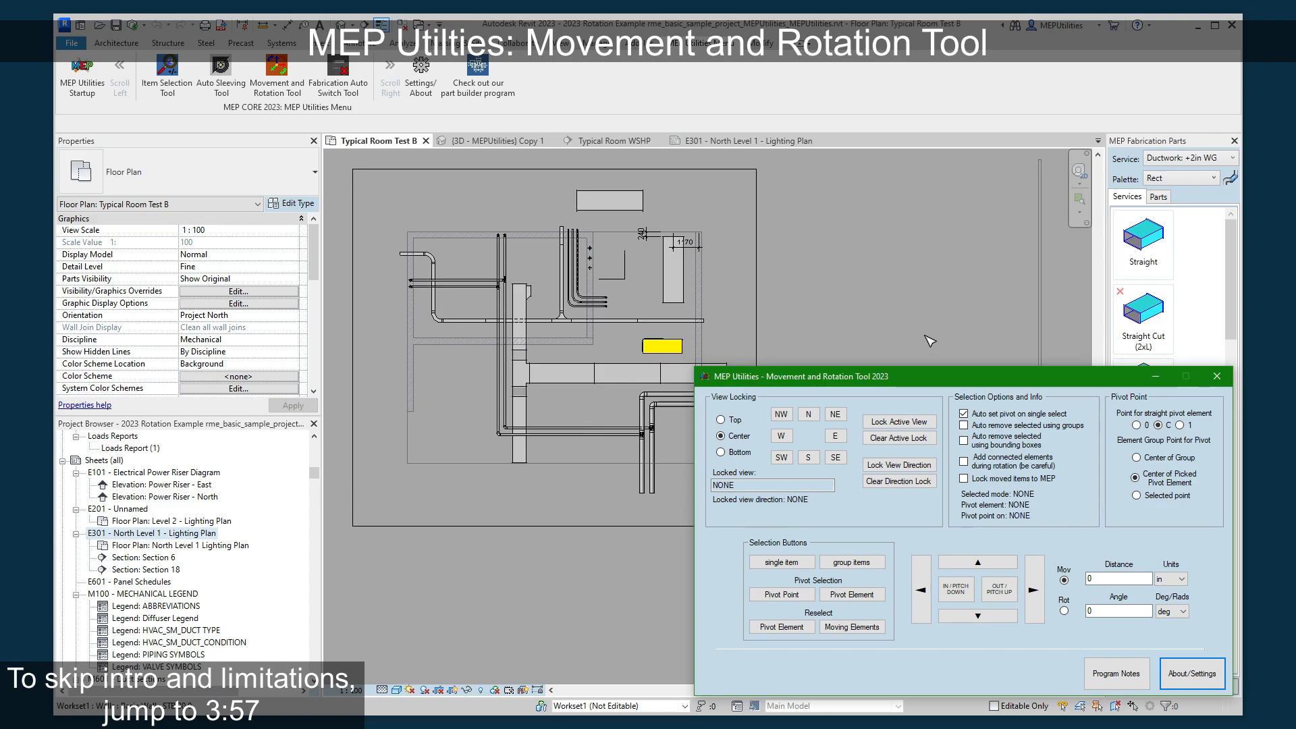
click(901, 333)
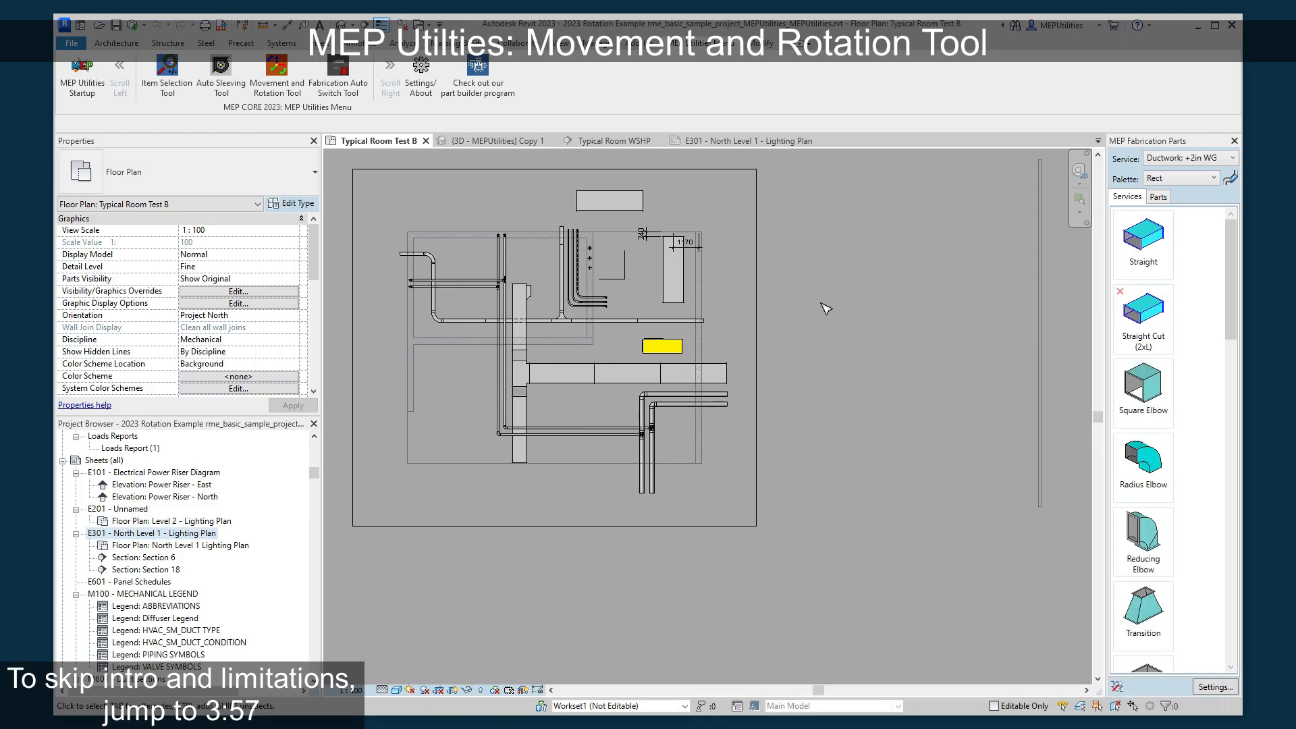
scroll(843, 315, up, 2)
middle_drag(843, 315, 901, 332)
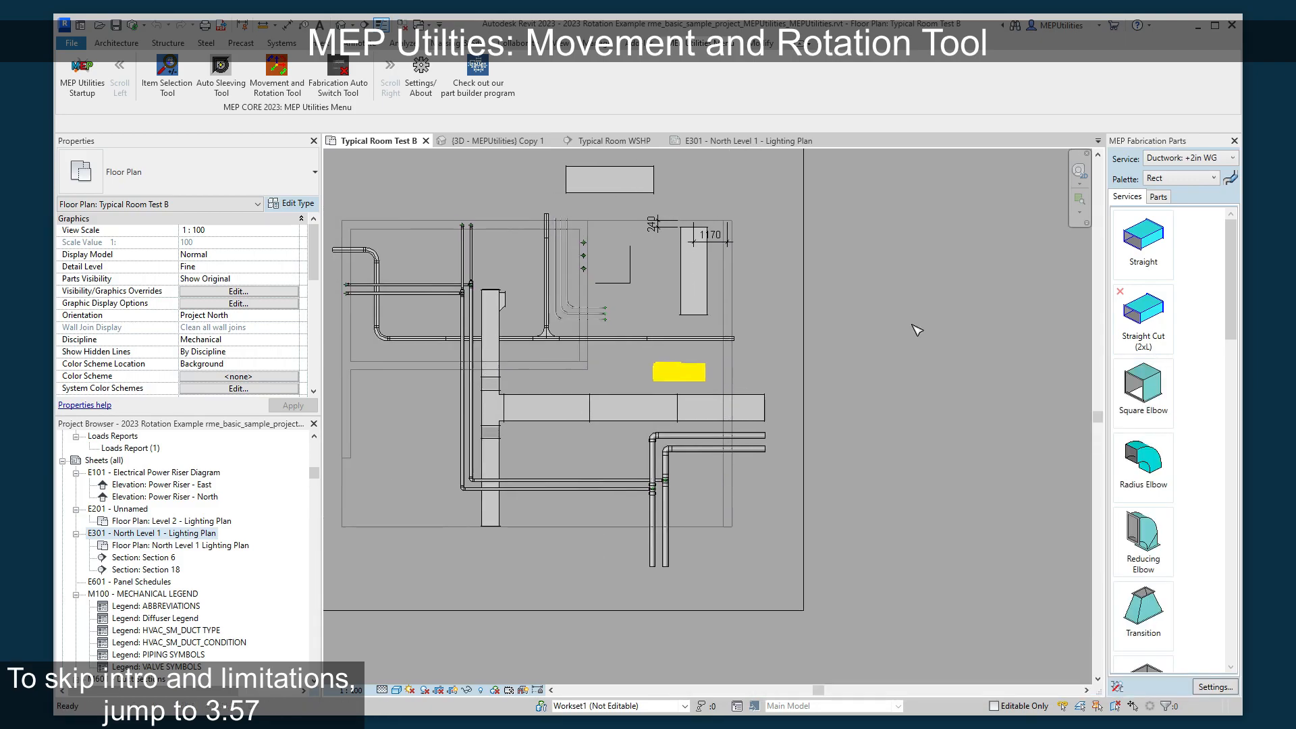
key(alt+Tab)
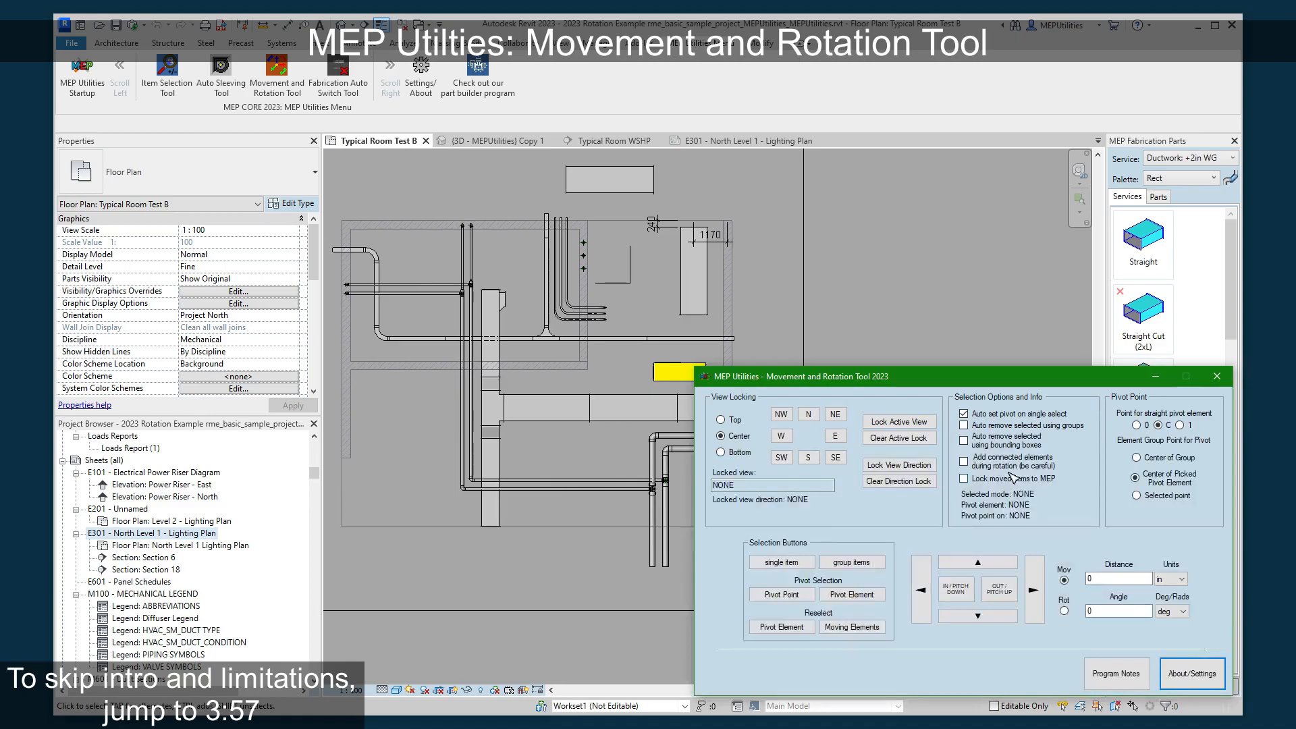
drag(968, 385, 1028, 379)
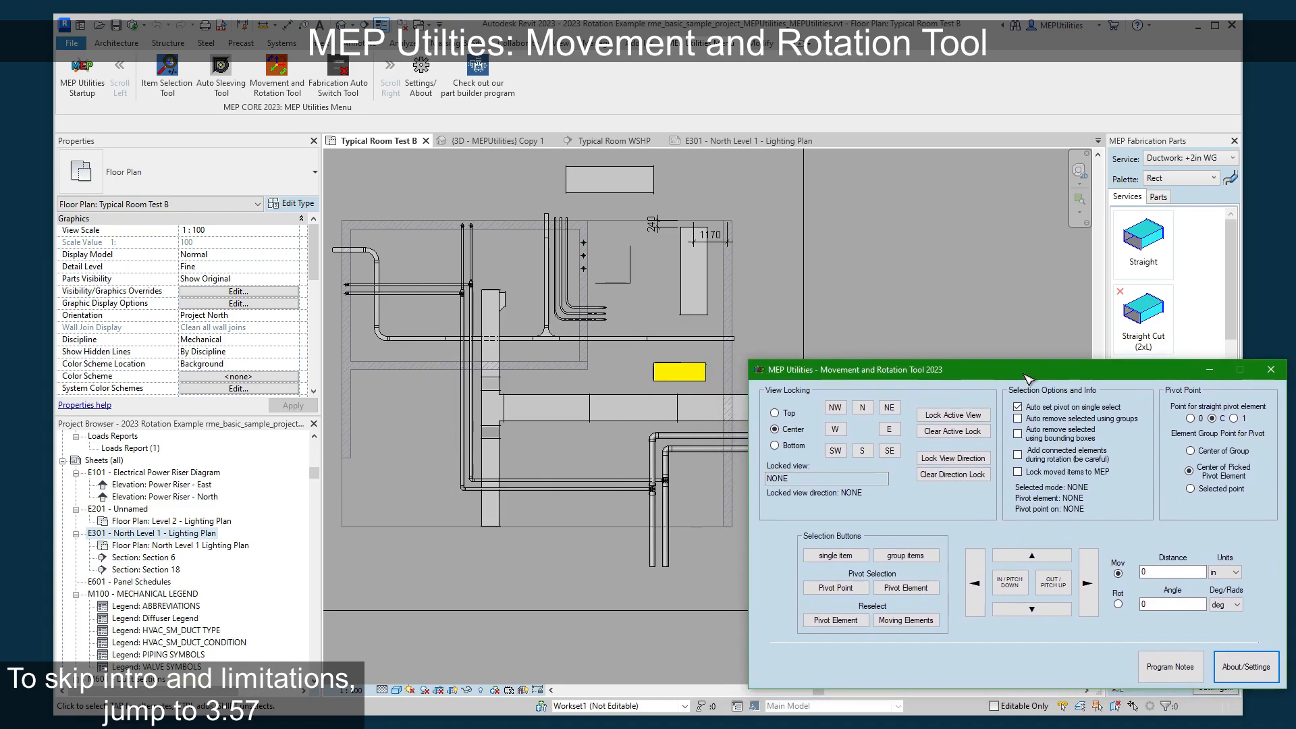
click(937, 259)
scroll(930, 264, up, 1)
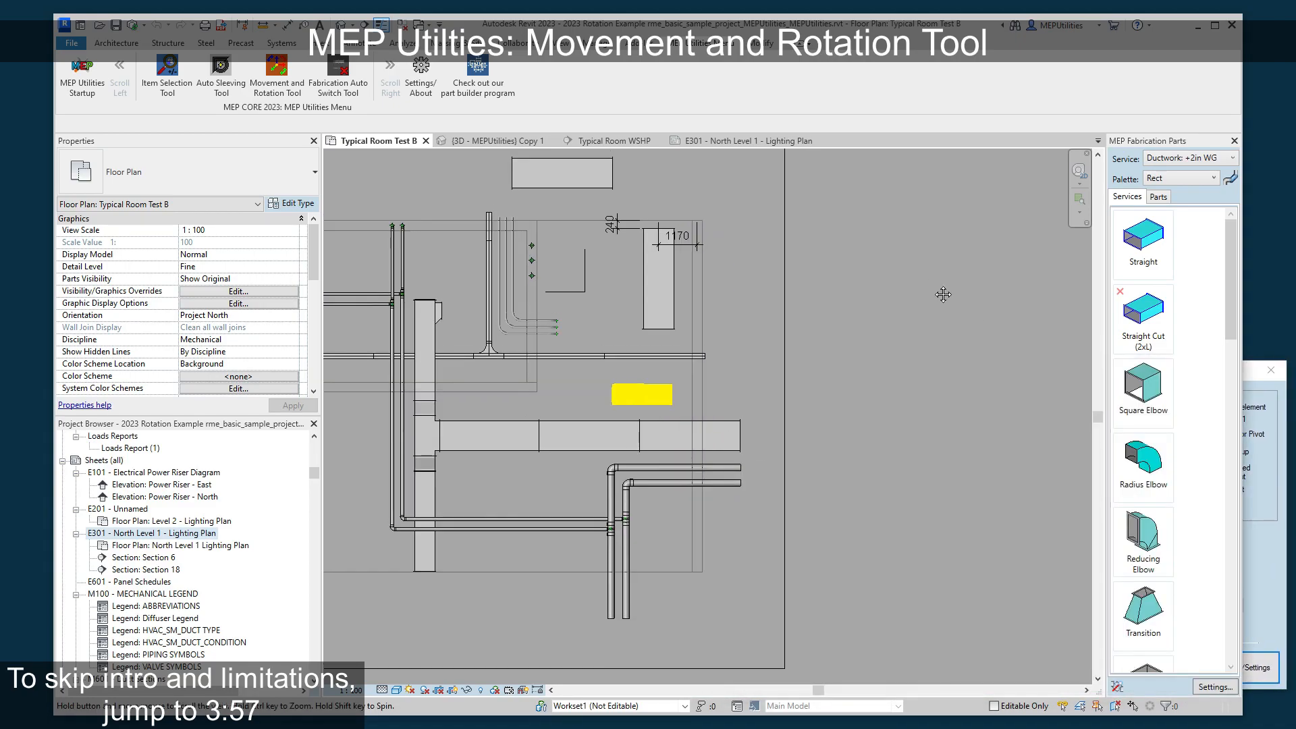
middle_drag(941, 286, 950, 326)
- Open the program notes of the Movement and Rotation Tool
click(1271, 407)
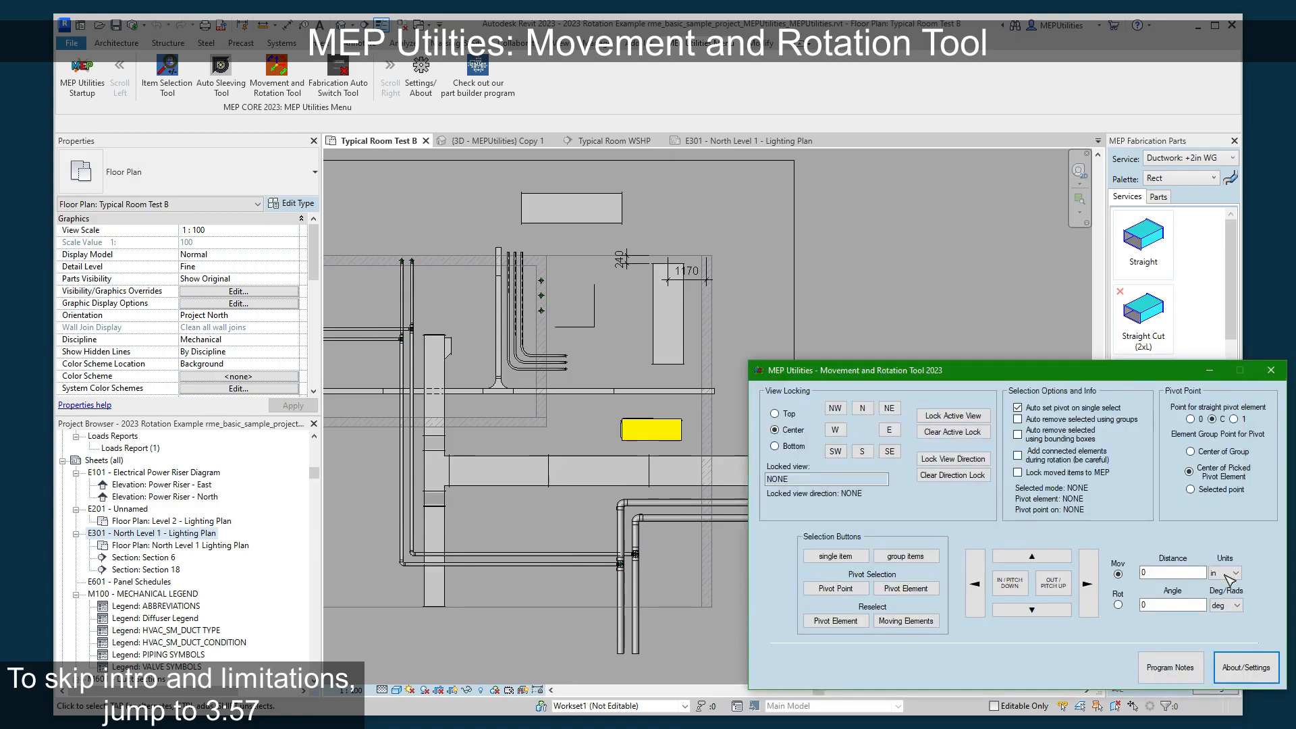
click(1194, 669)
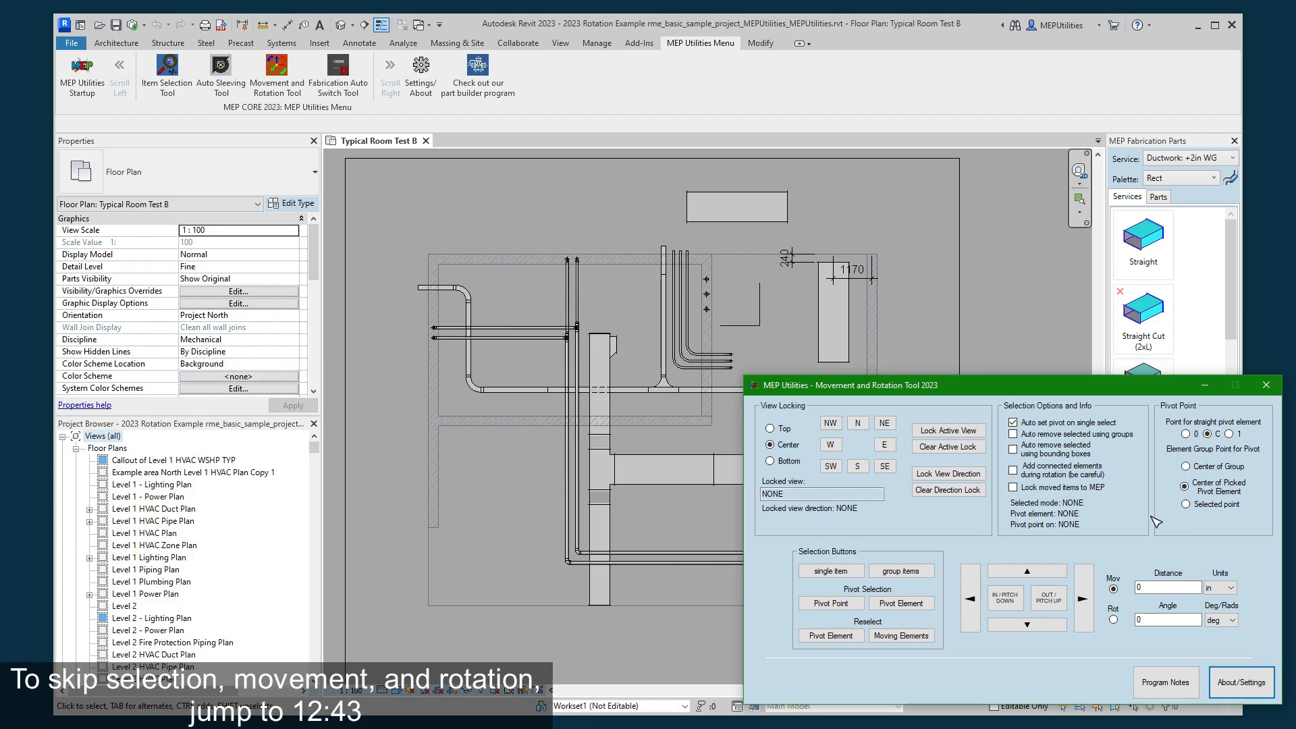
- Set the tool's movement distance to 10 and its rotation angle to 10 degrees
scroll(913, 302, up, 1)
scroll(934, 272, up, 2)
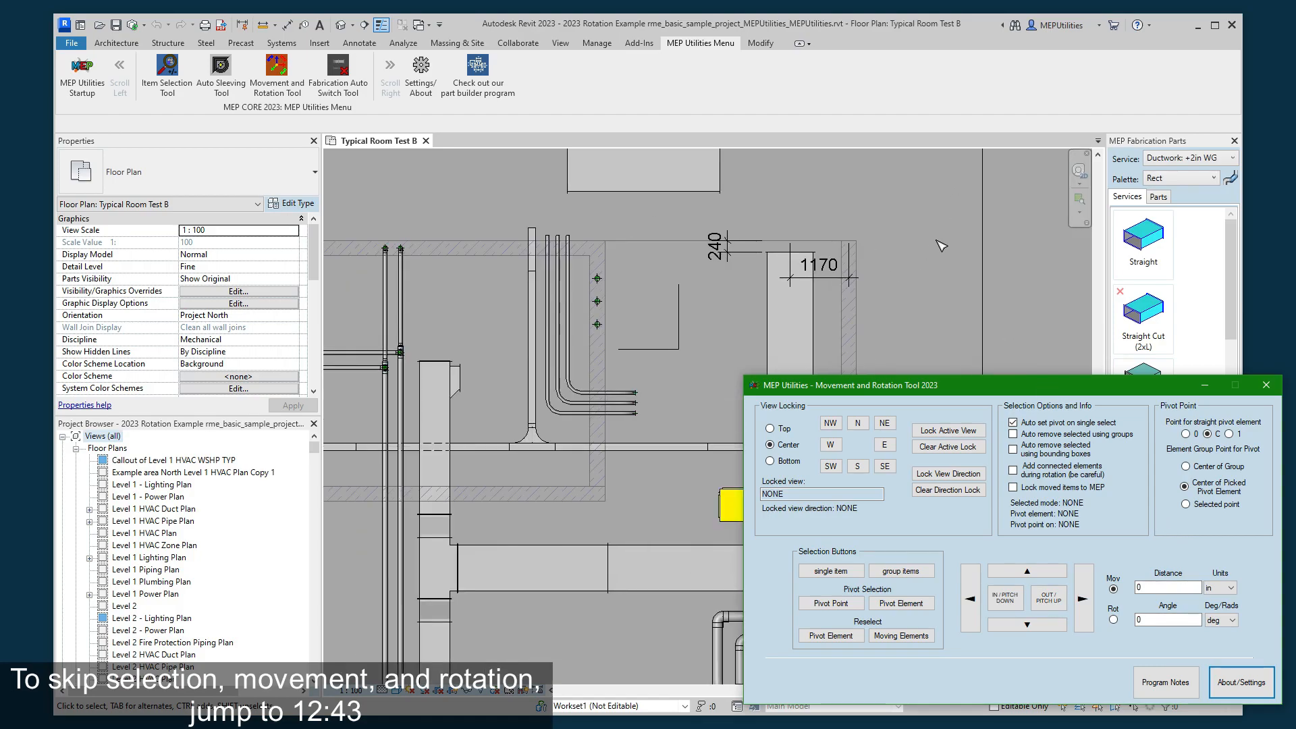
scroll(918, 304, down, 2)
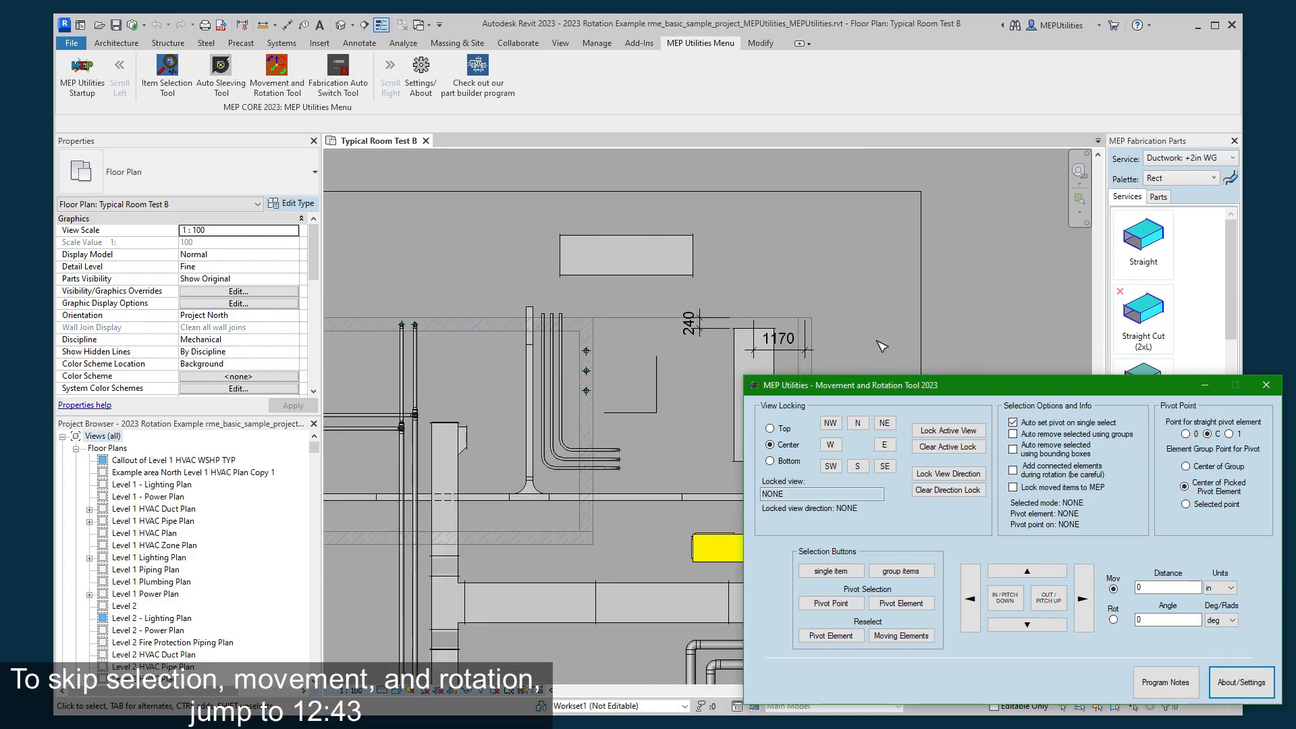
drag(897, 394, 865, 500)
scroll(794, 399, up, 1)
click(1138, 695)
text(10)
drag(1128, 725, 1103, 726)
text(1)
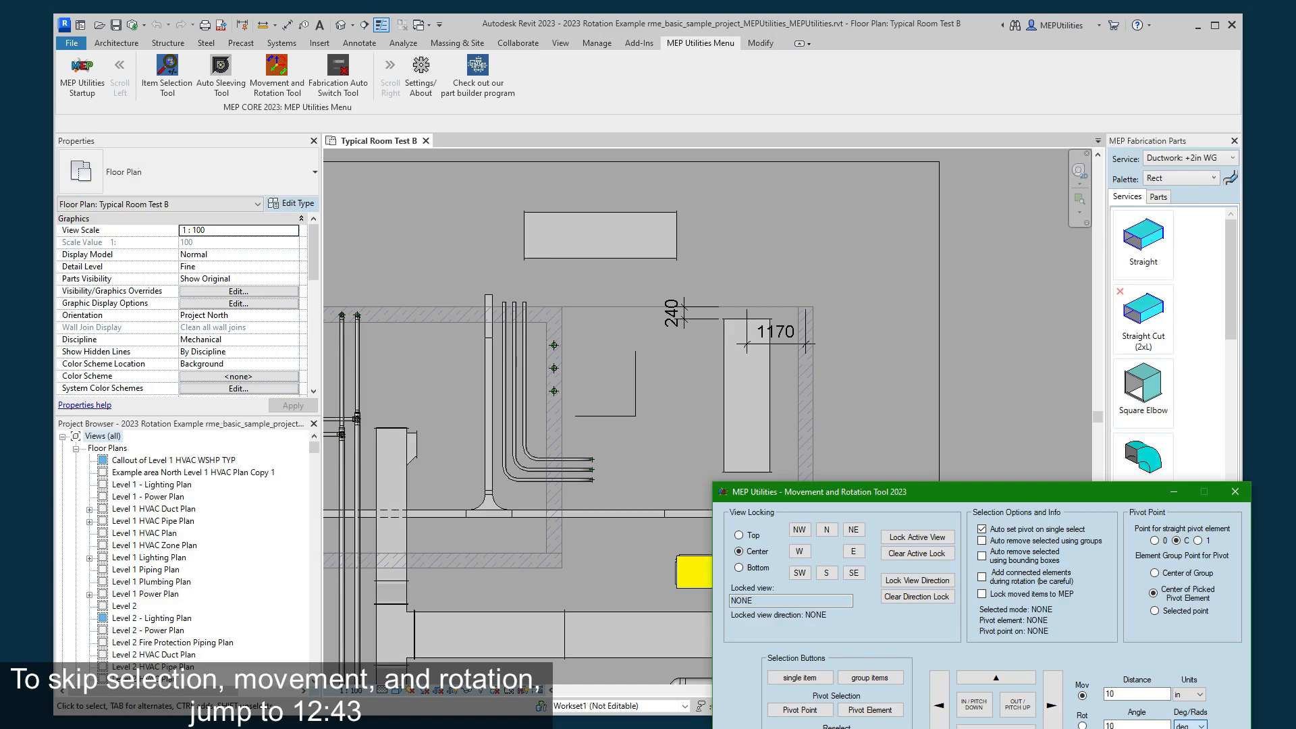
- Change the distance units of the Movement and Rotation Tool to mm
click(1189, 694)
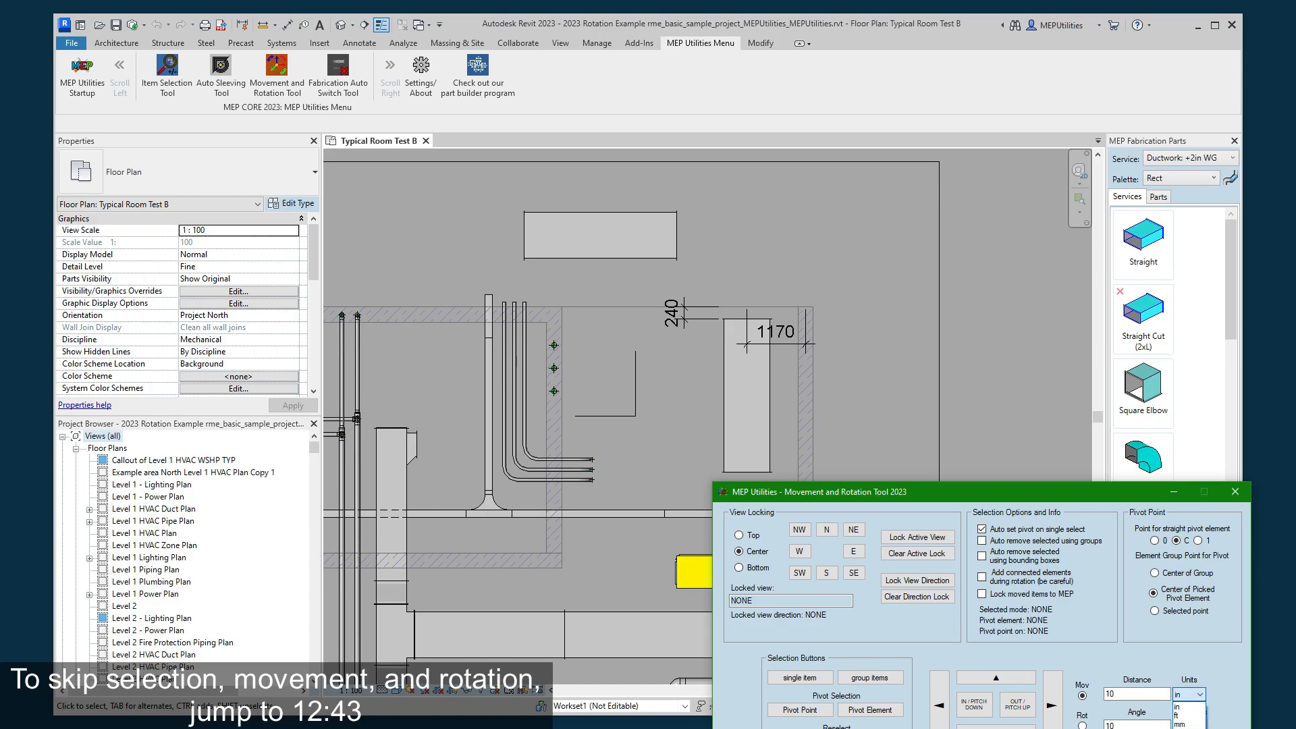
click(1195, 724)
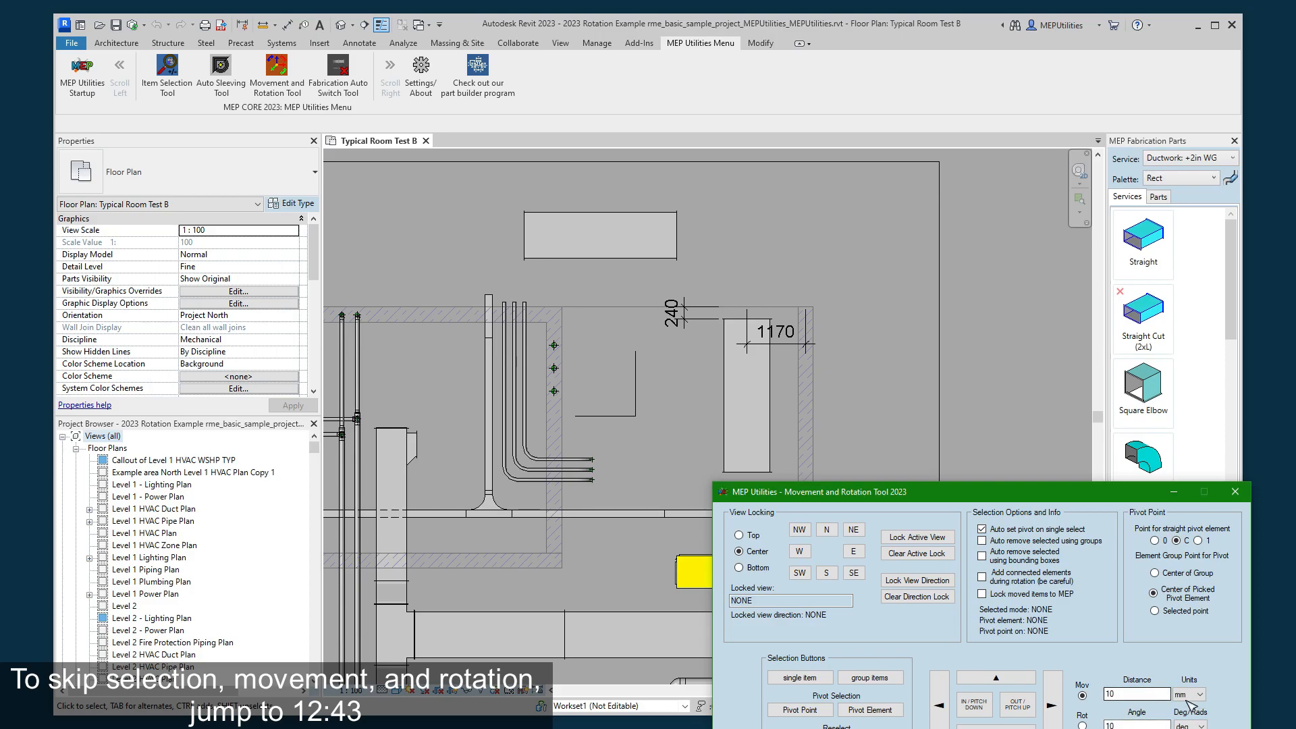
click(1190, 695)
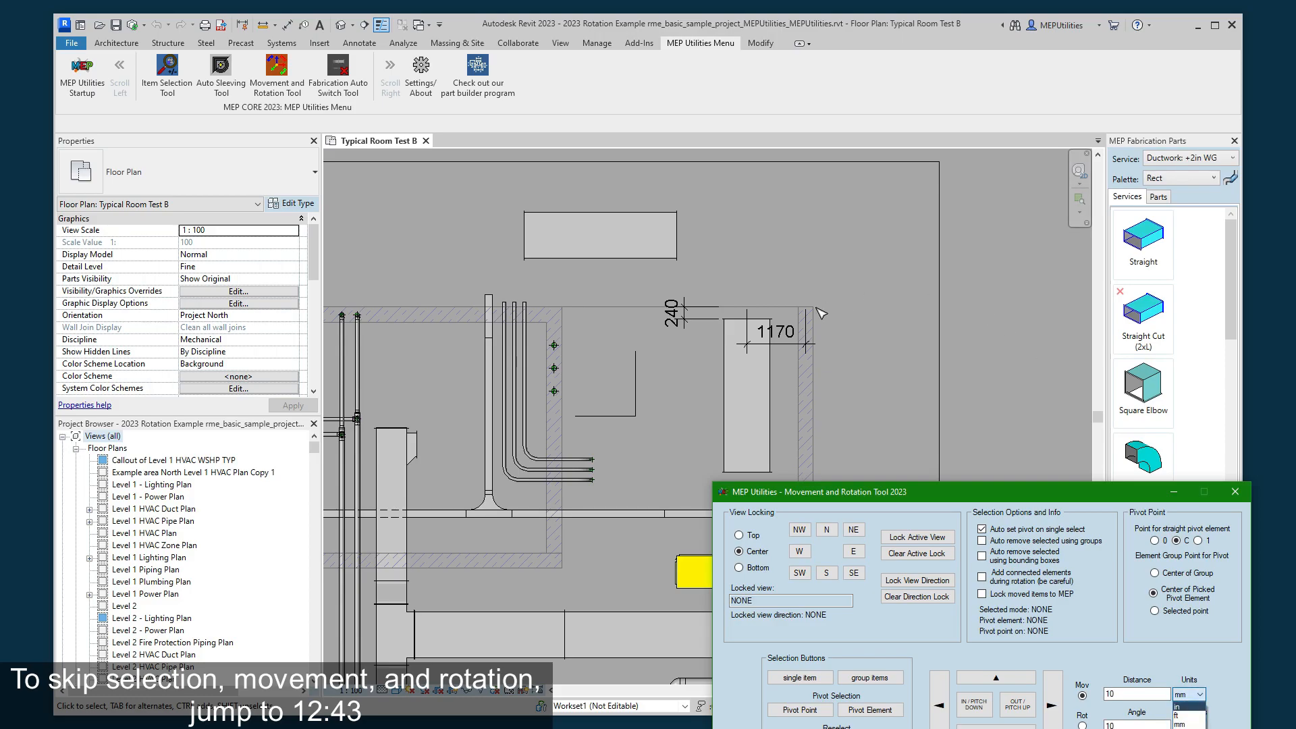
click(1190, 696)
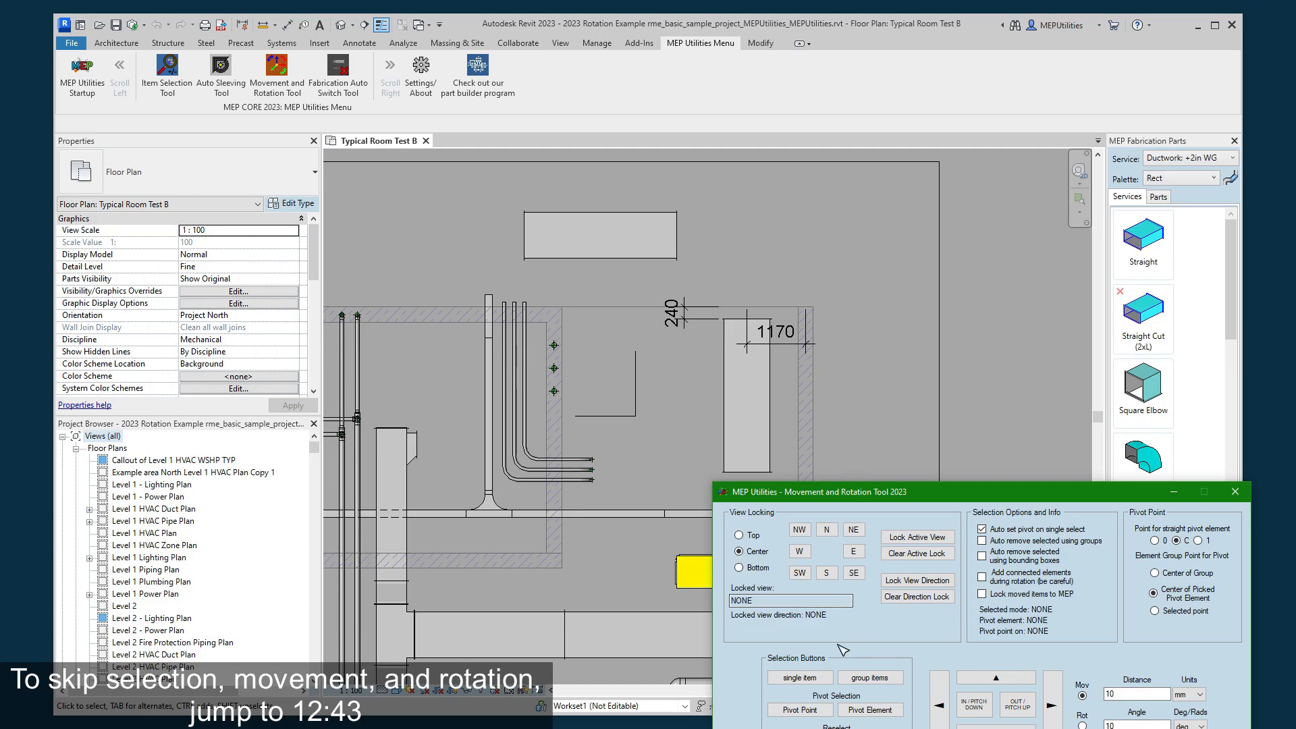
- Pick the vertical rectangular duct near the room's upper-right corner as the single item to move, keeping the tool window clear of it
click(802, 679)
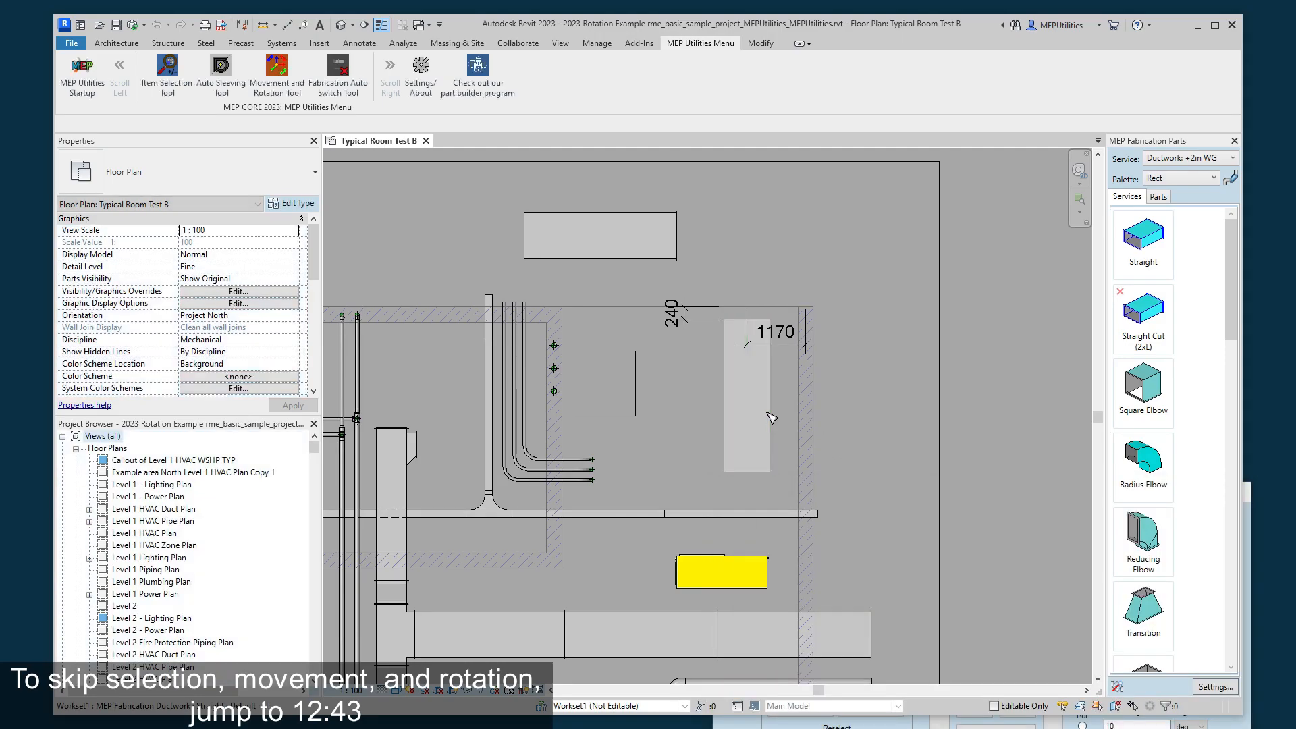
click(793, 635)
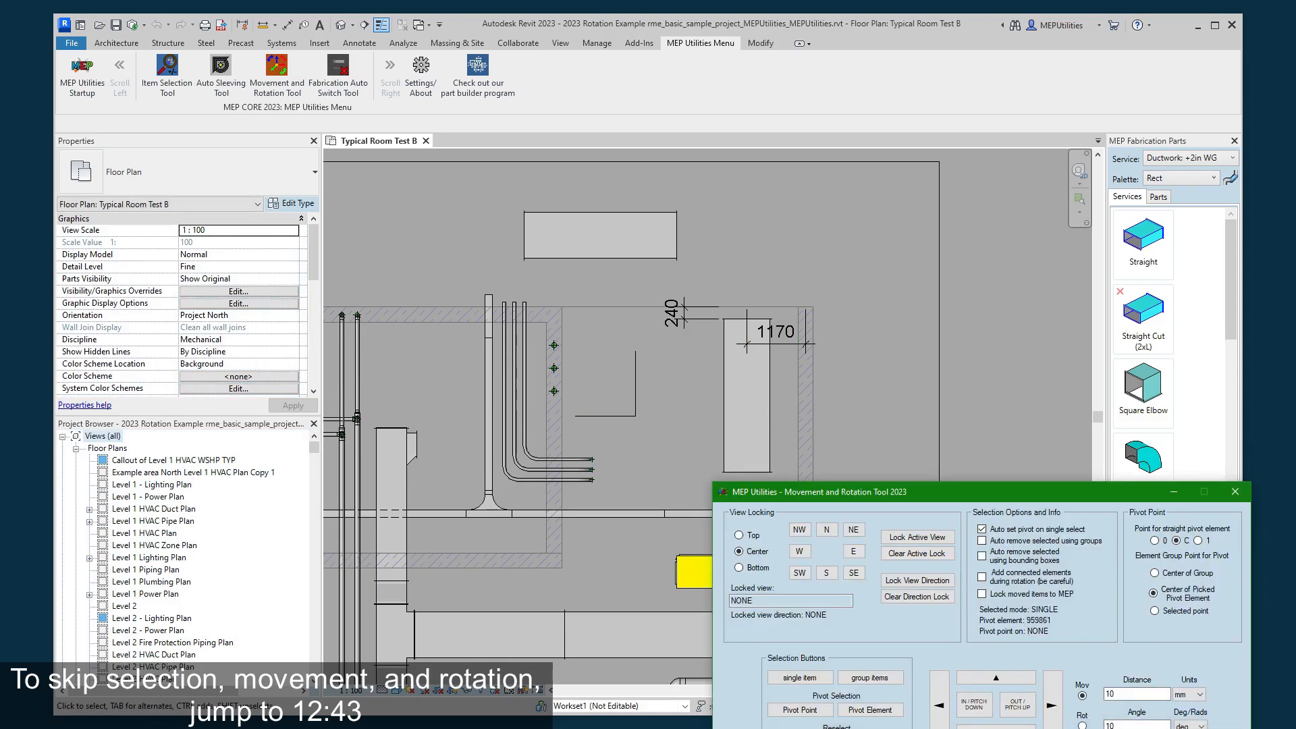
drag(984, 498, 1069, 419)
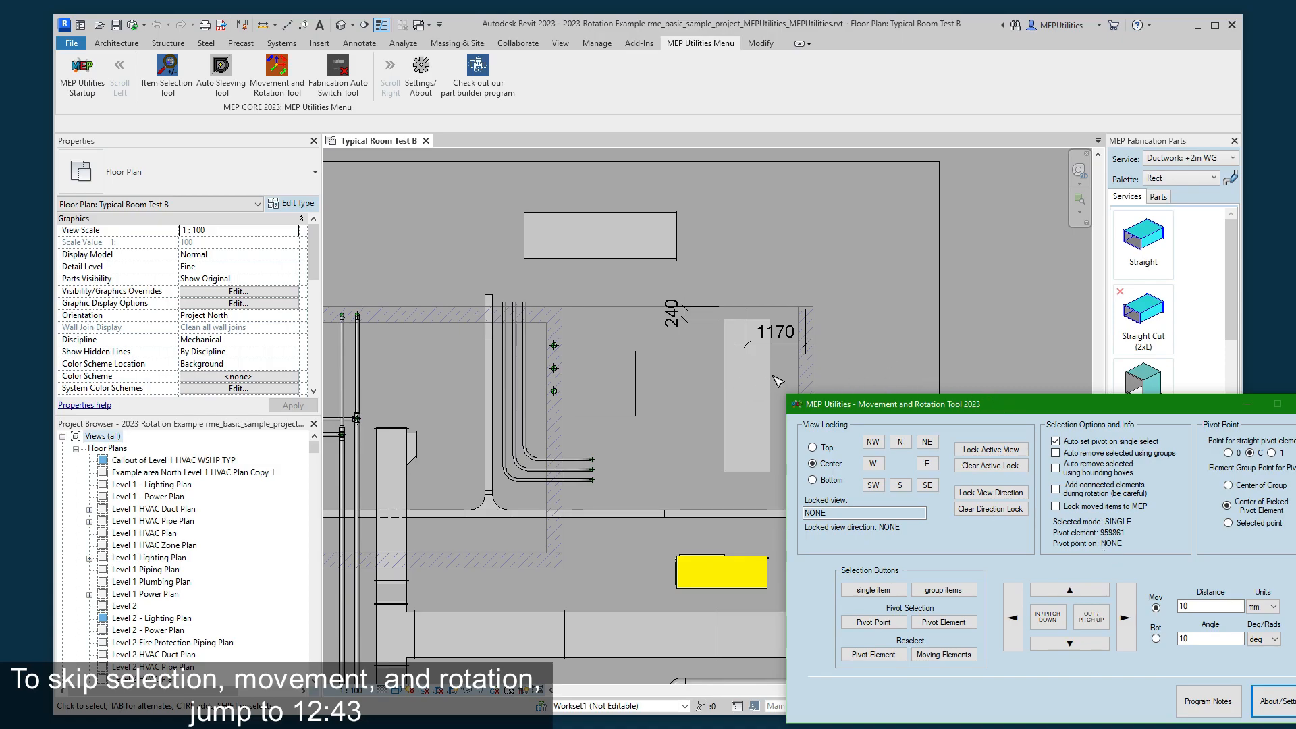
- Shift the selected duct 10 mm to the left in plan and bring it back 10 mm to the right
scroll(753, 435, up, 1)
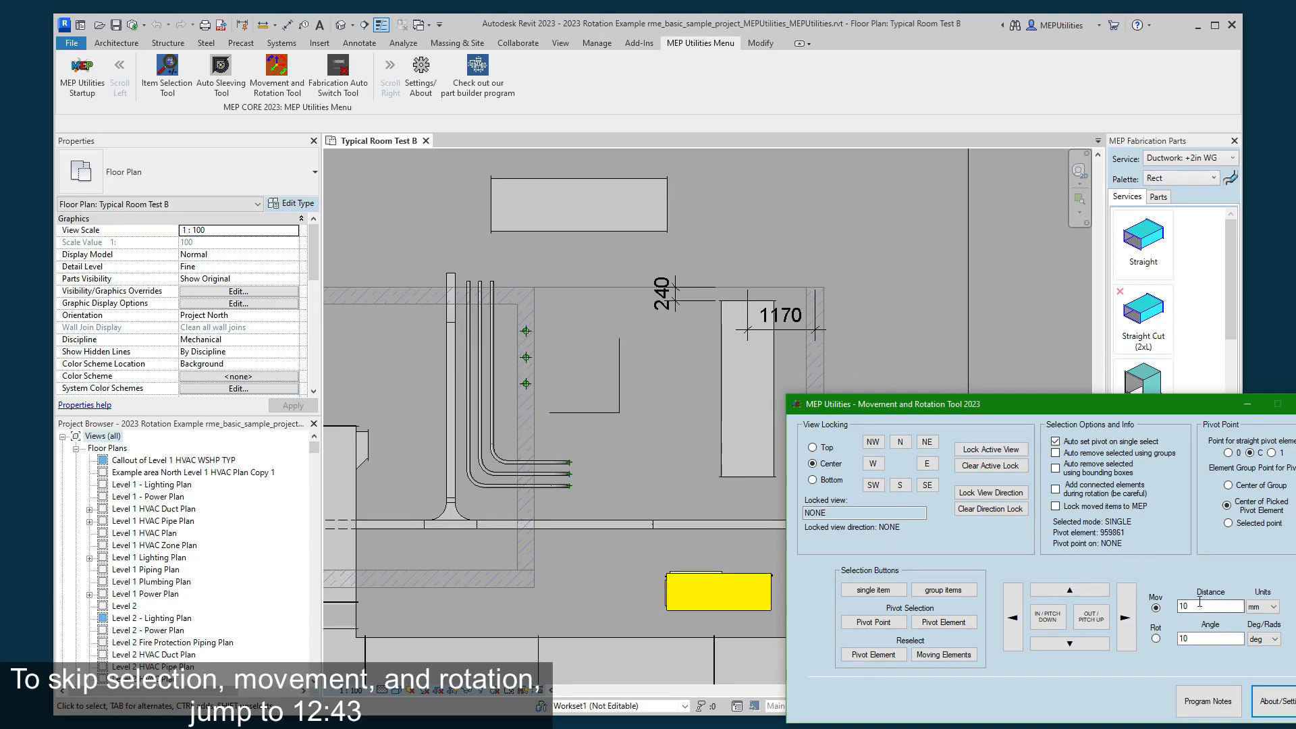
click(1018, 620)
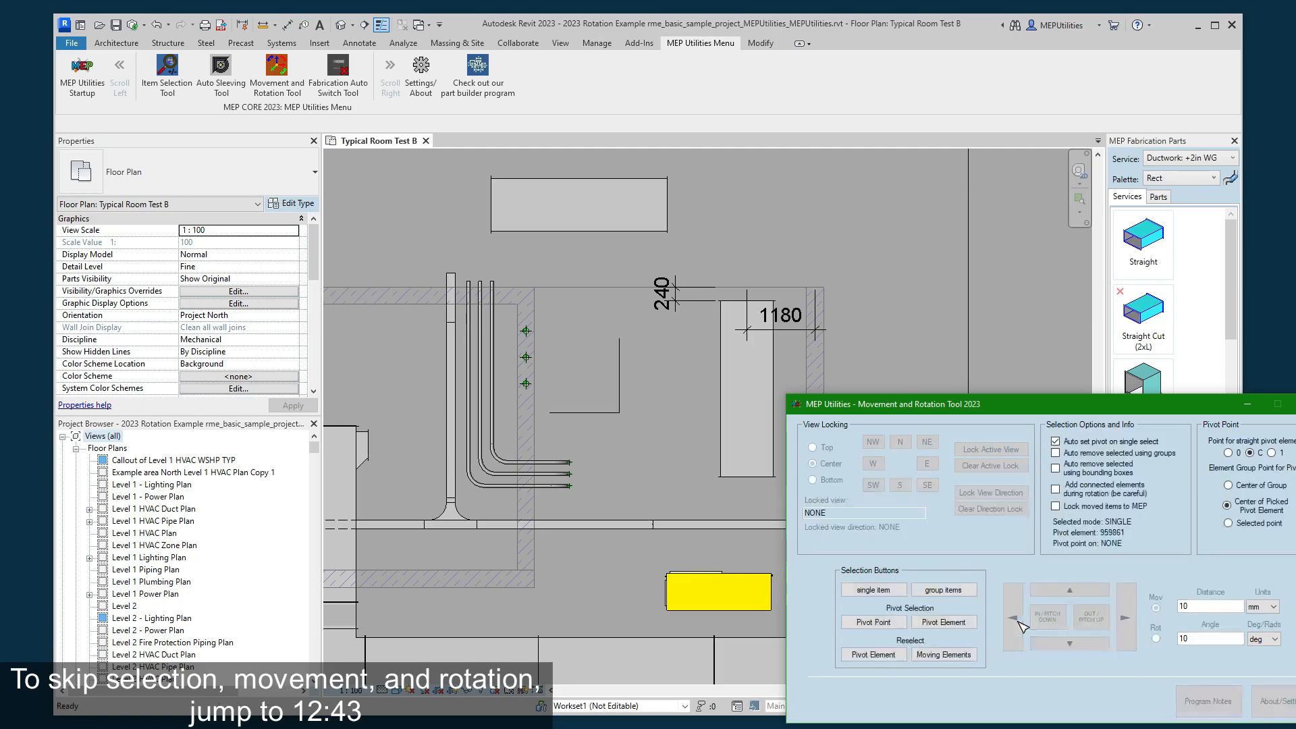
click(1132, 625)
click(1131, 625)
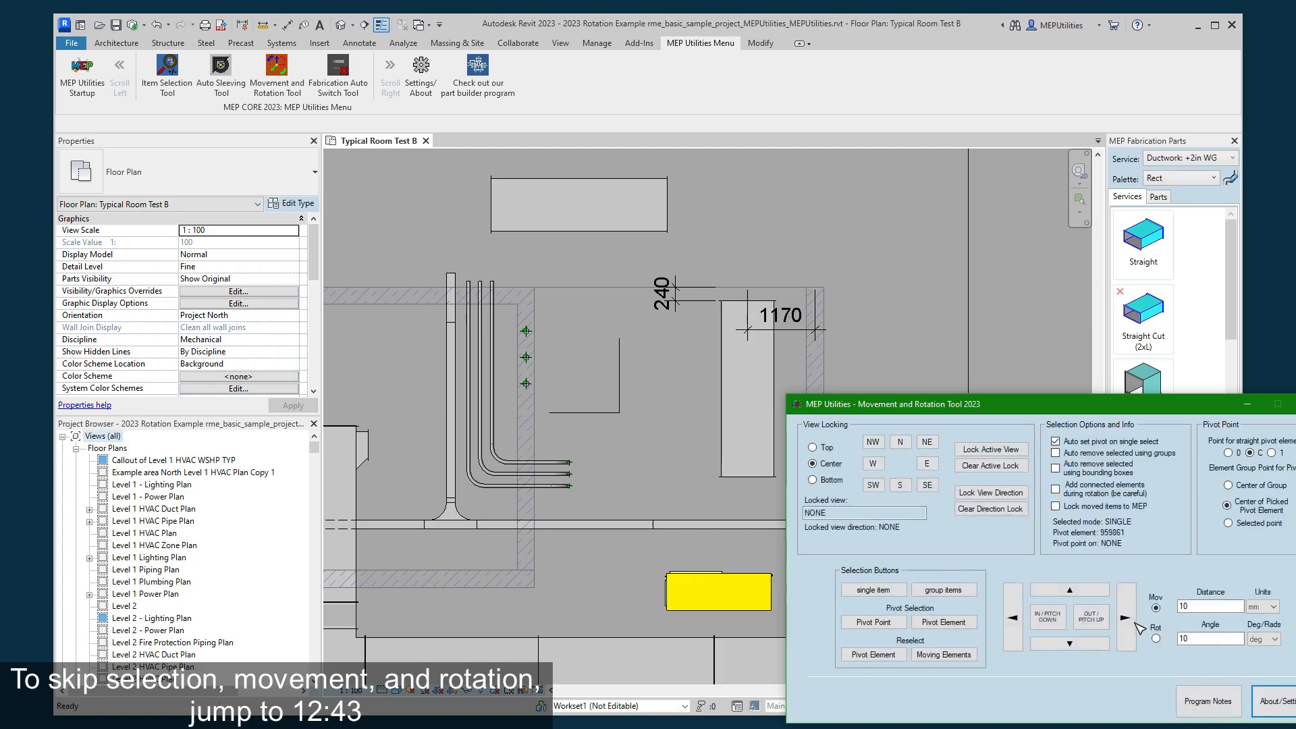
- Move the selected duct up by 10 mm in plan, and down by two 10 mm increments
click(1070, 591)
click(1070, 645)
click(1070, 645)
- Set the movement distance to 100 mm and shift the duct 100 mm left in plan and back to the right
click(1208, 606)
text(0)
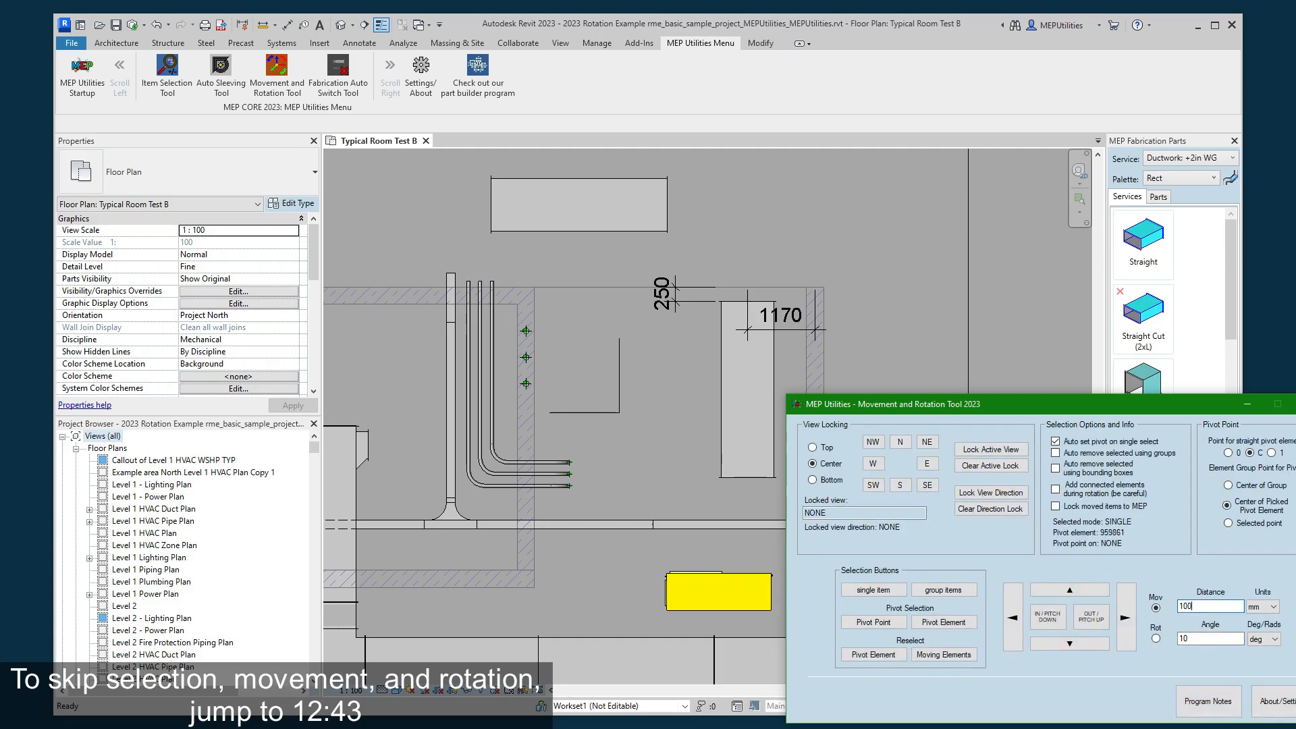
click(1084, 615)
click(1083, 616)
click(1070, 591)
click(1069, 591)
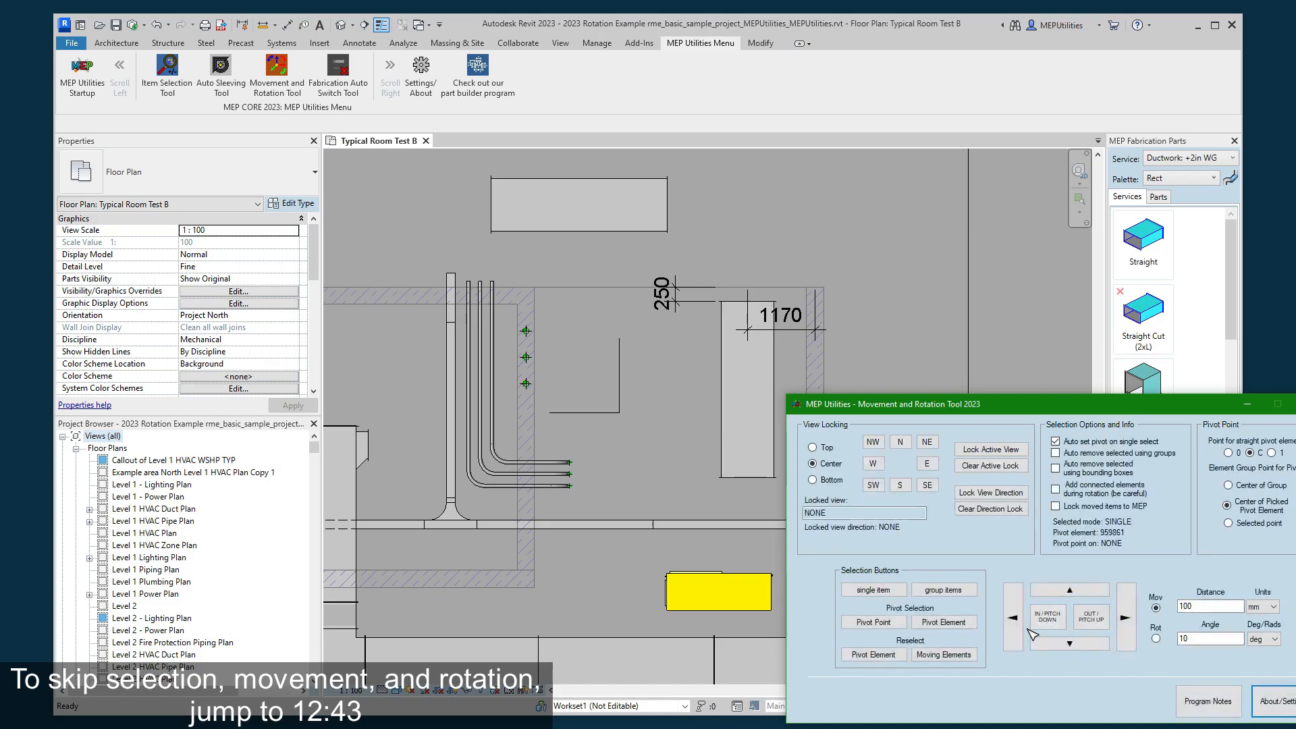
click(1016, 631)
click(1015, 633)
click(1126, 617)
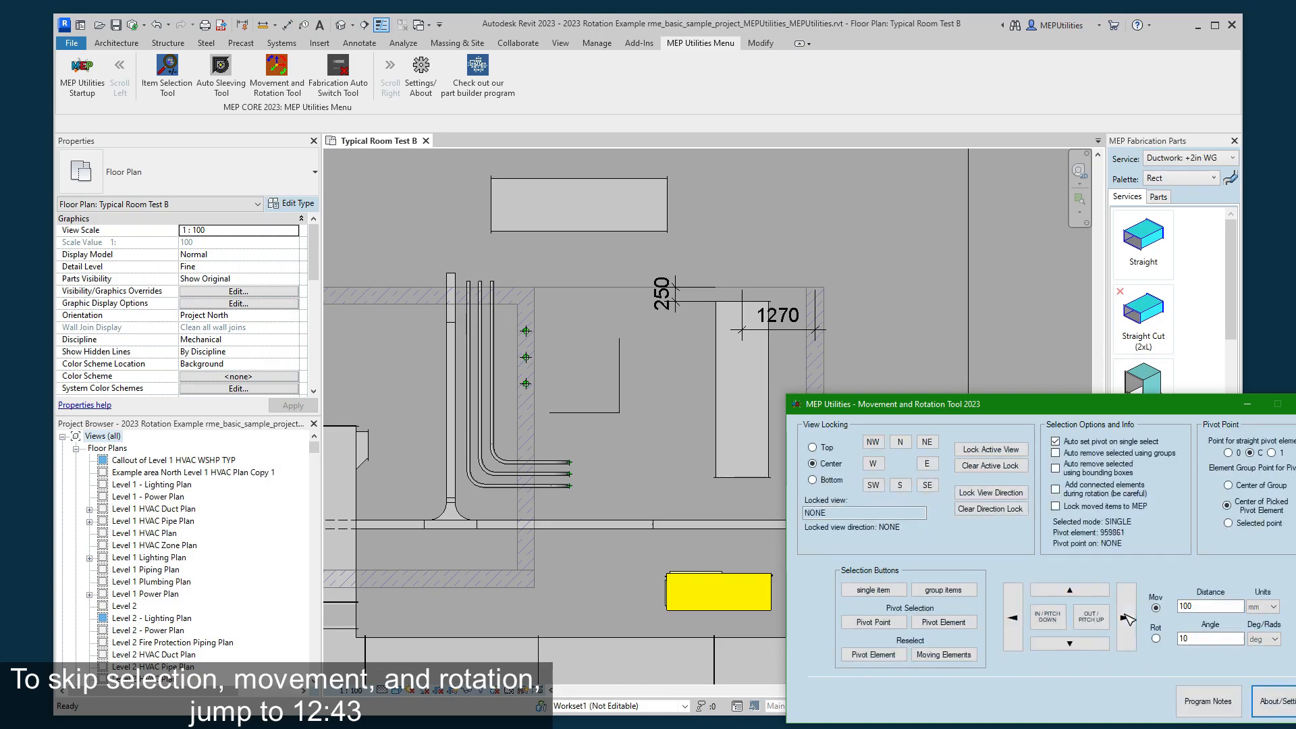
click(1127, 619)
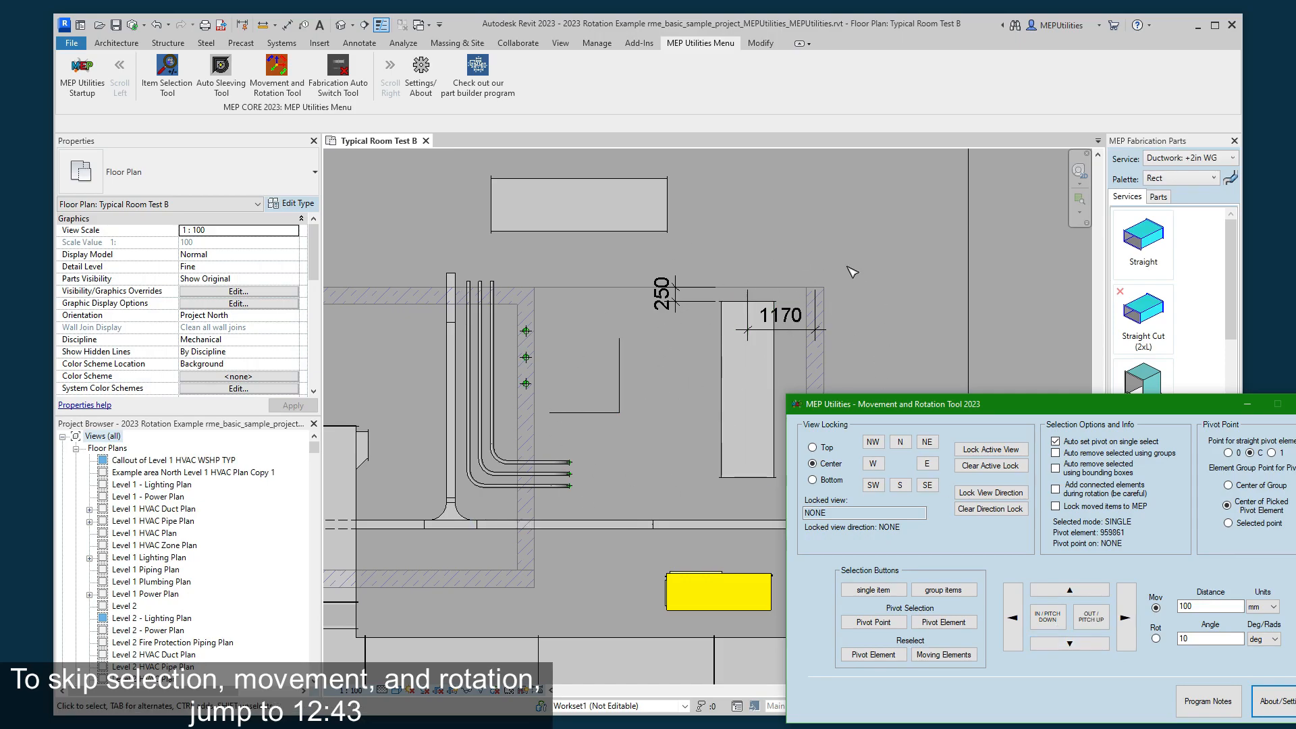
- Move the selected duct inward by the 100 mm distance, perpendicular to the plan view, and back outward
click(771, 378)
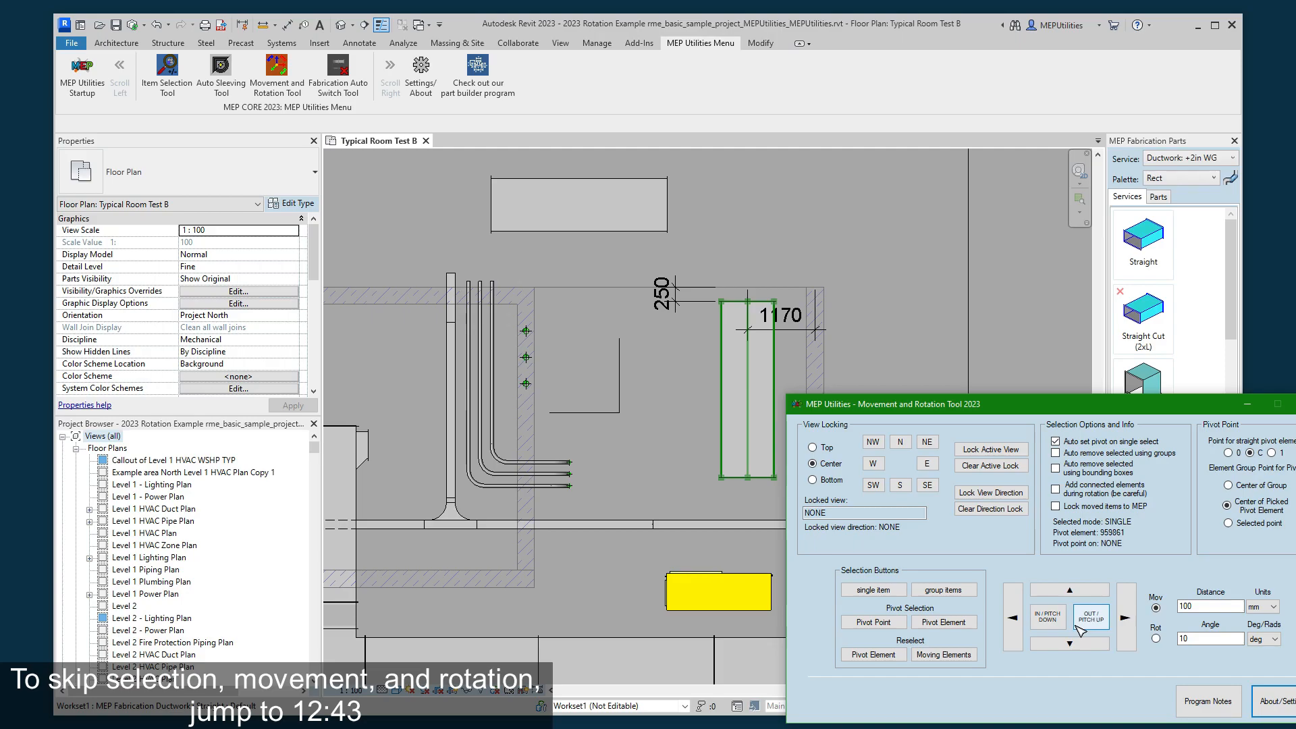
click(1049, 618)
click(720, 439)
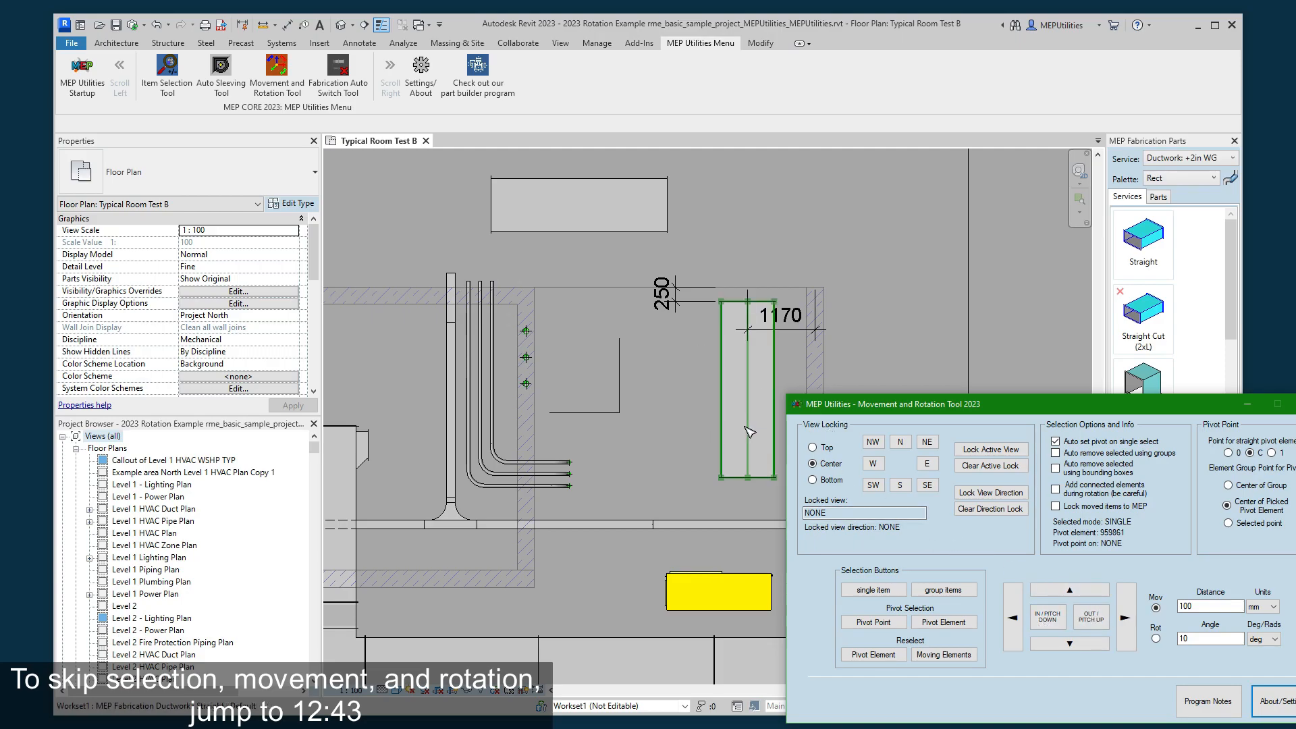
click(1049, 619)
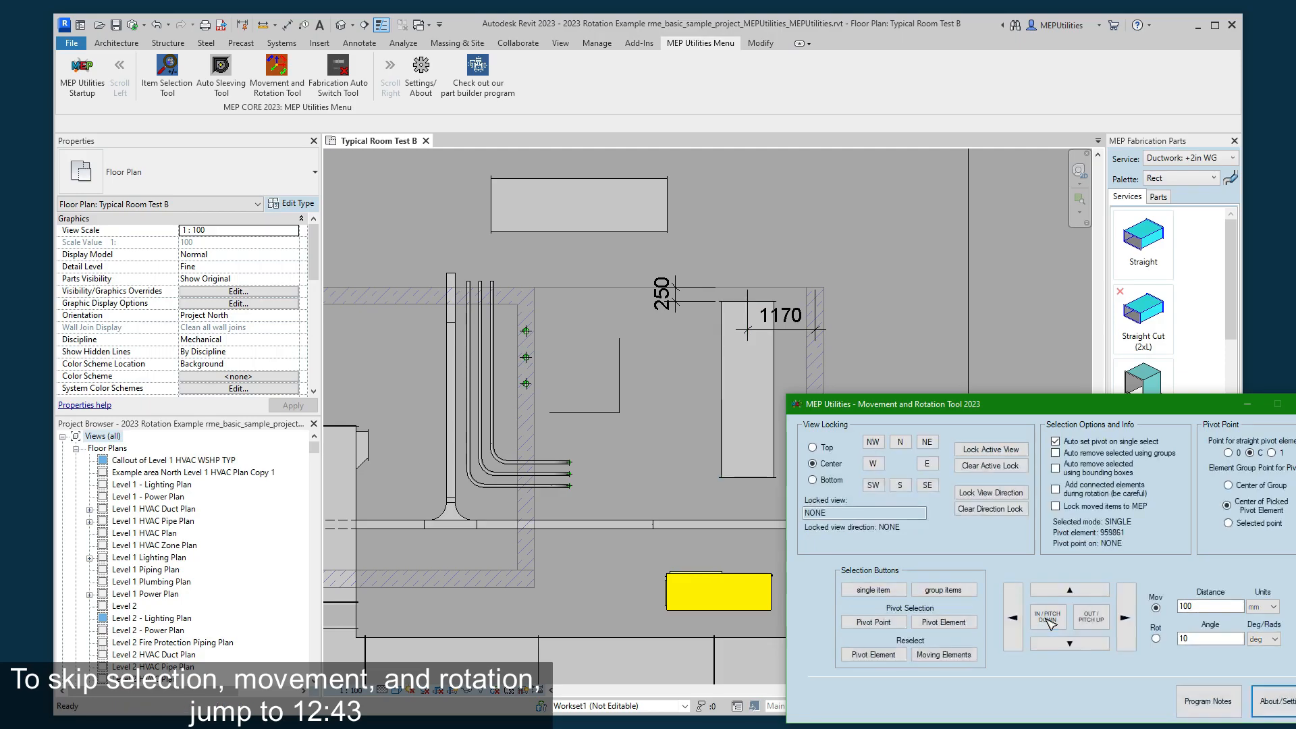
click(1099, 619)
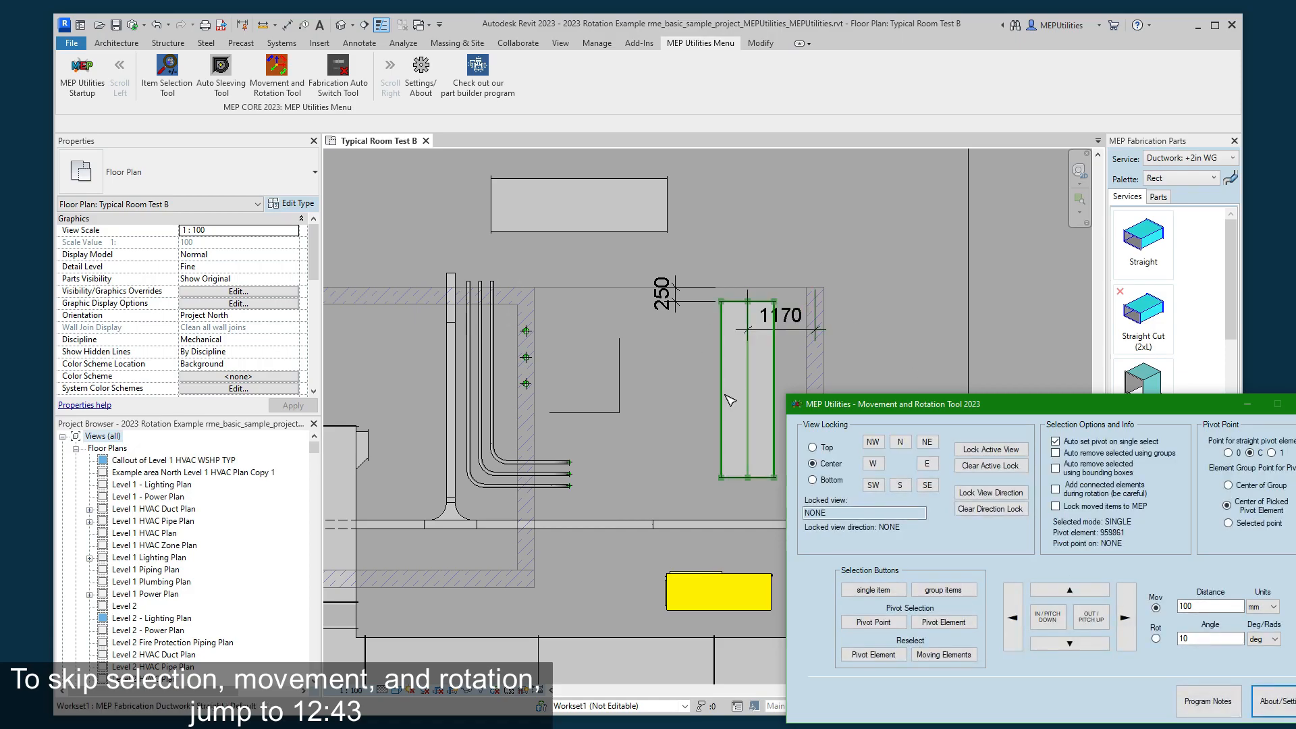
- Open the {3D - MEPUtilities} Copy 1 view and orient it to the top-front-right corner, focused on the ducts
click(660, 376)
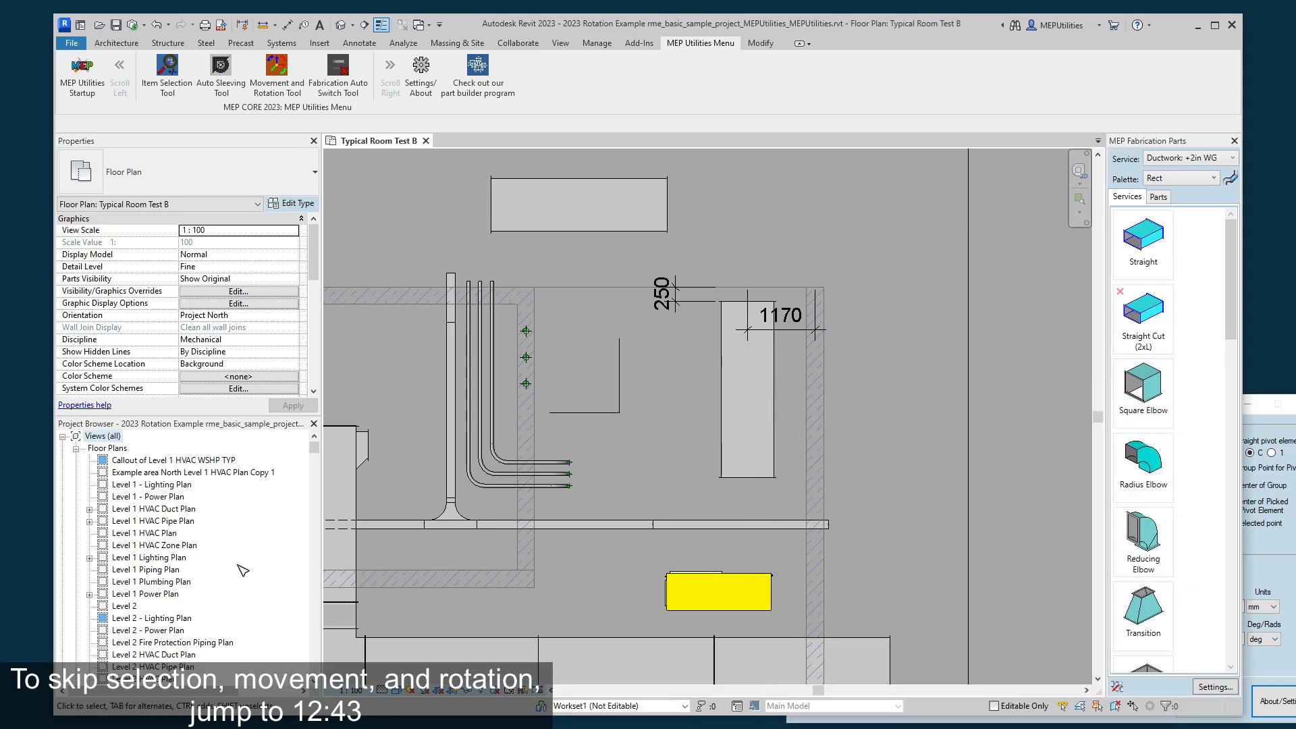
scroll(216, 594, down, 10)
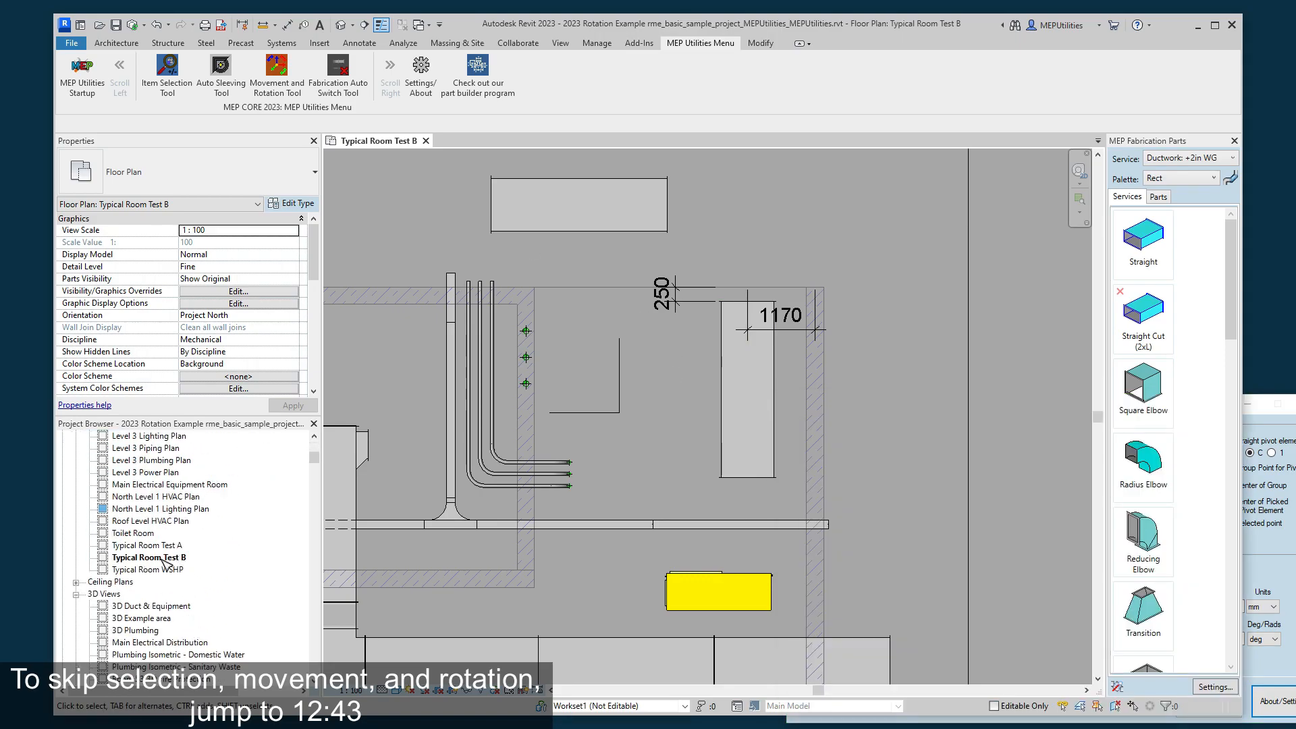
scroll(164, 562, down, 4)
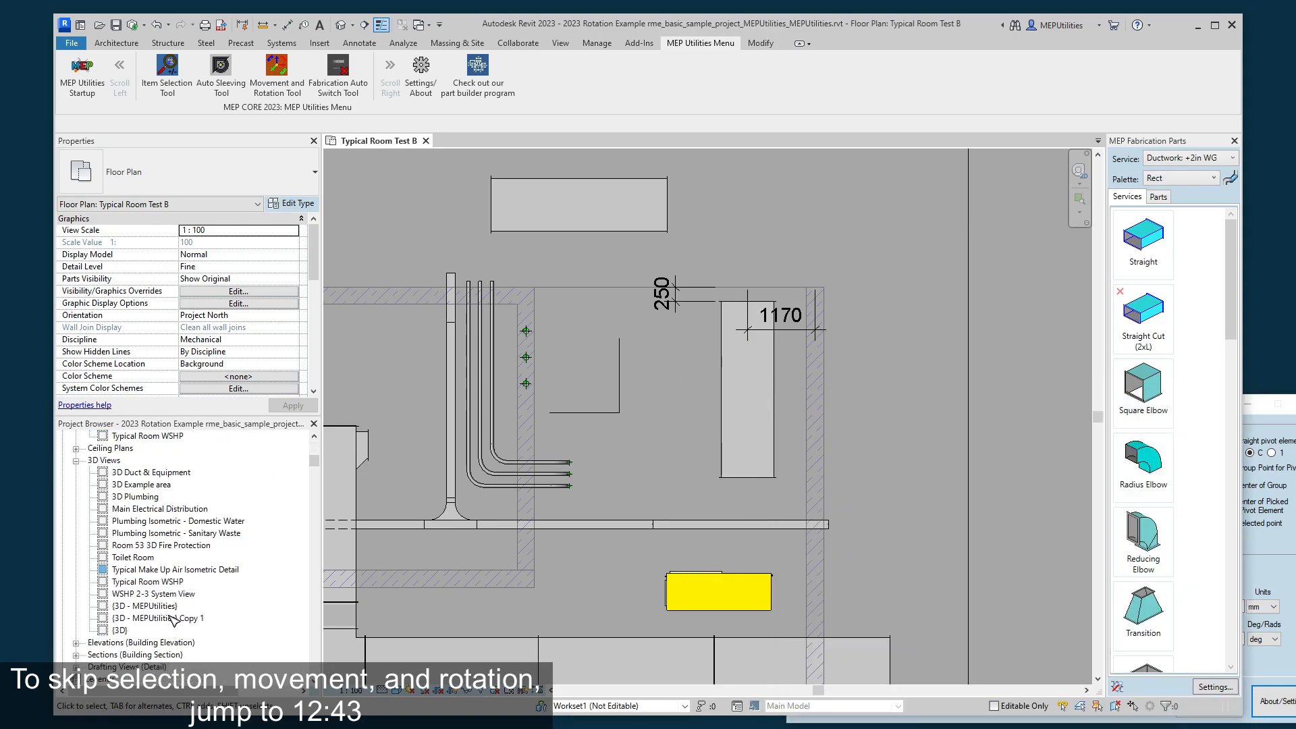
double_click(175, 620)
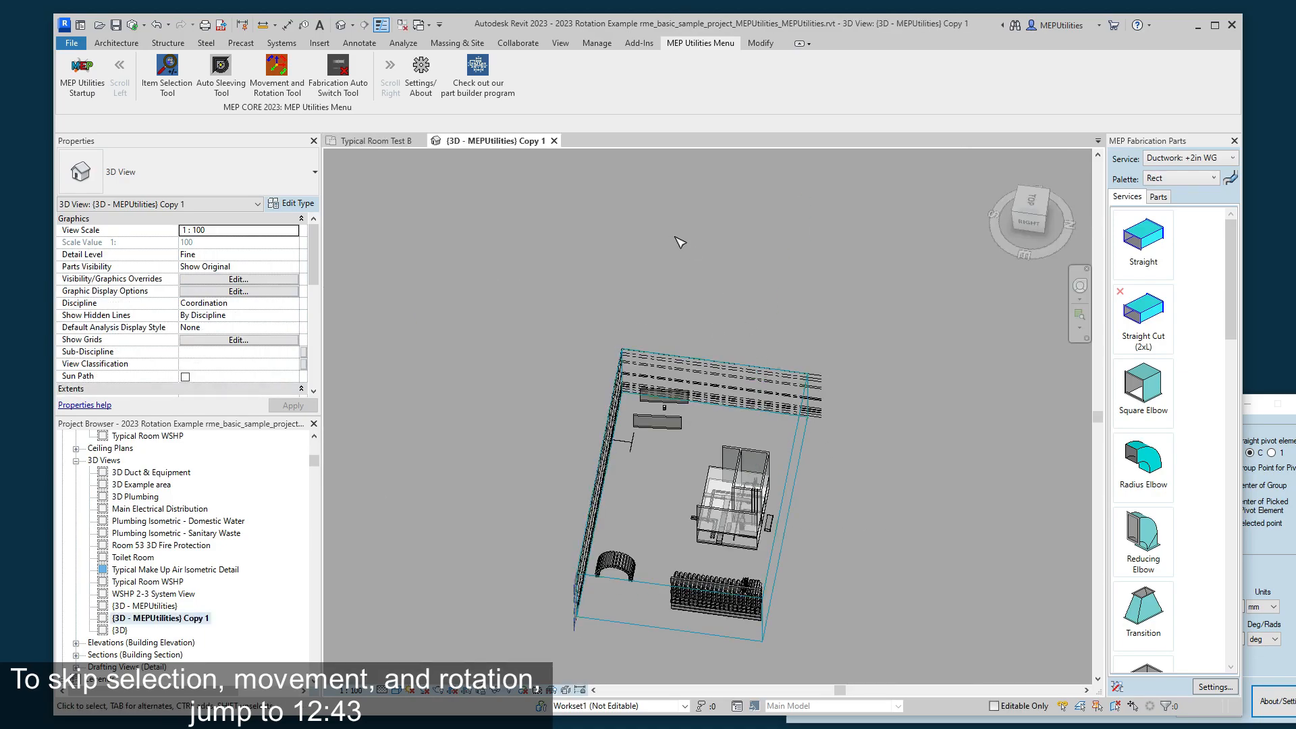
click(1018, 217)
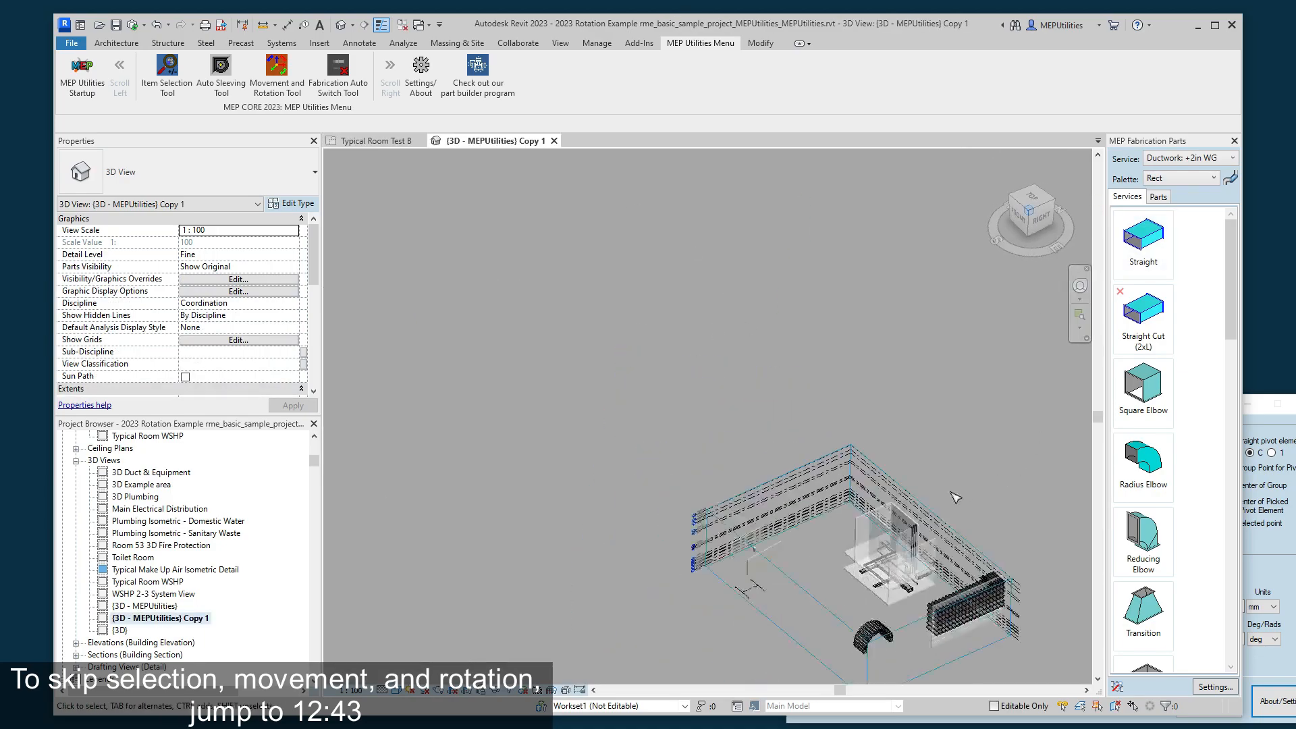
scroll(493, 574, up, 5)
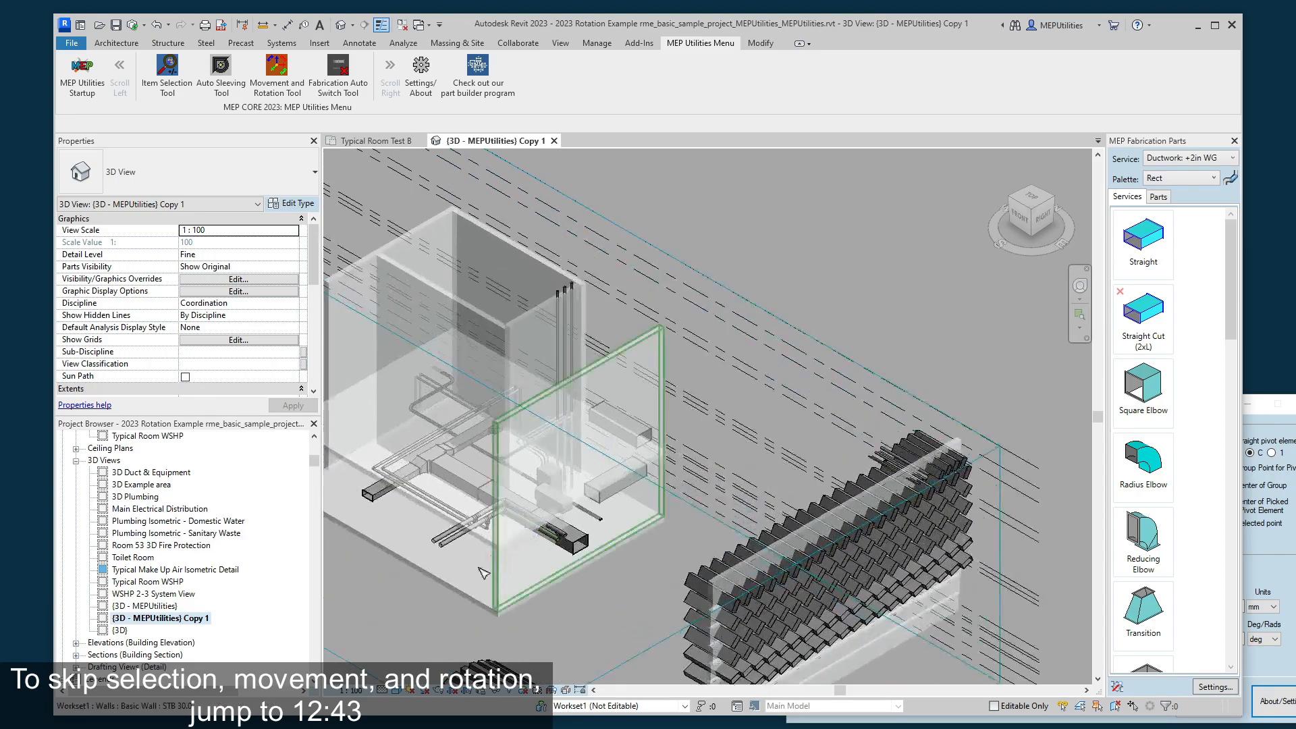
scroll(679, 420, up, 5)
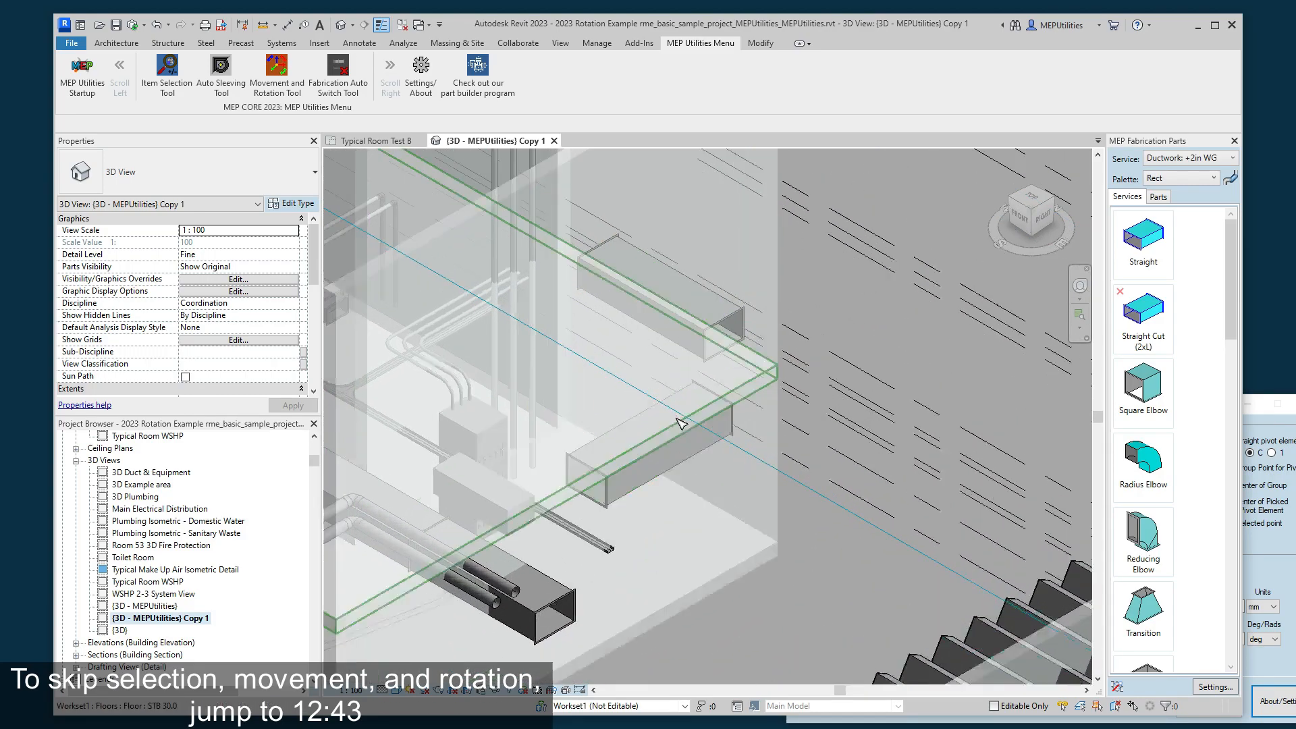
- Move the selected duct inward by the 100 mm distance from the Typical Room Test B plan and check its position in 3D
click(368, 141)
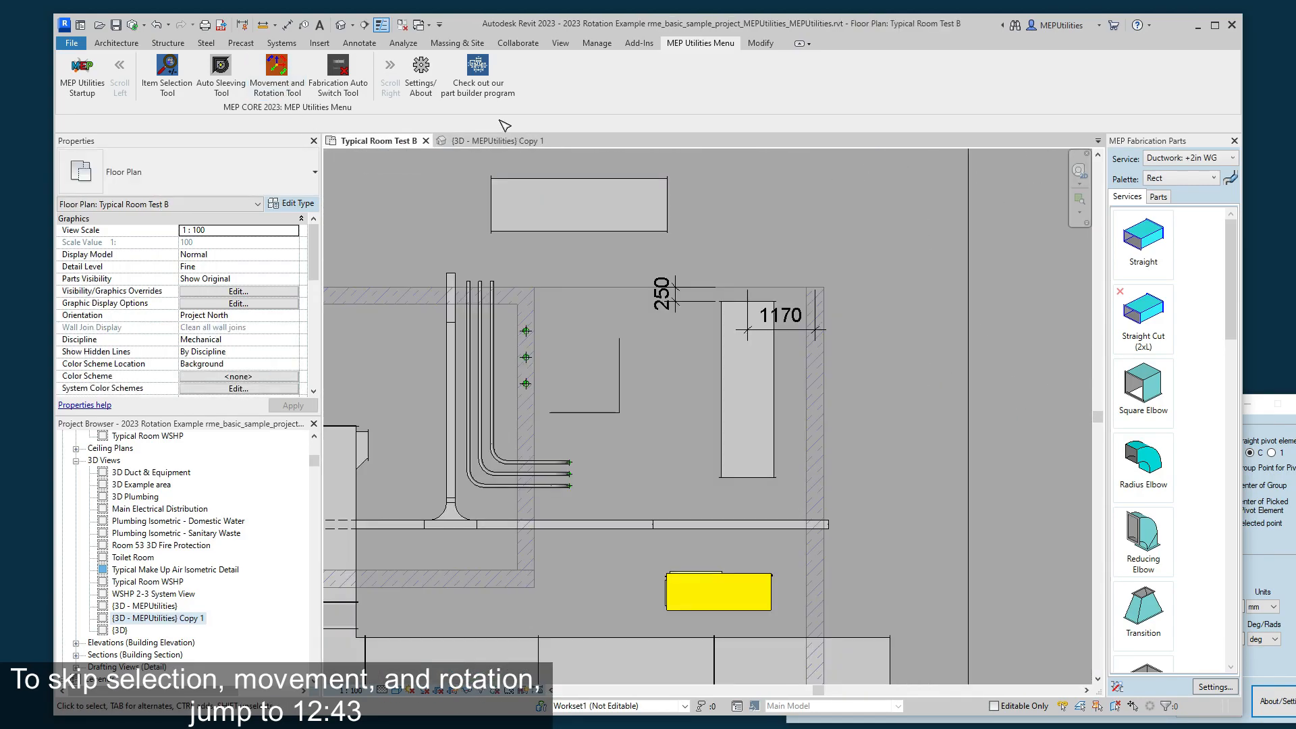
click(1251, 625)
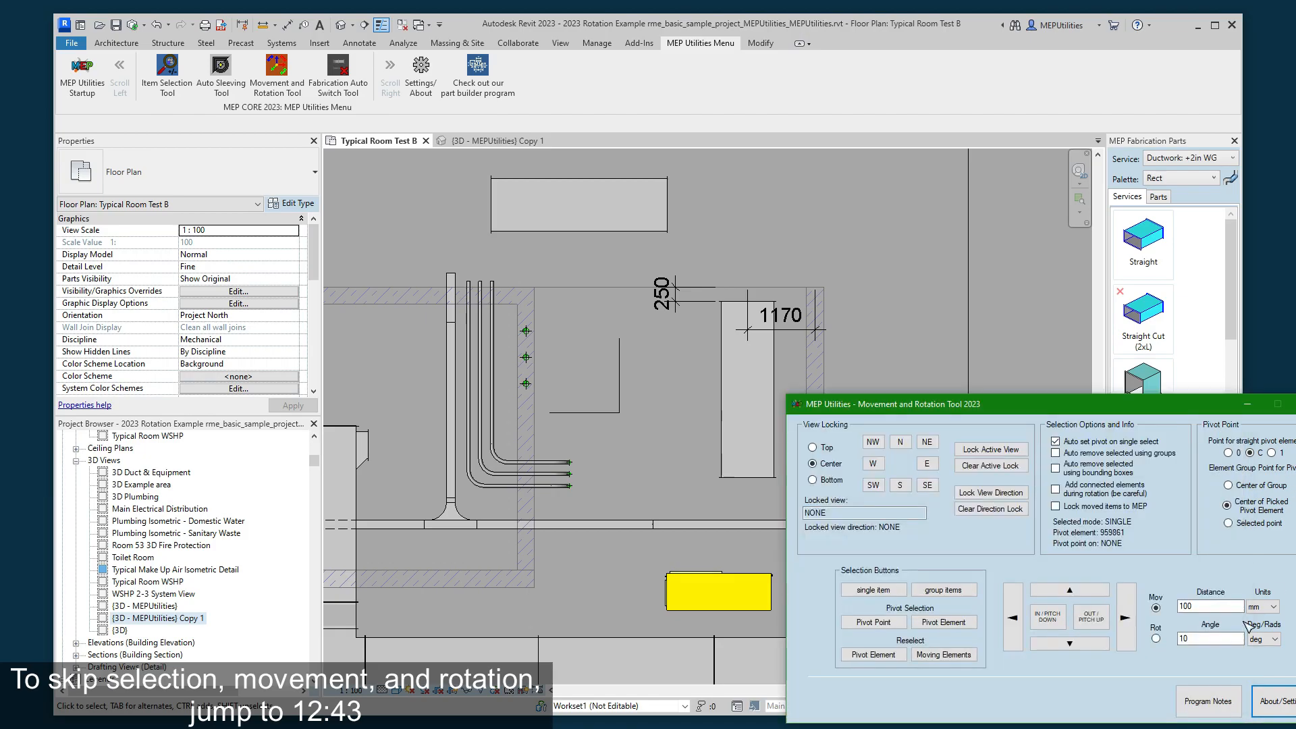
click(1048, 622)
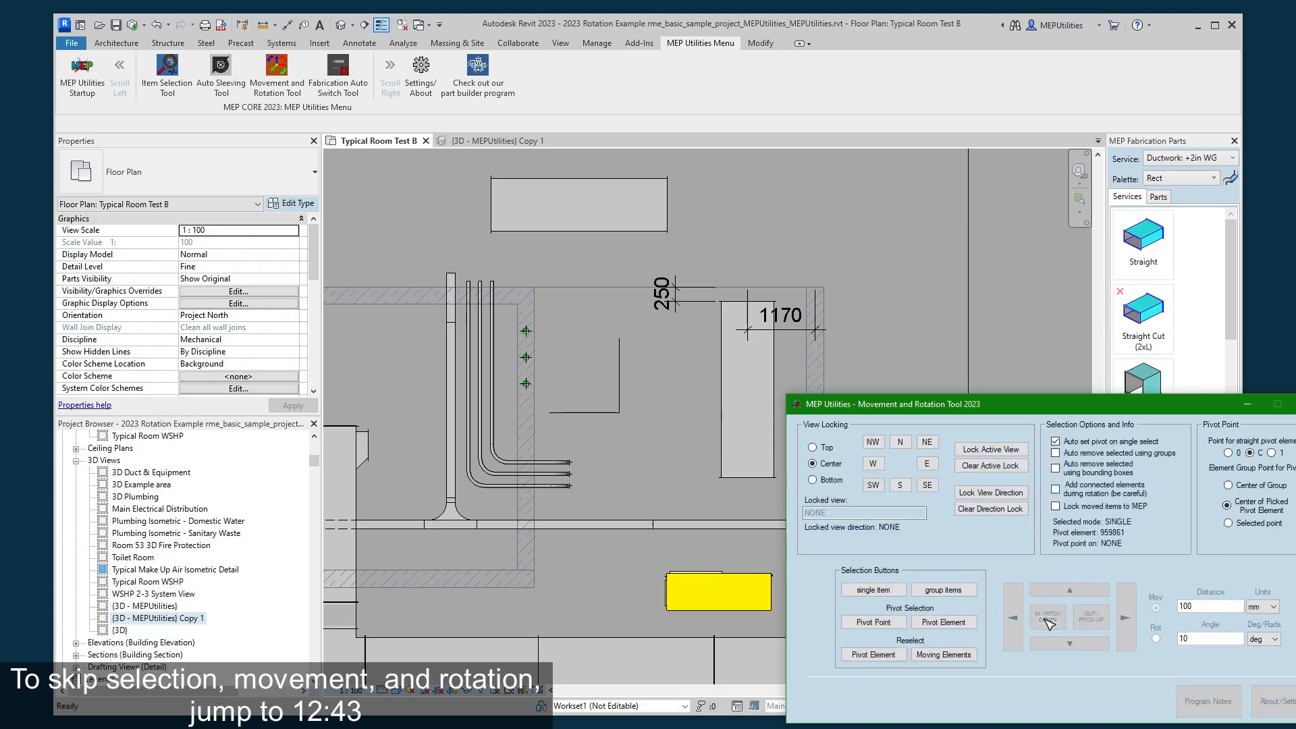
click(483, 142)
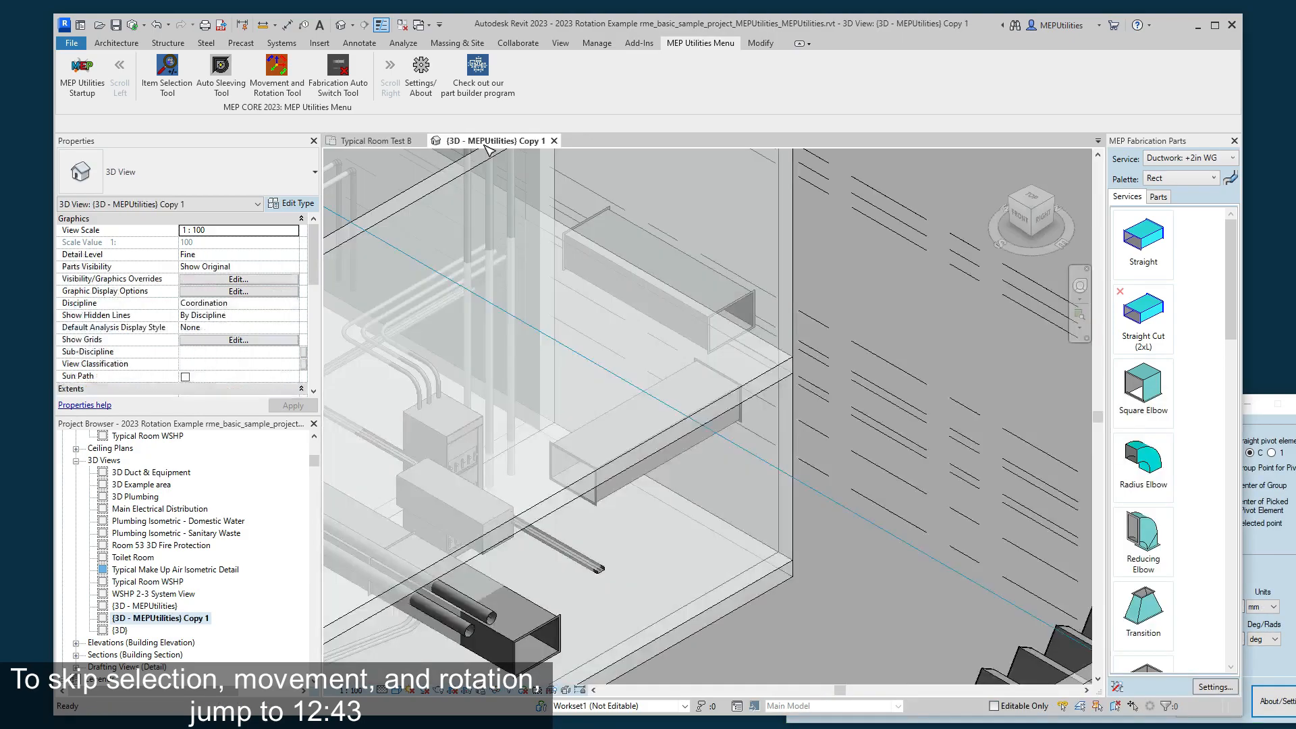
click(398, 140)
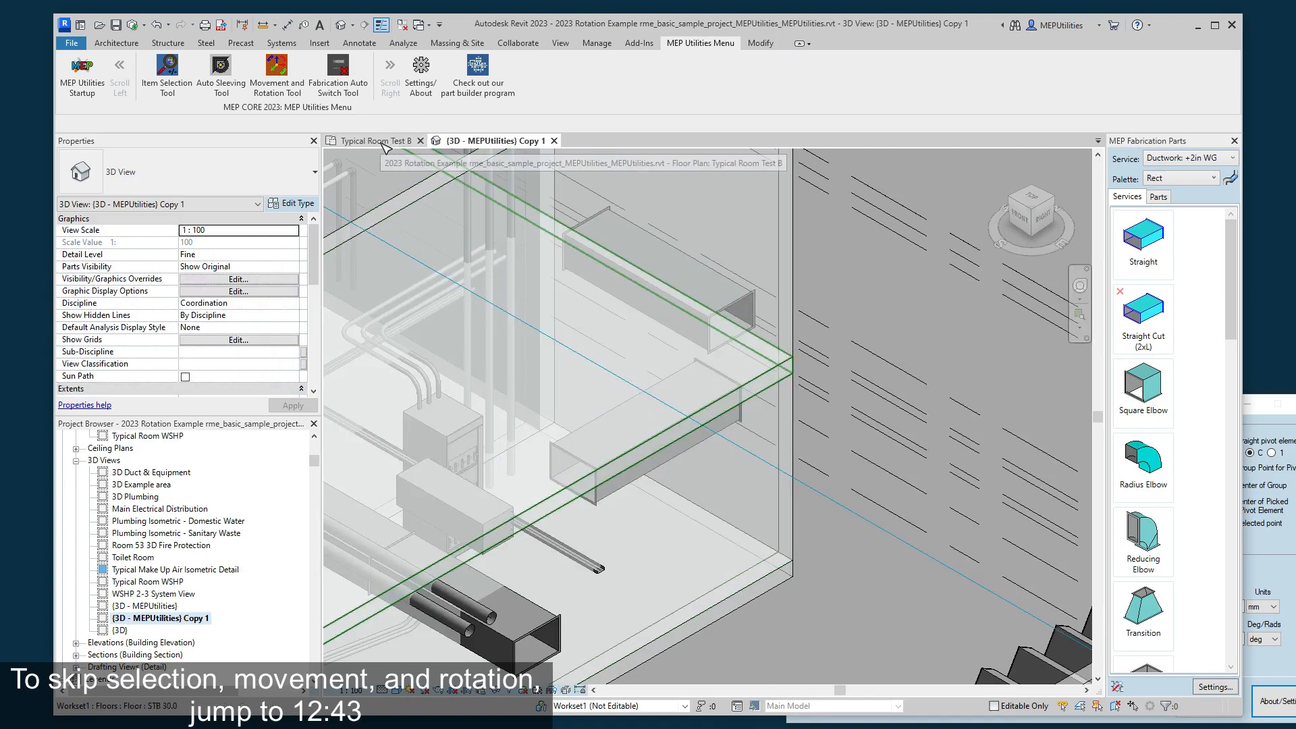
- Set the movement distance to 300 mm, move the duct inward from the plan, and check its height in the 3D view
click(1272, 600)
click(1197, 606)
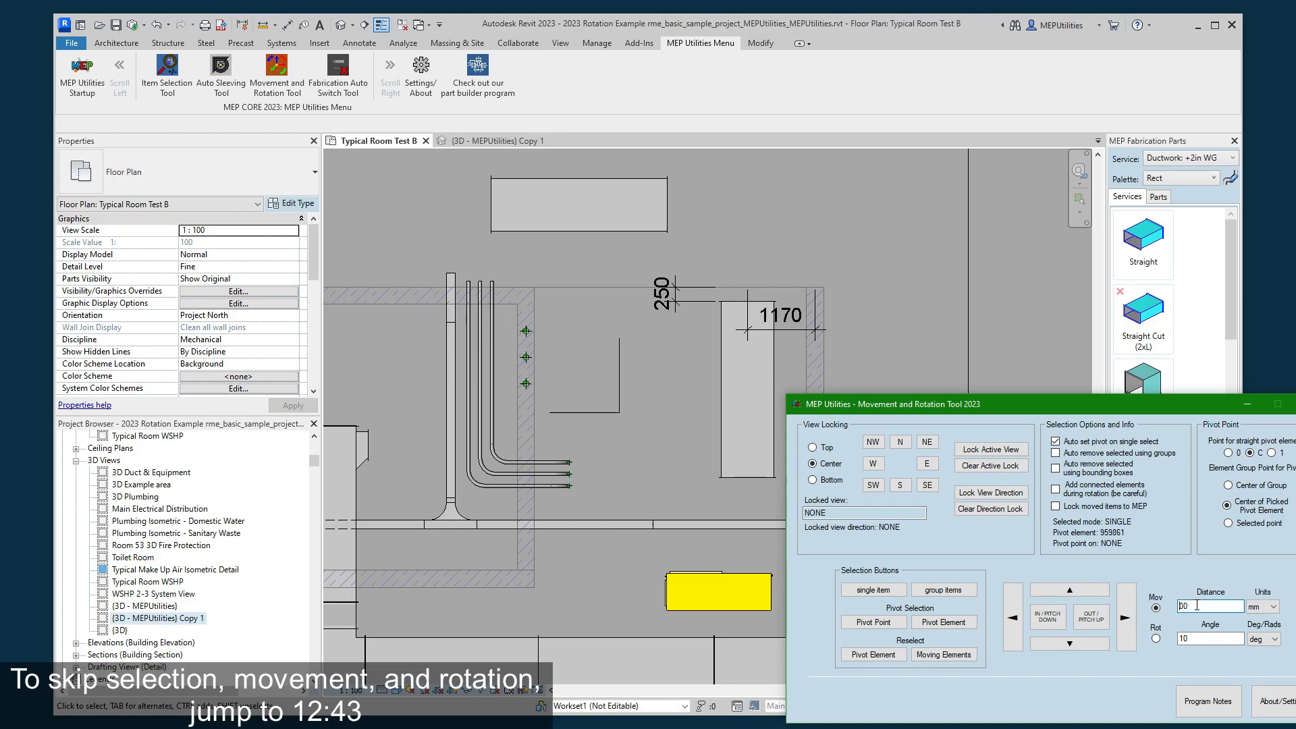
click(1046, 626)
click(492, 142)
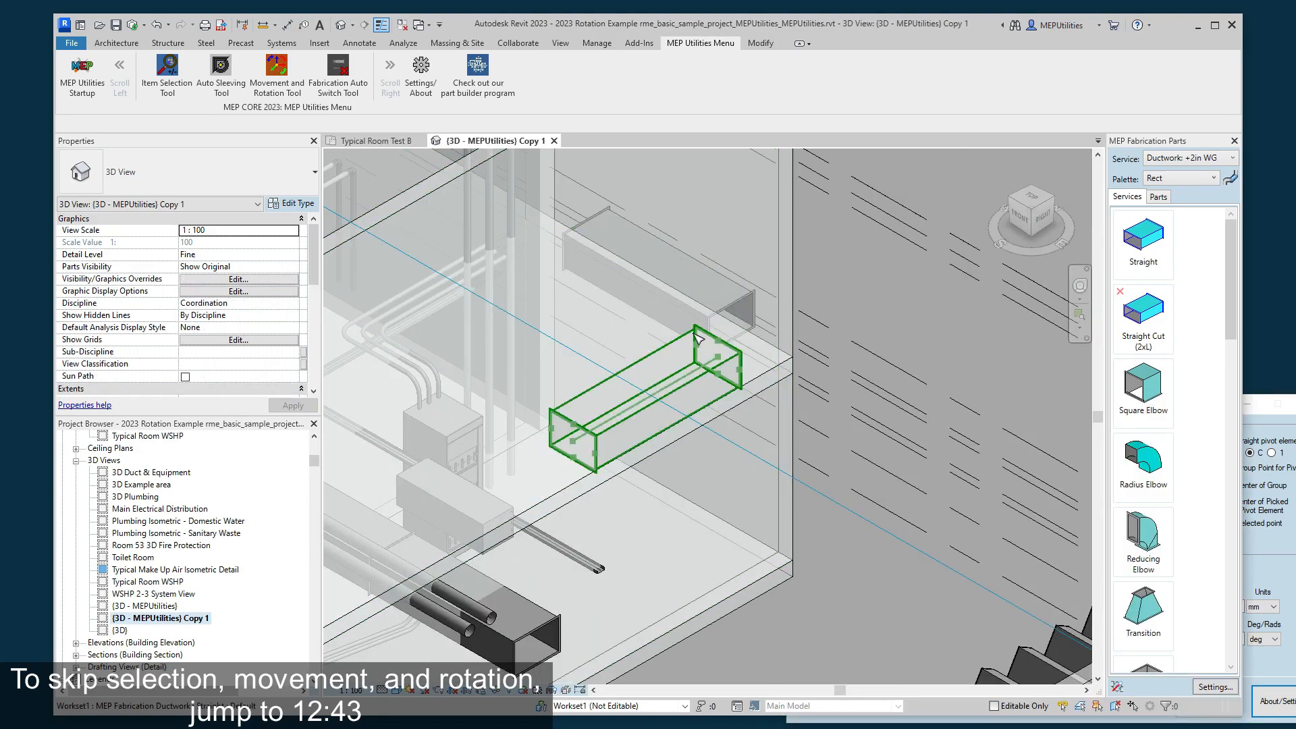
click(401, 143)
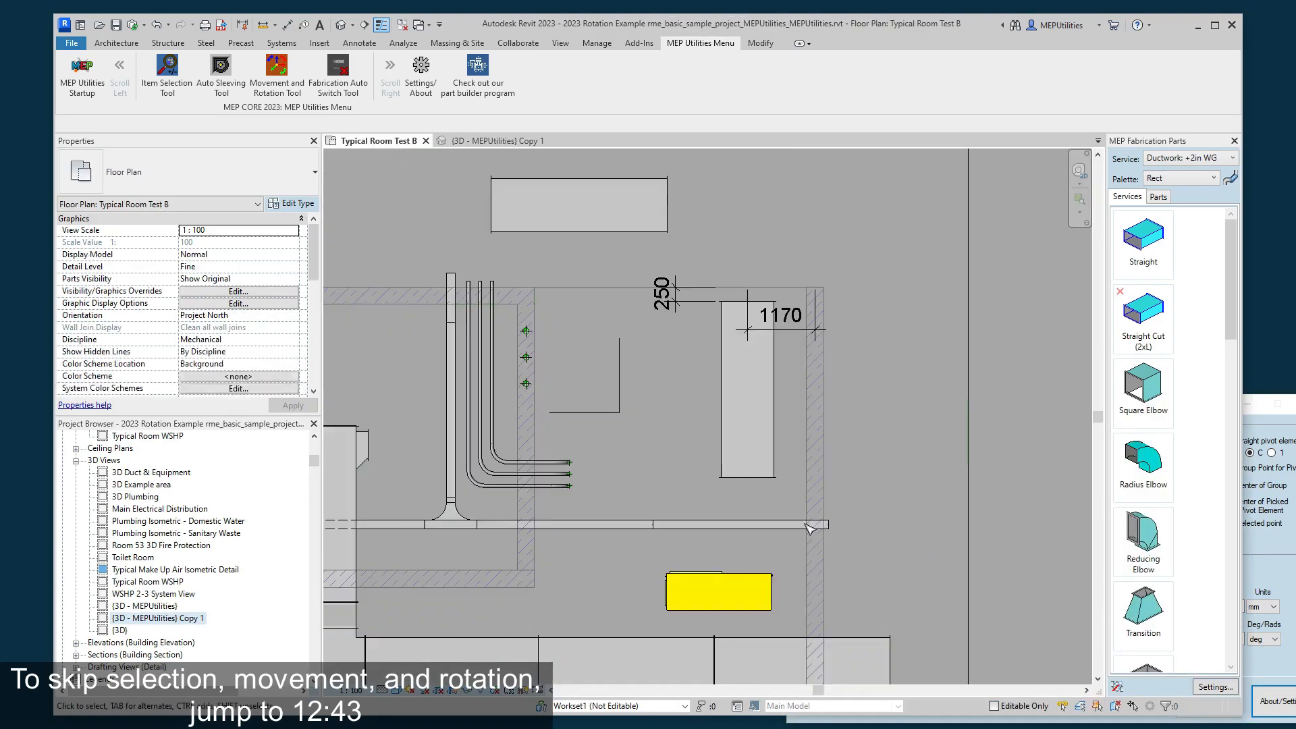
click(1283, 667)
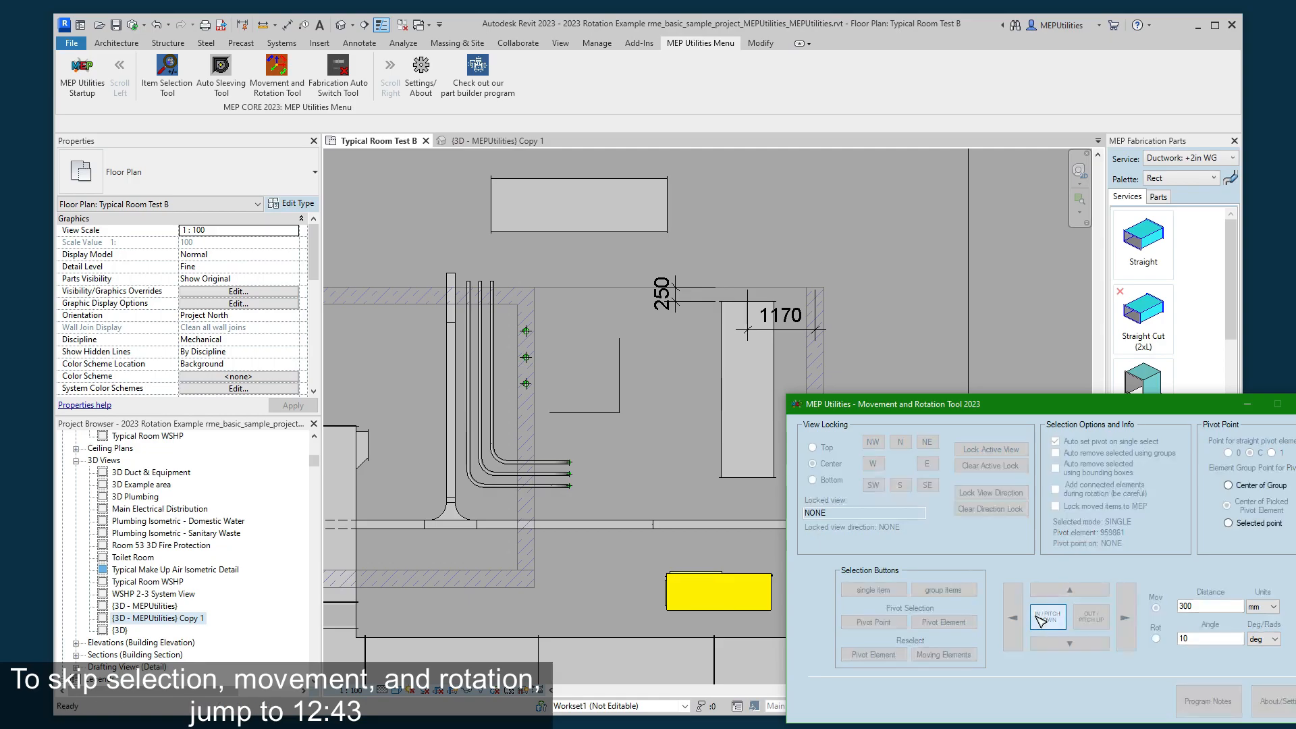
click(1040, 620)
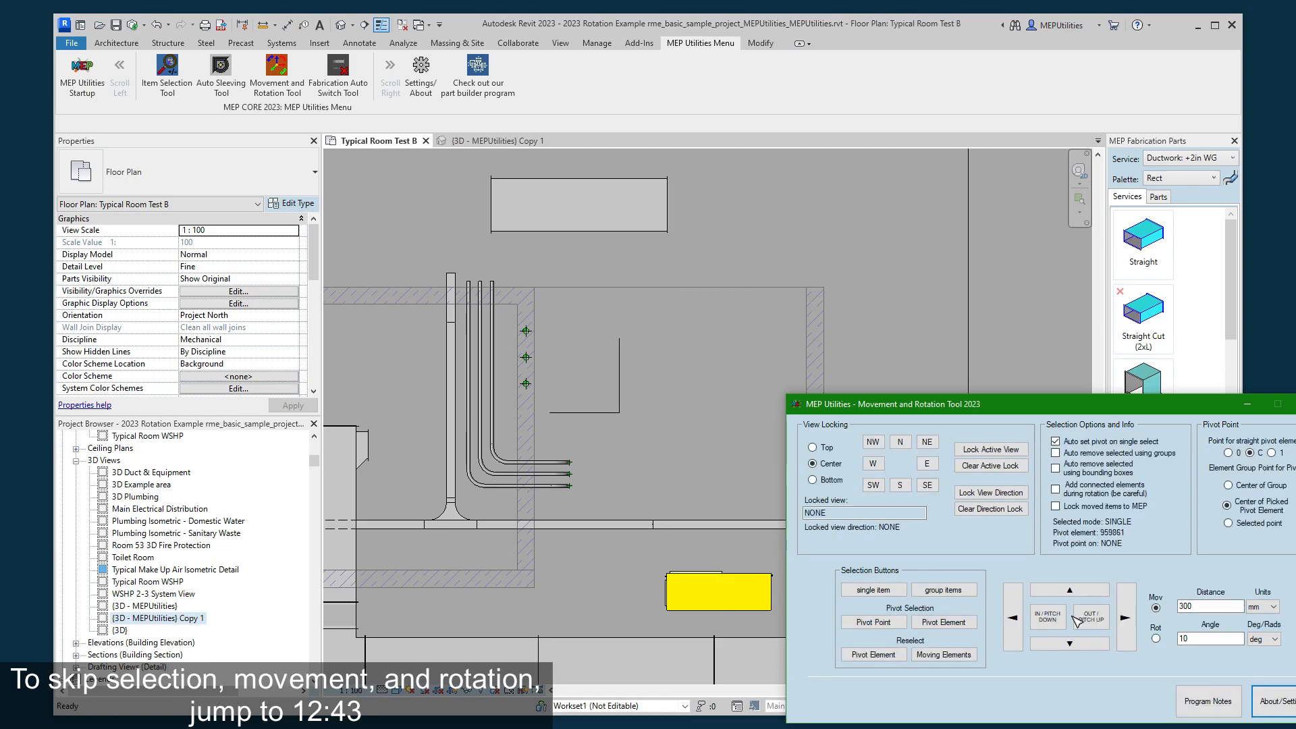
click(497, 140)
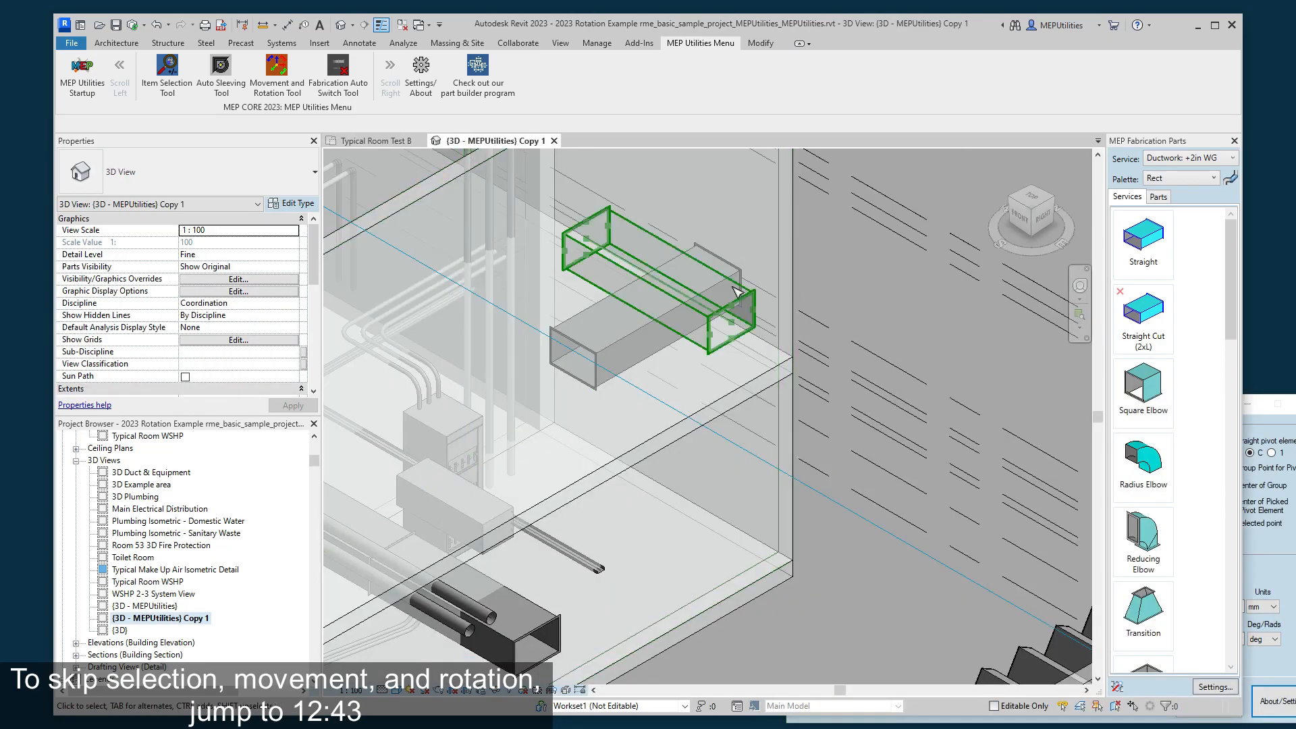
click(373, 140)
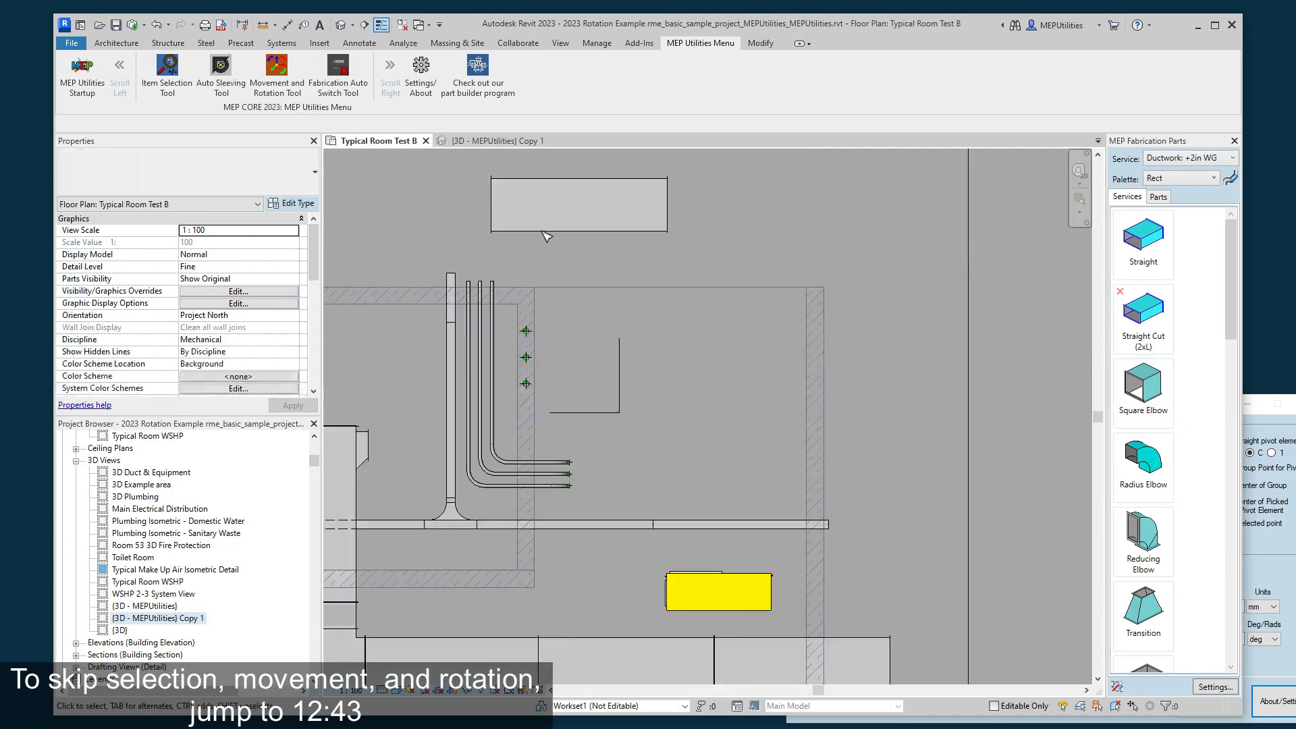
- Move the duct back outward with the 300 mm distance from the plan and check its position in the 3D view
click(1261, 607)
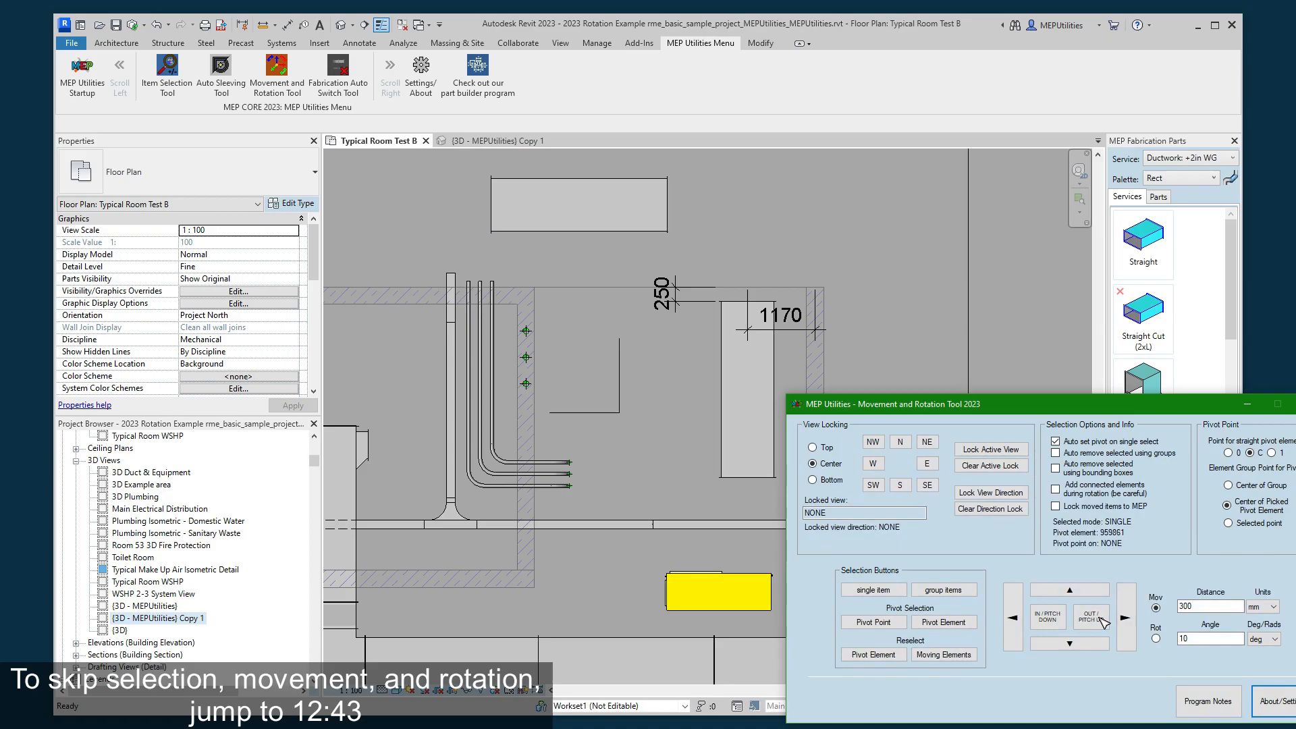
click(481, 141)
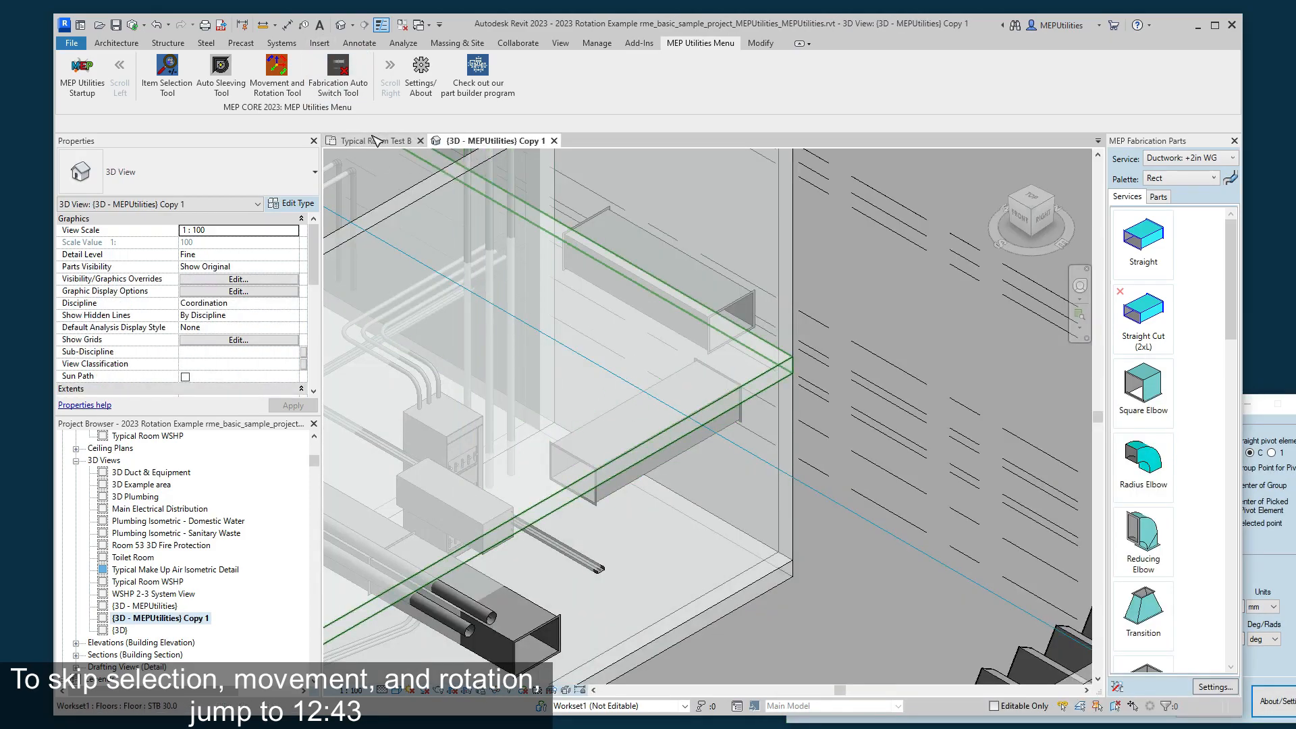
click(376, 140)
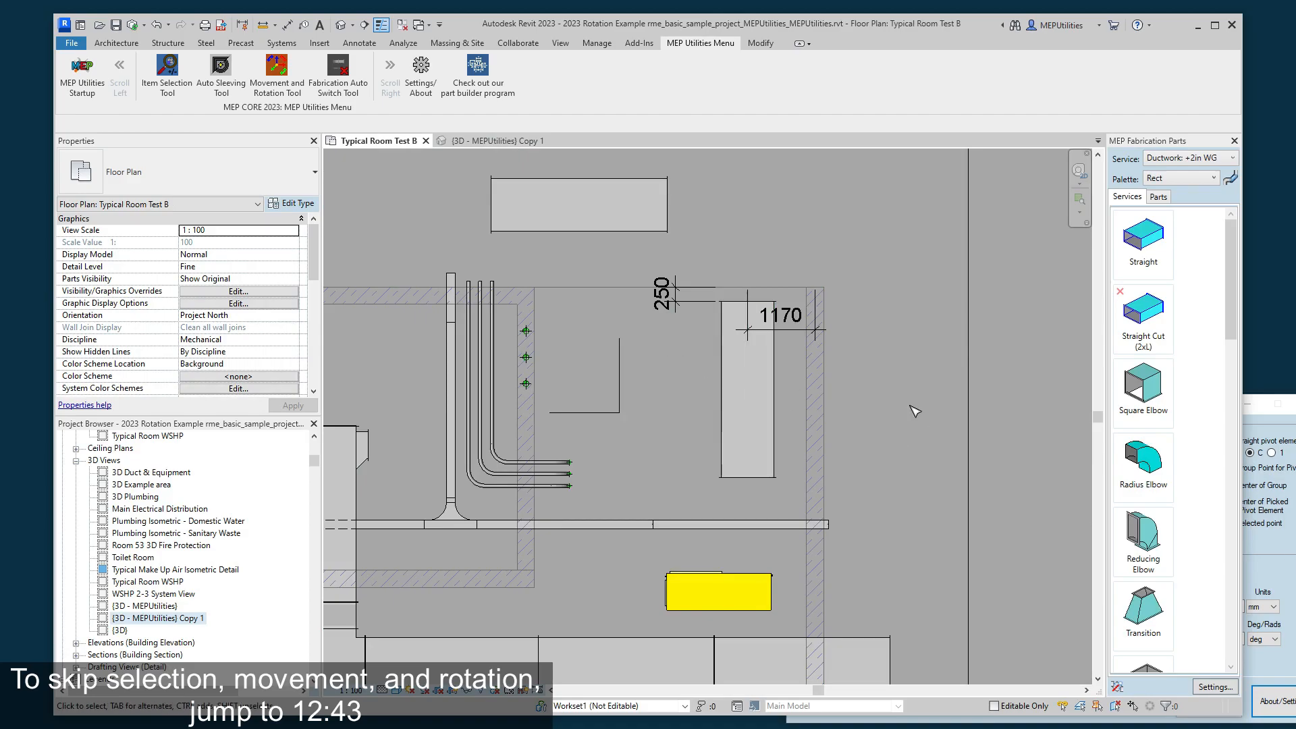
- Select the horizontal duct above the room in plan as the single item, keeping the Movement and Rotation Tool window beside it
middle_drag(524, 152, 646, 231)
scroll(646, 231, down, 2)
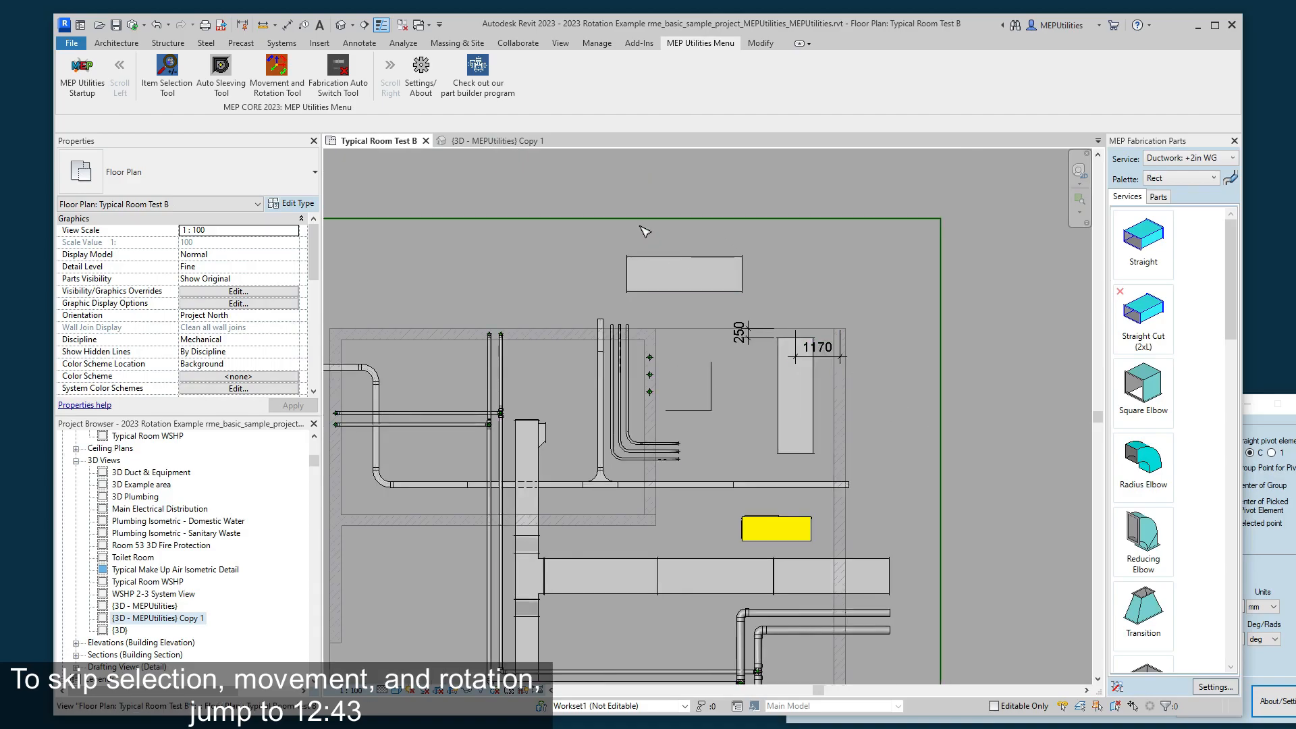
scroll(640, 226, up, 3)
click(969, 719)
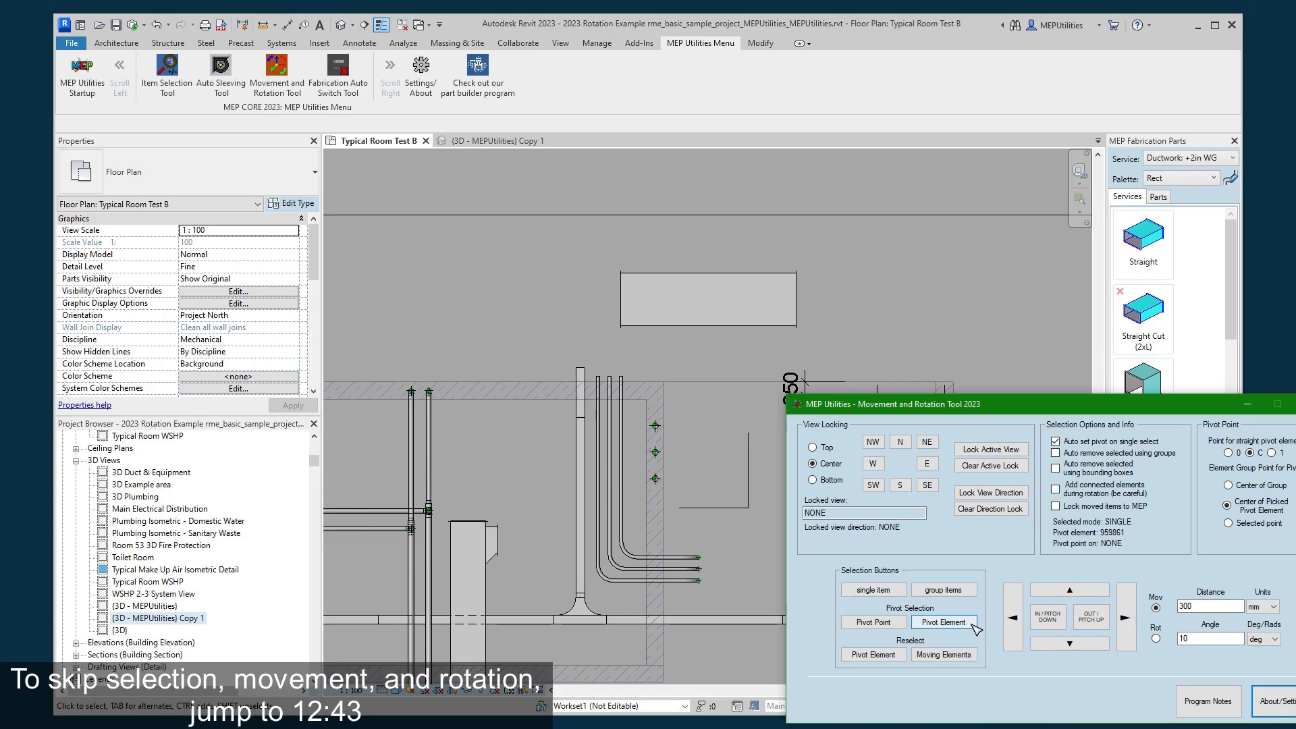
click(871, 590)
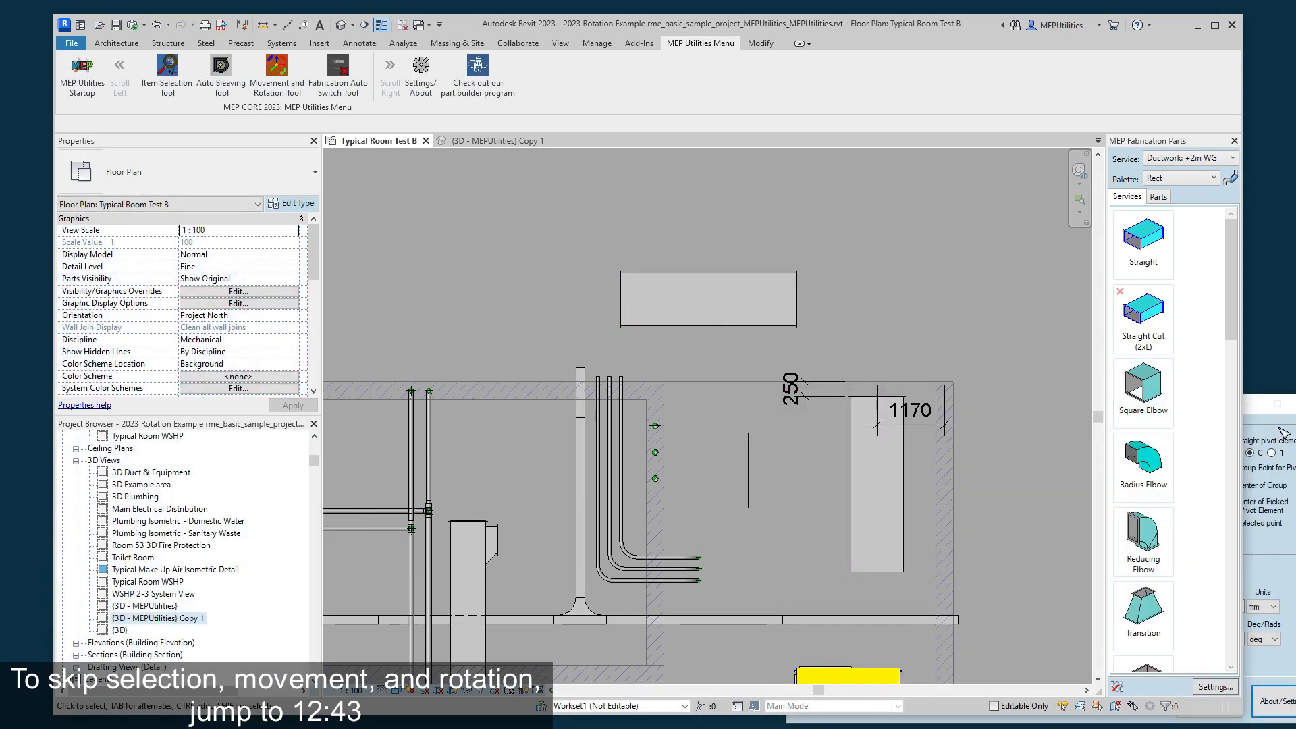
click(1283, 434)
drag(1019, 442, 1030, 472)
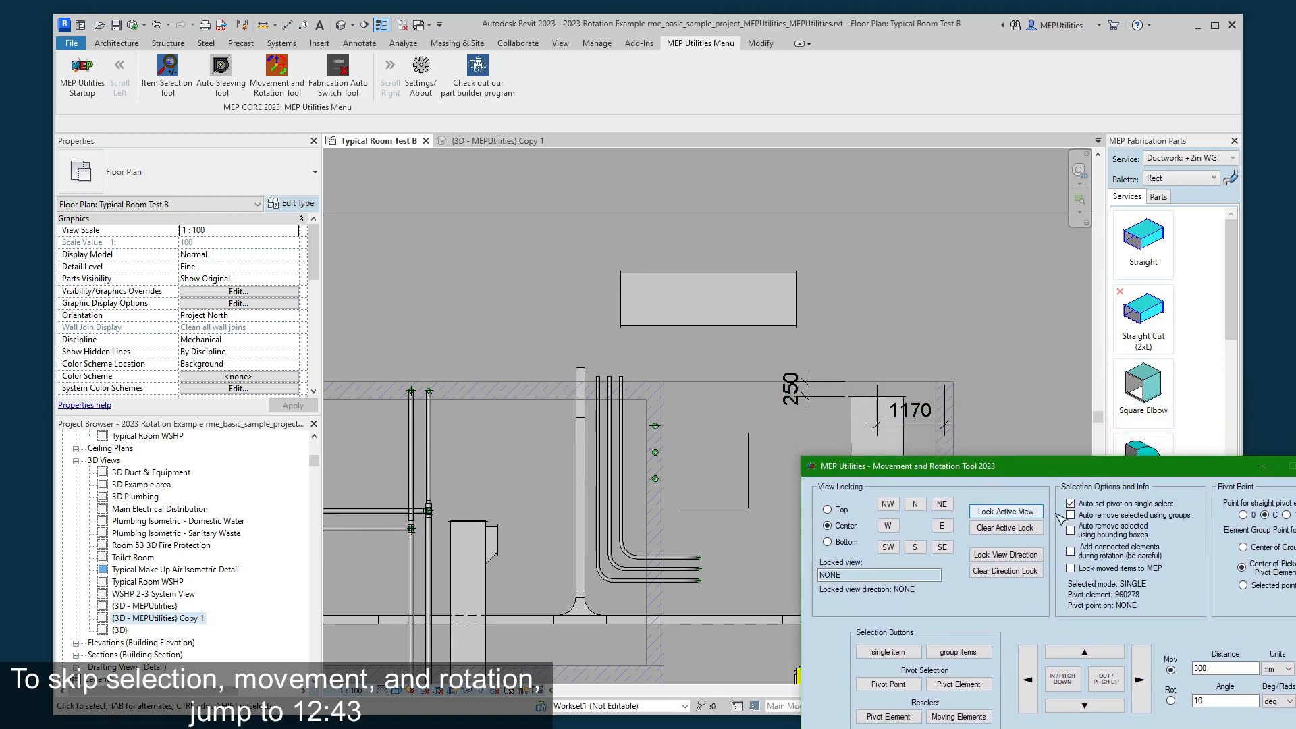
drag(1172, 473, 1181, 428)
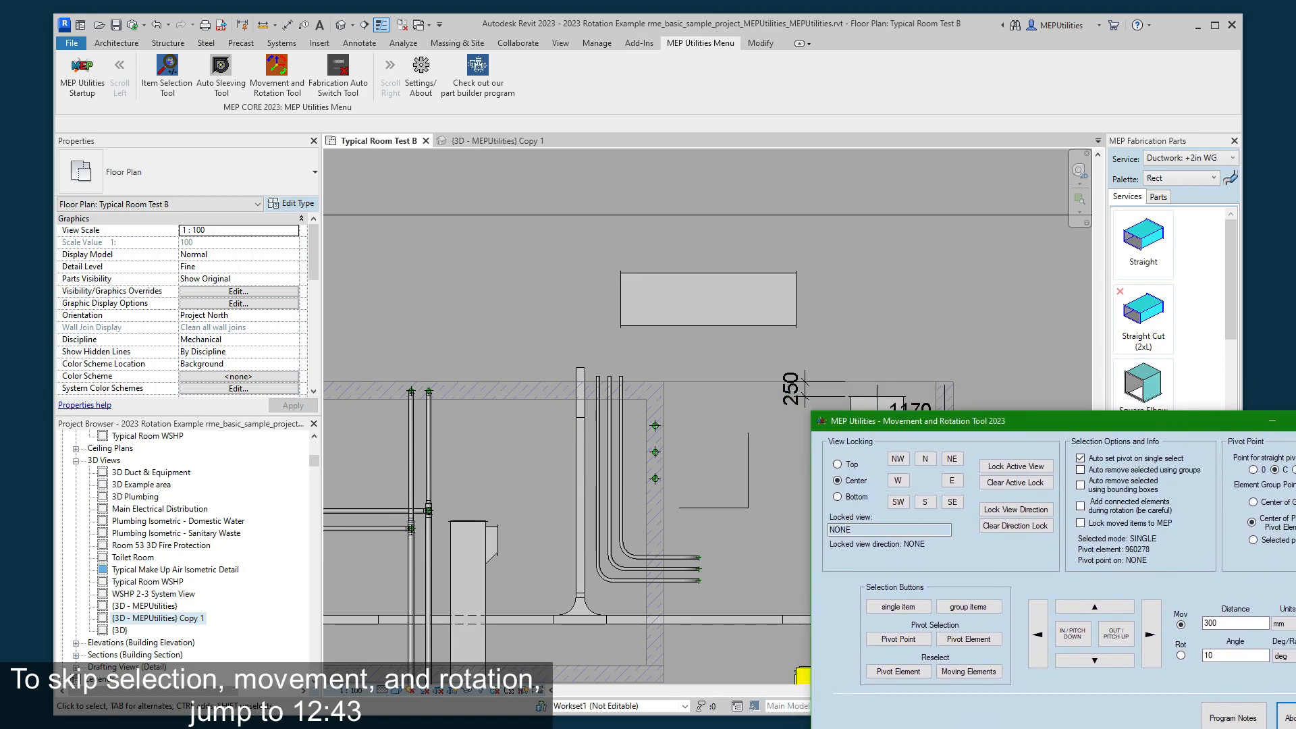
- Switch the tool to rotation and rotate the duct in 10-degree increments both ways in plan, bringing it back to horizontal
click(1182, 656)
click(966, 639)
click(1113, 638)
click(1113, 638)
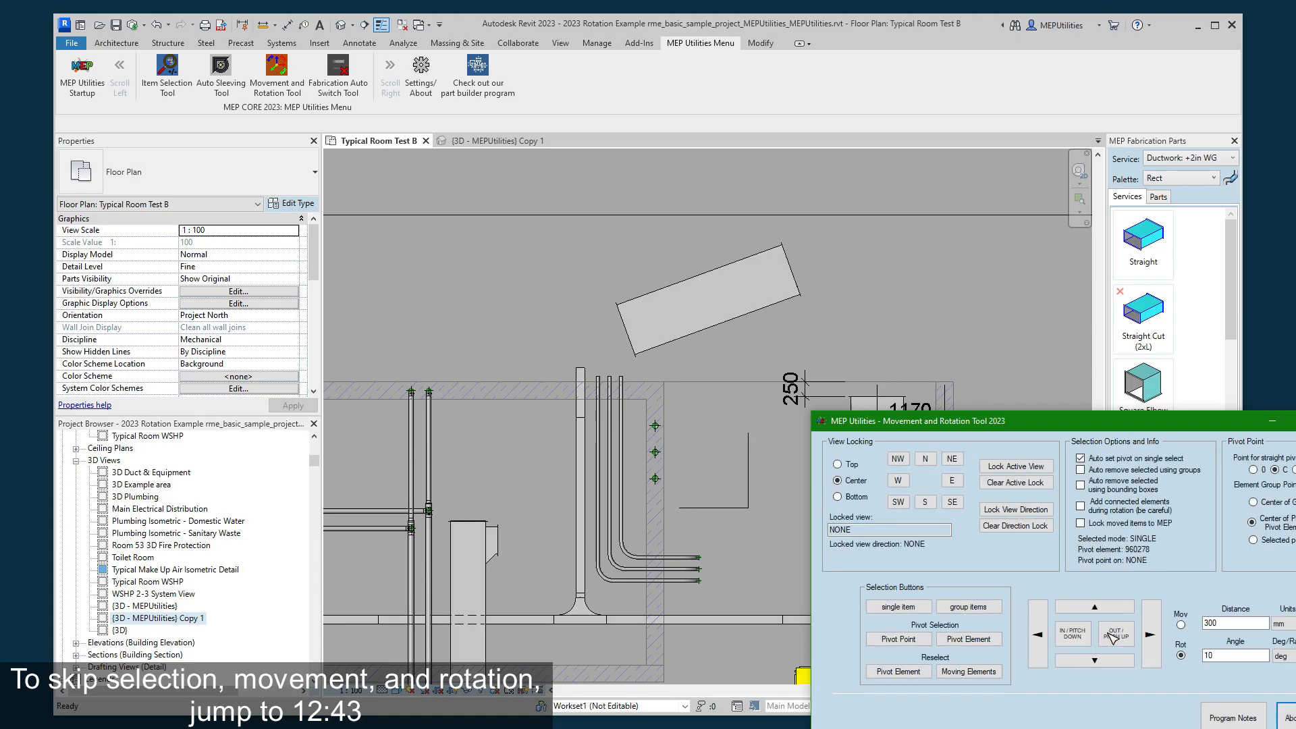
click(1074, 645)
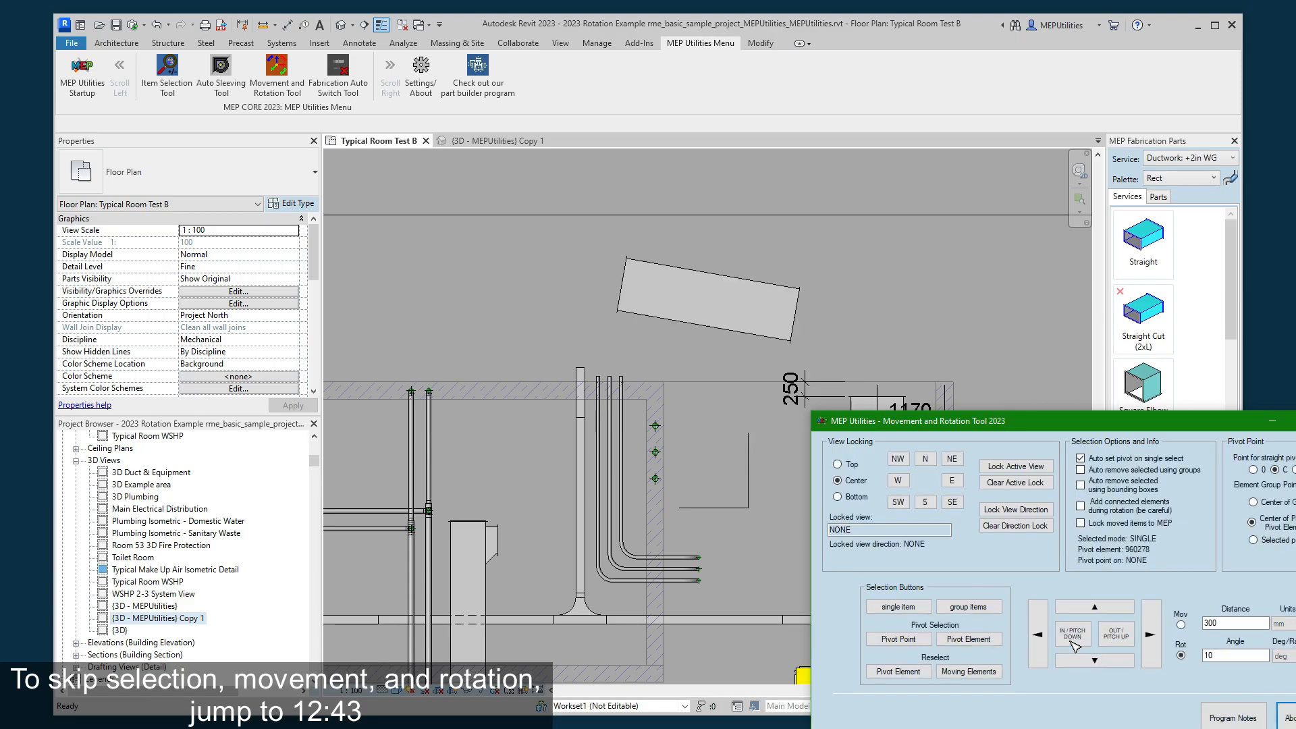
click(1121, 638)
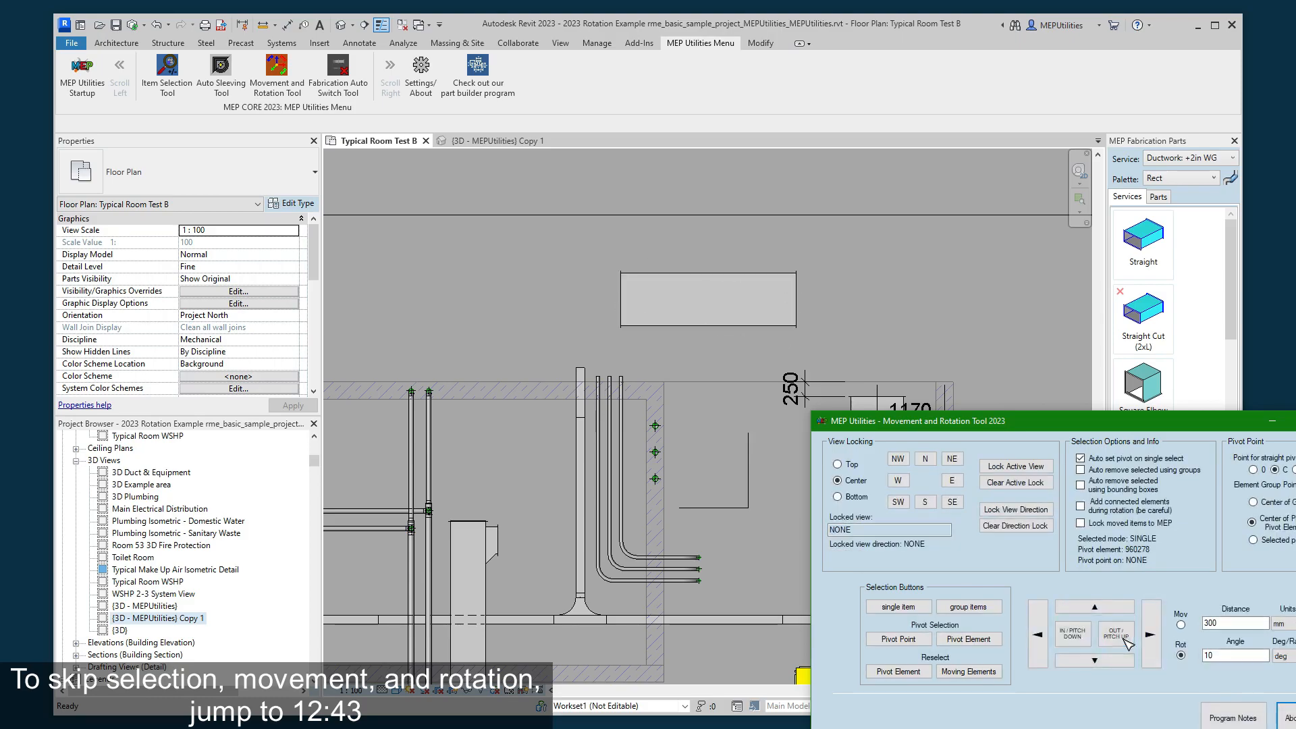
- Tilt the duct by 10 degrees about its long axis and its short axis in plan, returning it to level each time
click(1096, 608)
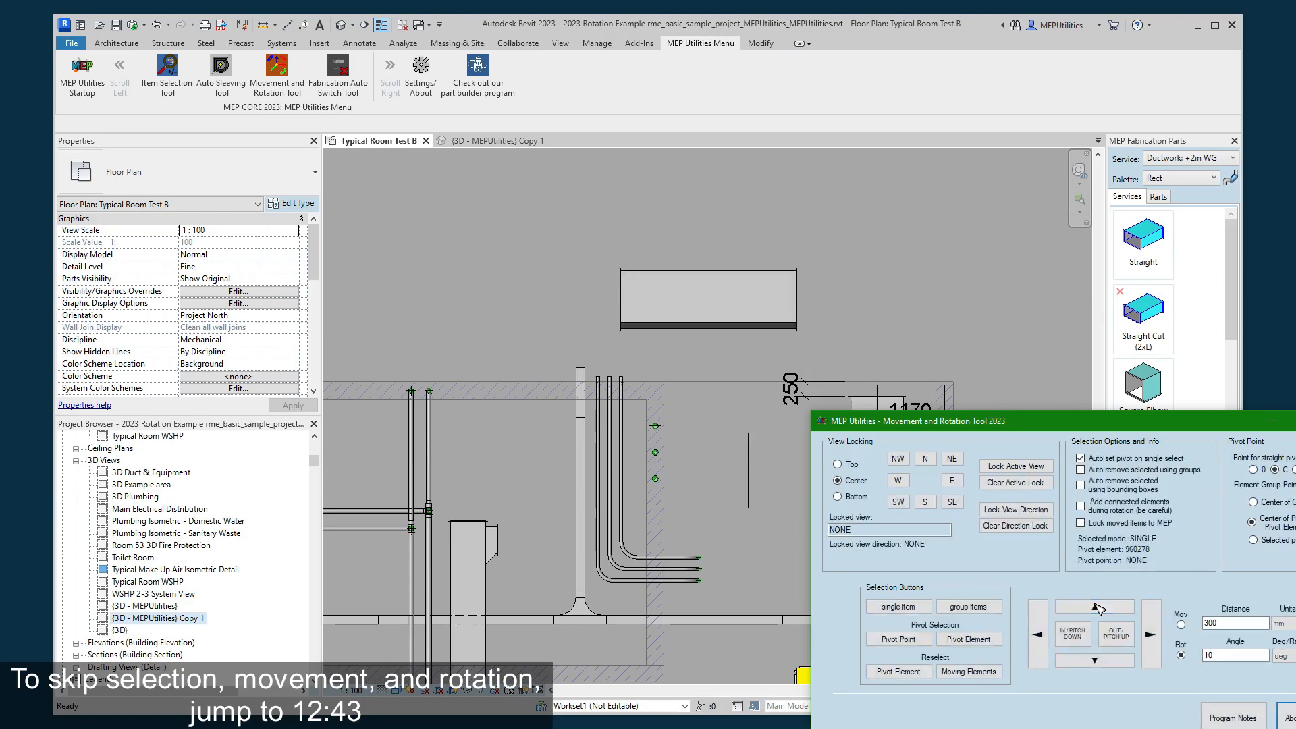
click(1090, 665)
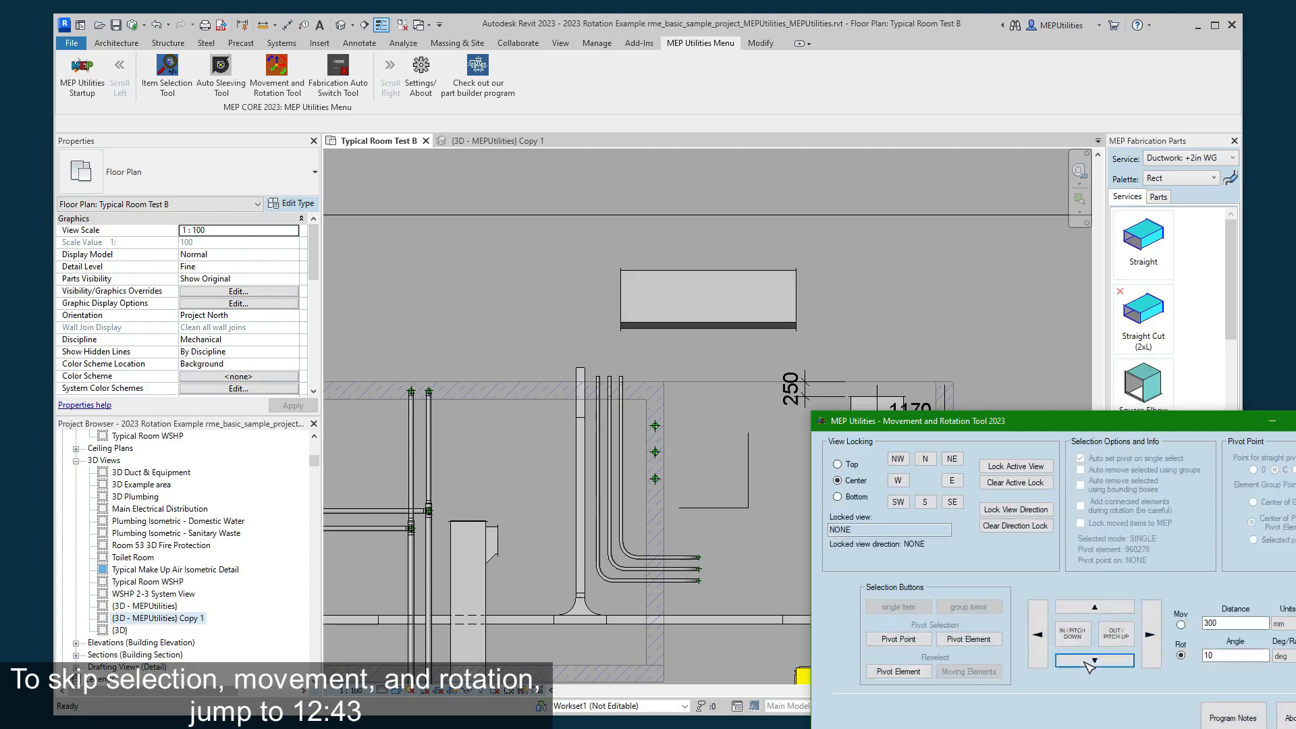
click(1099, 614)
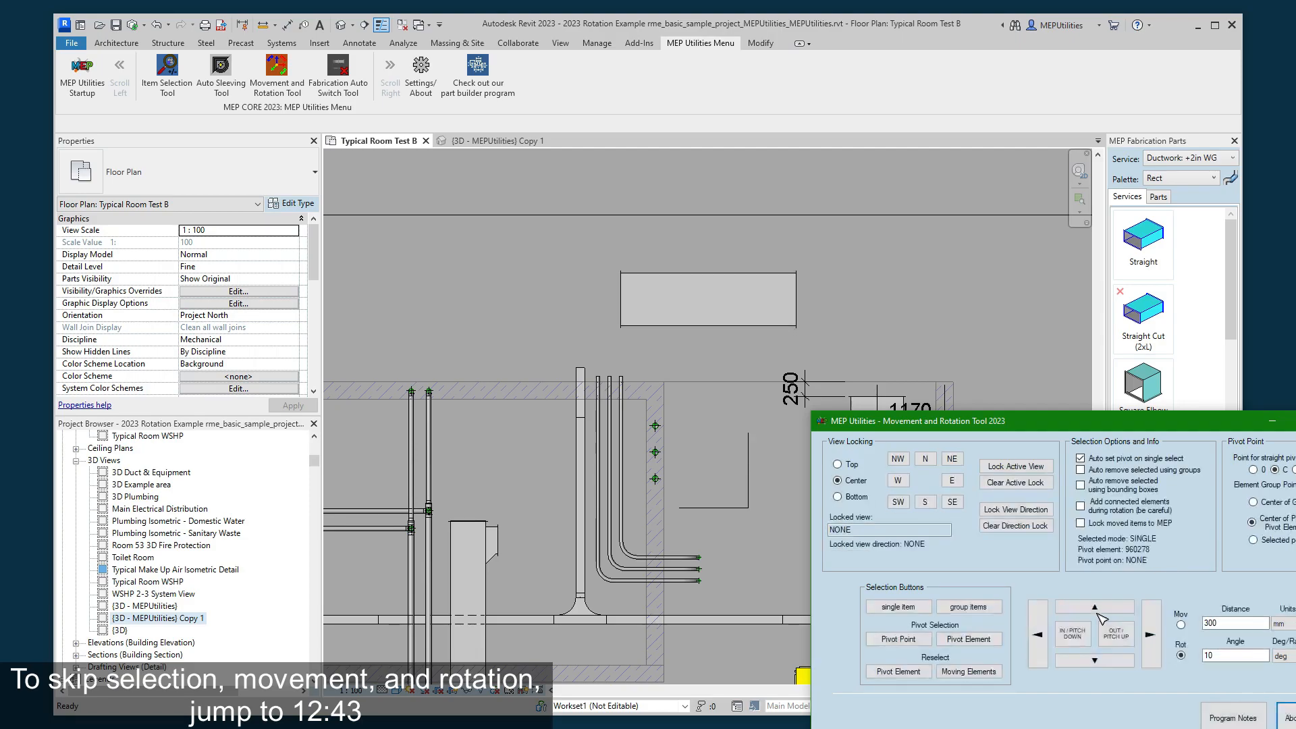
click(1147, 645)
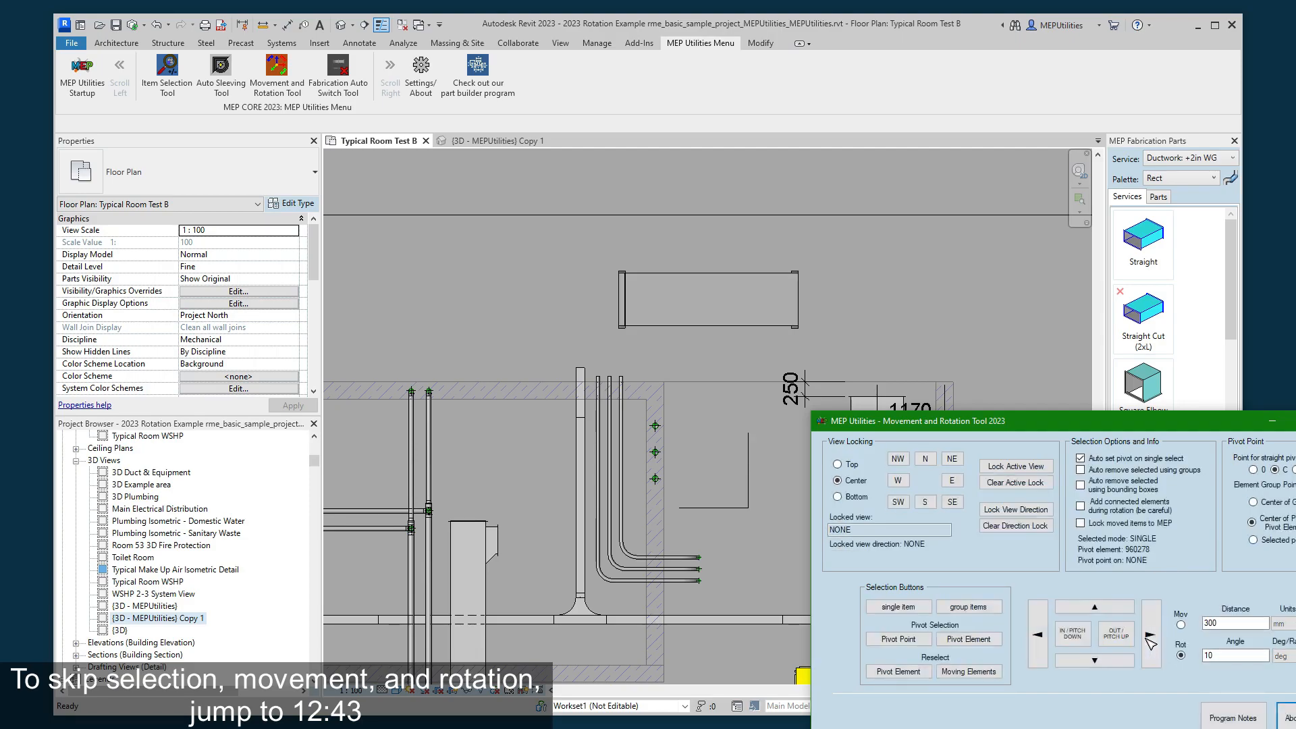
click(1040, 638)
click(1152, 638)
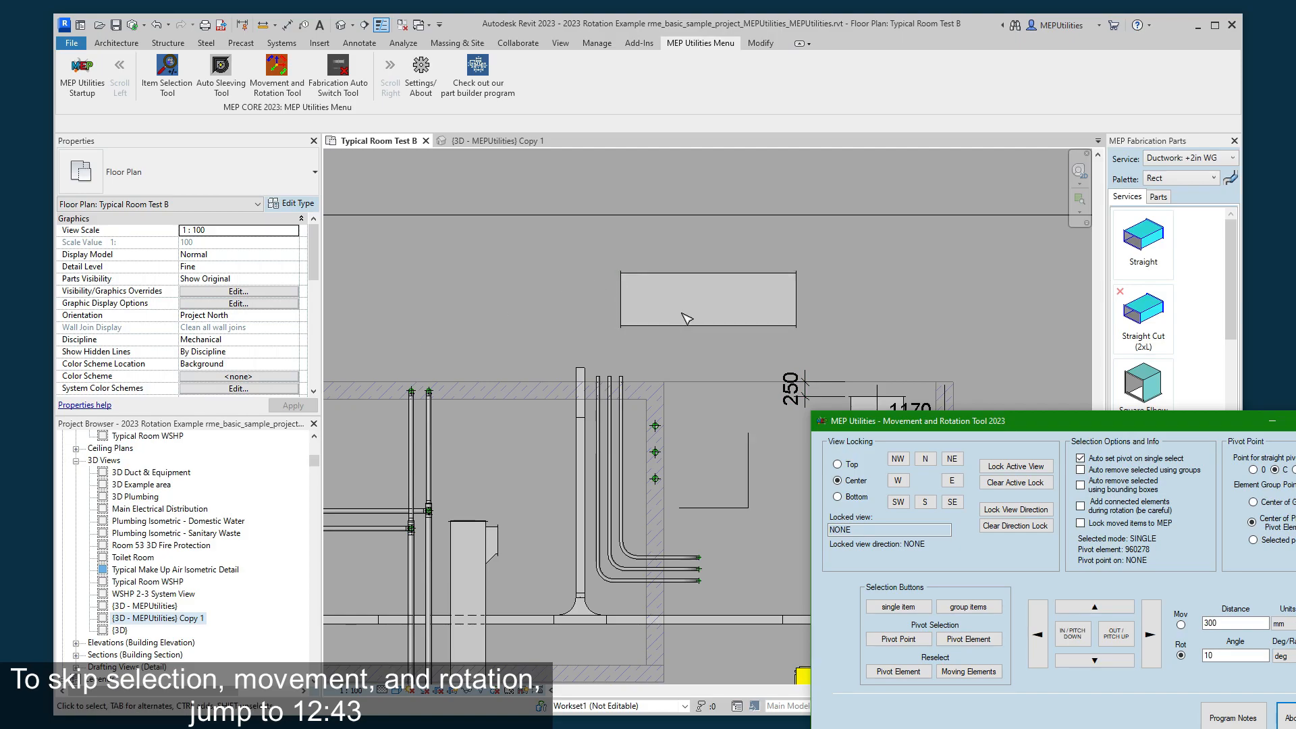
- Open the {3D - MEPUtilities} Copy 1 view and orient it to the front, focused on the selected duct
click(503, 142)
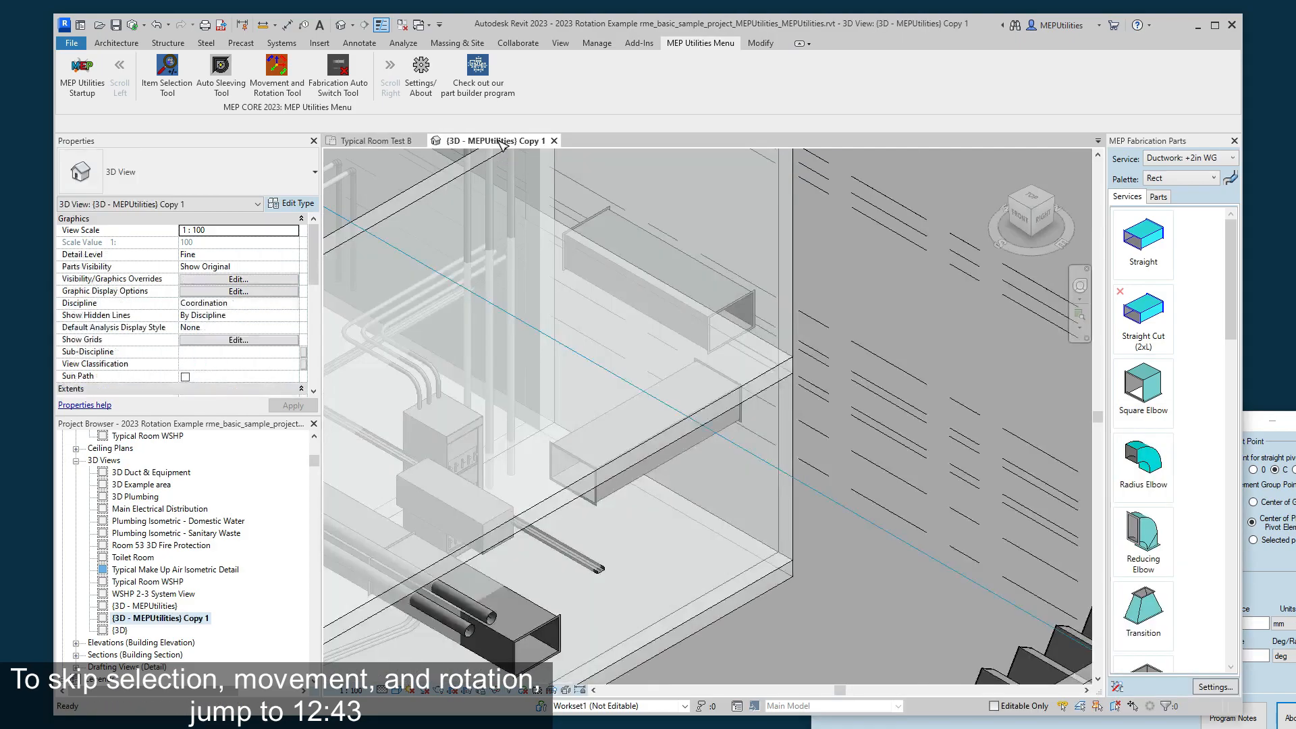
click(1019, 219)
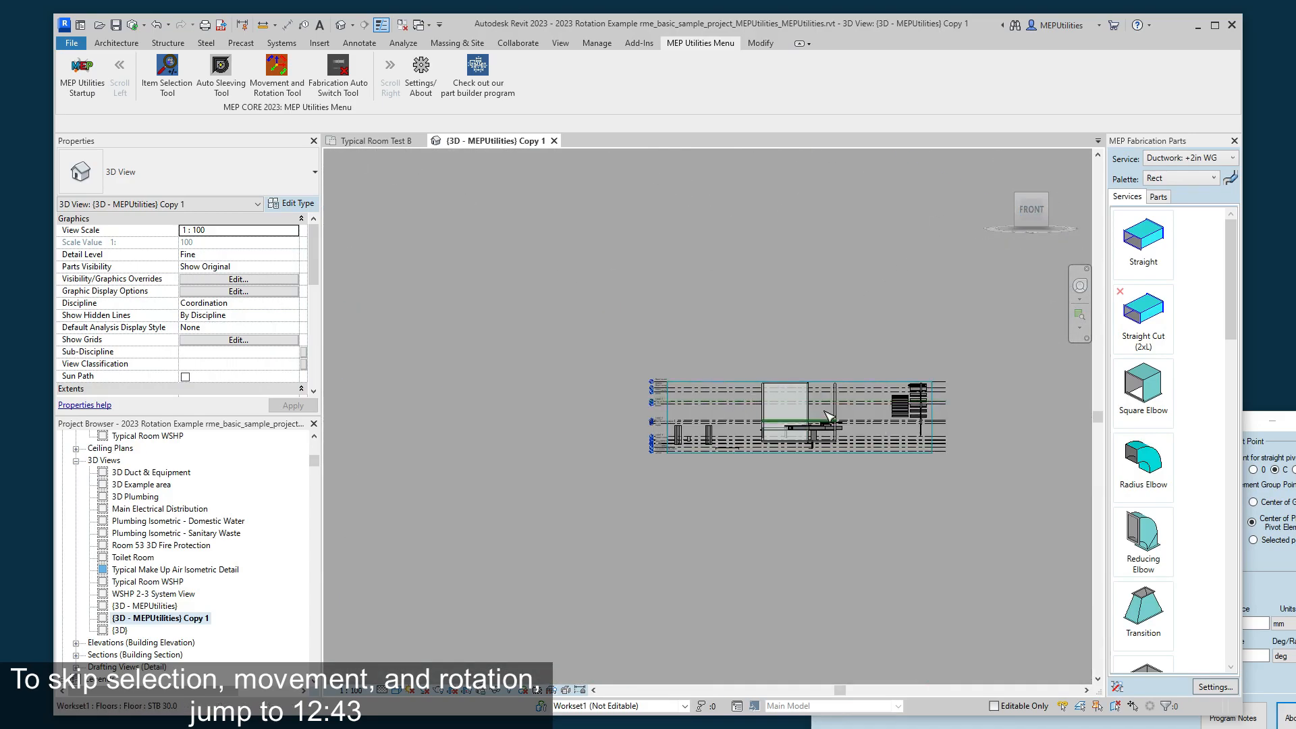
scroll(827, 417, up, 10)
click(744, 489)
- Switch the tool to movement and shift the duct up and down in the front view by 300 mm increments
click(1181, 624)
click(1087, 606)
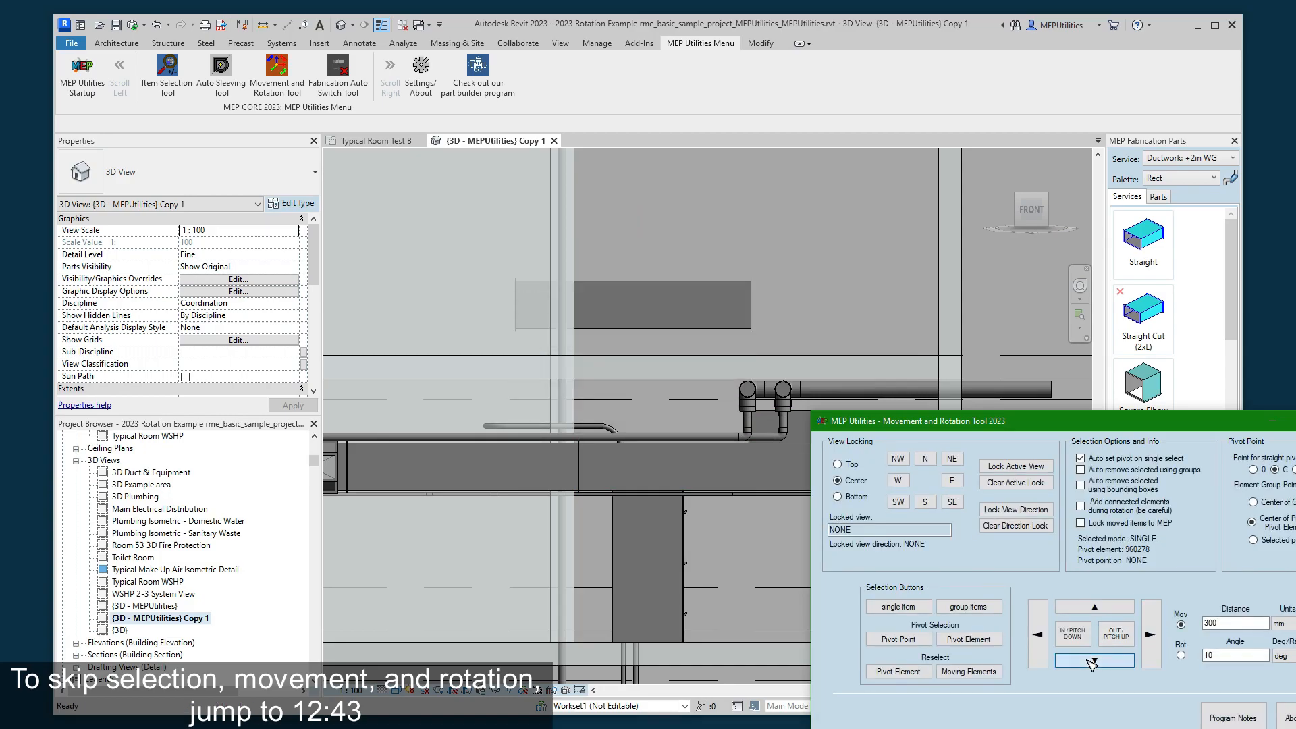
click(1093, 662)
click(1093, 662)
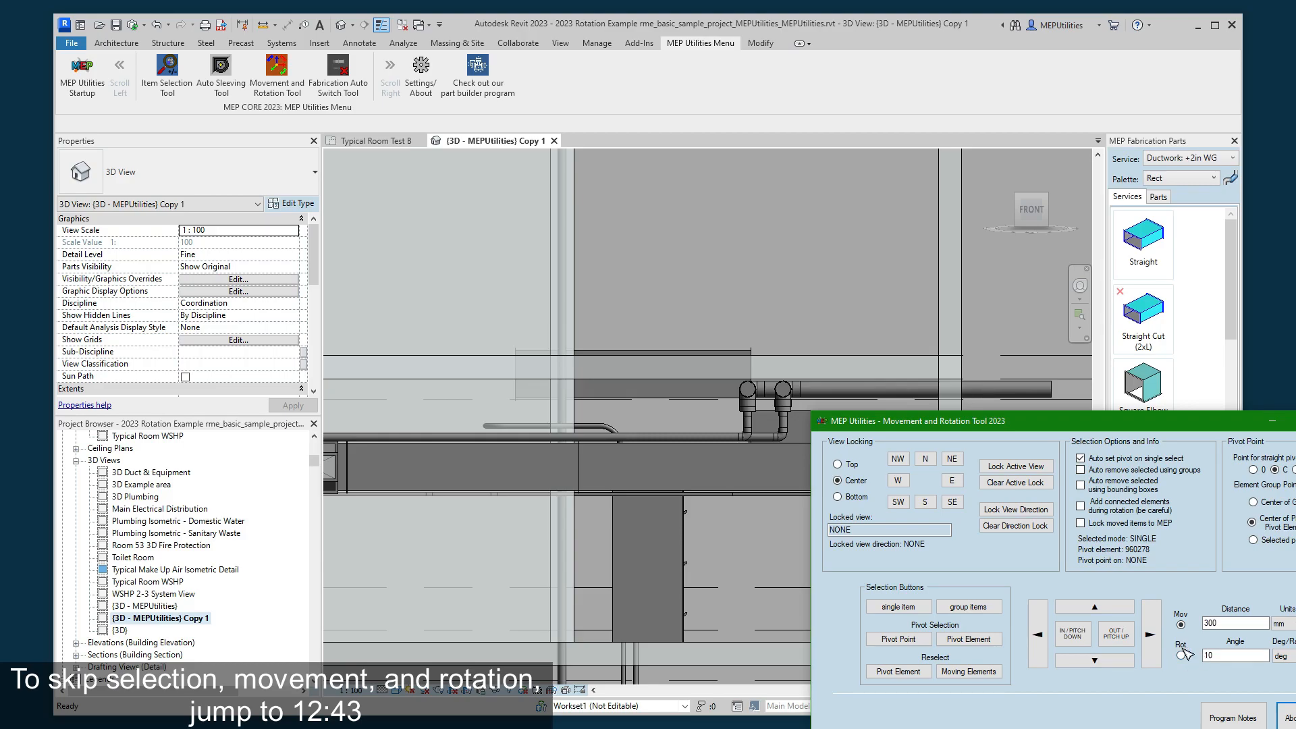
- Switch the tool to rotation and rotate the duct counterclockwise in the front view by two 10-degree increments
click(1117, 635)
click(1123, 638)
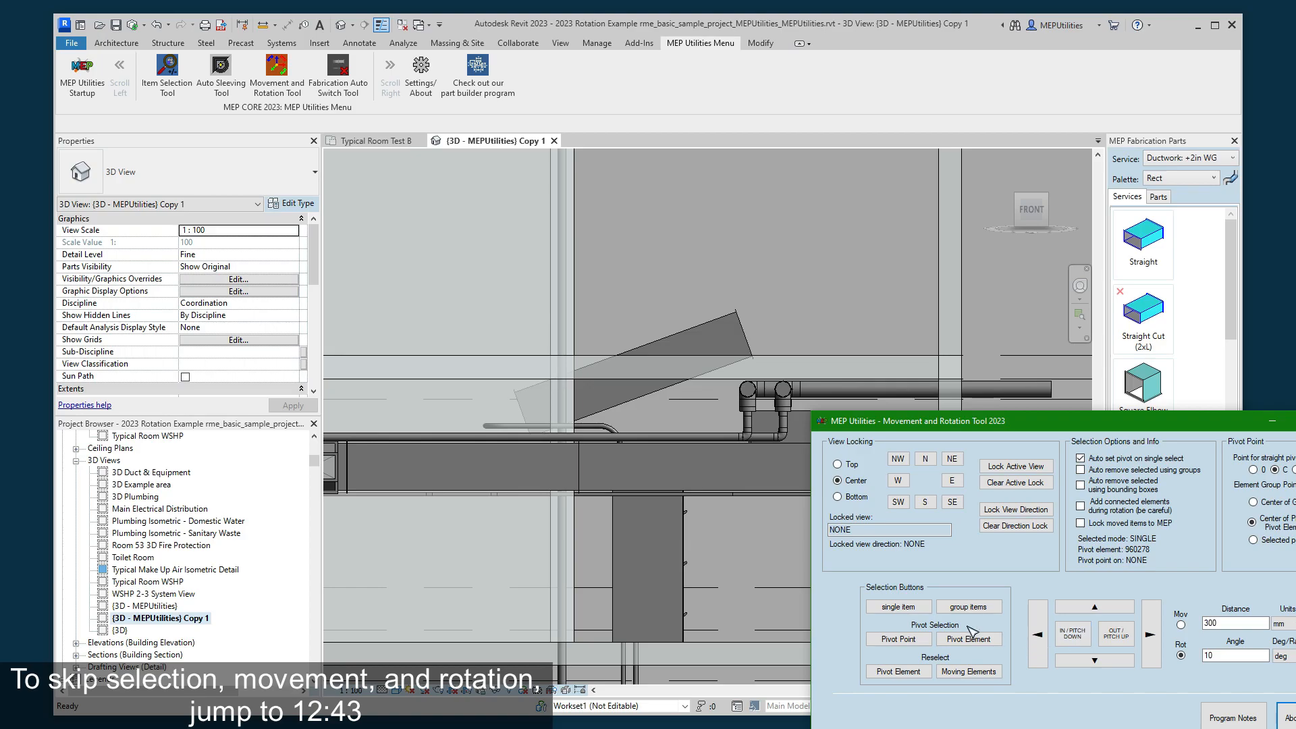
- Check the rotated duct in the Typical Room Test B plan and return to the {3D - MEPUtilities} Copy 1 view
click(376, 141)
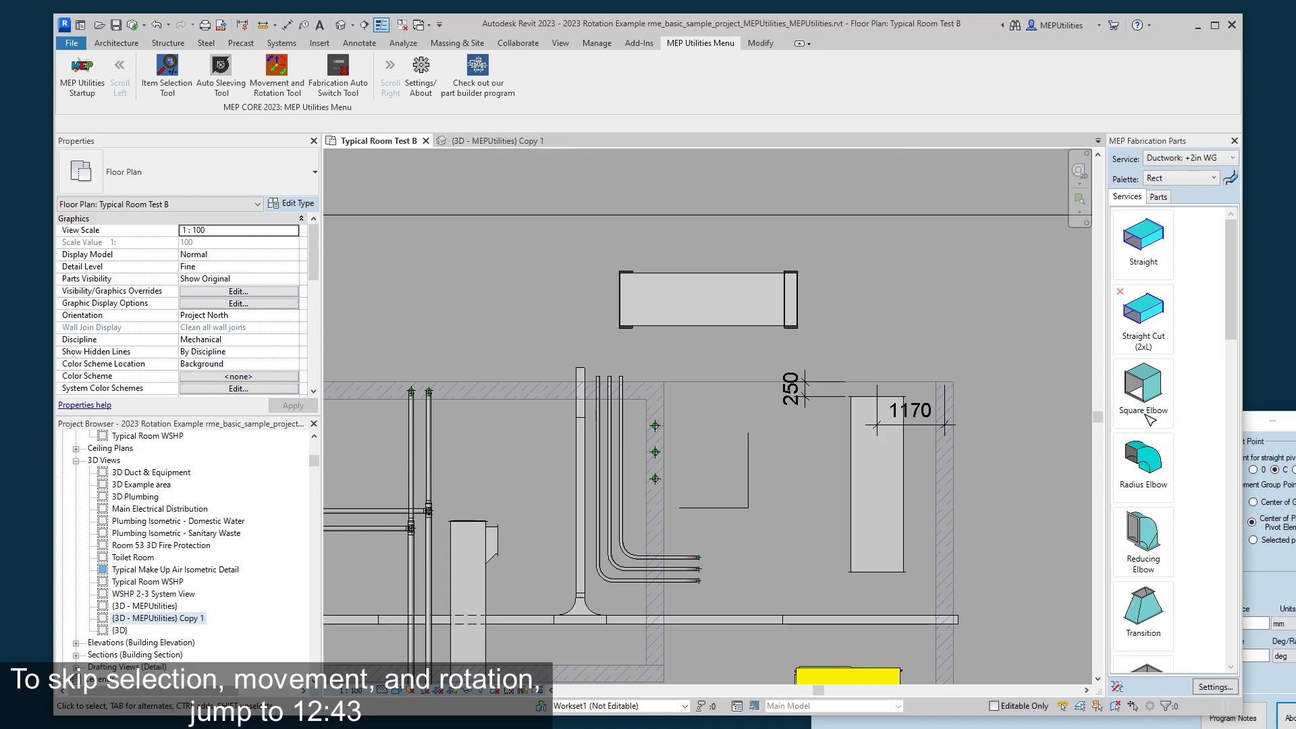
click(1274, 440)
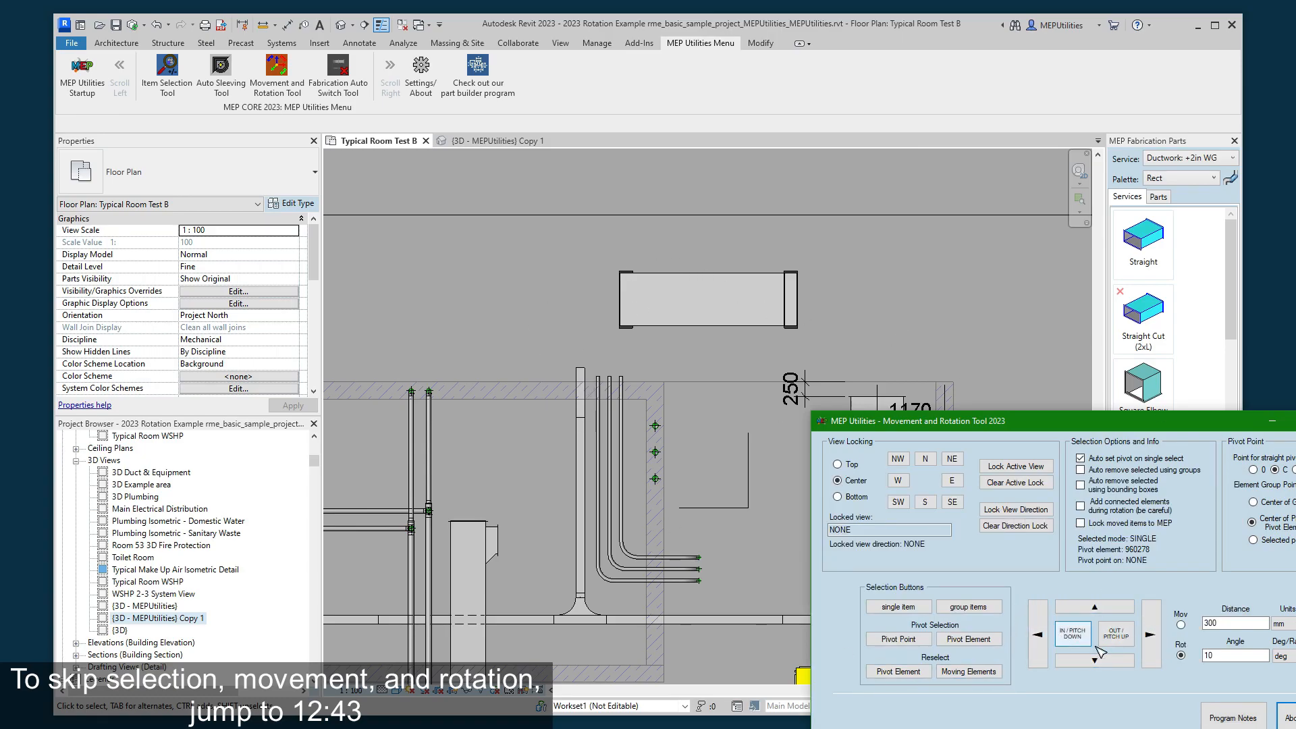
click(513, 142)
- Level the duct in the front view, rotate it clockwise and back, and tilt it about its long axis in 10-degree increments
click(1074, 636)
click(1097, 609)
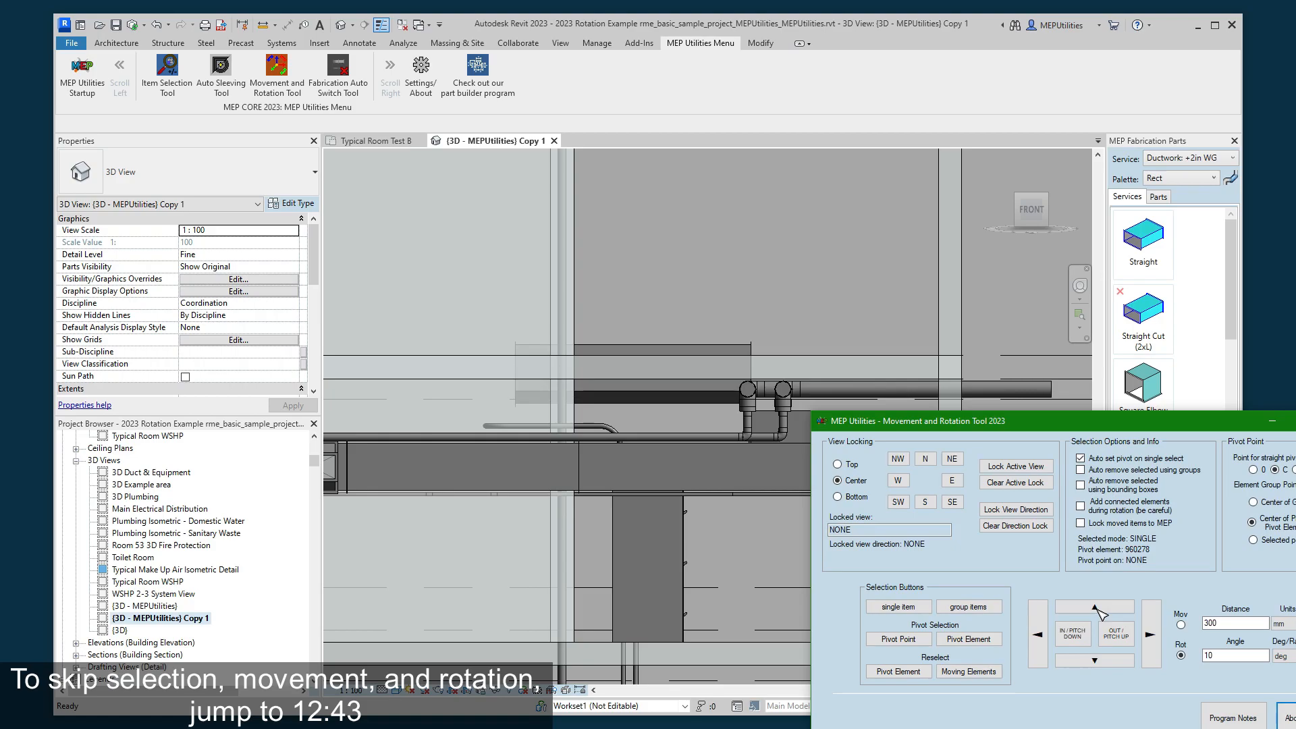
click(1074, 636)
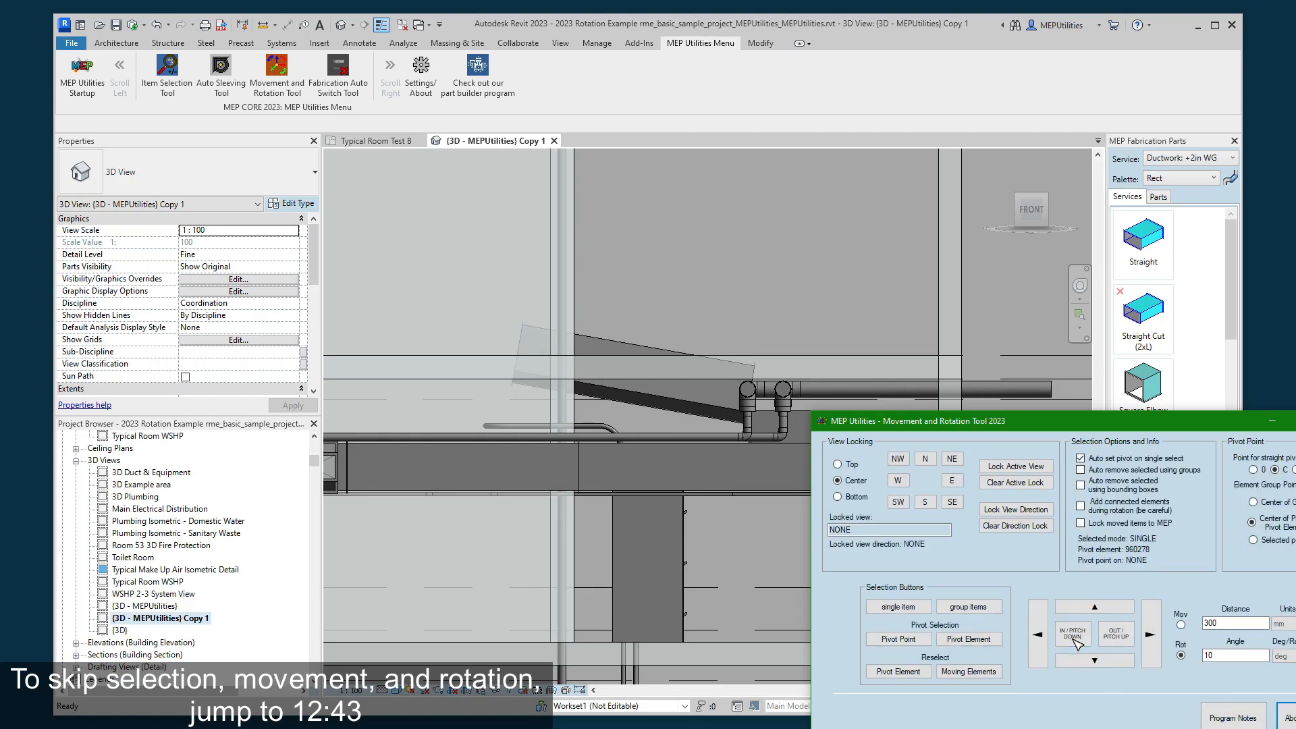
click(1115, 638)
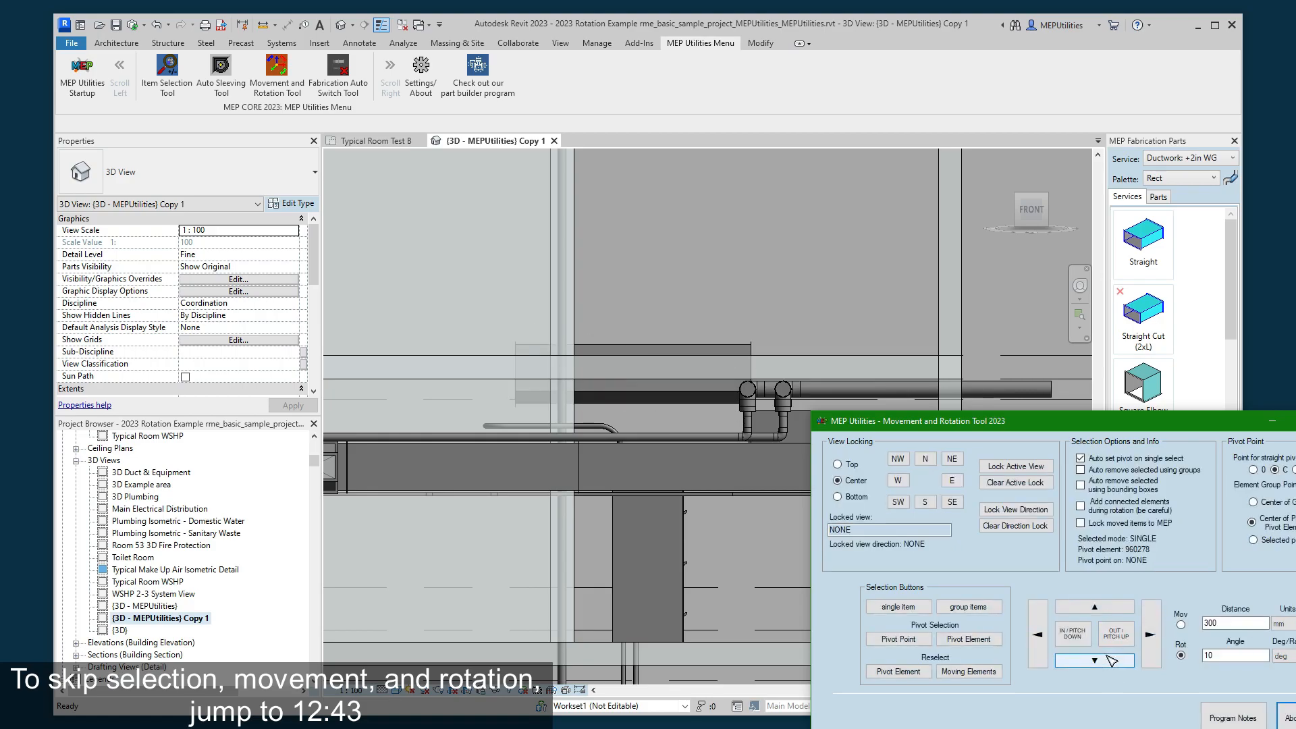
click(1095, 609)
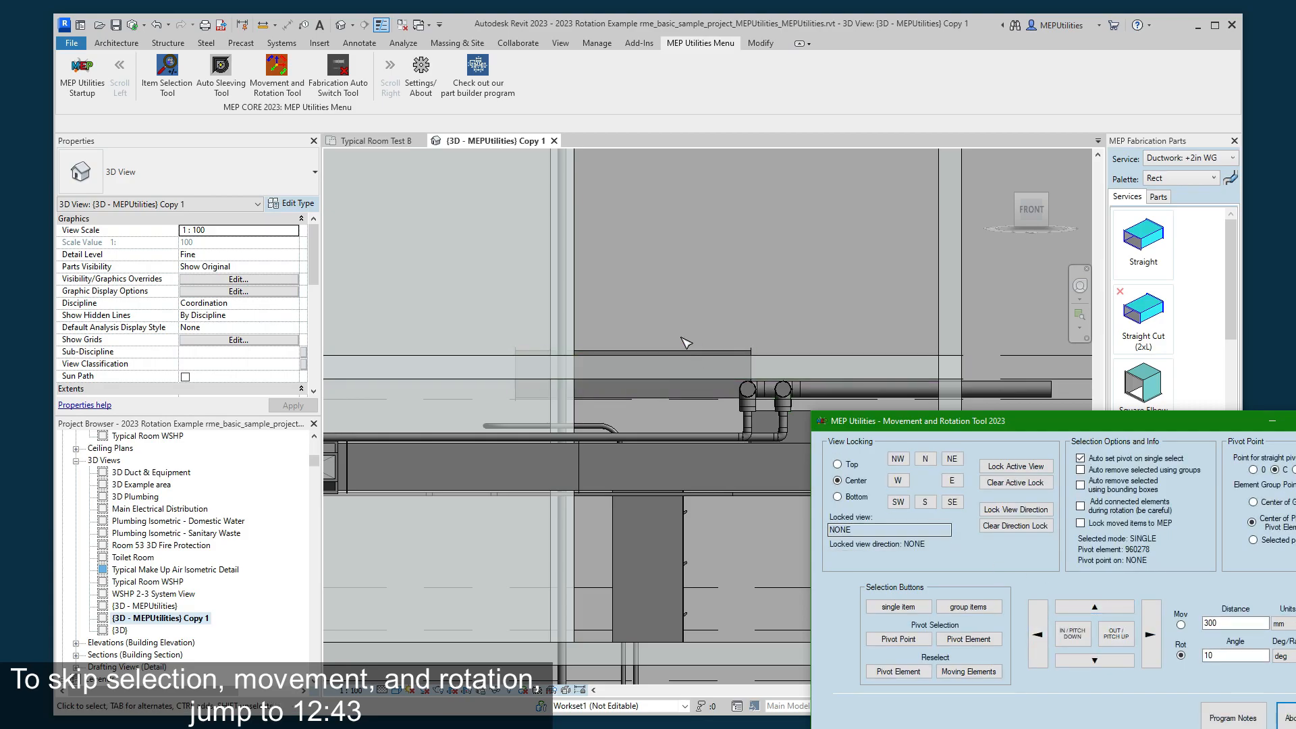
- Orient the 3D view to the right side and rotate the duct there in 10-degree increments, returning it to level
click(1058, 213)
scroll(658, 463, down, 8)
scroll(658, 463, up, 8)
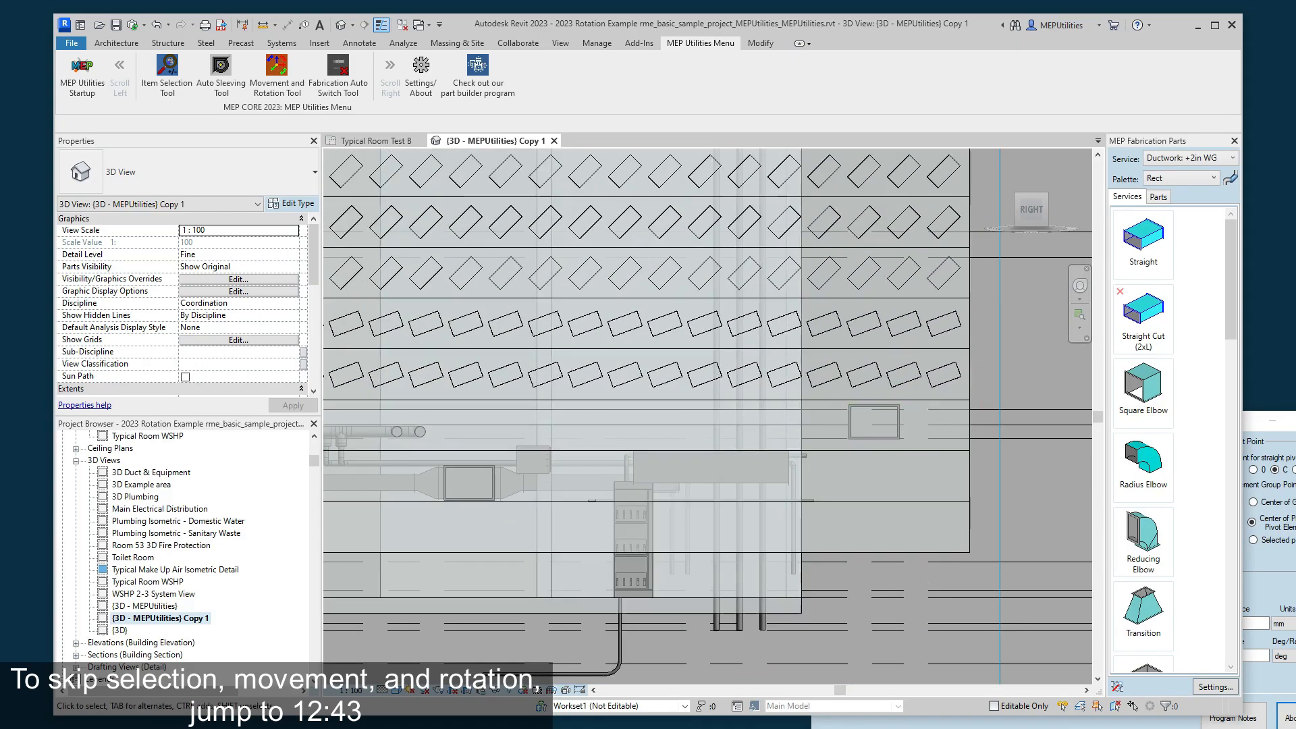
click(1264, 584)
drag(1134, 422, 1129, 494)
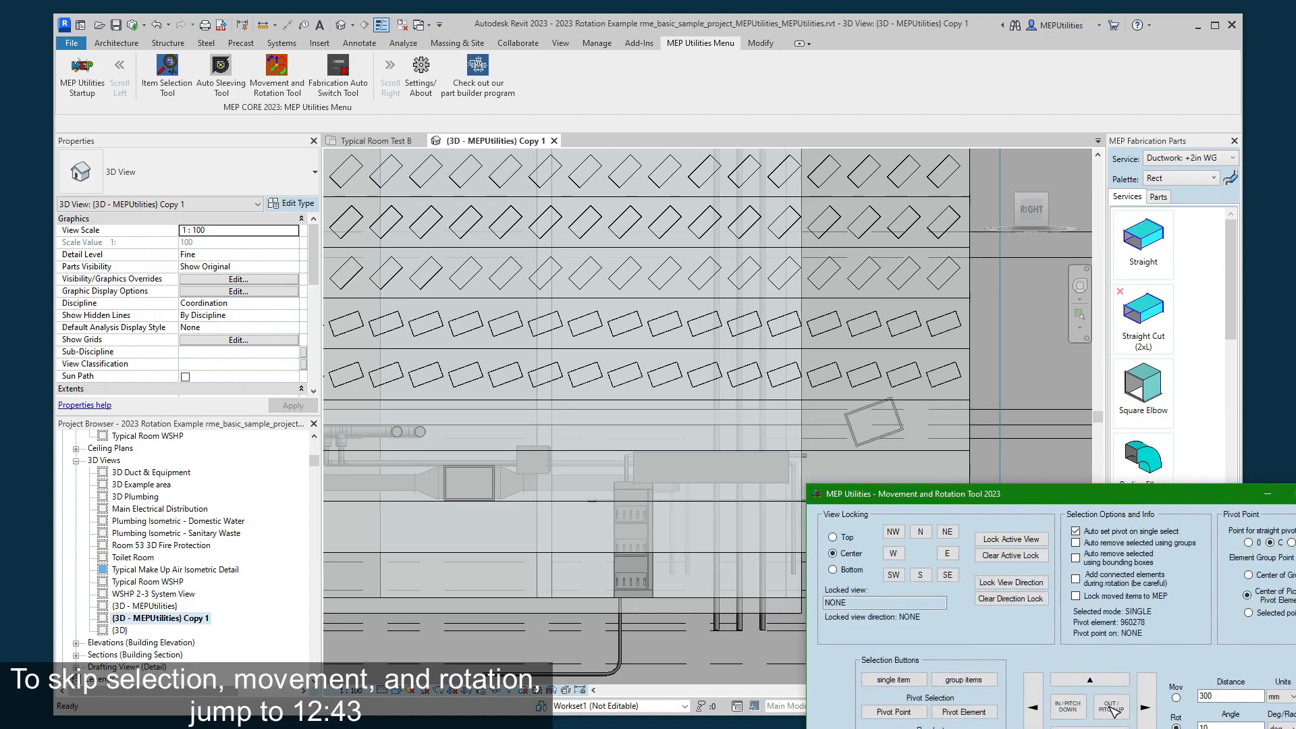
click(1079, 711)
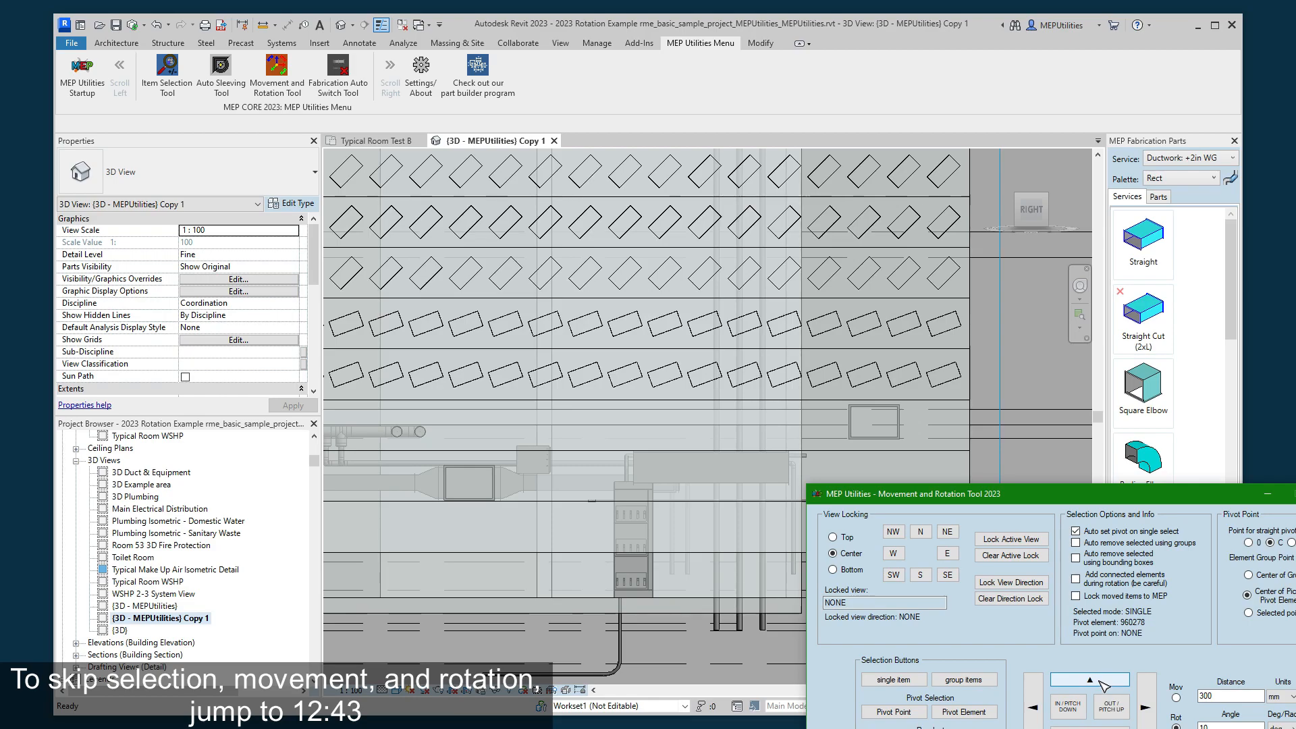
click(1102, 685)
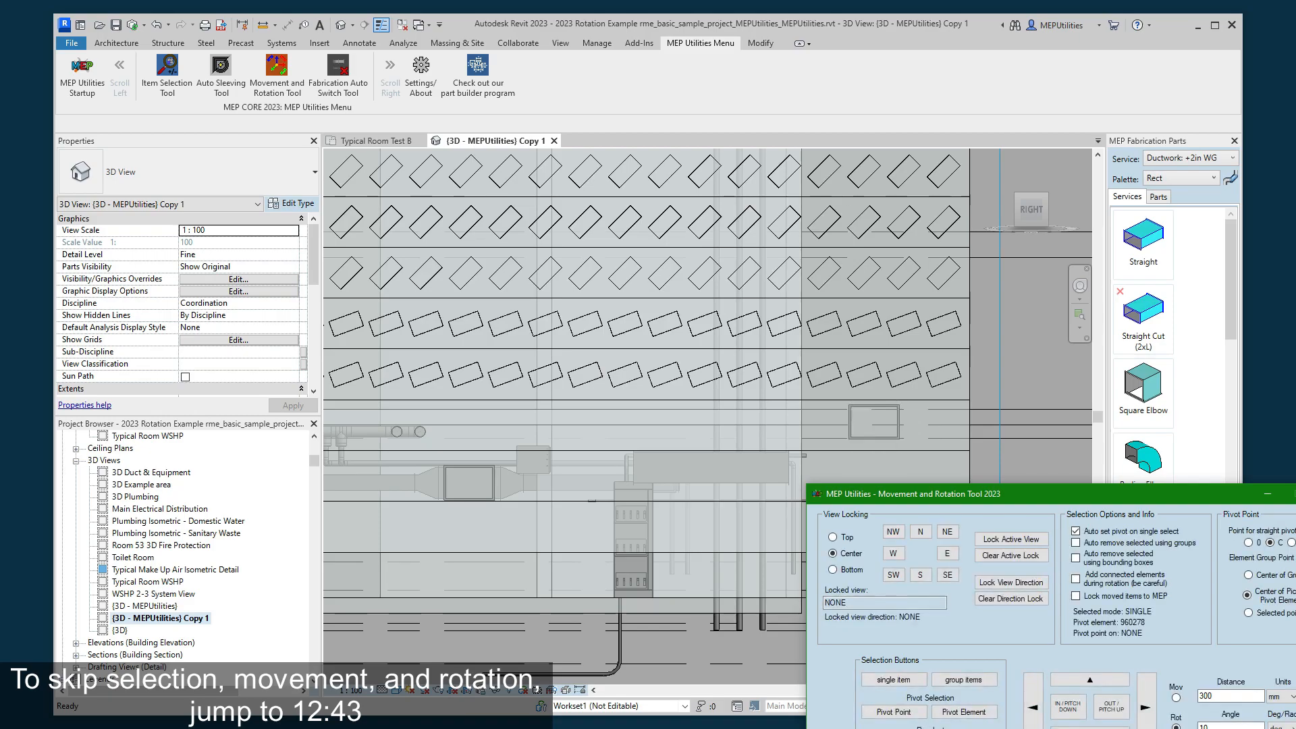
- Orient the 3D view to the edge between front and right and orbit it to an angled view from above
click(1020, 224)
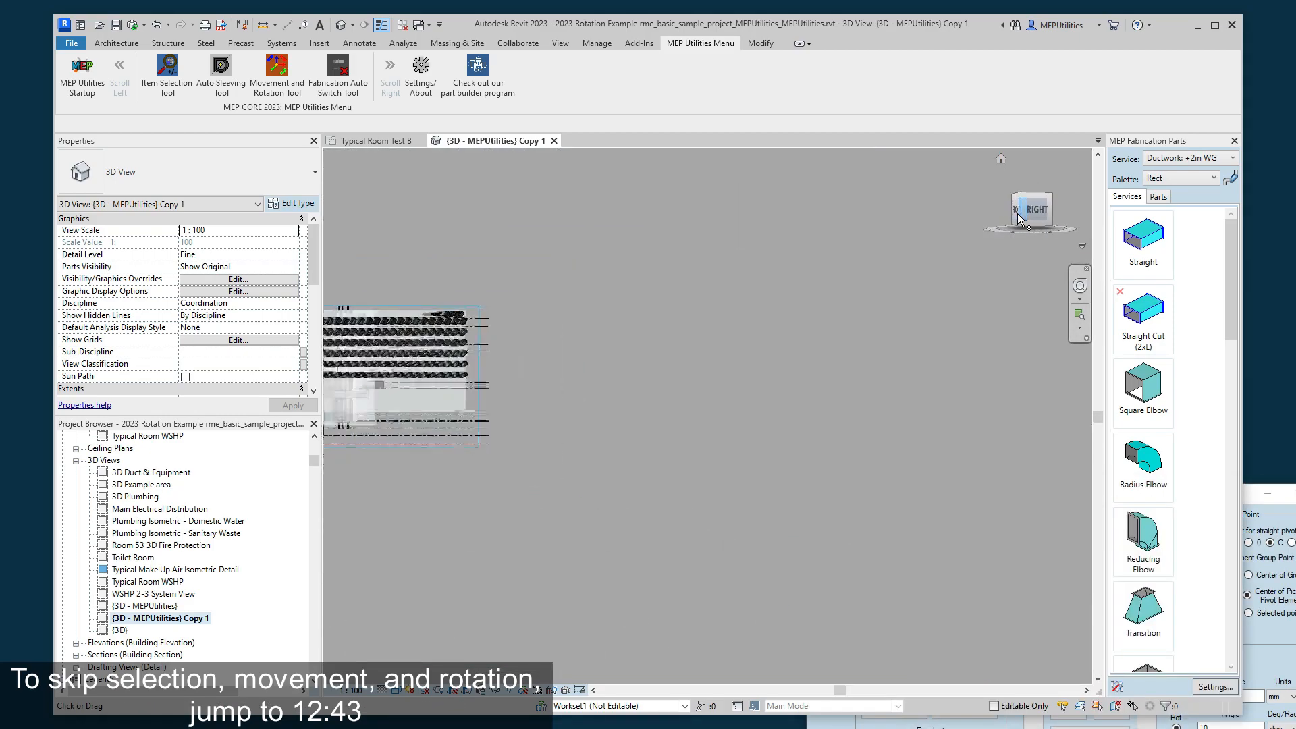
scroll(892, 412, up, 8)
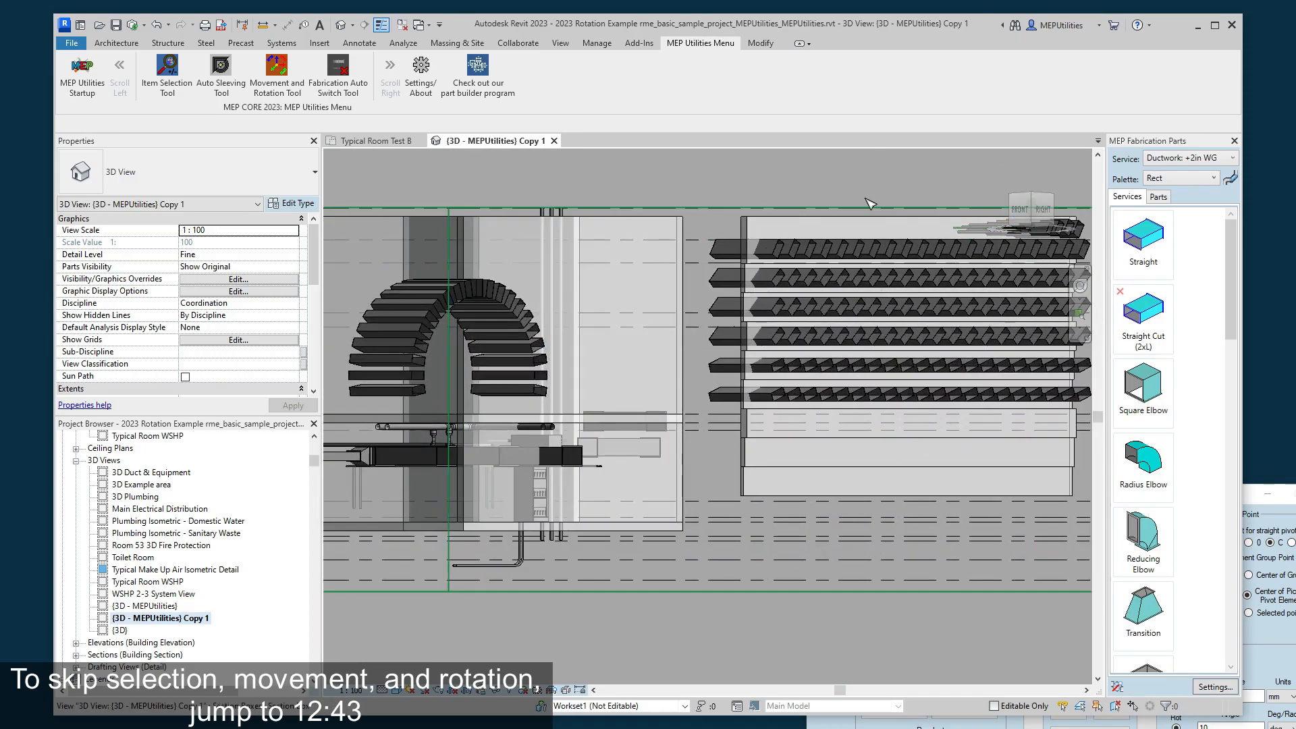
click(1027, 220)
drag(1024, 214, 1000, 324)
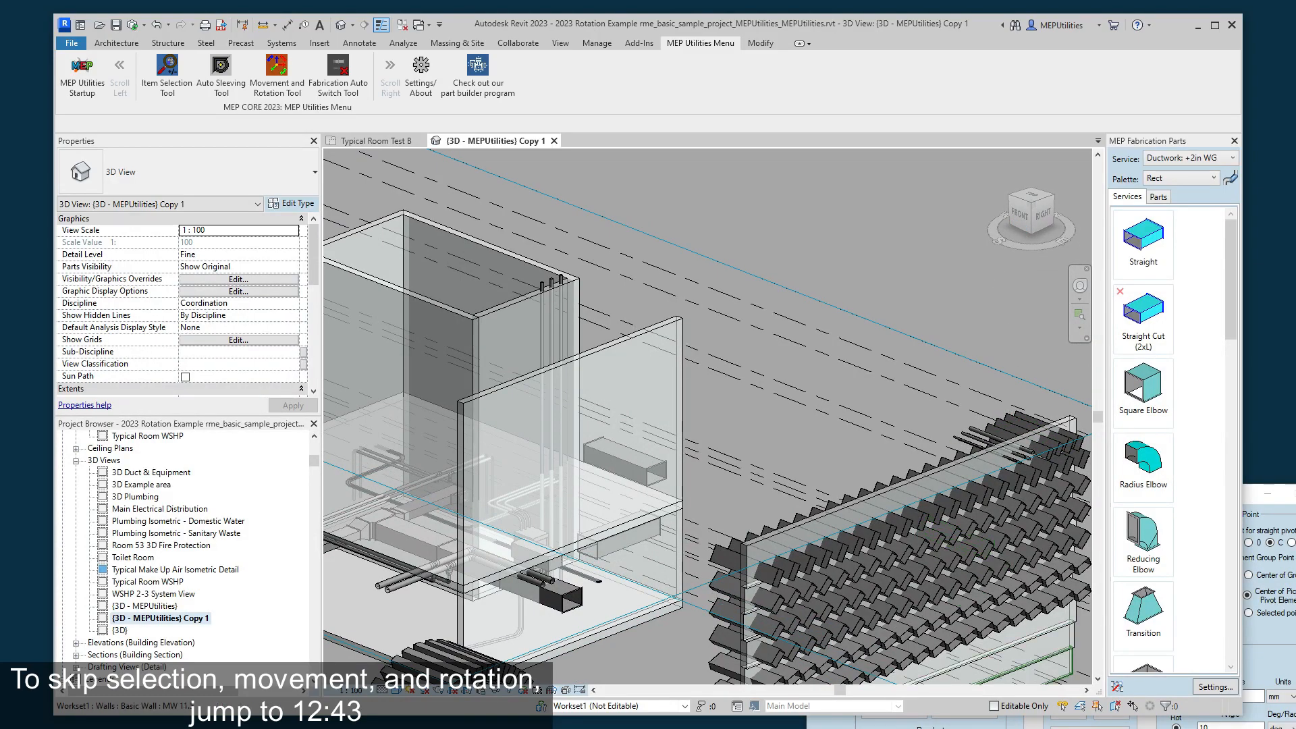
key(alt+Tab)
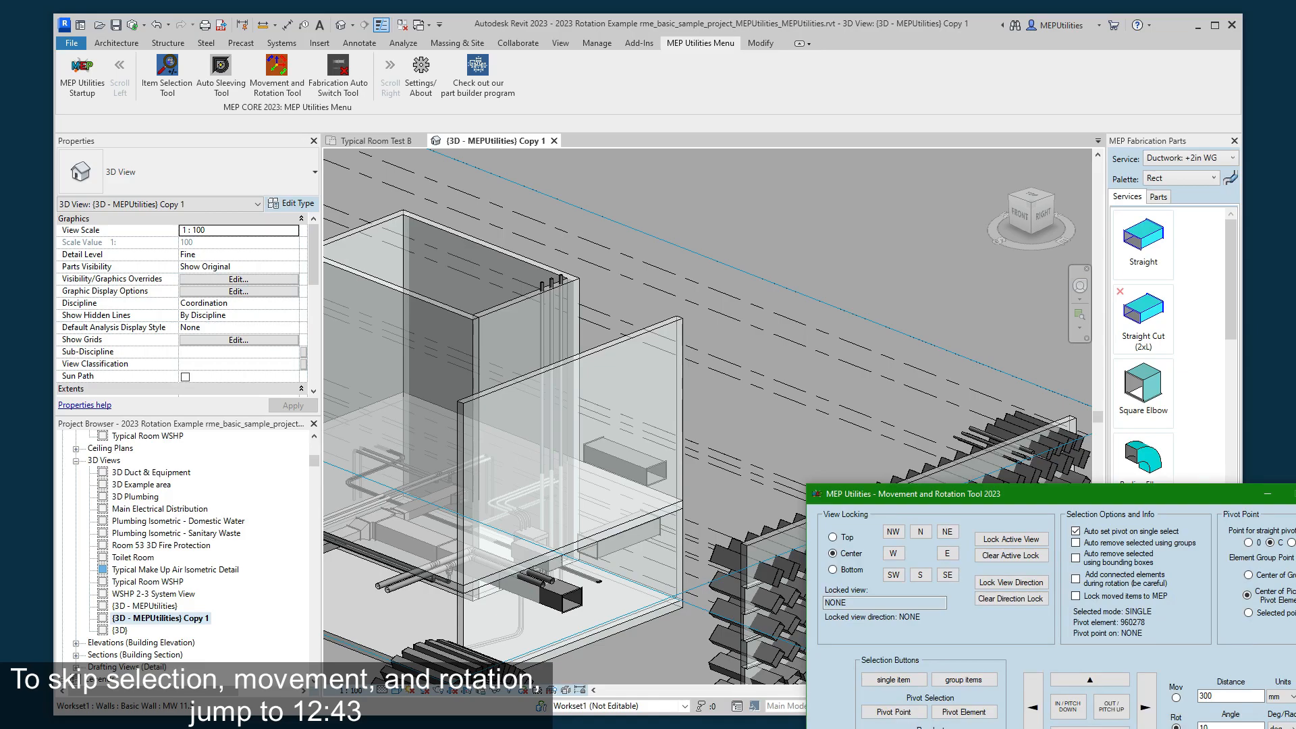
click(898, 295)
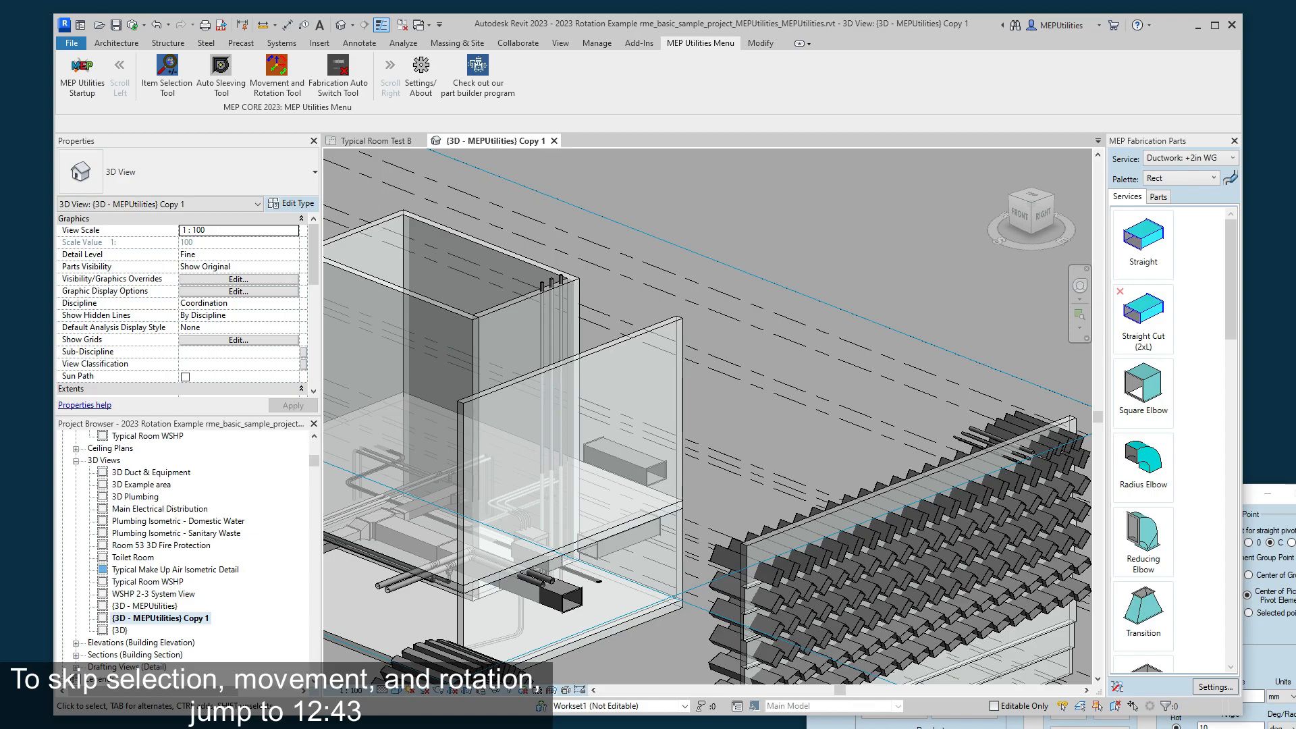
click(837, 724)
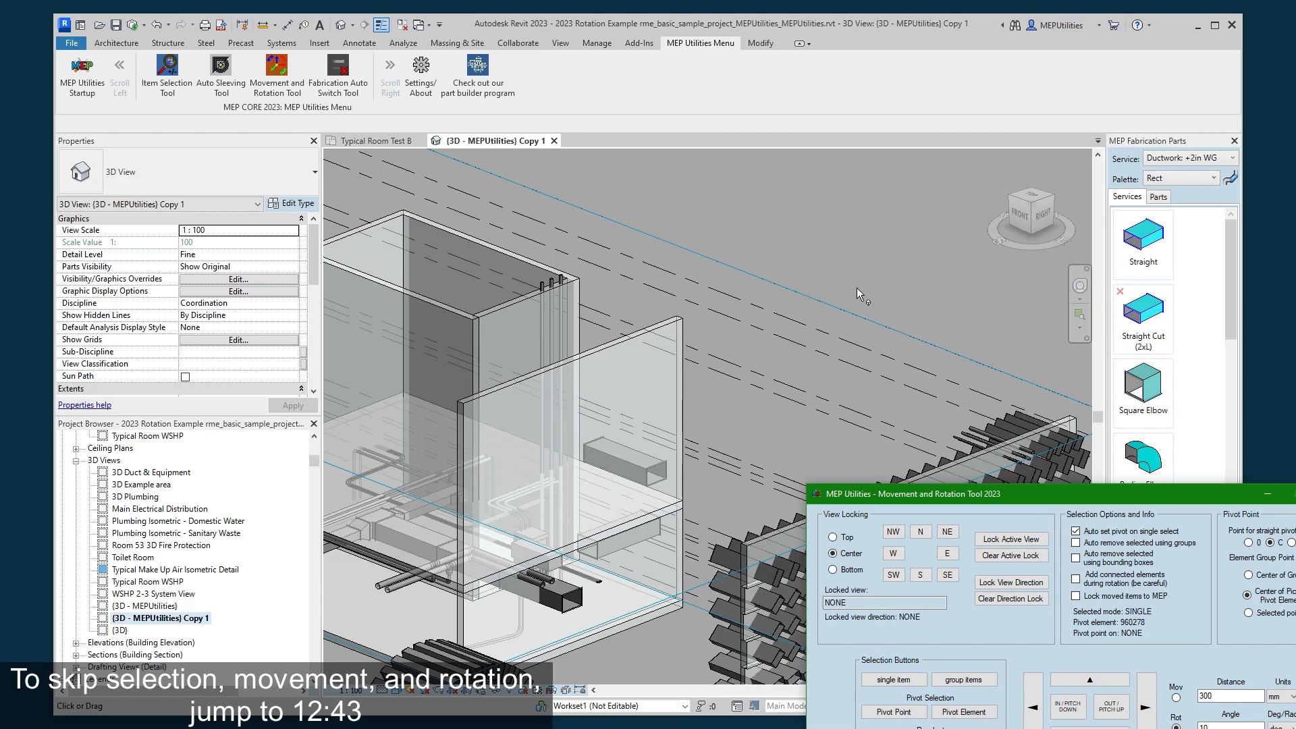
- View the model from the front-right edge and from the top-front-right corner, focused on the room with the duct
click(1023, 226)
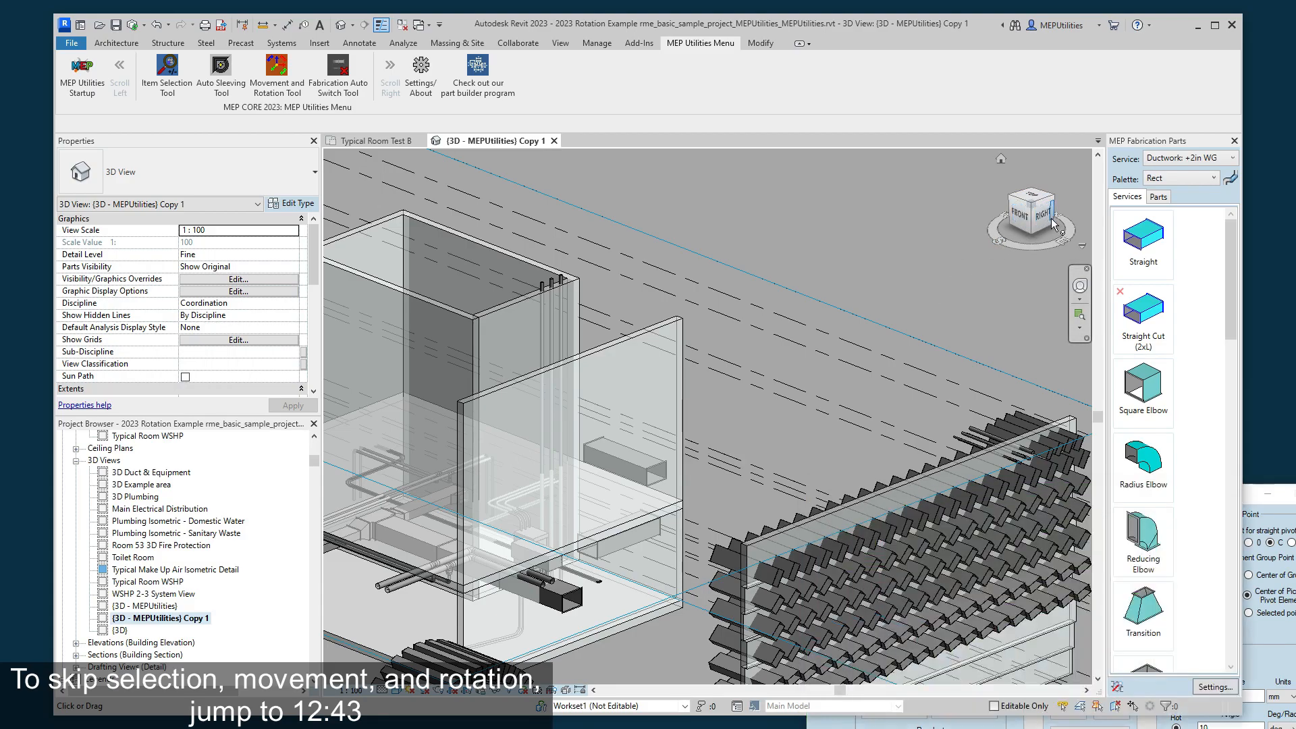
click(1043, 223)
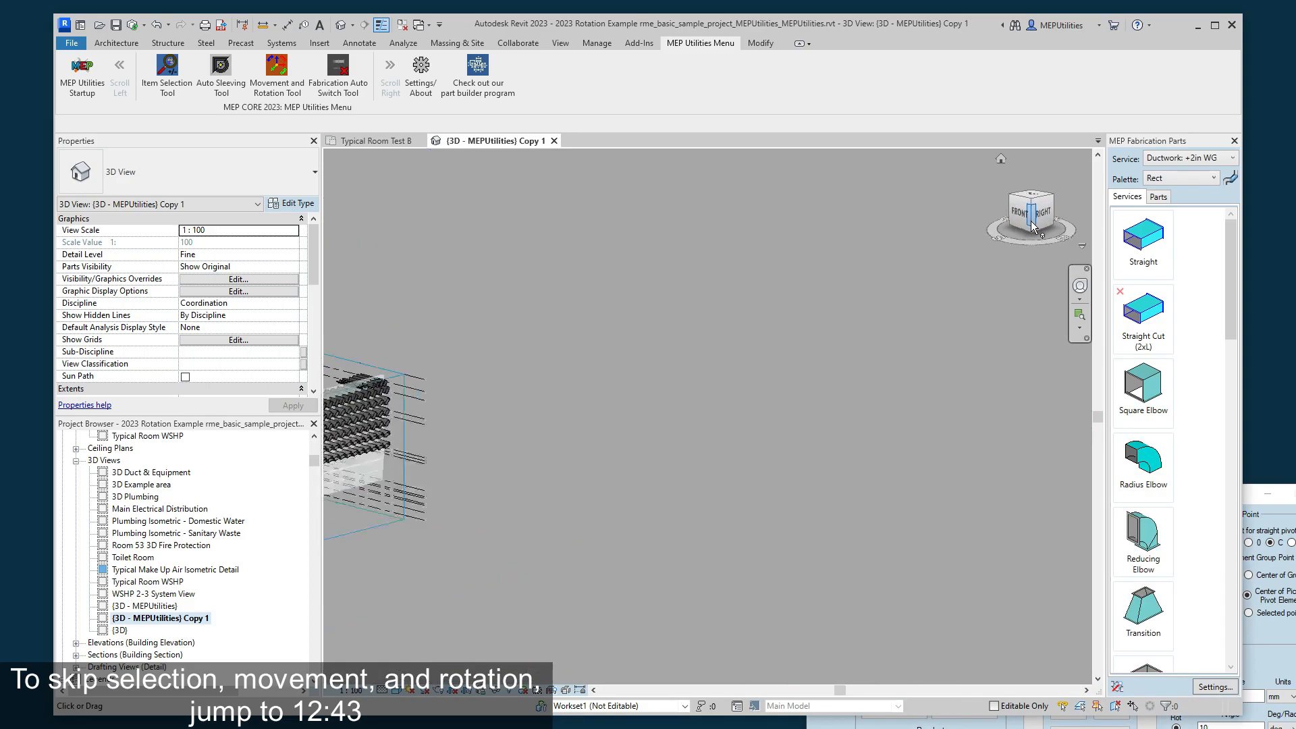
scroll(770, 403, up, 6)
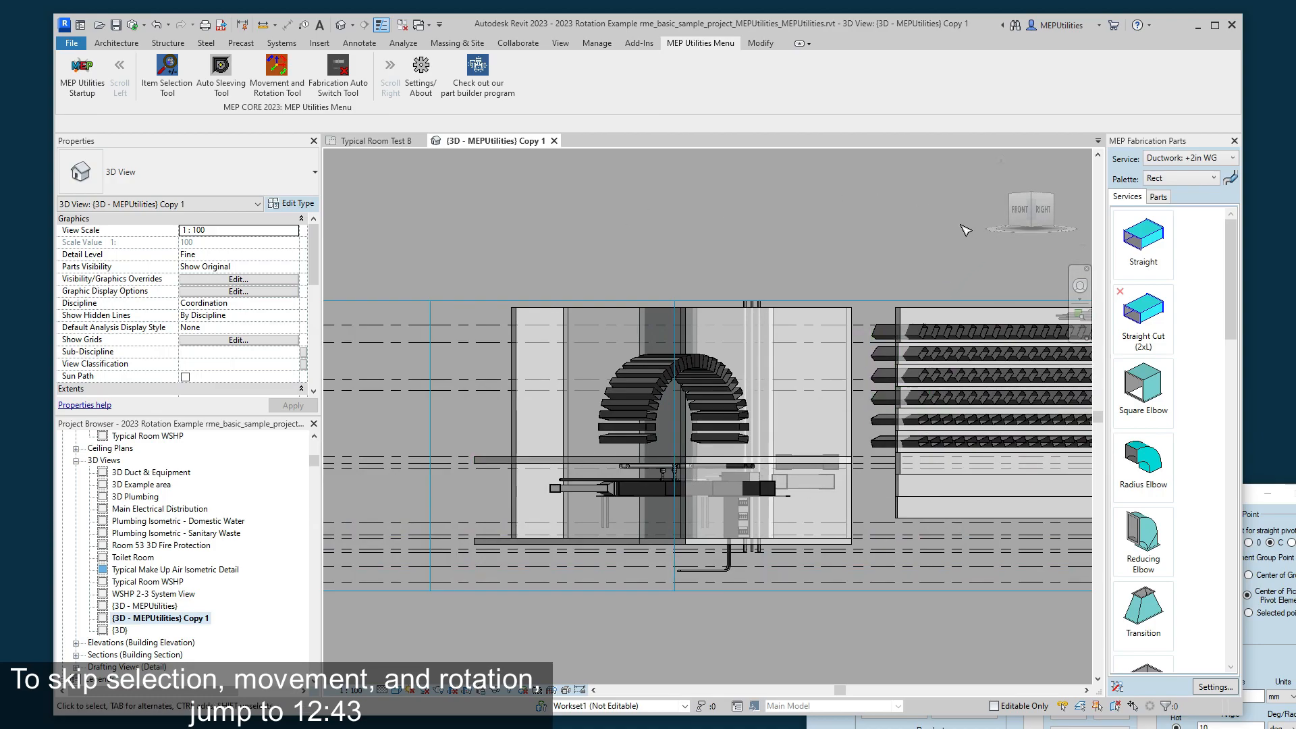
click(1088, 608)
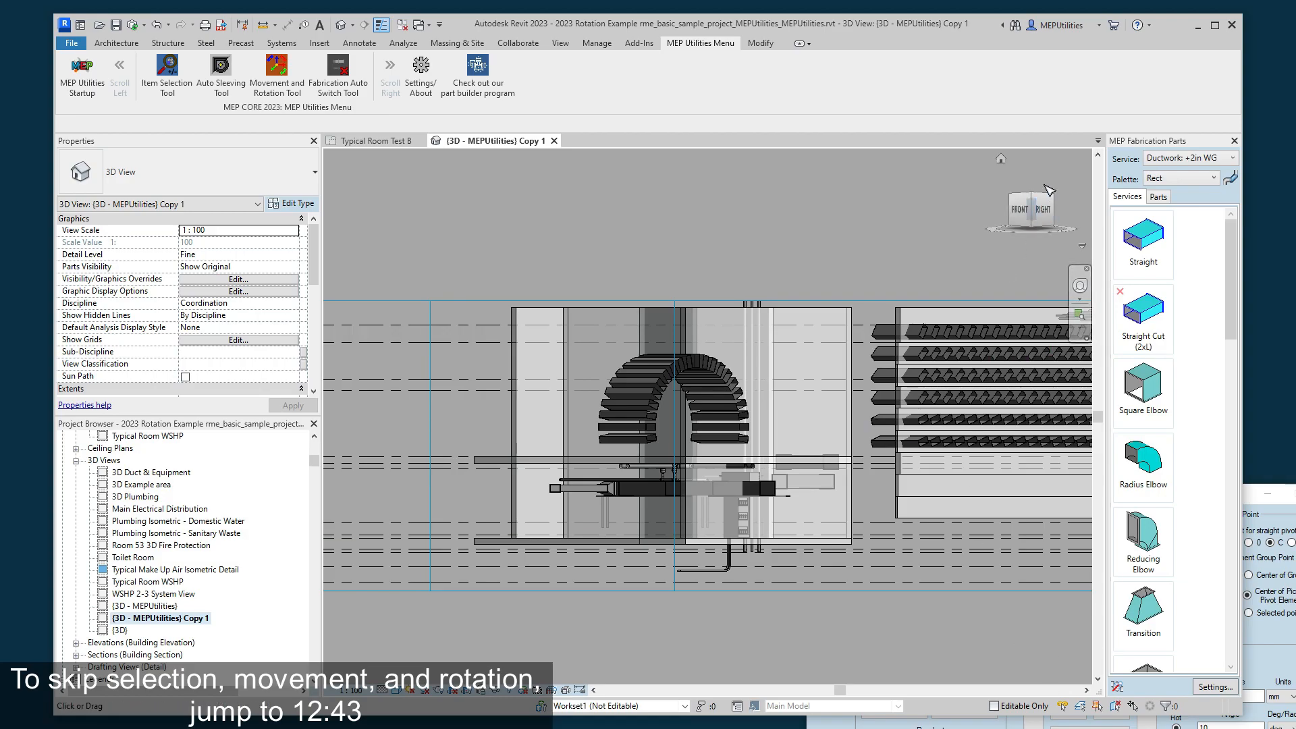
click(1033, 201)
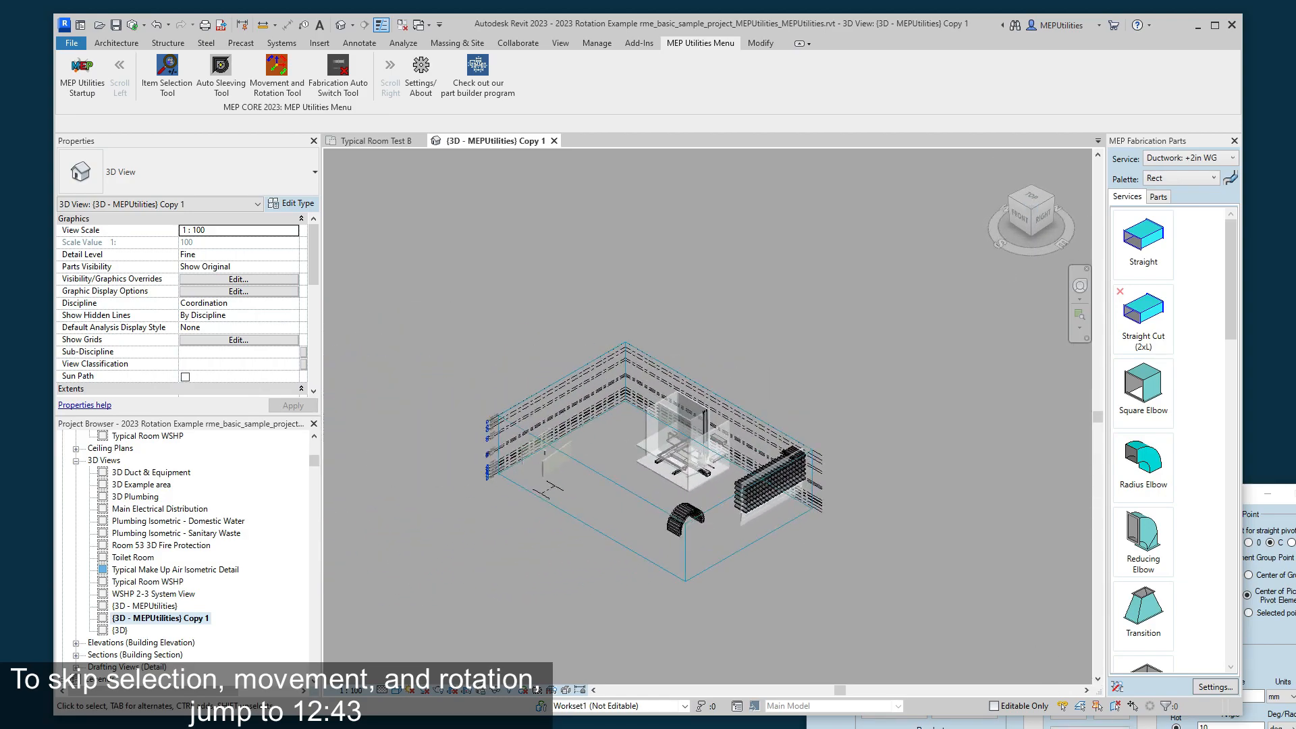
scroll(827, 457, up, 5)
scroll(827, 457, up, 2)
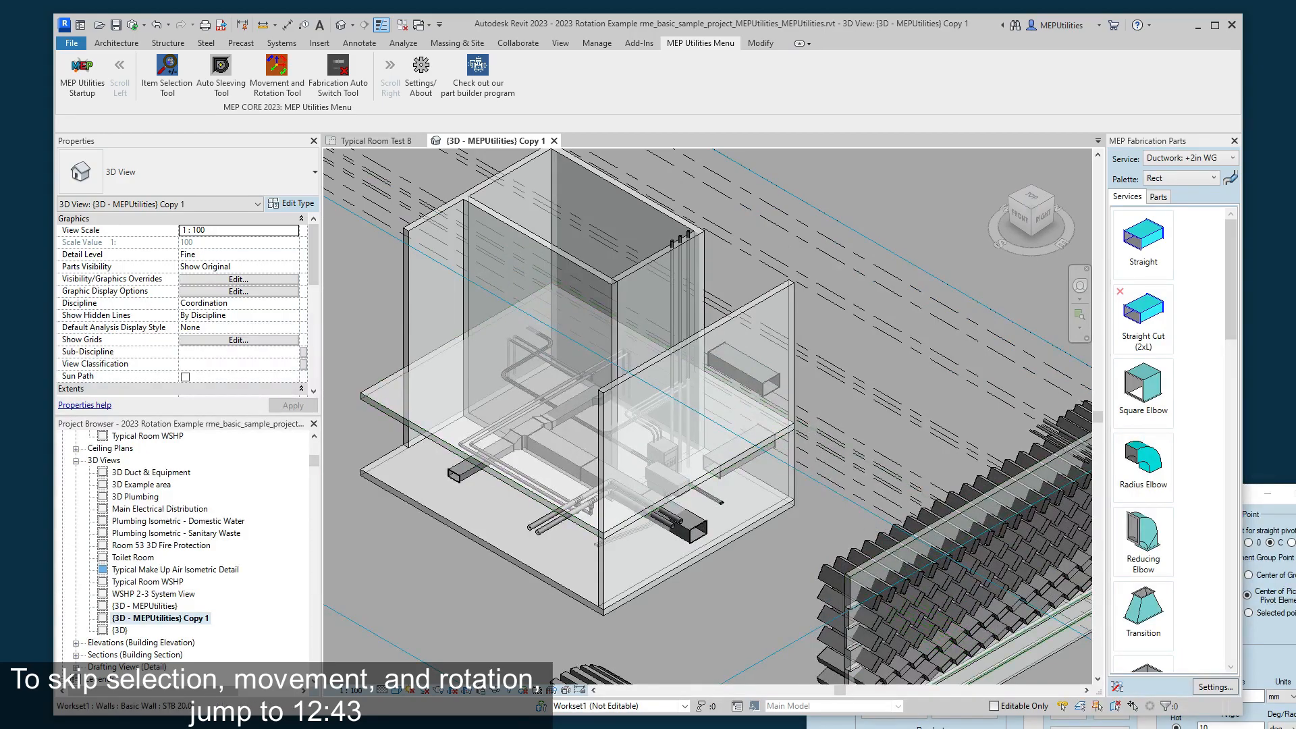
- Lock the view direction to N with the Center option and rotate the duct counterclockwise in 10-degree increments relative to north
key(alt+Tab)
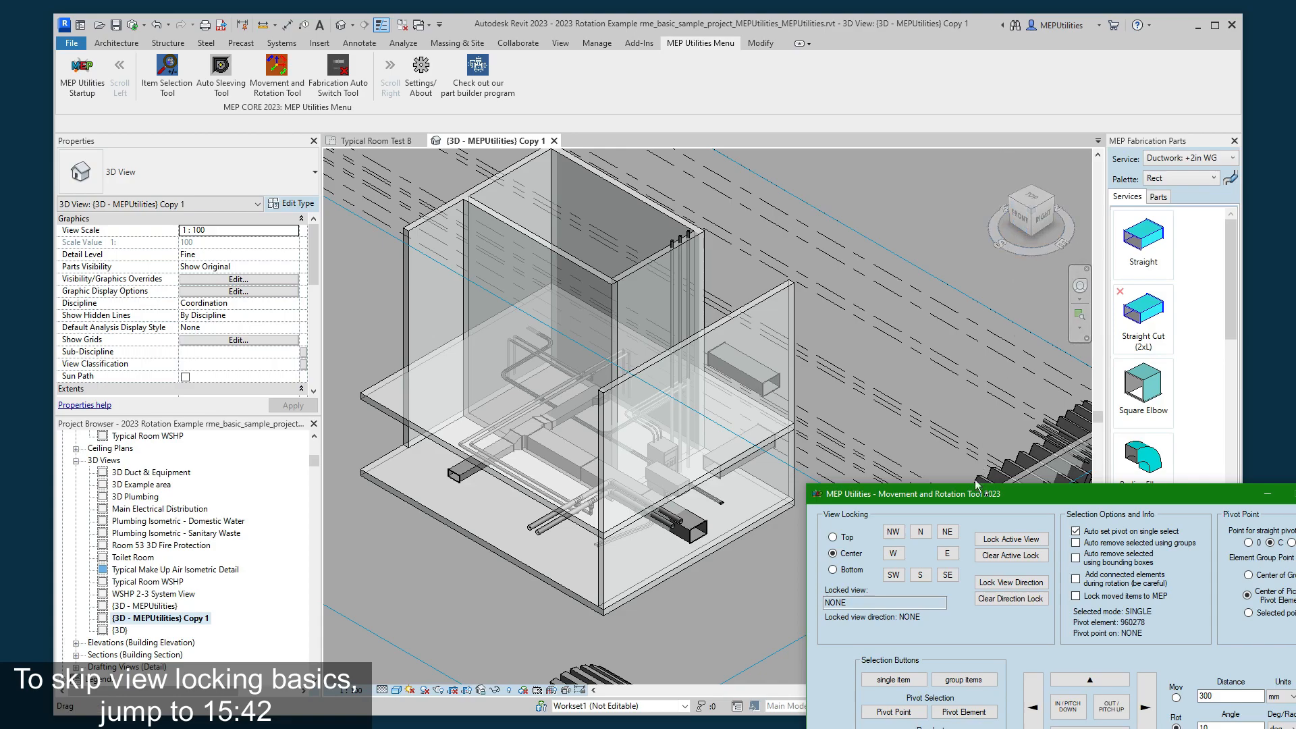
click(922, 532)
click(1102, 704)
click(1110, 707)
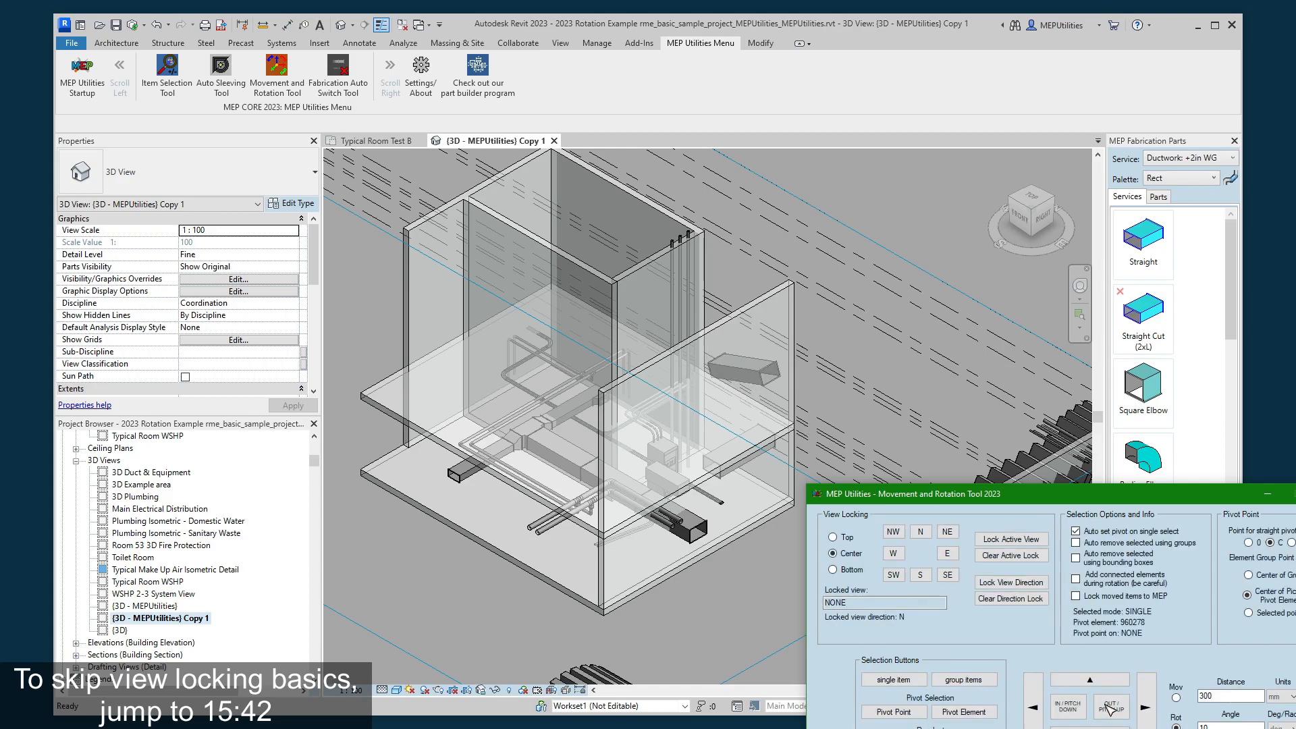
click(1110, 708)
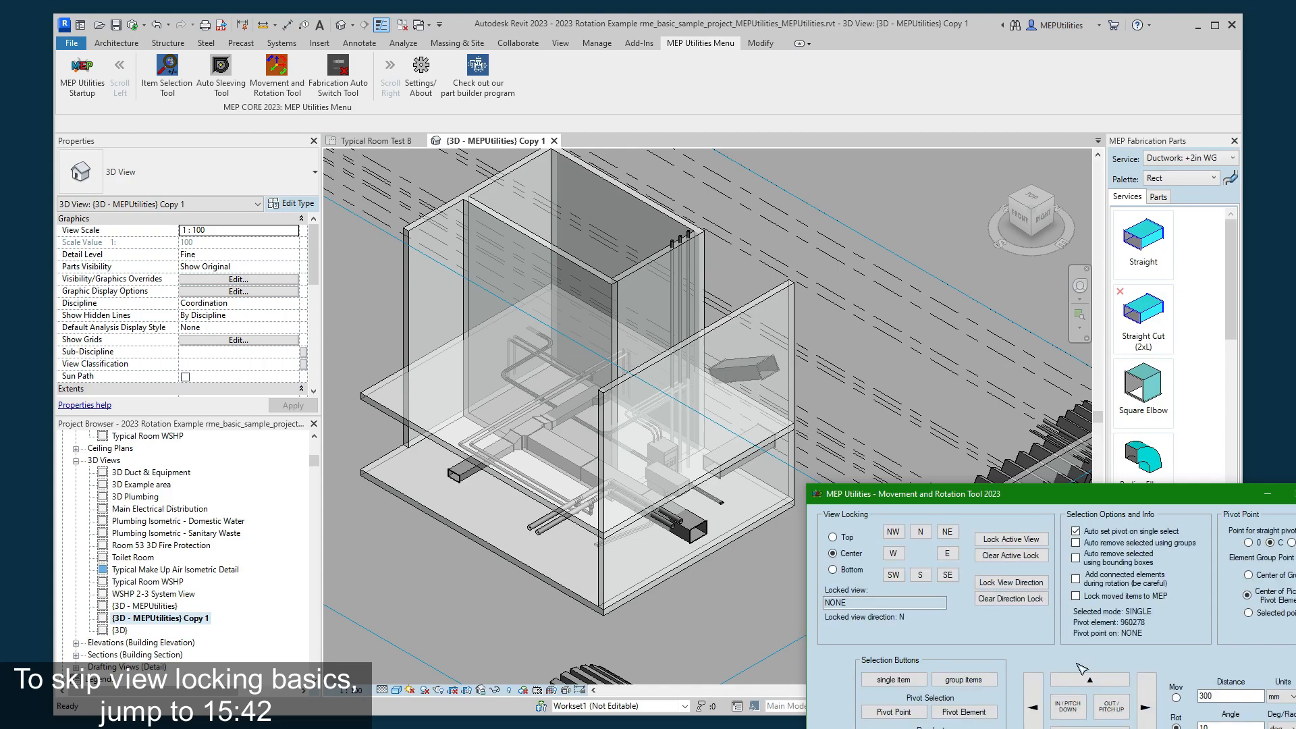
- Orbit the 3D view and rotate the duct back and forth in 10-degree increments with the N direction locked, ending level
drag(1037, 220, 1008, 226)
click(844, 724)
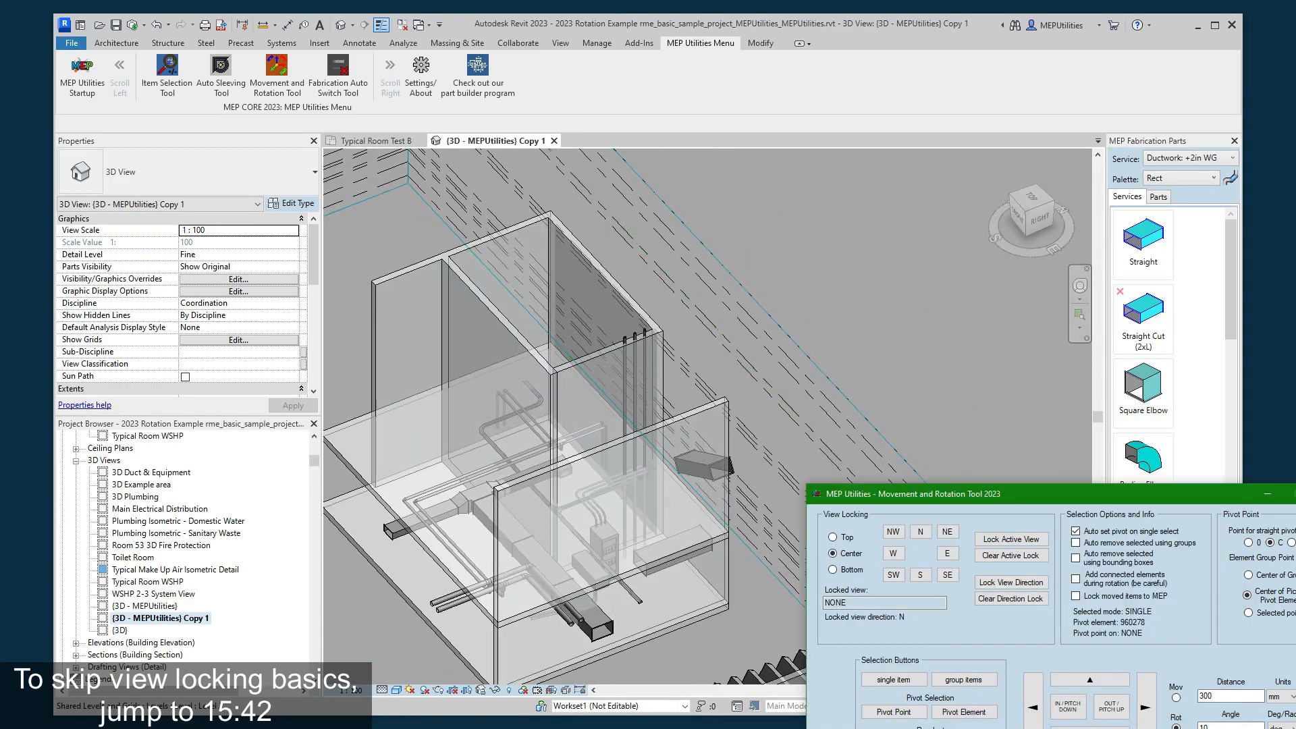
click(1079, 715)
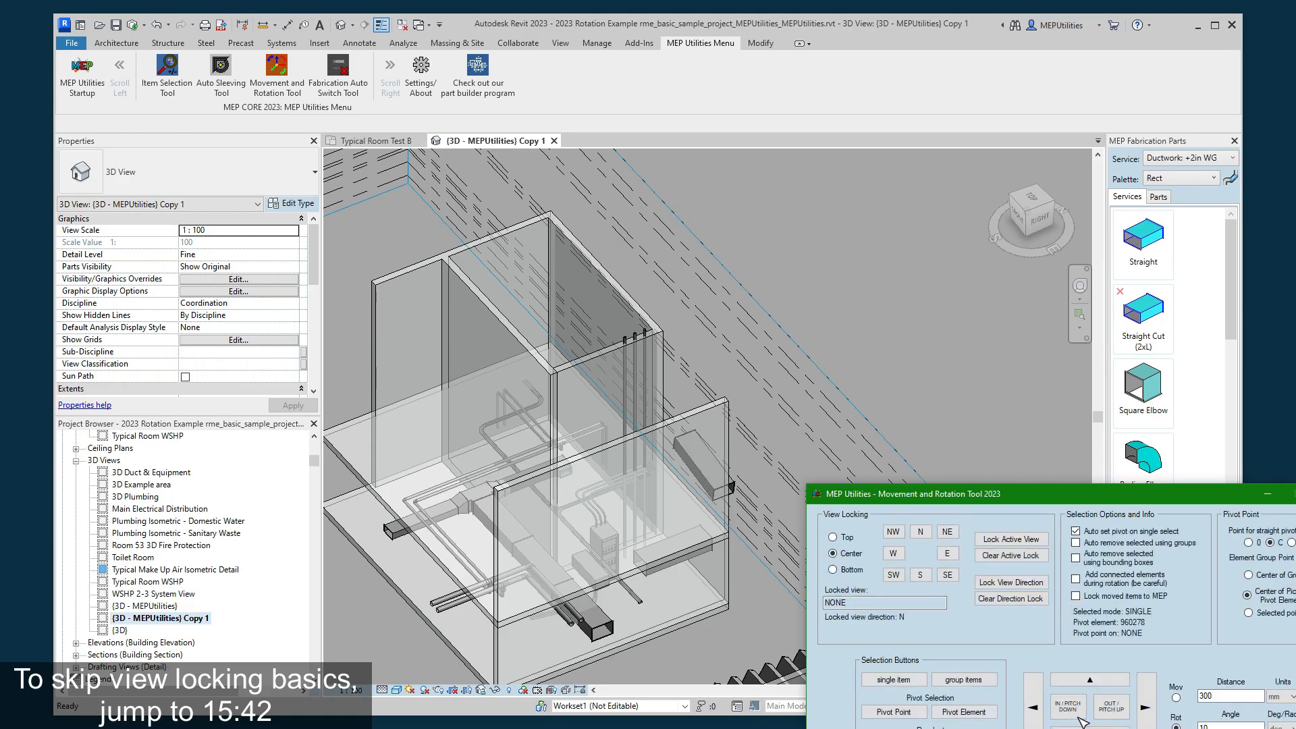
click(1110, 717)
click(1110, 717)
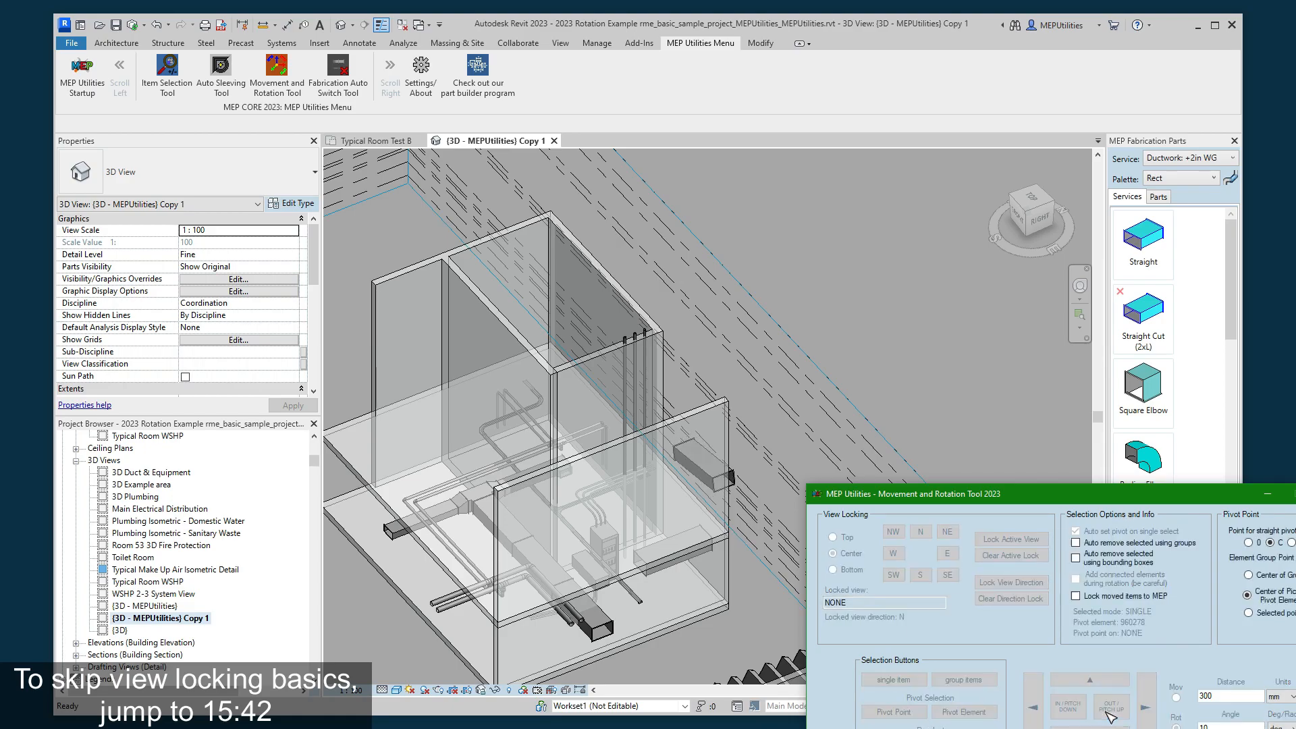
click(1079, 707)
click(1079, 708)
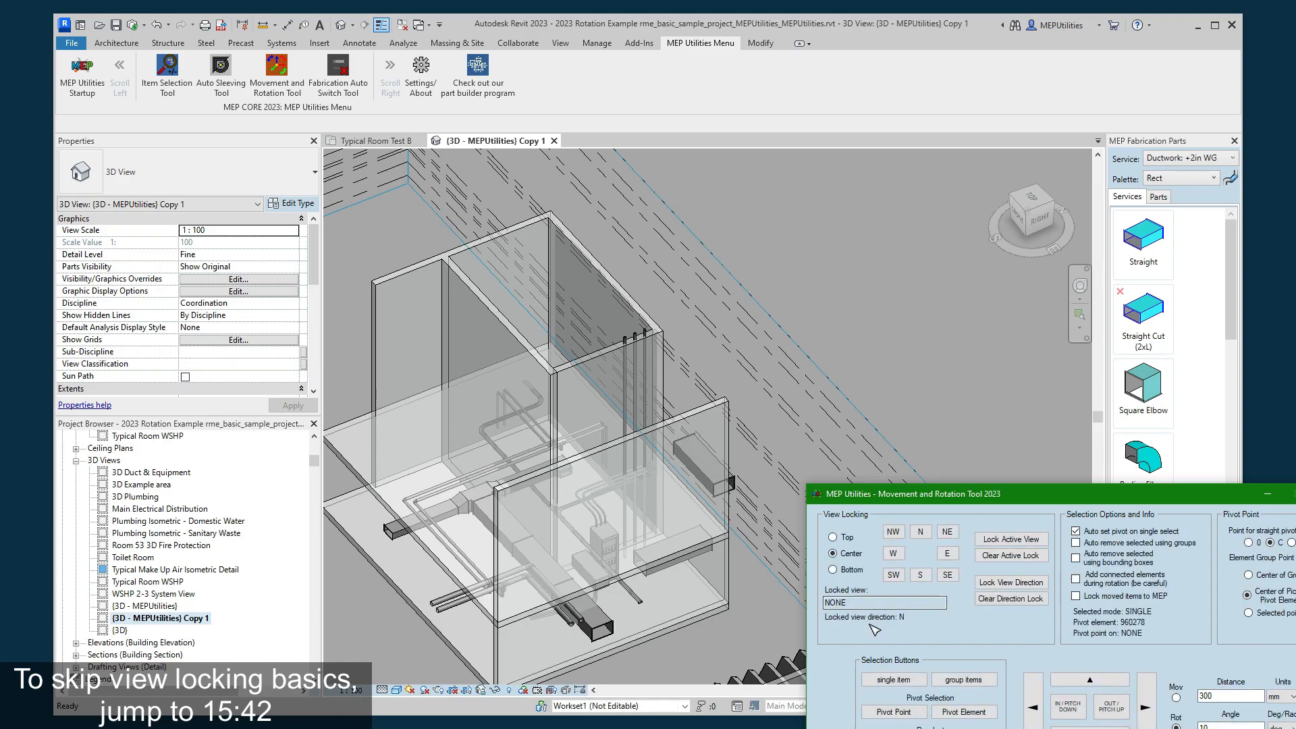
- In the top-front-right corner view, set the rotation angle to 90 degrees and rotate the duct twice with the N lock
click(1027, 212)
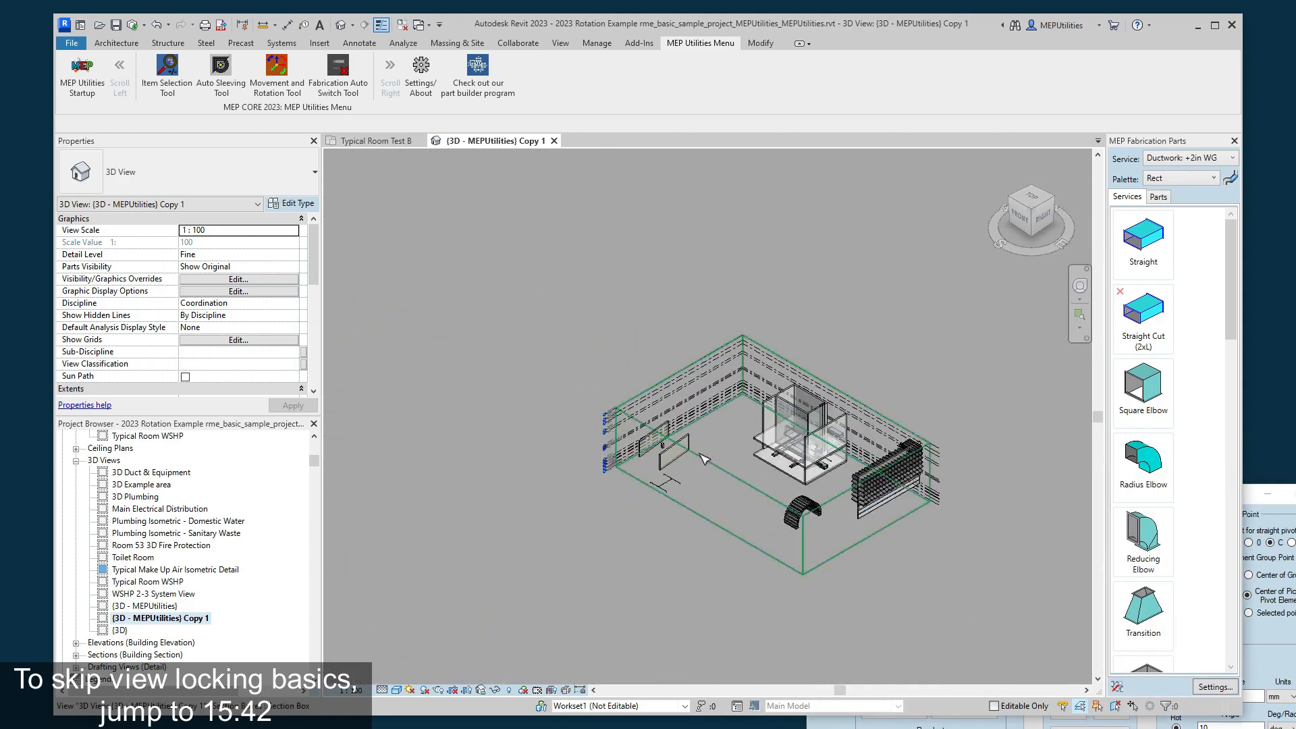
scroll(890, 410, up, 2)
scroll(890, 410, up, 3)
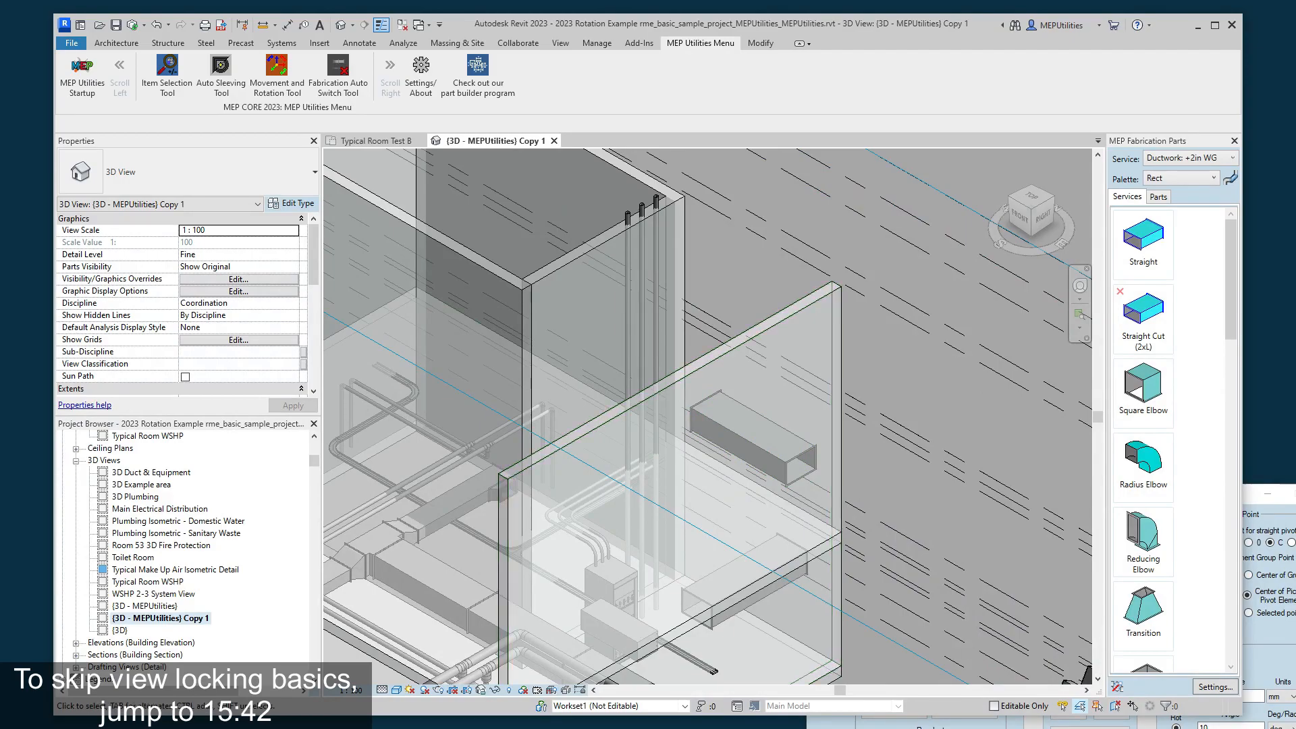
key(alt+Tab)
drag(1208, 725, 1184, 720)
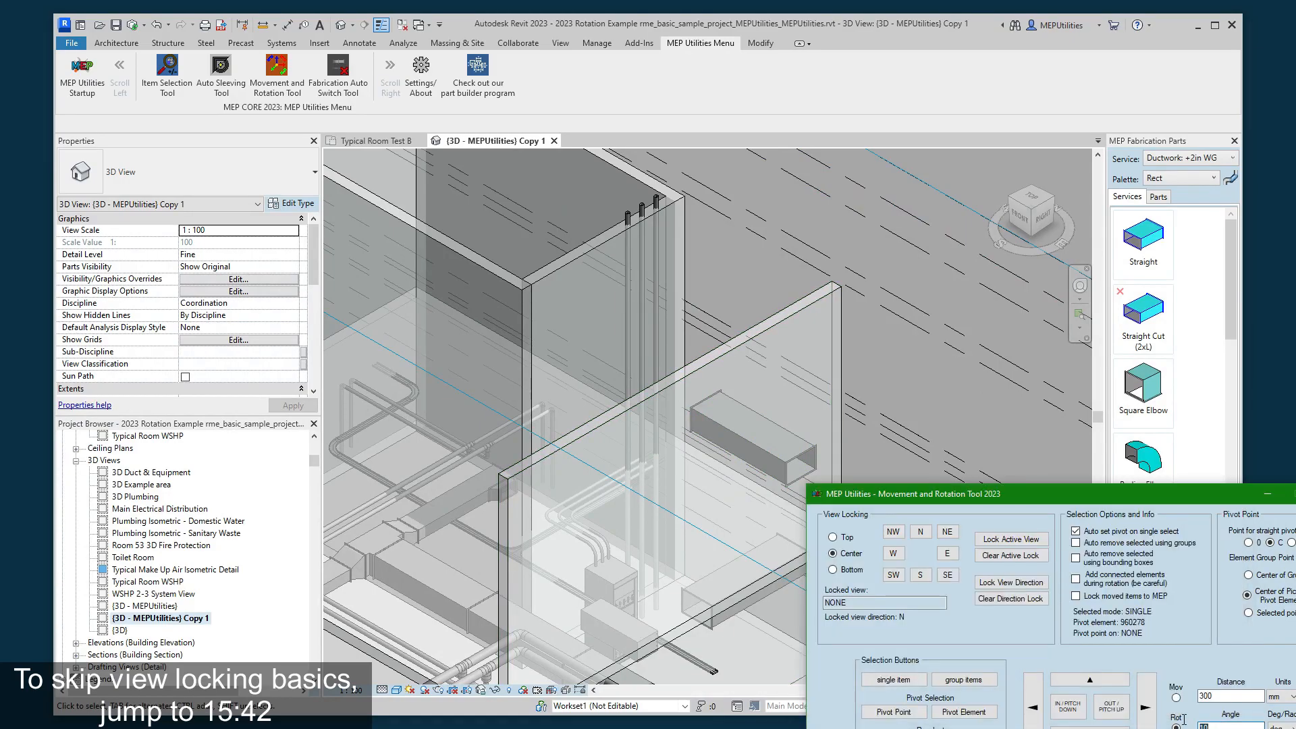
click(1110, 707)
click(1110, 708)
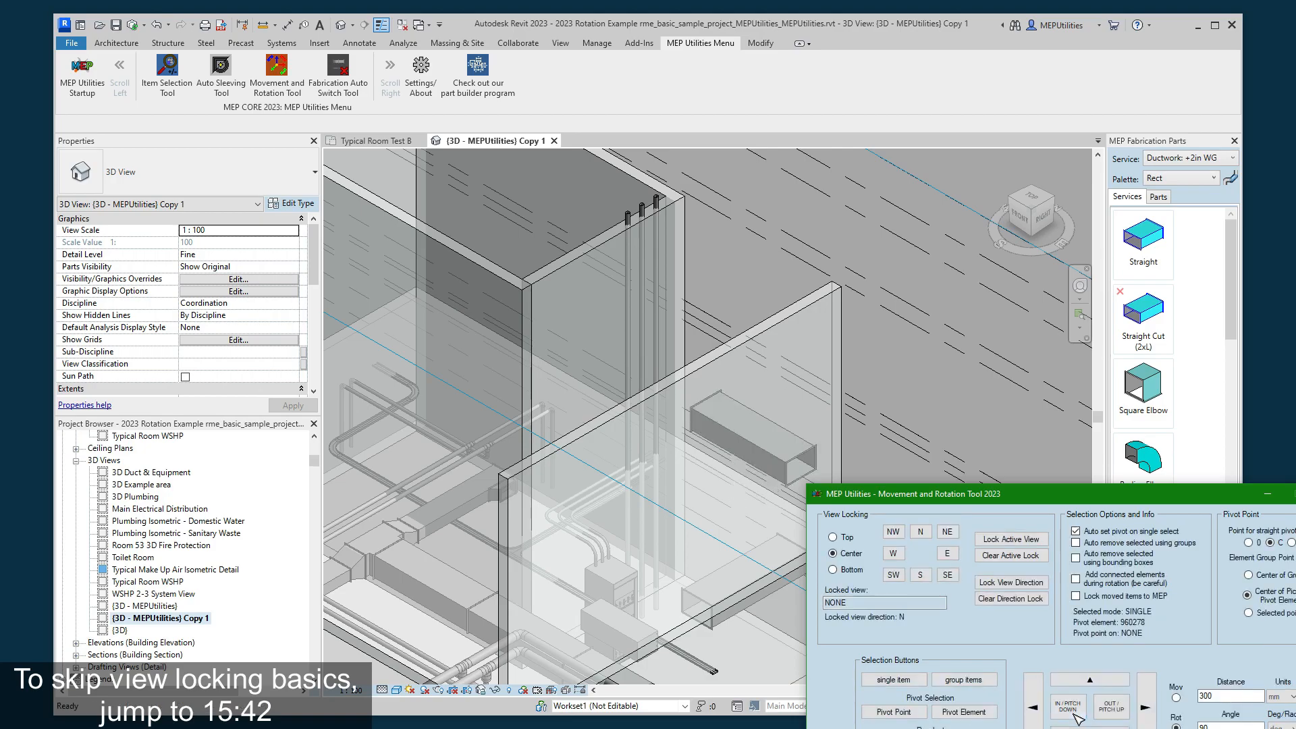
- Orient the 3D view to the right side and rotate the duct another 90 degrees with the N direction still locked
click(1037, 222)
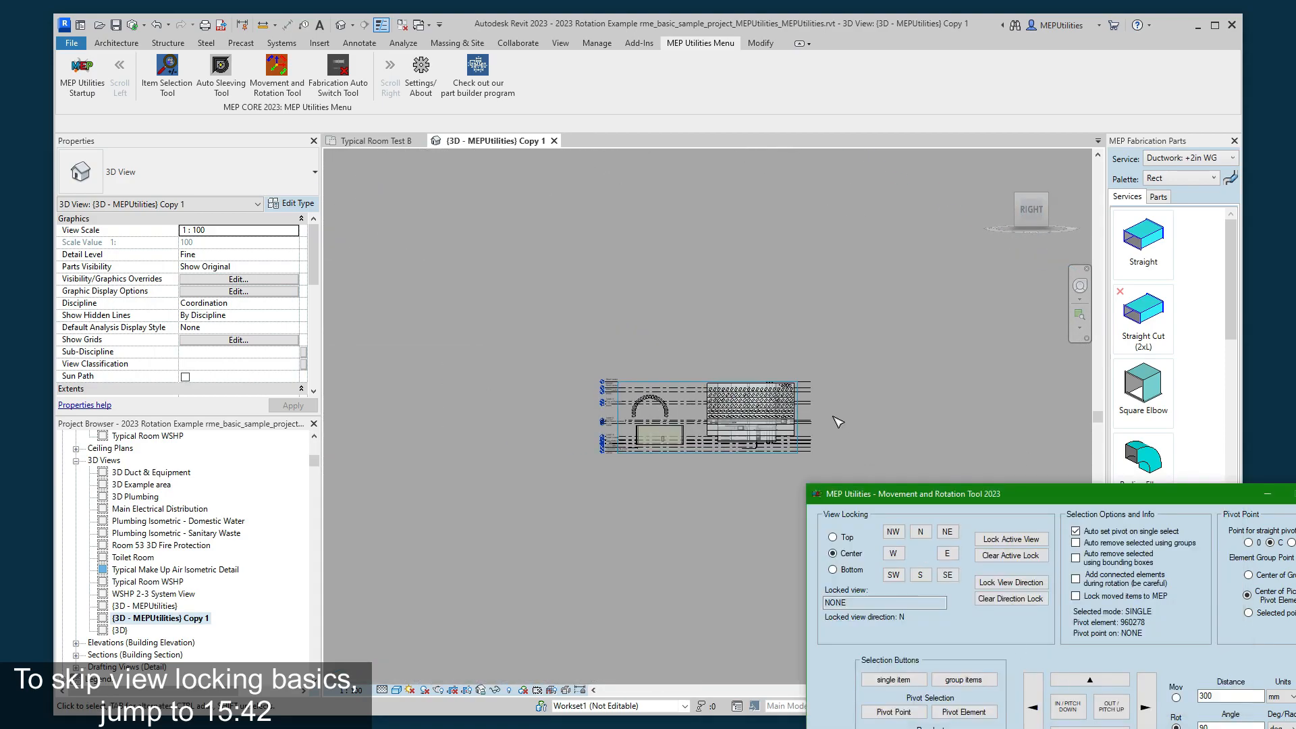
scroll(817, 416, up, 6)
click(1120, 707)
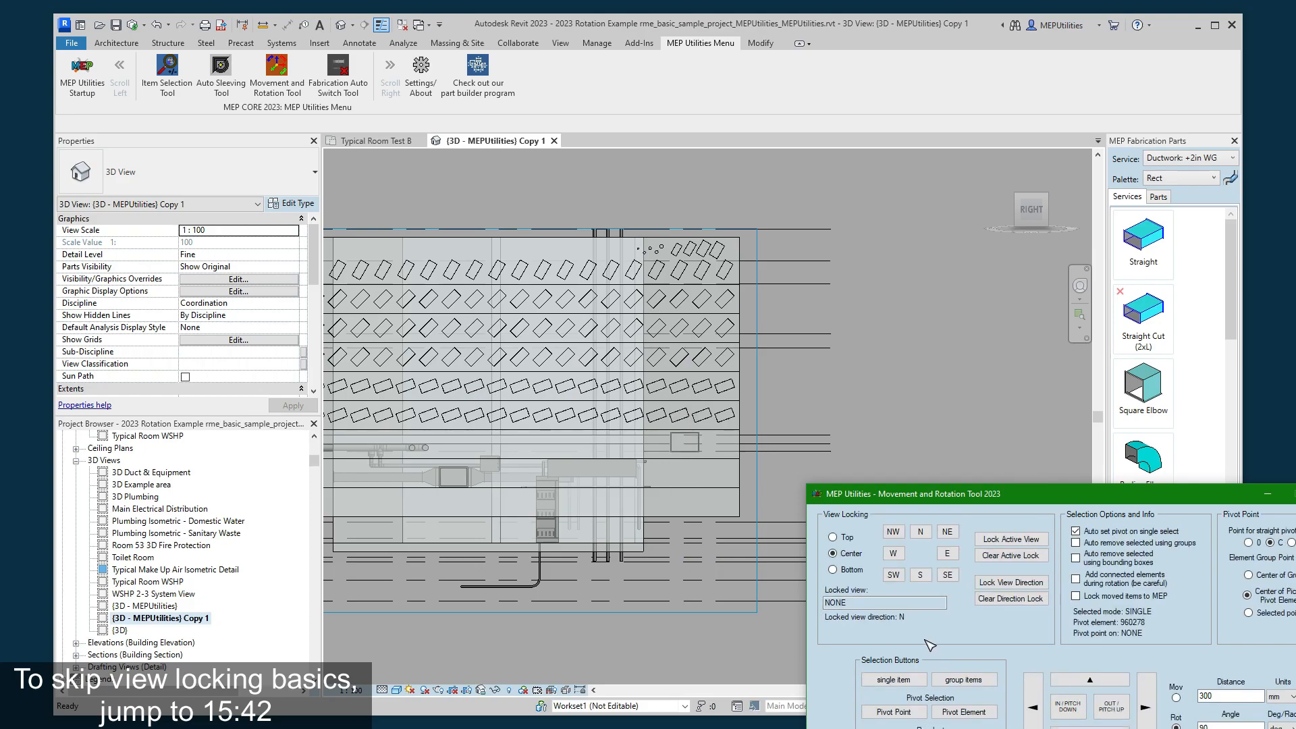
- Clear the view direction lock and rotate the duct 90 degrees outward and back inward in the right-side view
click(1008, 599)
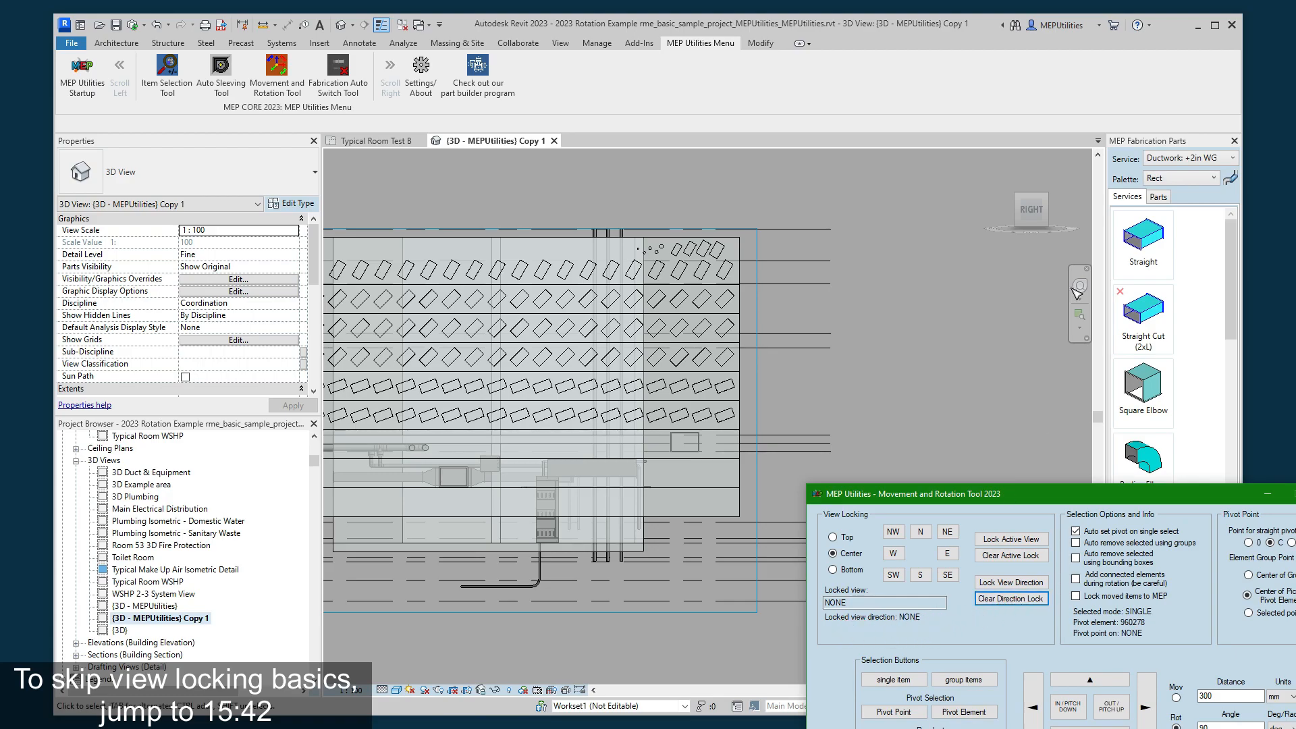
click(1113, 712)
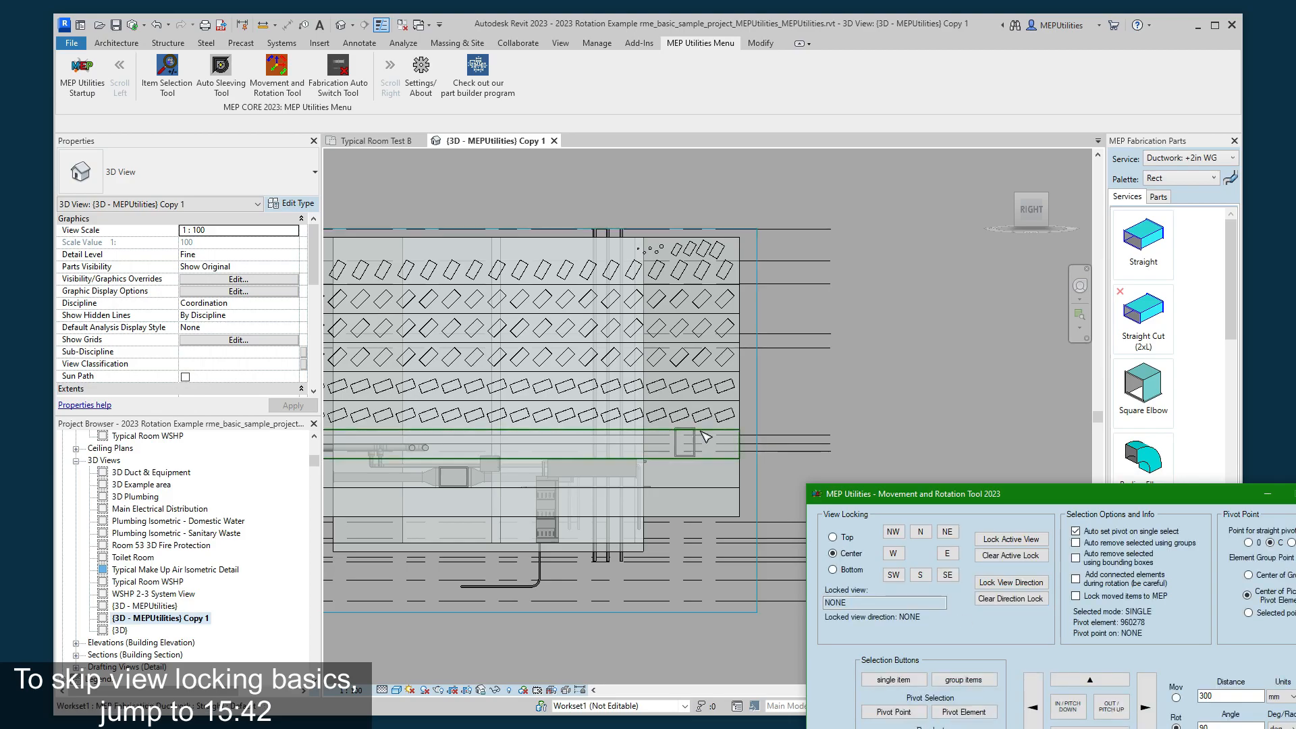
click(1068, 709)
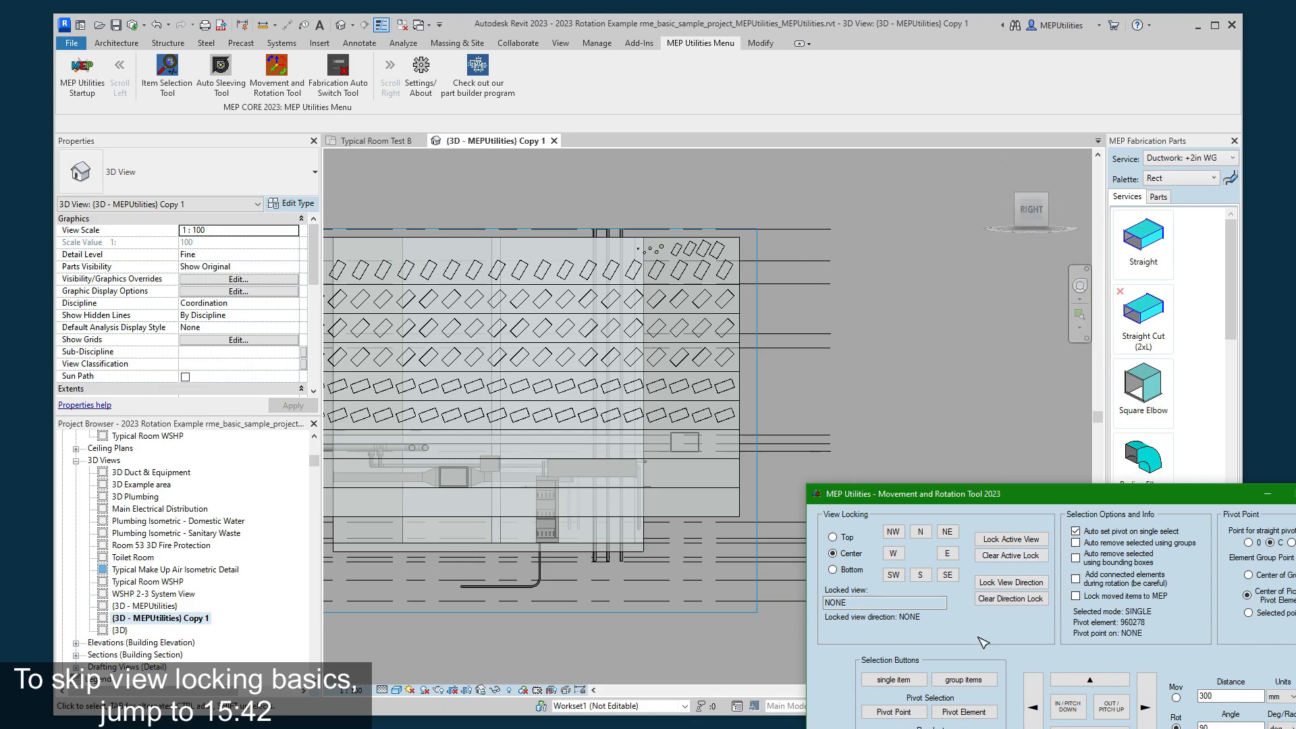
- Return to the Typical Room Test B floor plan and rotate the duct 90 degrees out and back in without a direction lock
click(1031, 209)
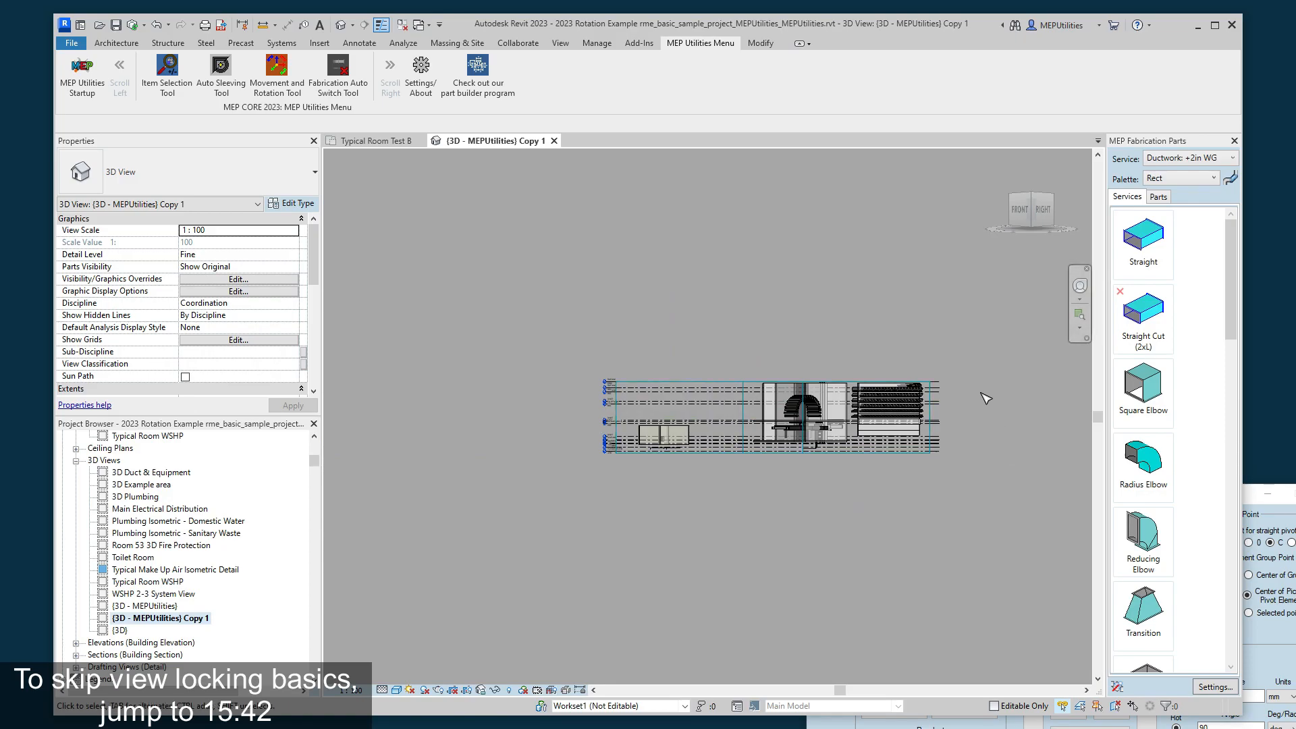
scroll(986, 398, up, 5)
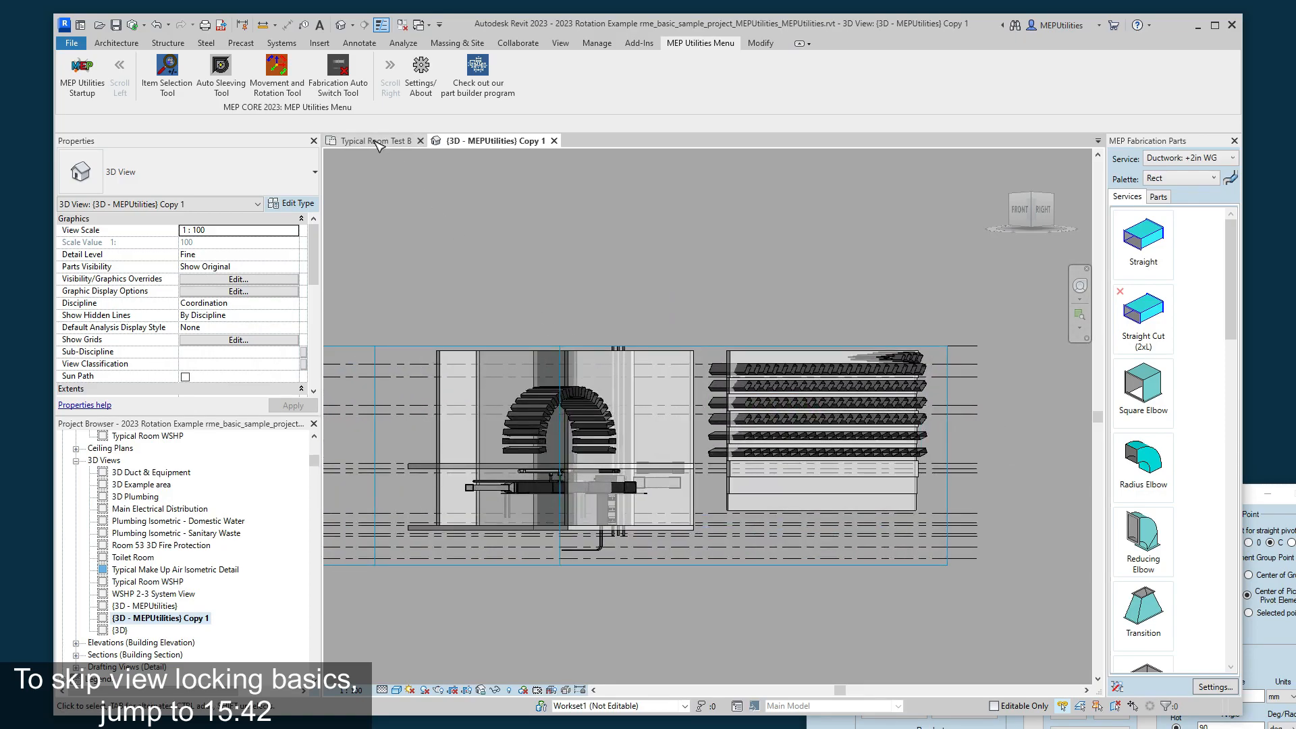
click(375, 141)
click(820, 389)
click(874, 327)
click(1293, 683)
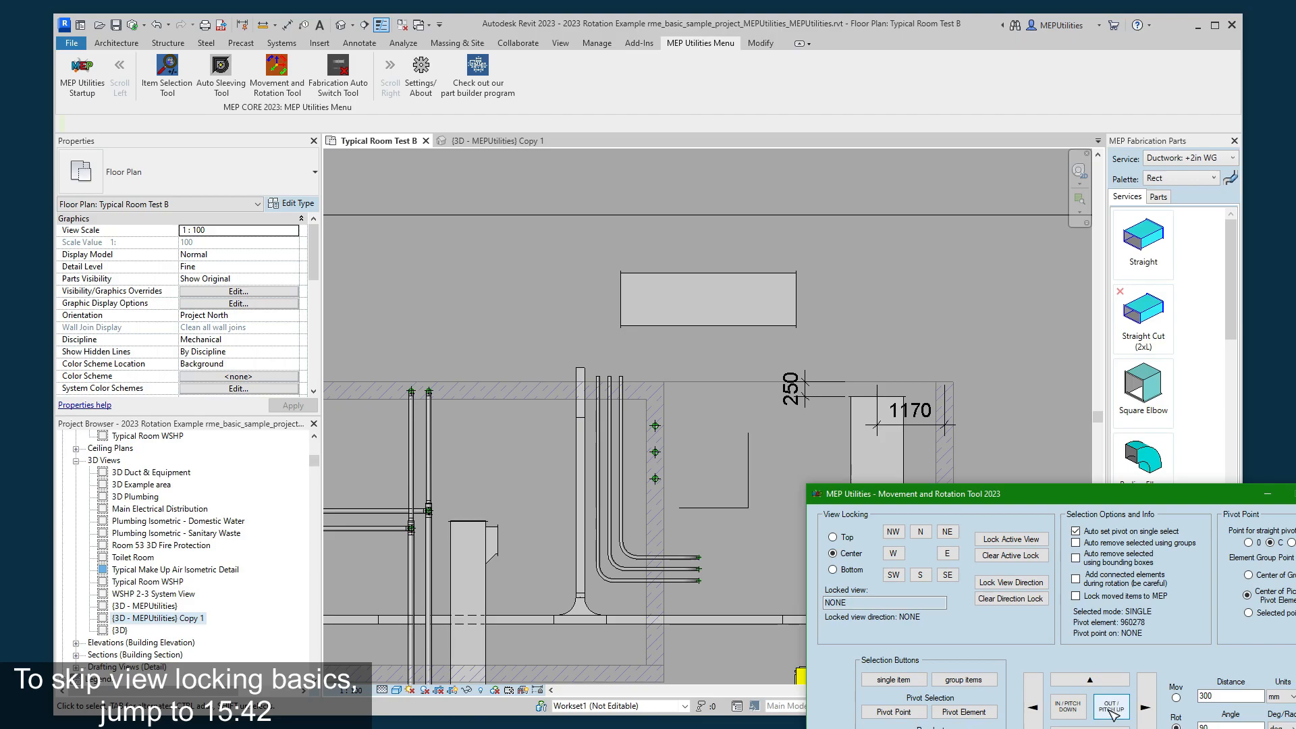
click(1112, 711)
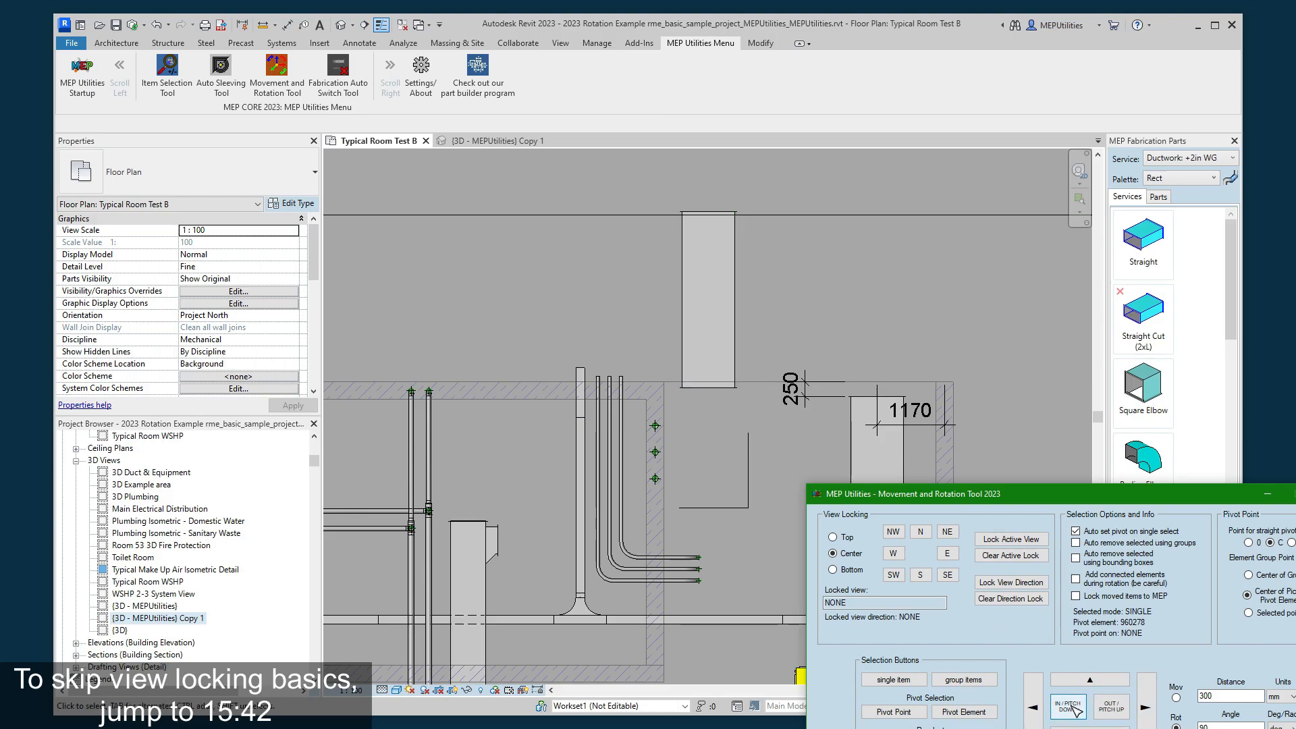
click(1068, 706)
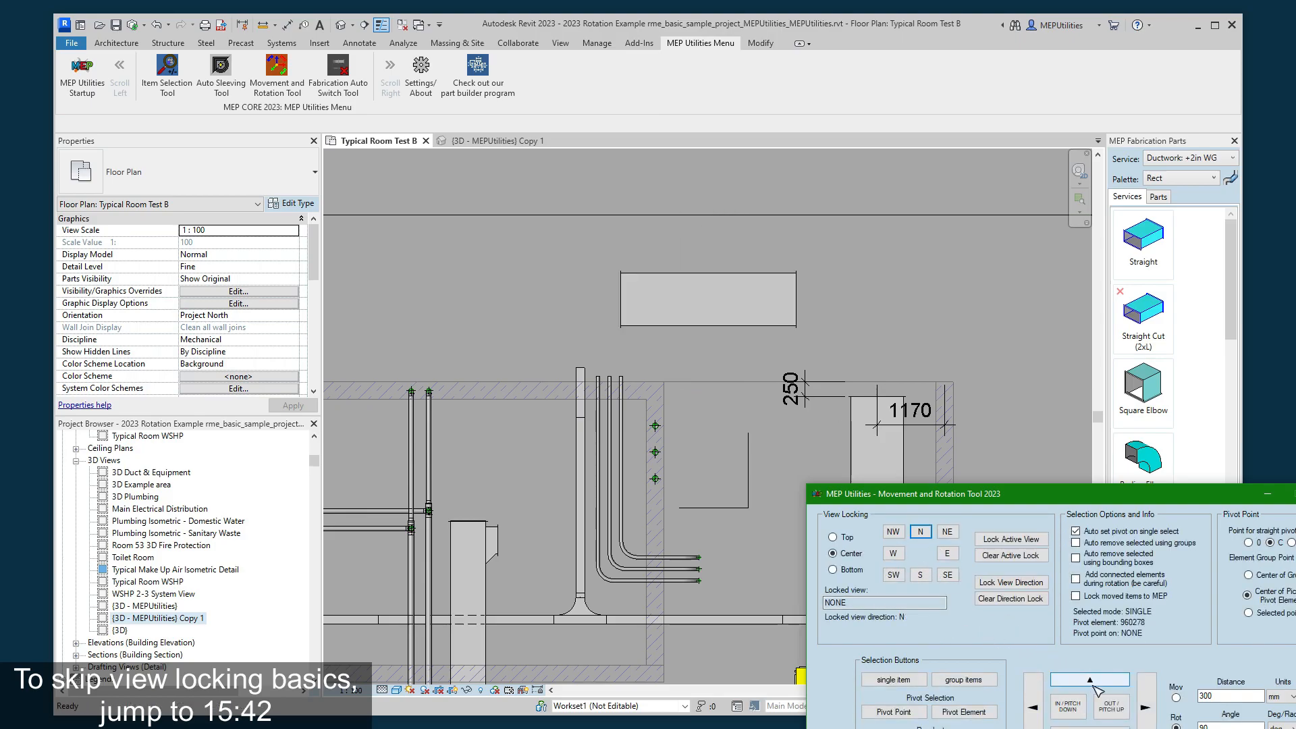
- Lock the view direction to N, rotate the duct 90 degrees and back in the plan, and clear the direction lock
click(1033, 706)
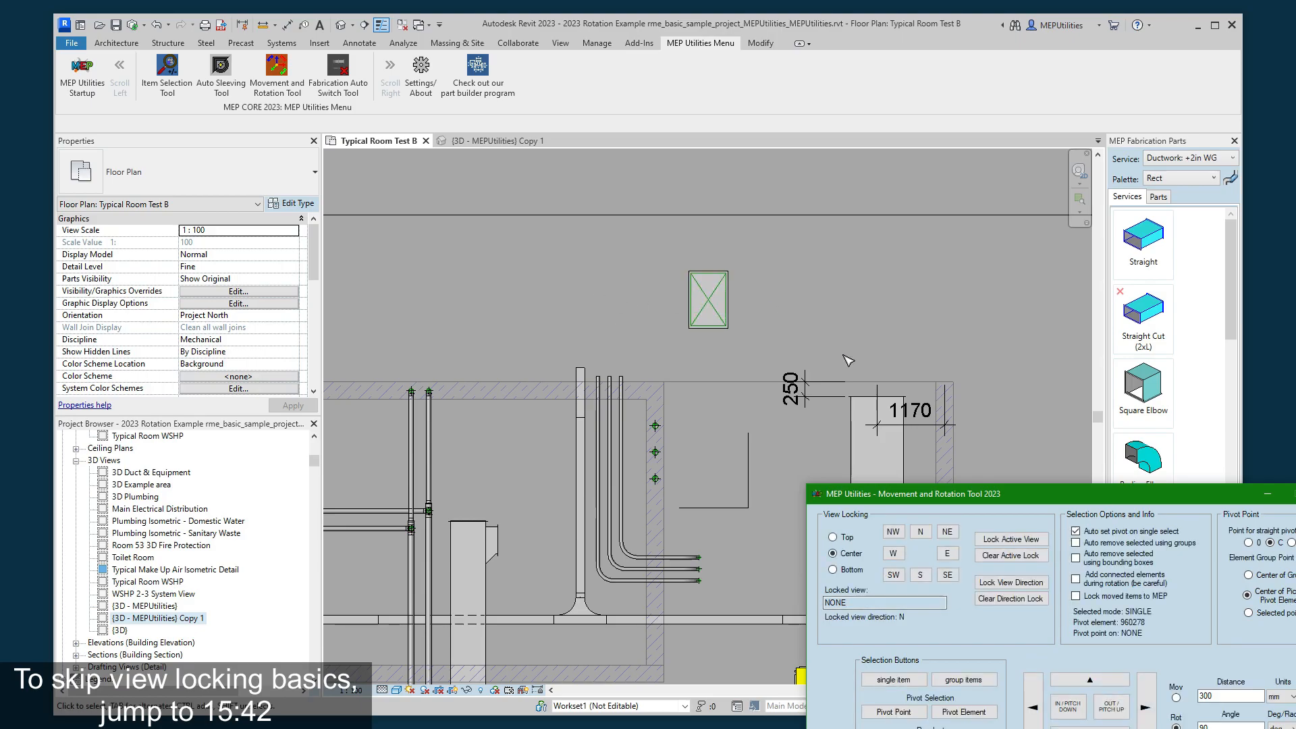
click(1066, 702)
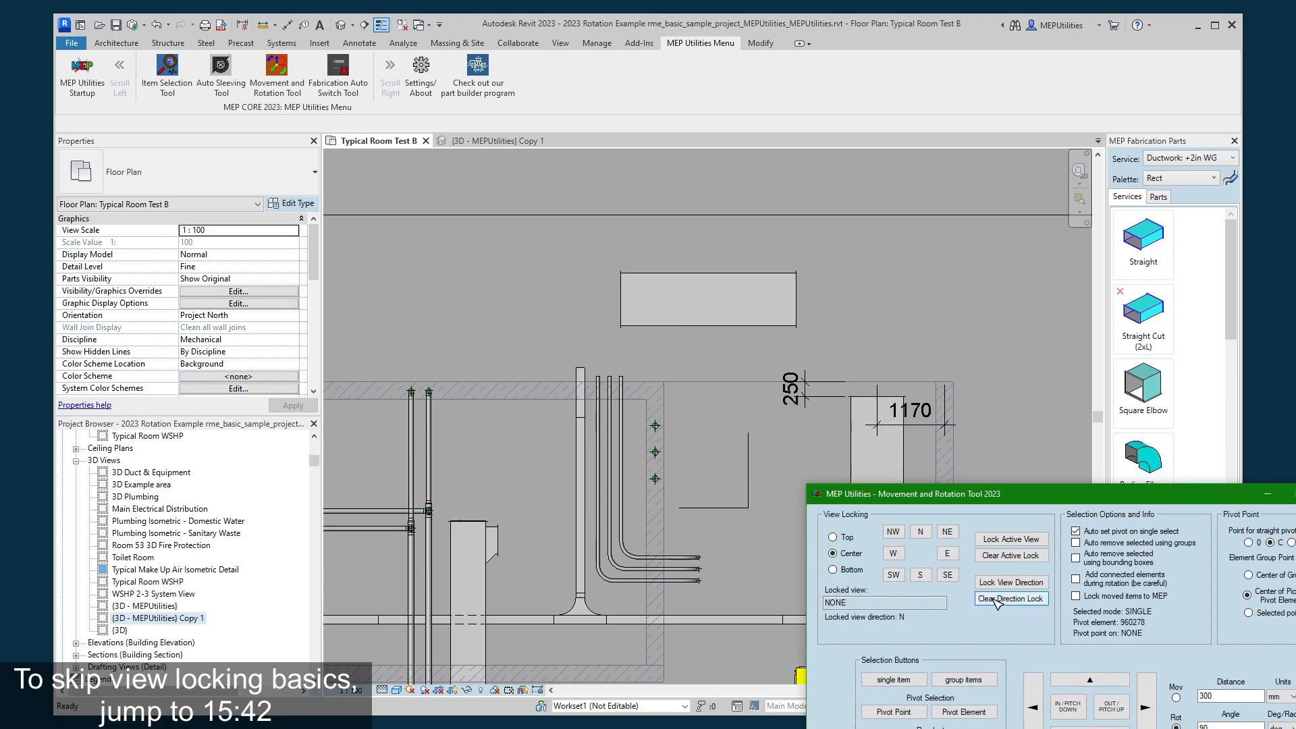
click(993, 599)
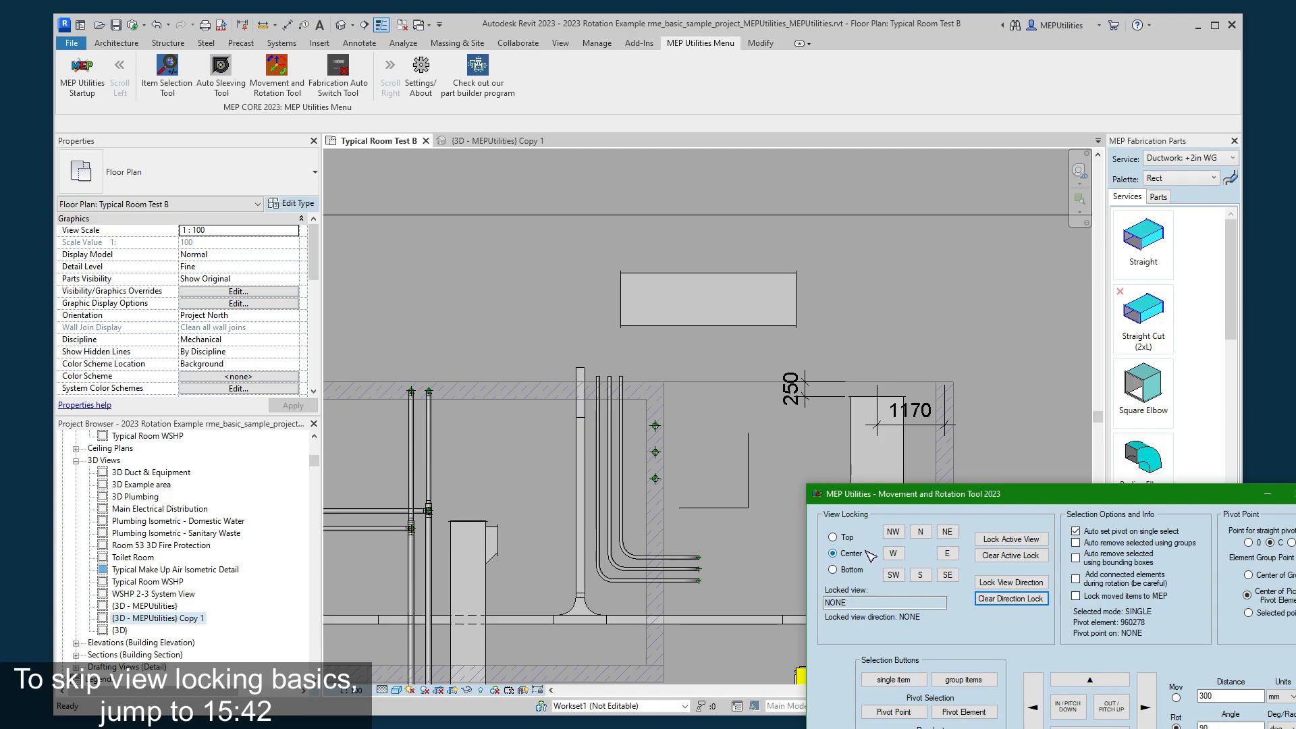
- Switch the view locking position to Top and then to Bottom
click(850, 538)
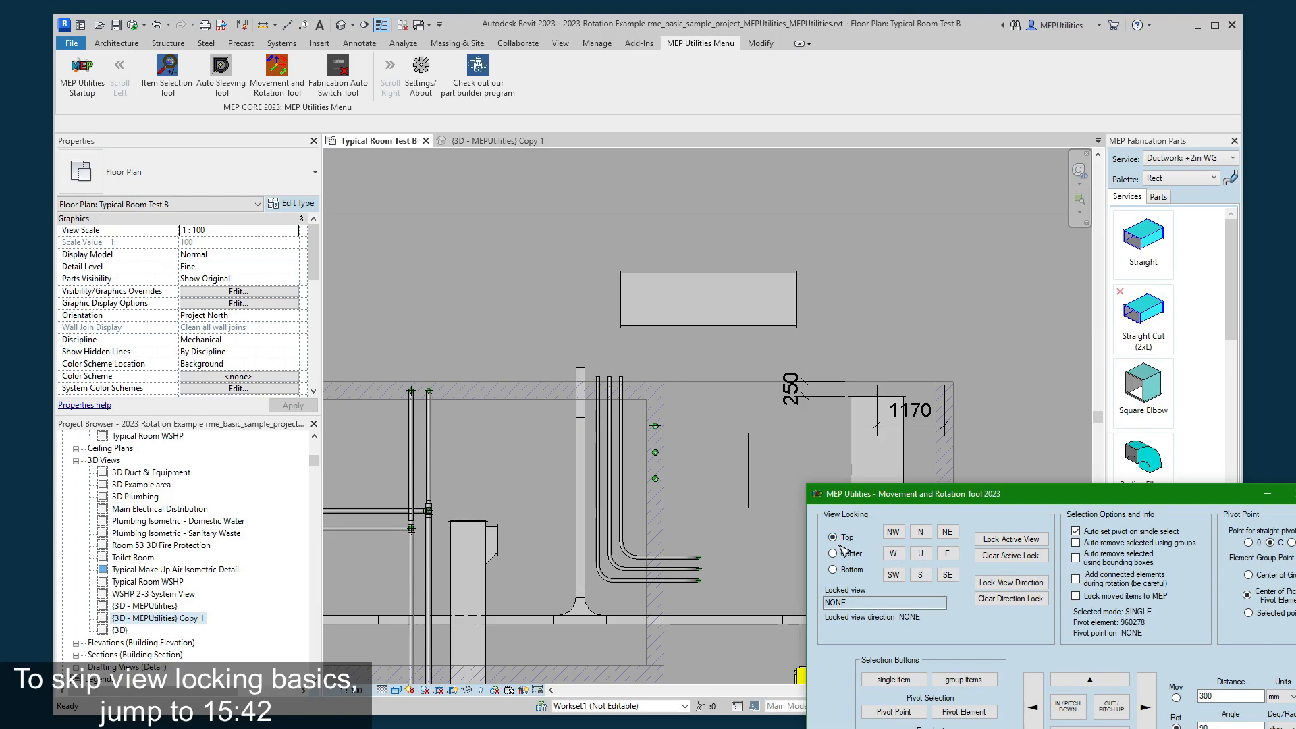
click(834, 571)
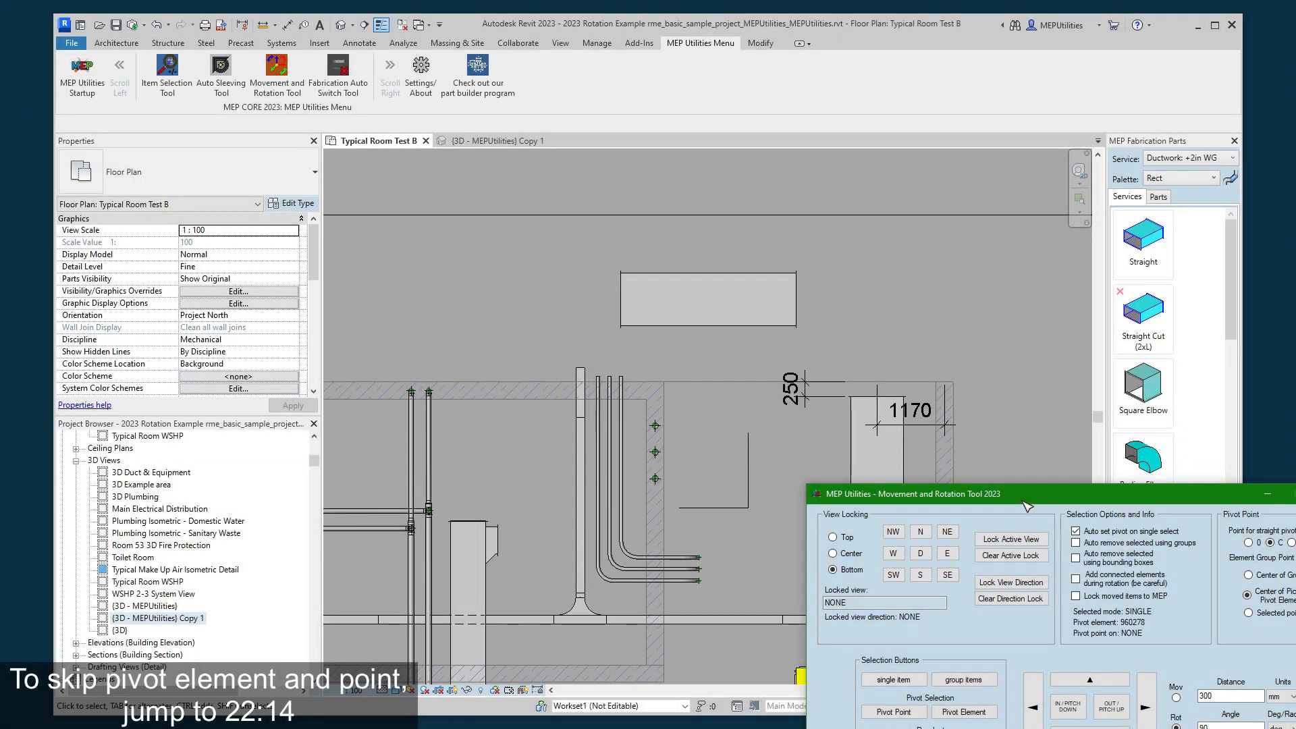
- Reposition the Movement and Rotation Tool, set the straight element's pivot point to 0 and the rotation angle to 10 degrees
scroll(689, 276, up, 1)
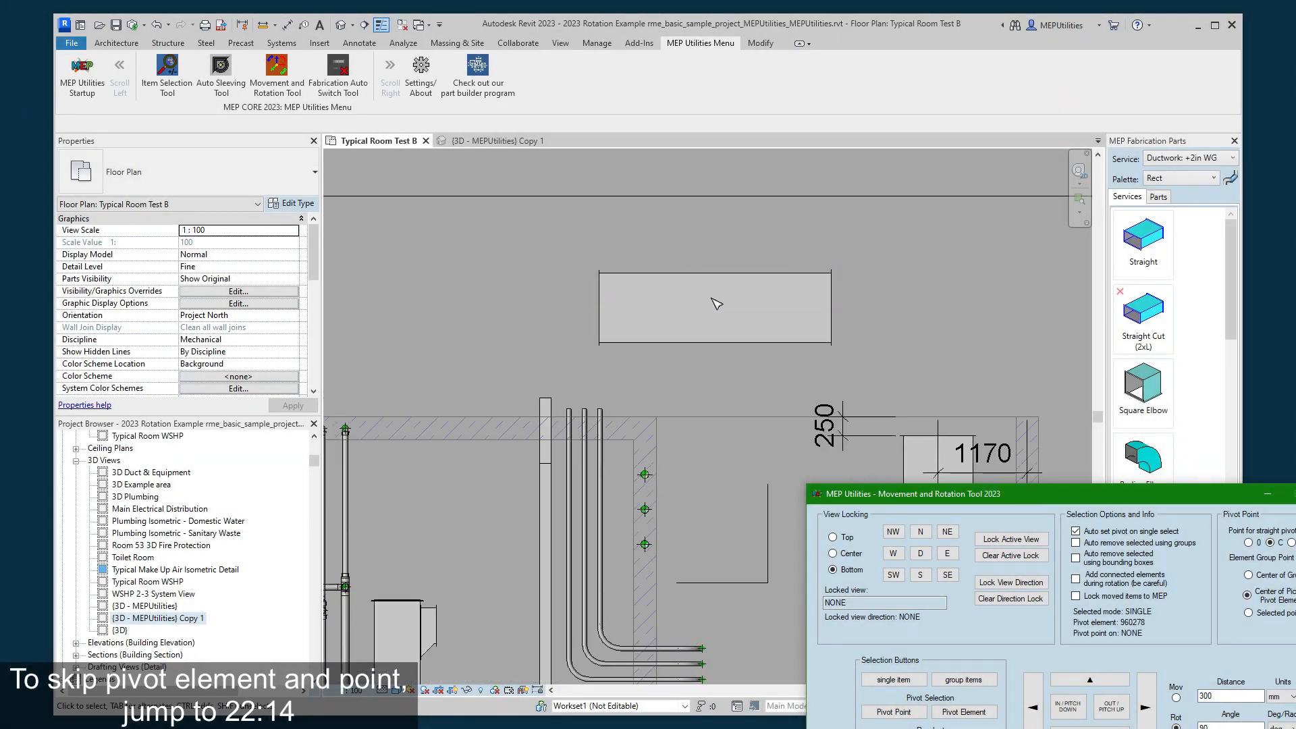
click(715, 323)
drag(1172, 489, 1097, 429)
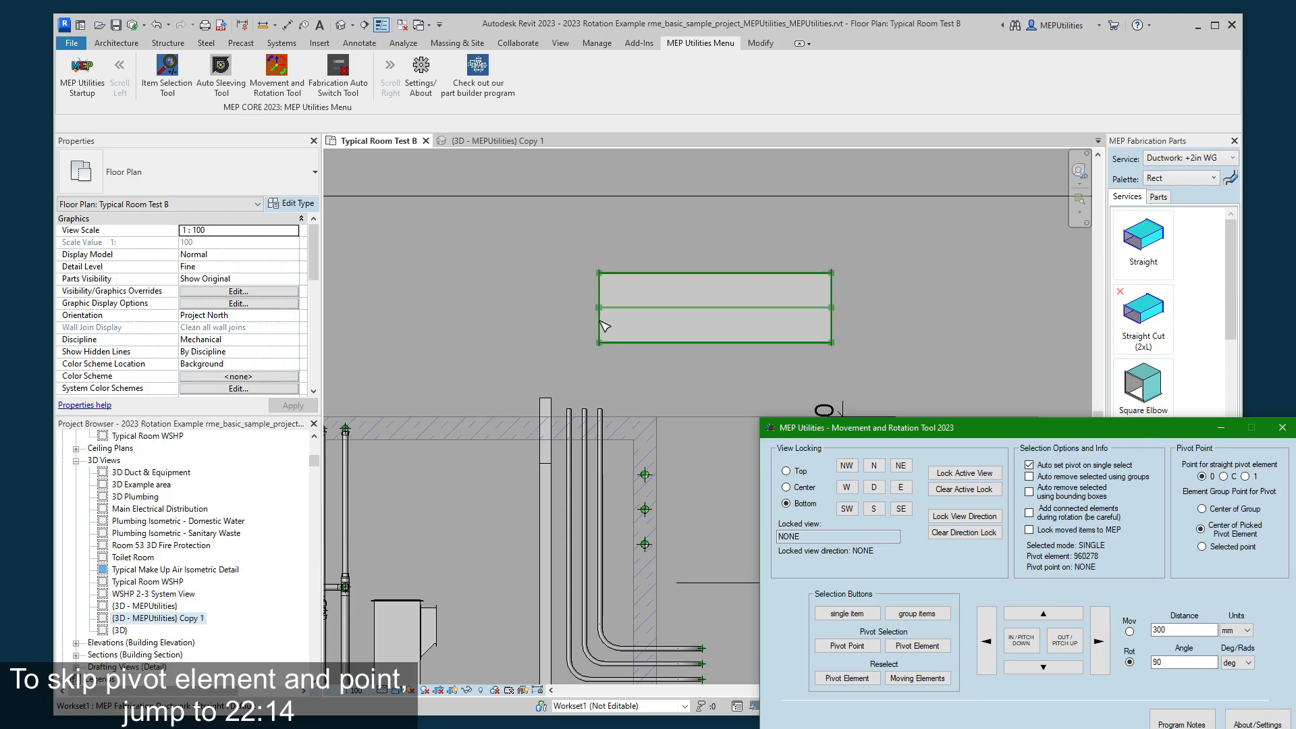
click(1245, 476)
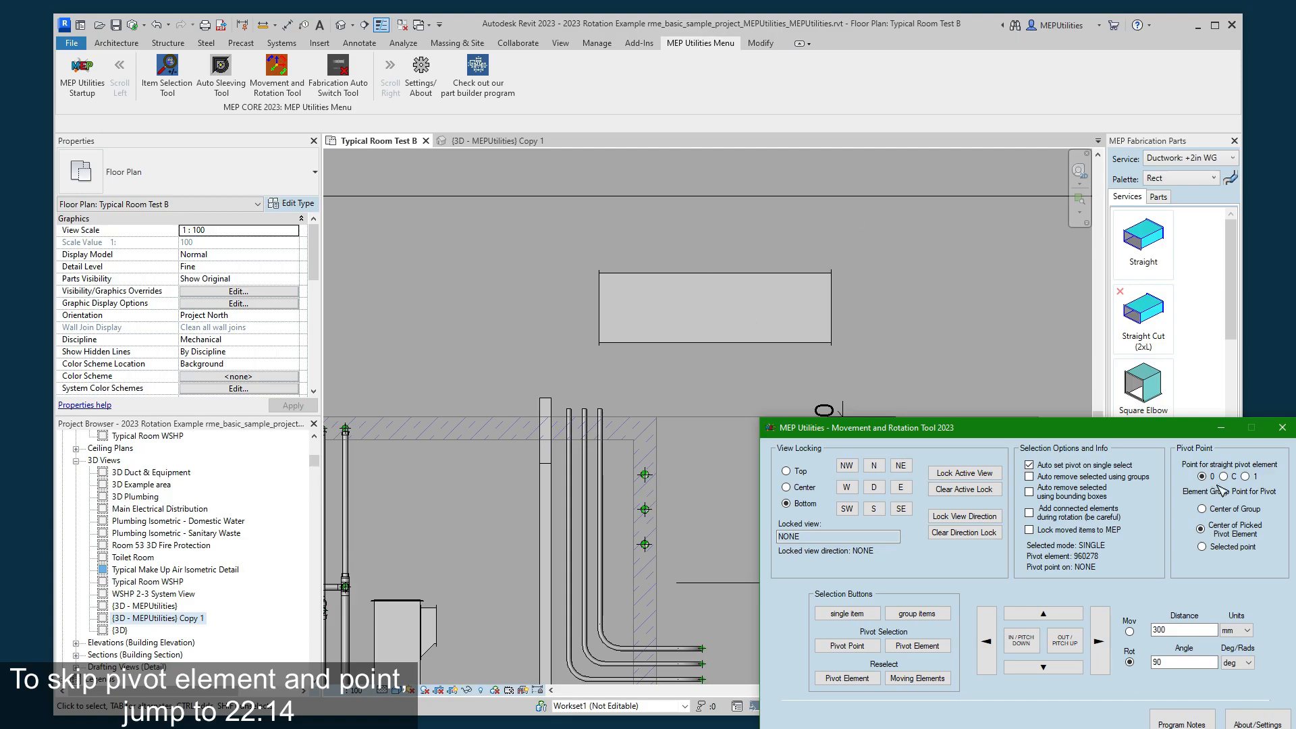
click(1129, 663)
text(1)
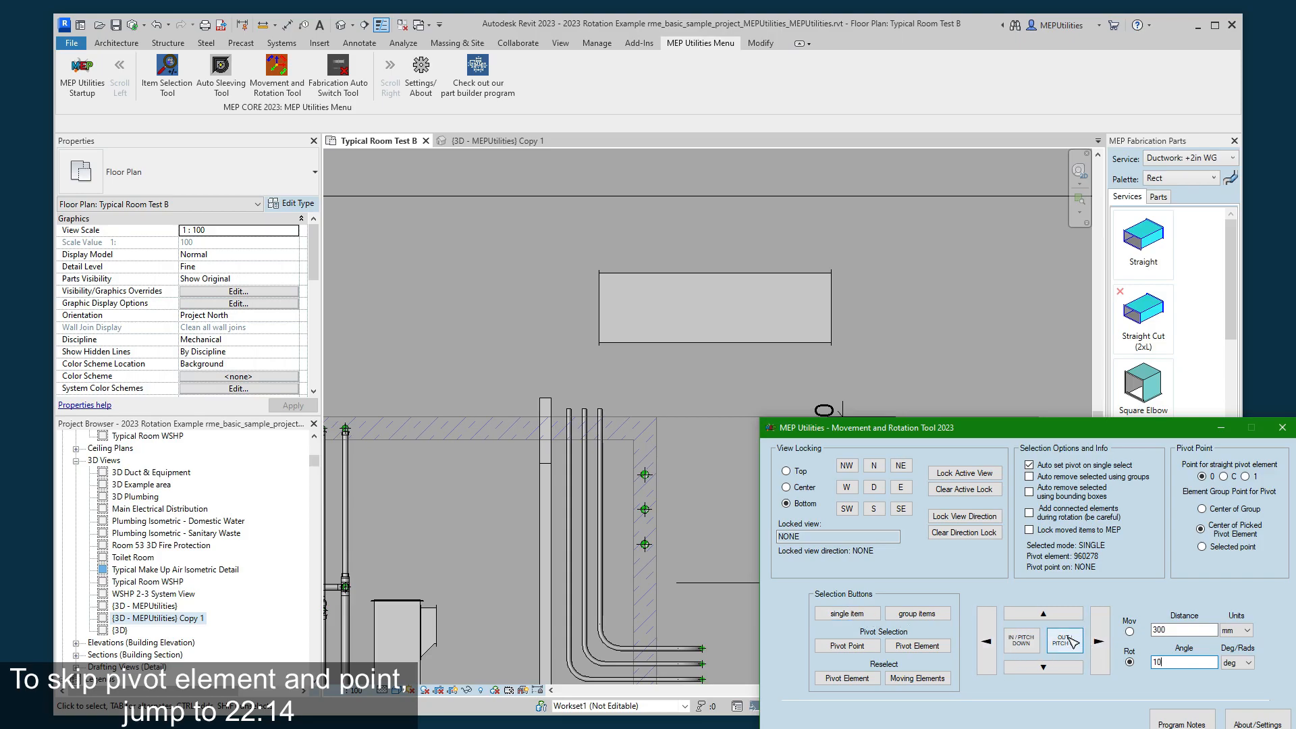
- Rotate the duct 10 degrees and back about pivot point 0, then repeat the rotation about pivot point C
click(616, 320)
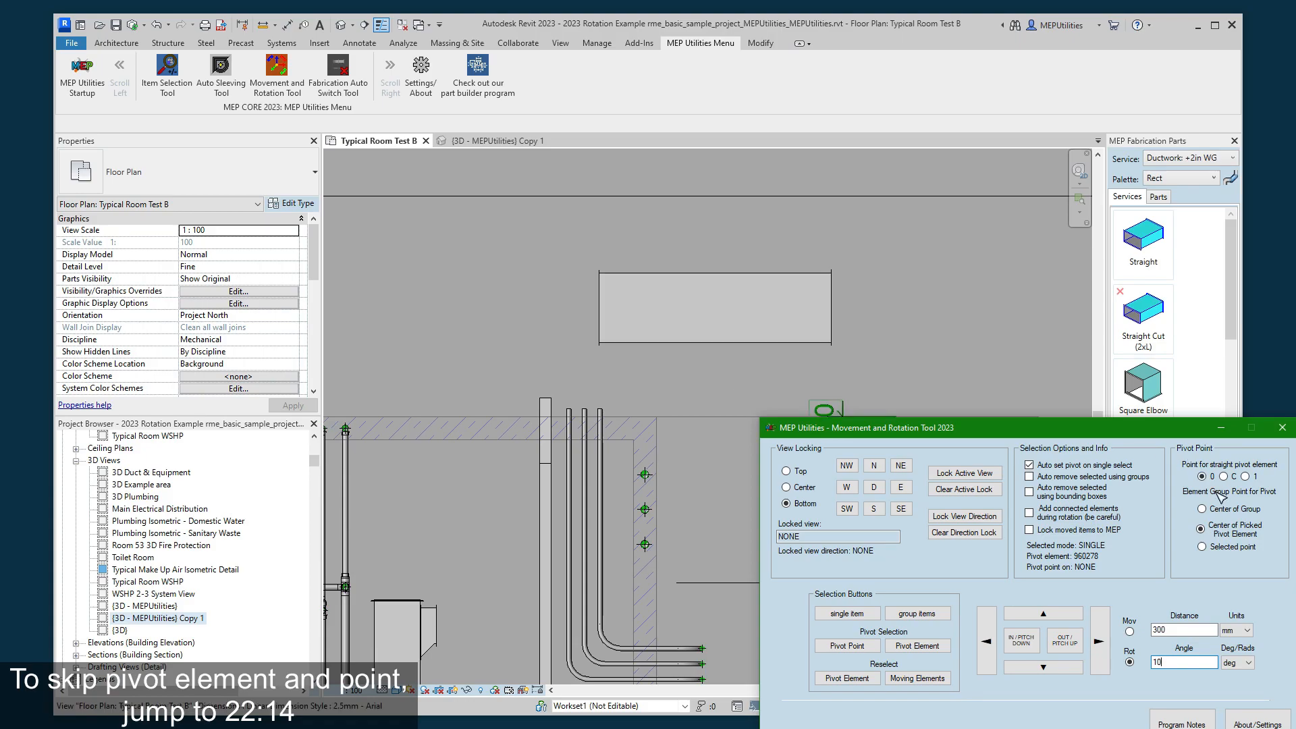
click(1065, 641)
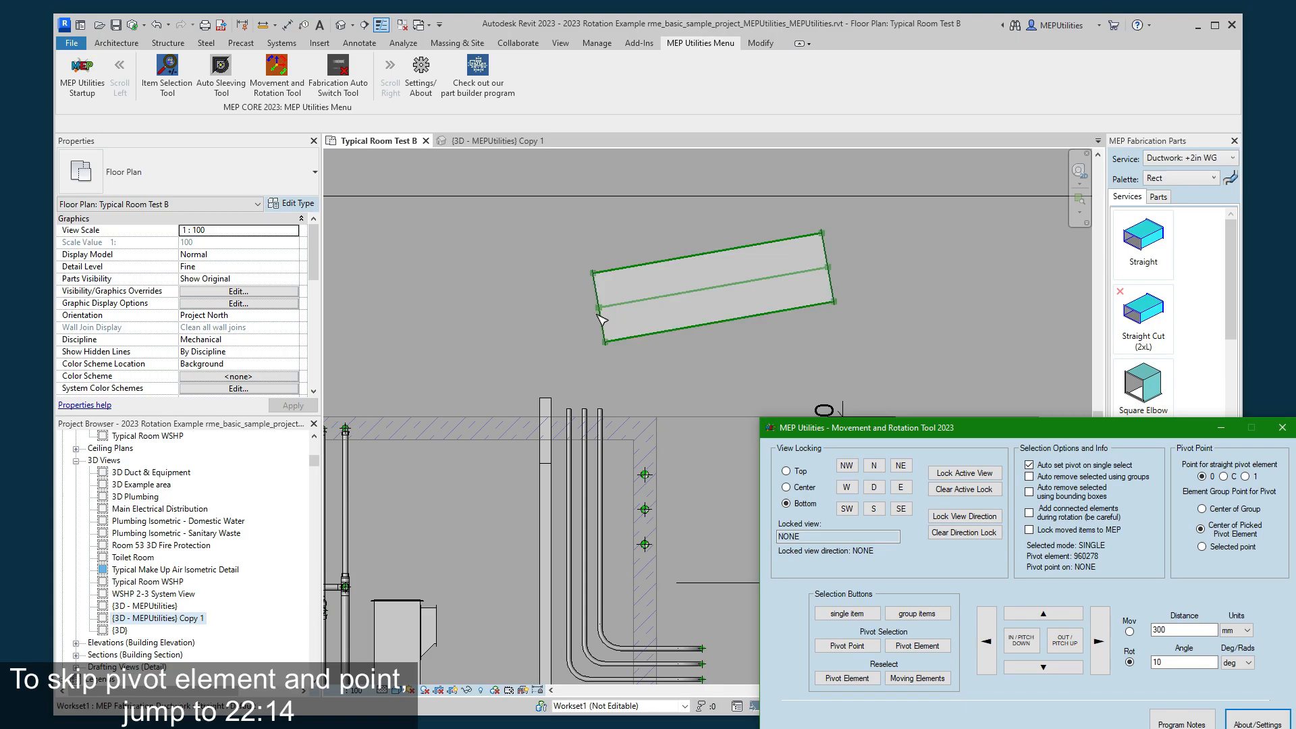
click(1098, 642)
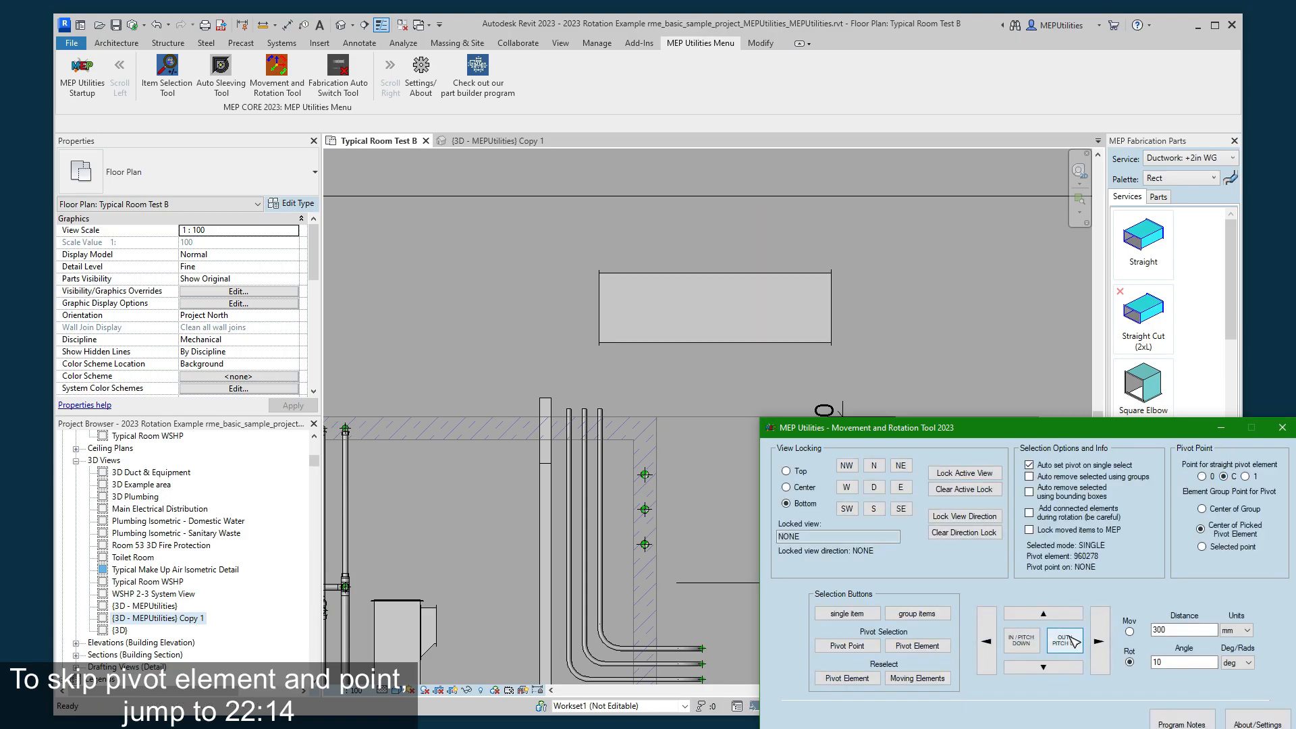
click(1022, 641)
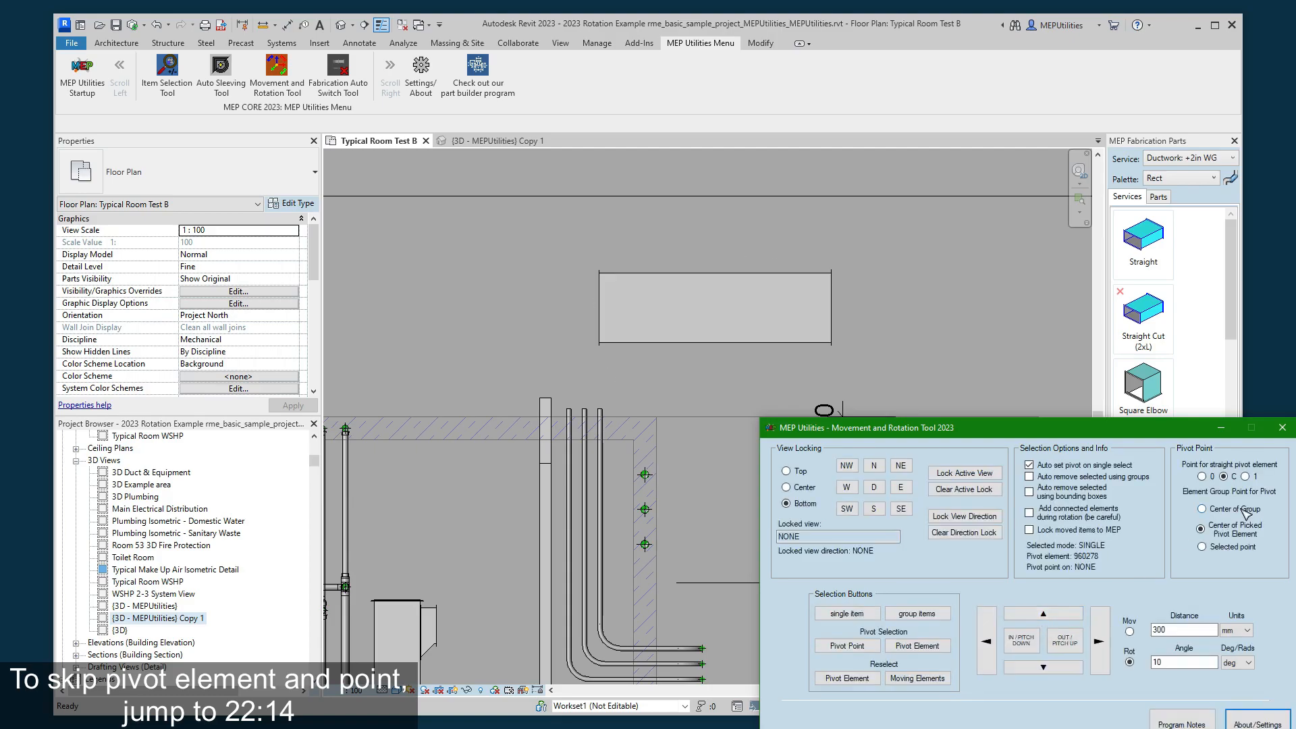
- Set the straight element's pivot point to 1 and rotate the duct 20 degrees and back in 10-degree increments
click(1255, 477)
click(1060, 642)
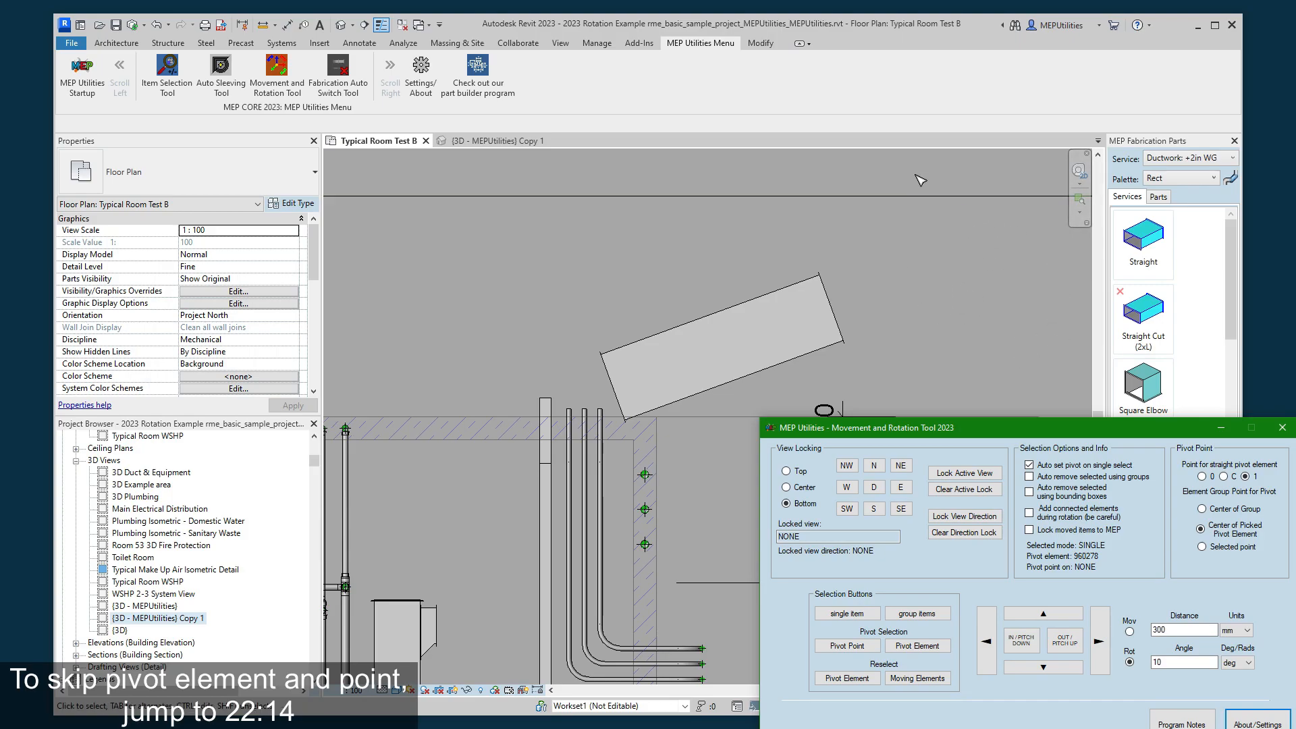
click(1024, 650)
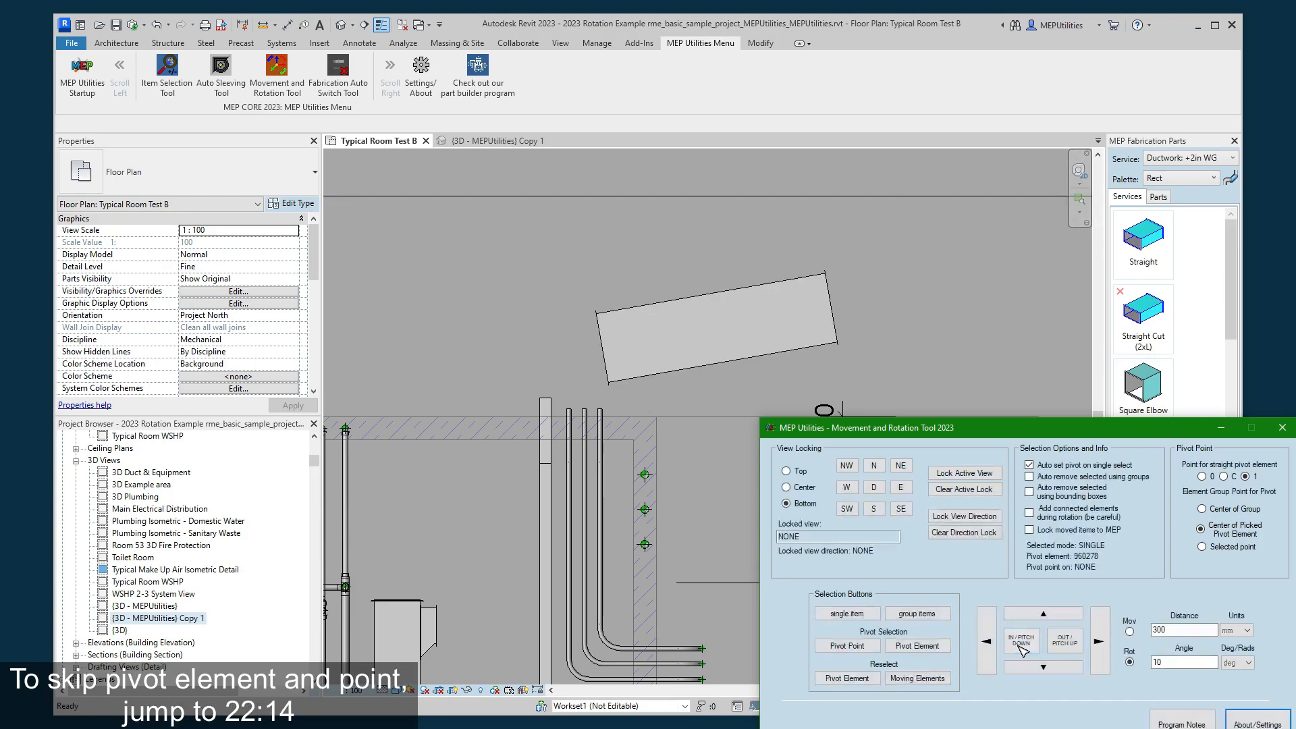
click(1022, 646)
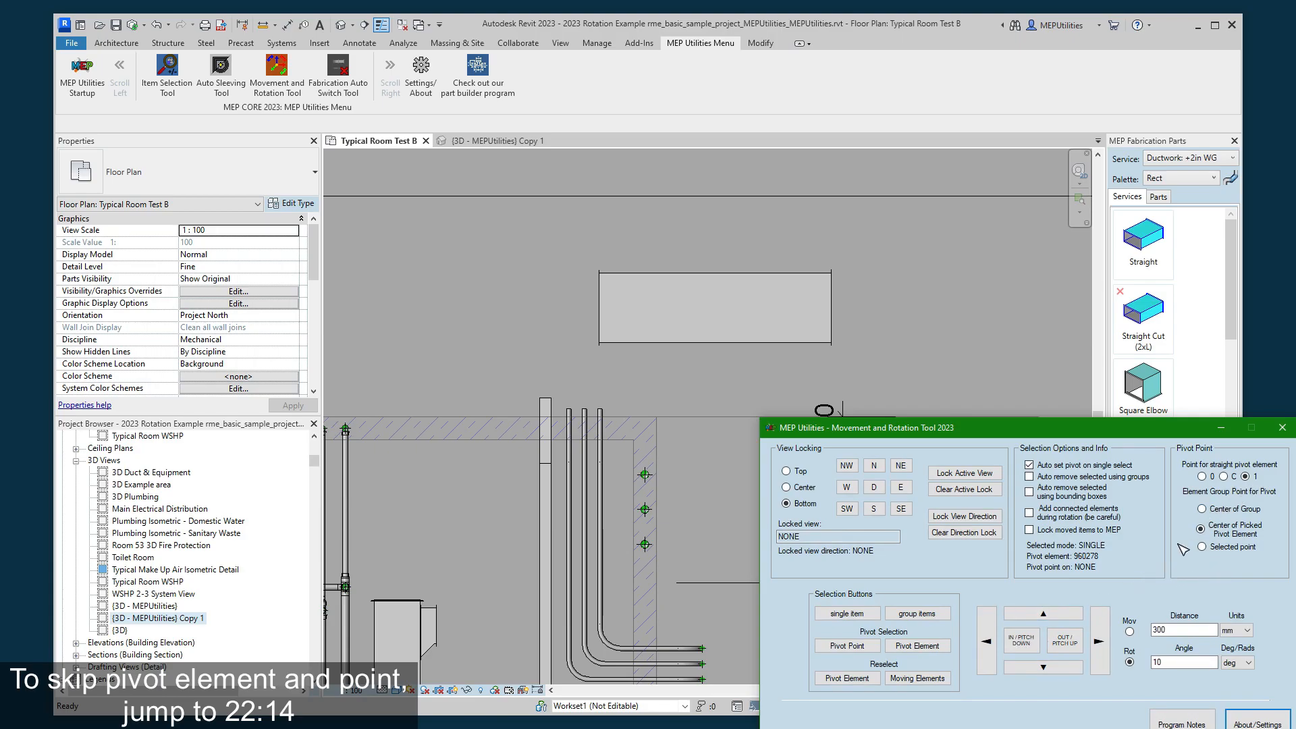
- Test a 10-degree rotation and back with the group pivot at Center of Group, and reset the straight element's pivot point to C
click(1202, 509)
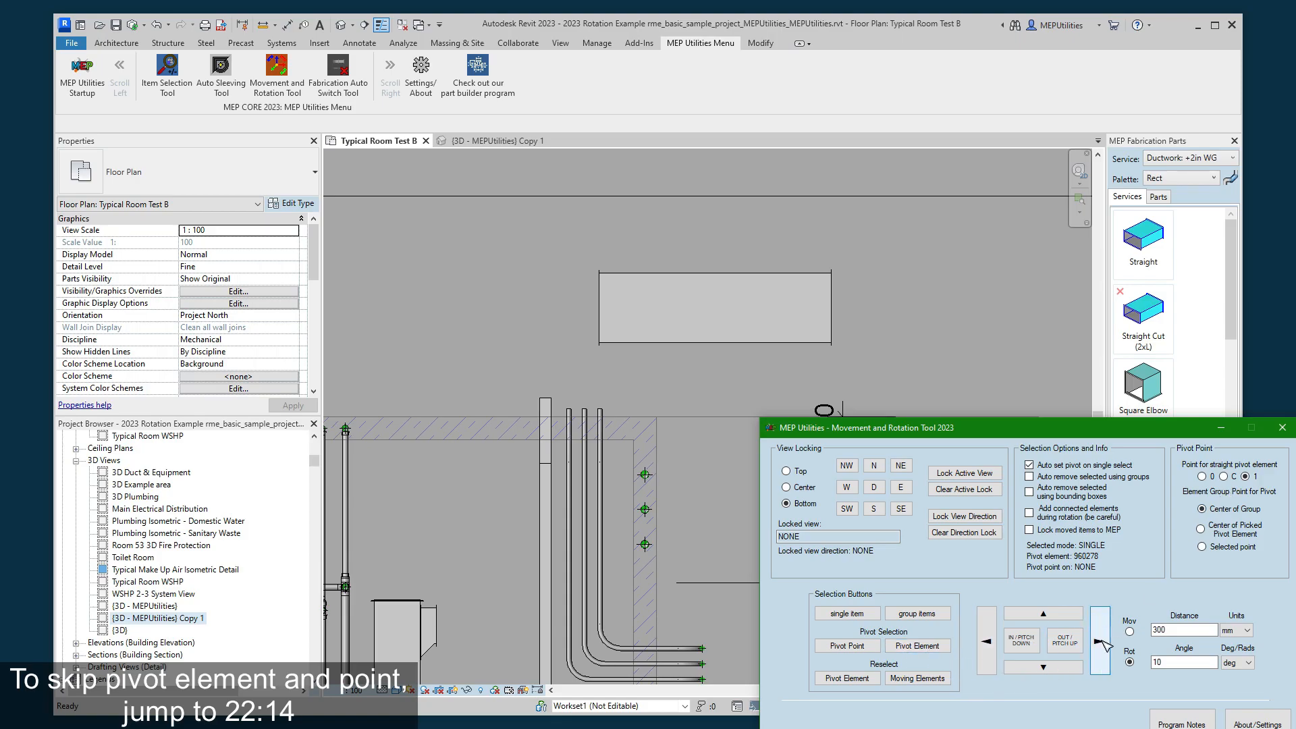
click(1078, 648)
click(1075, 646)
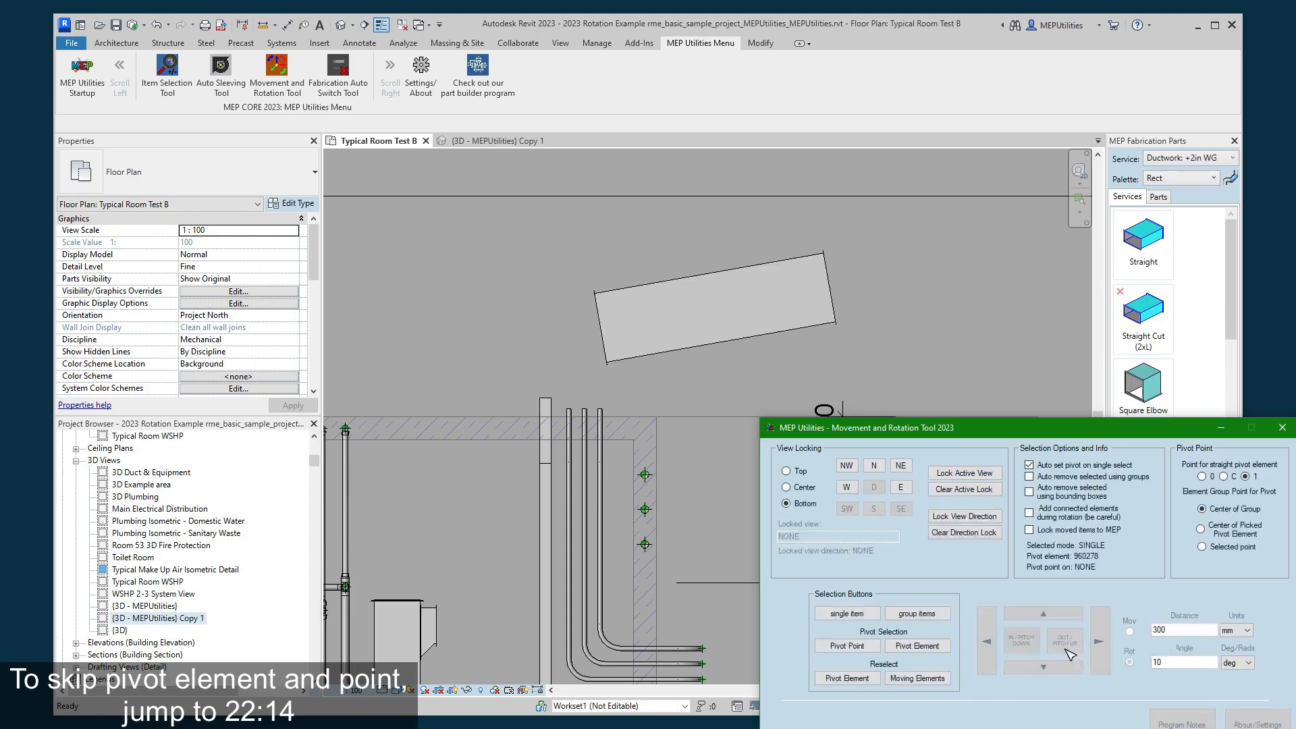
click(1021, 646)
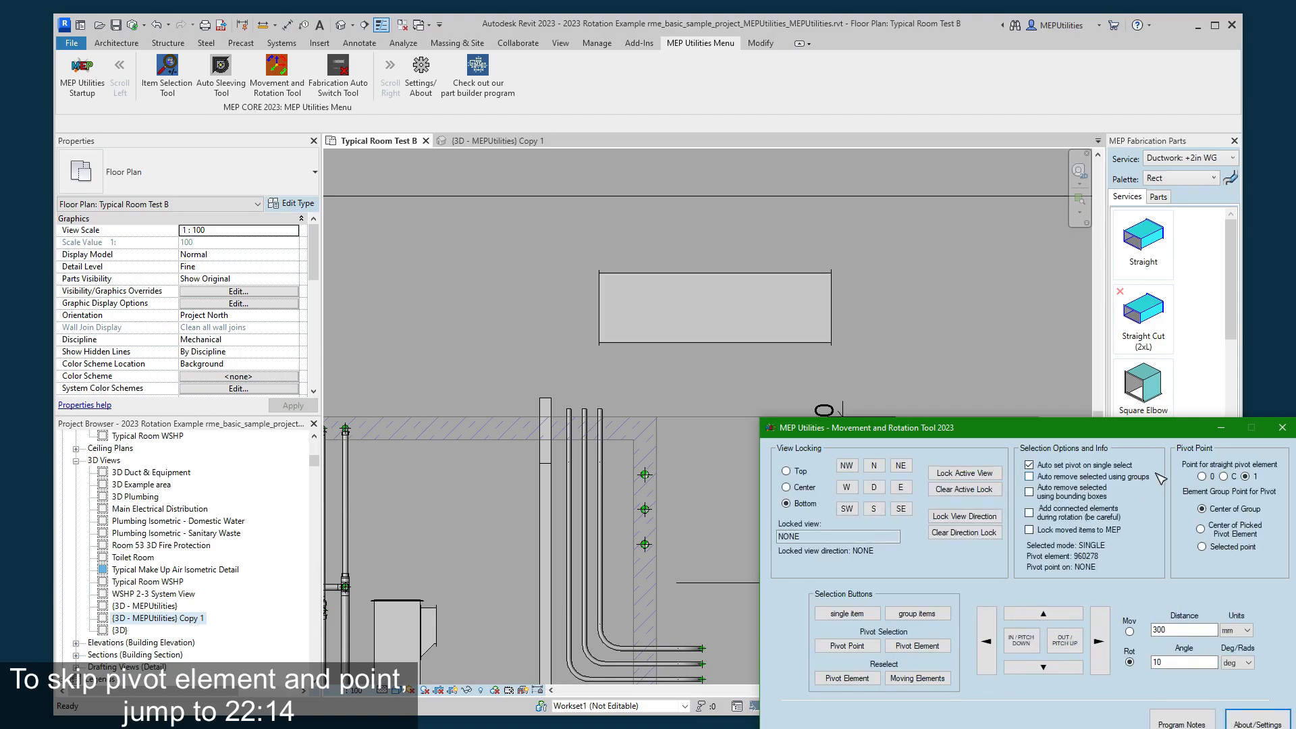
click(1224, 478)
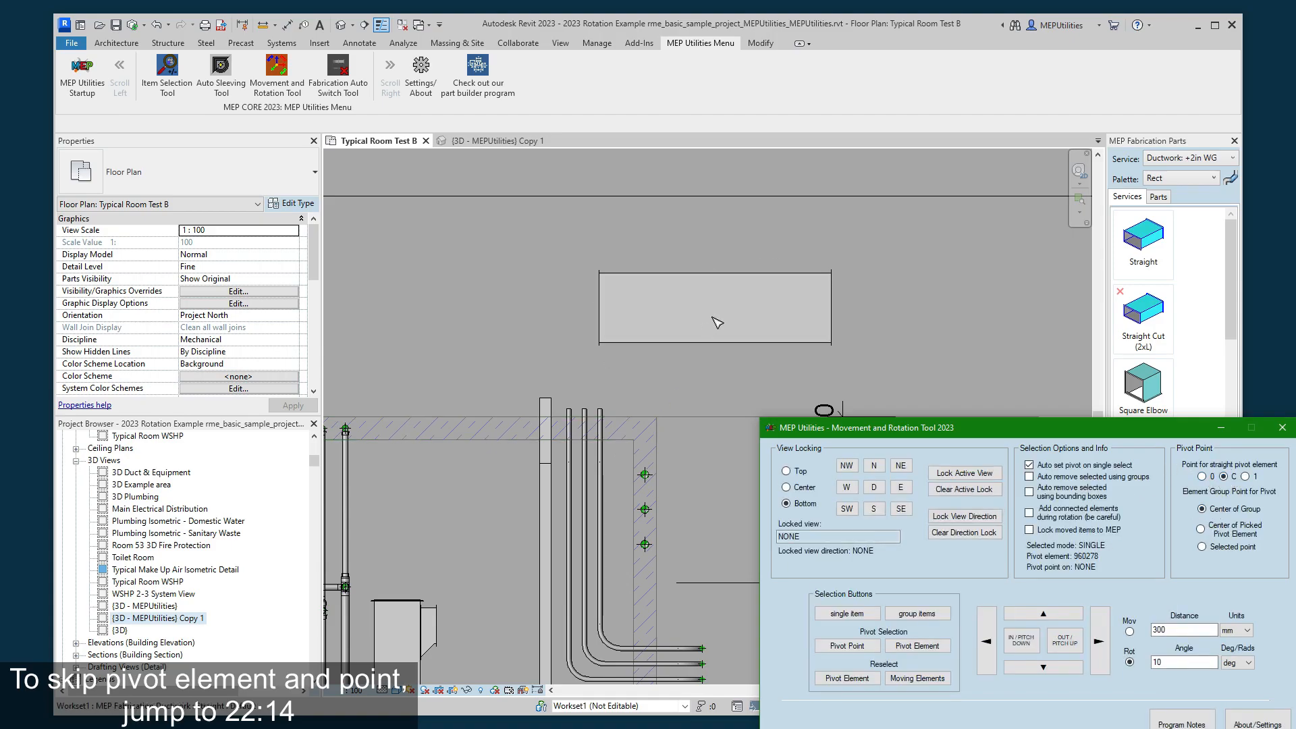
- Set the group pivot to Selected point and pick the lower-left corner of the upper horizontal duct as pivot point
scroll(723, 302, down, 2)
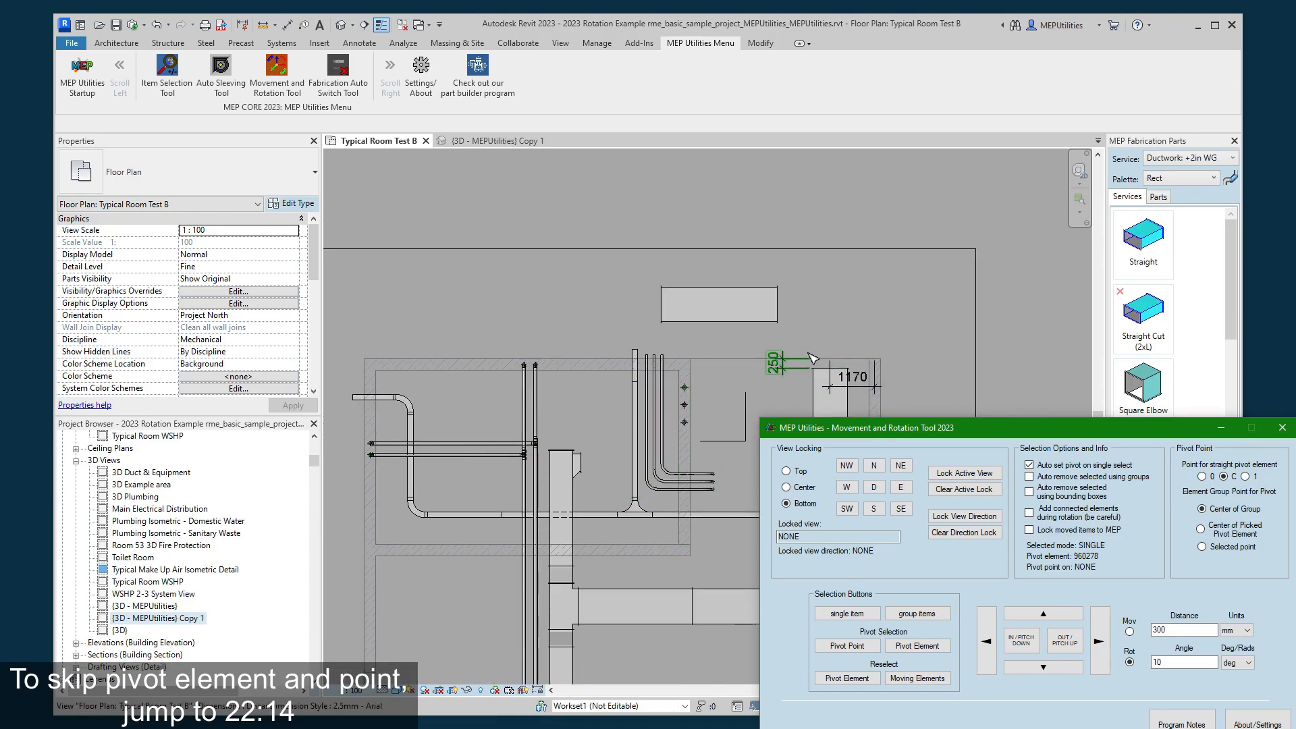
scroll(727, 397, up, 1)
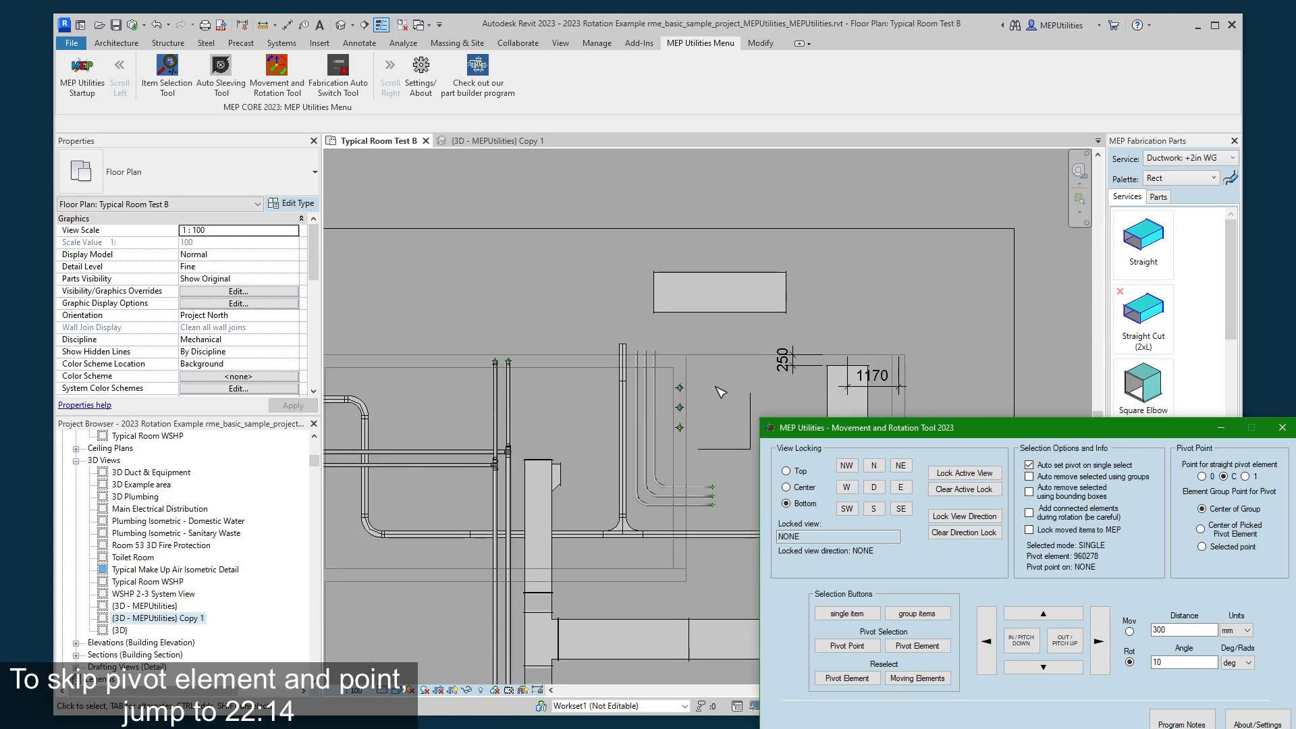
scroll(721, 392, up, 1)
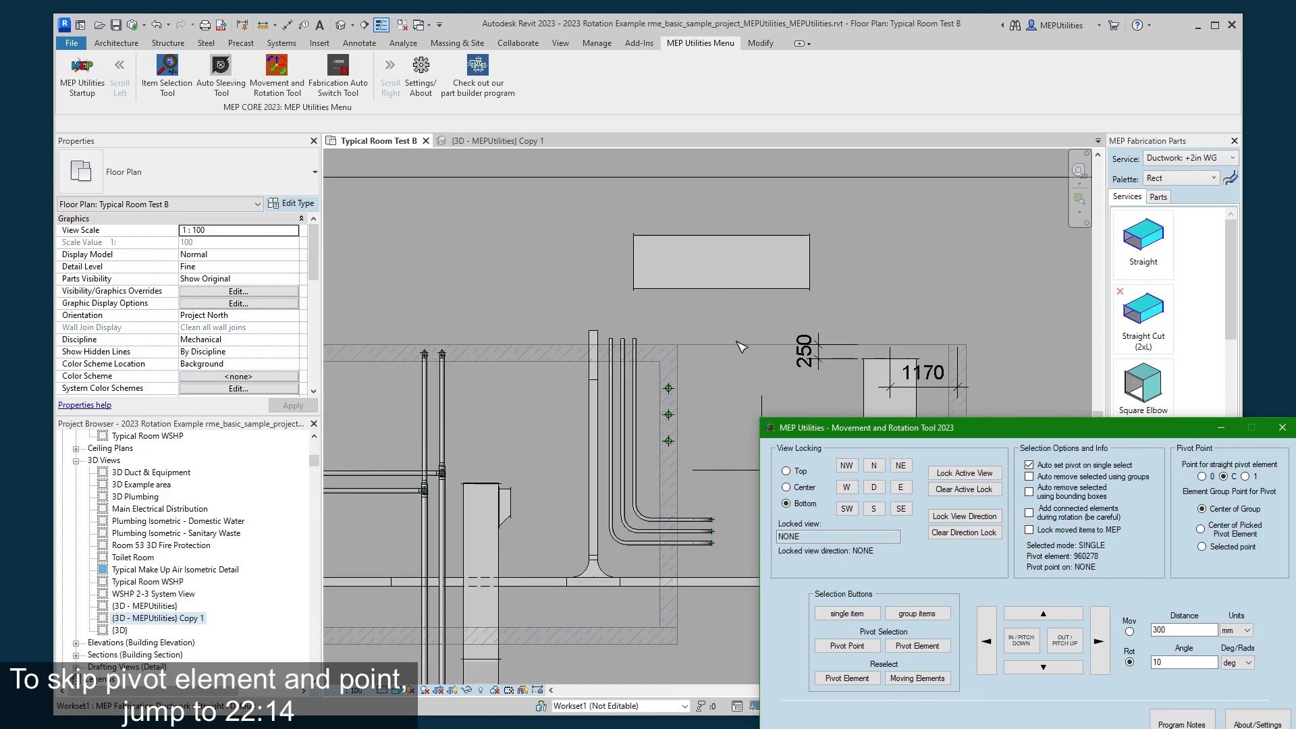
click(782, 267)
key(Escape)
scroll(708, 373, up, 2)
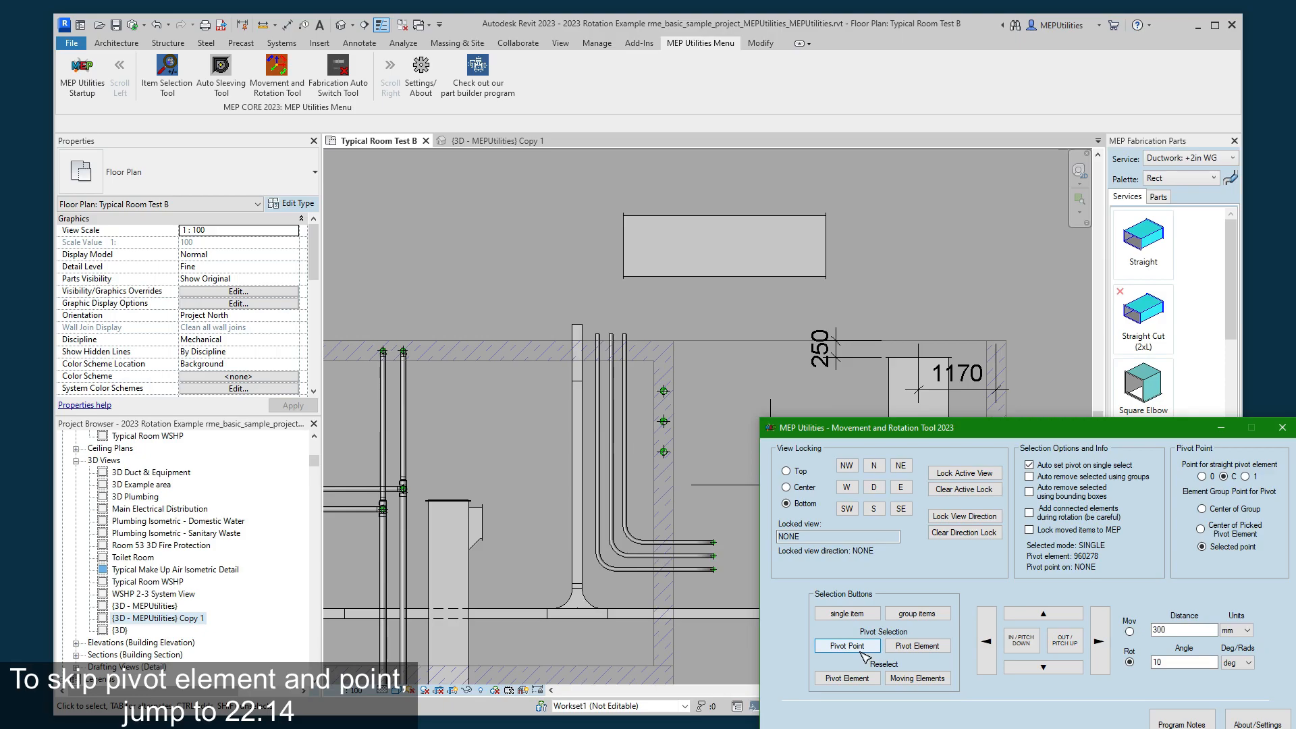
scroll(866, 196, up, 1)
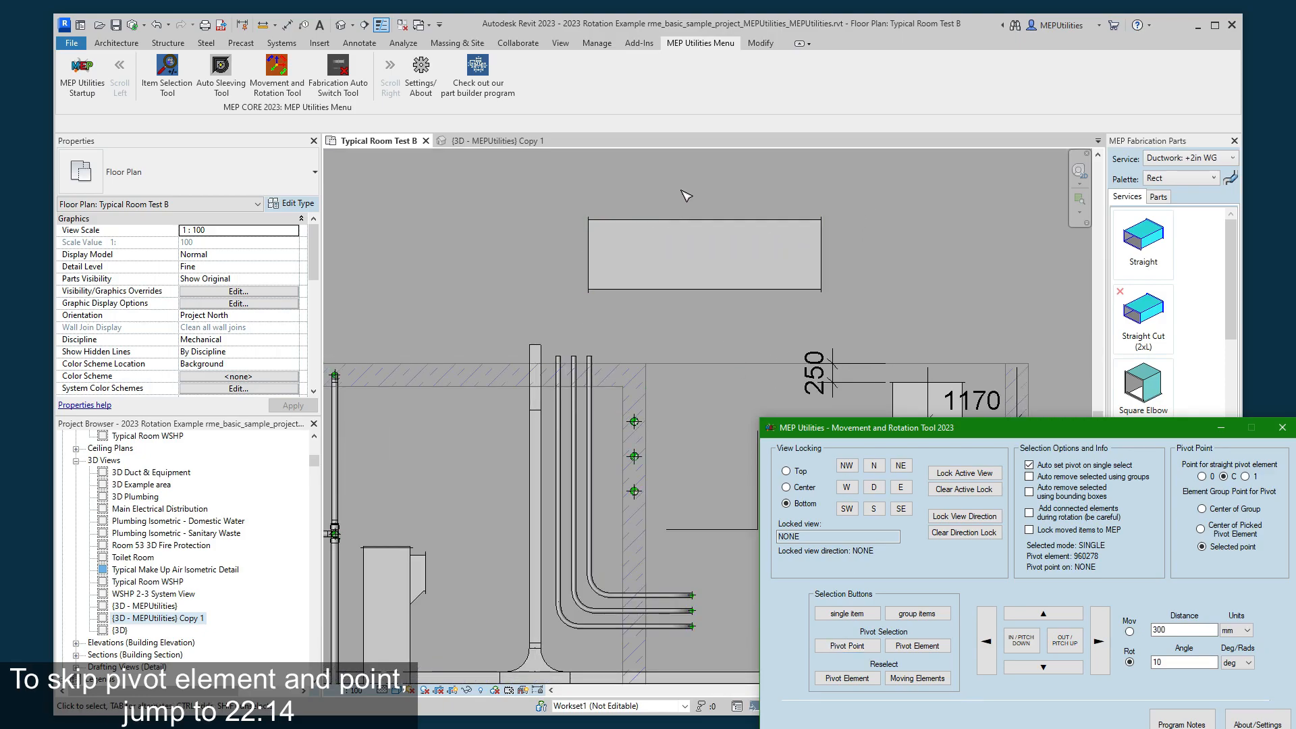
scroll(683, 193, down, 5)
middle_drag(701, 210, 699, 238)
scroll(697, 236, up, 5)
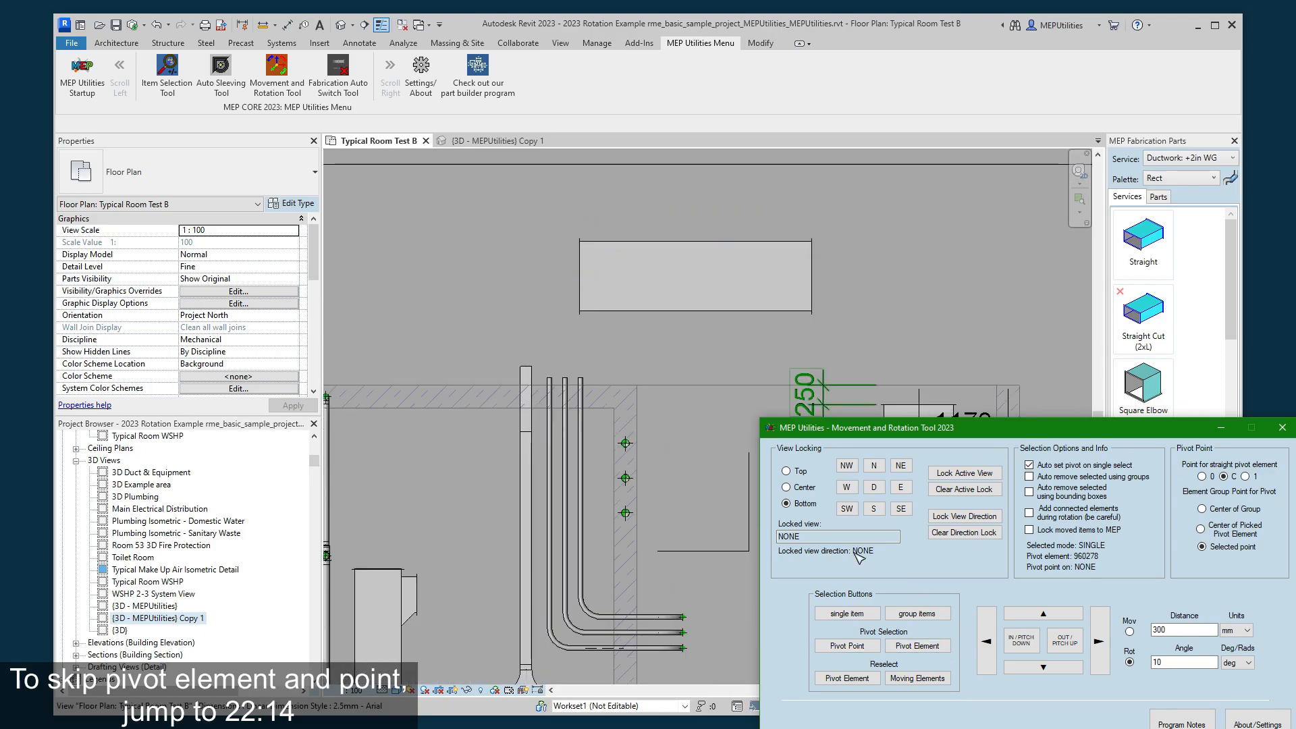
click(852, 646)
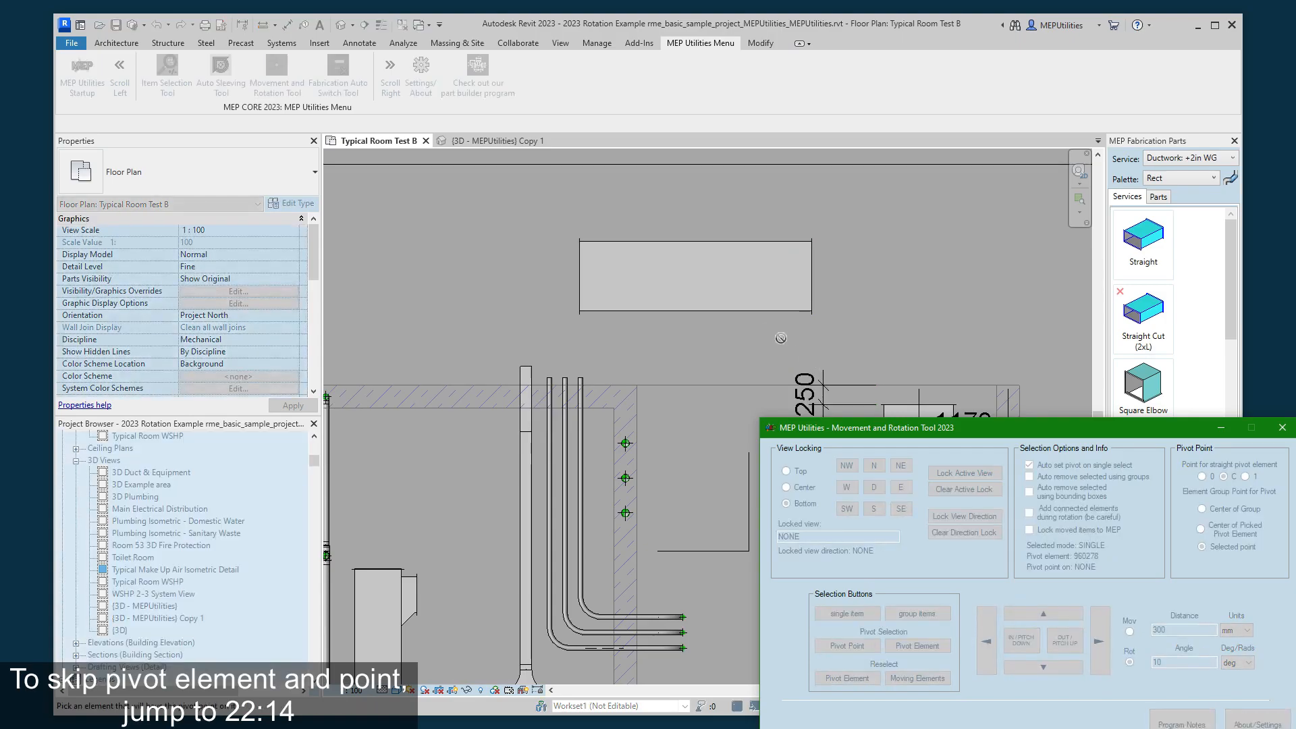
click(690, 289)
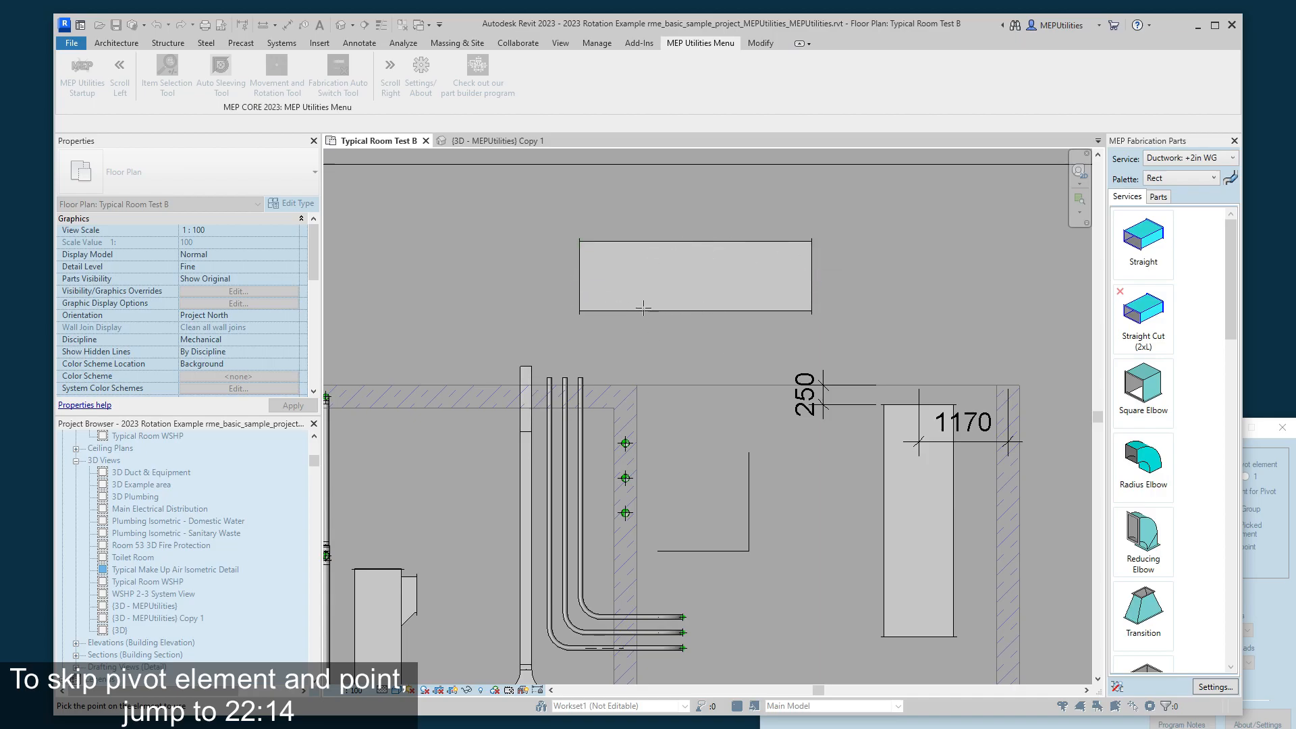
scroll(658, 257, up, 3)
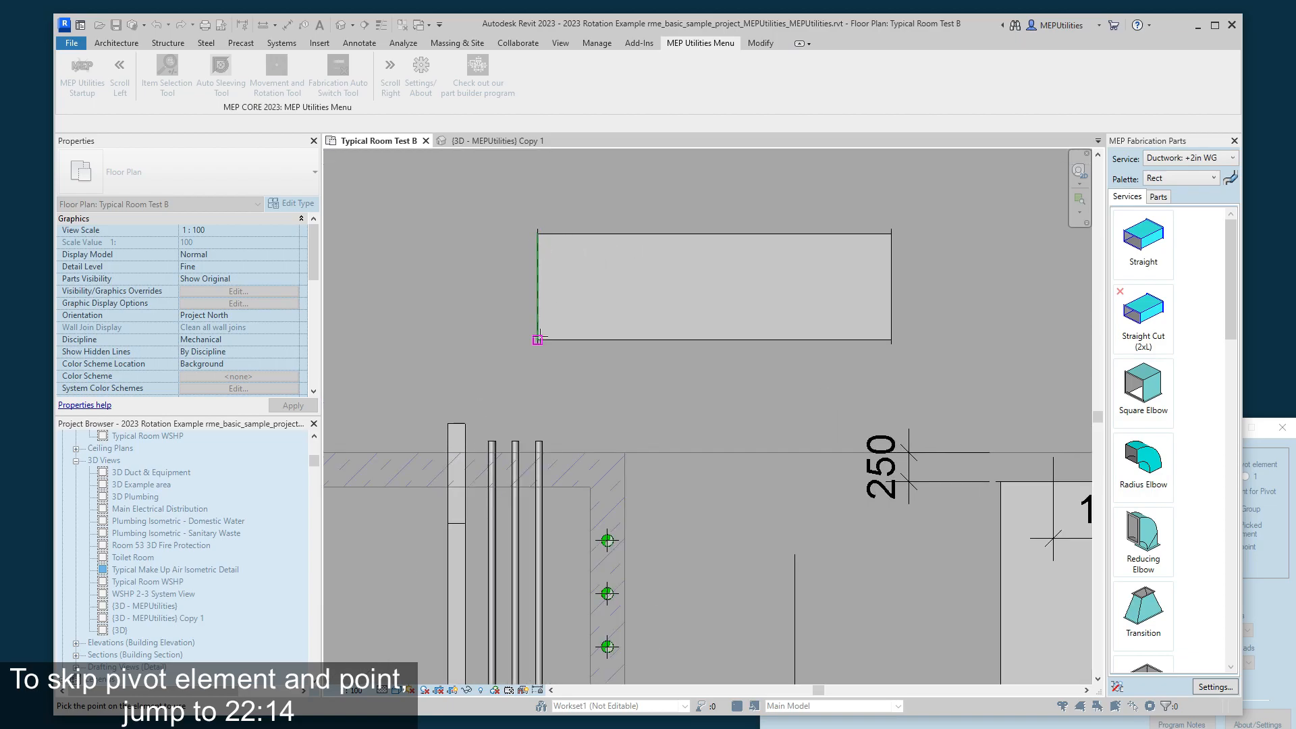
click(537, 339)
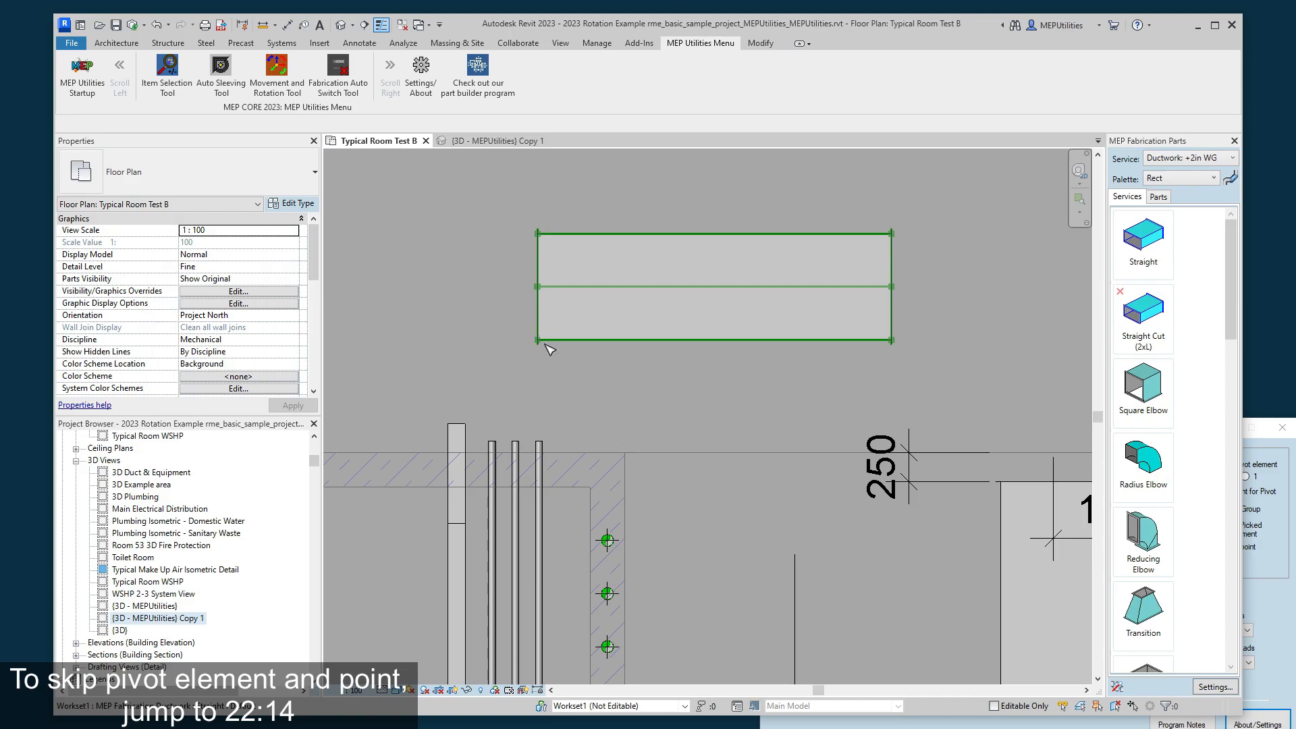
- Rotate the upper duct 20 degrees in plan about its picked corner and back, in 10-degree increments
click(1116, 722)
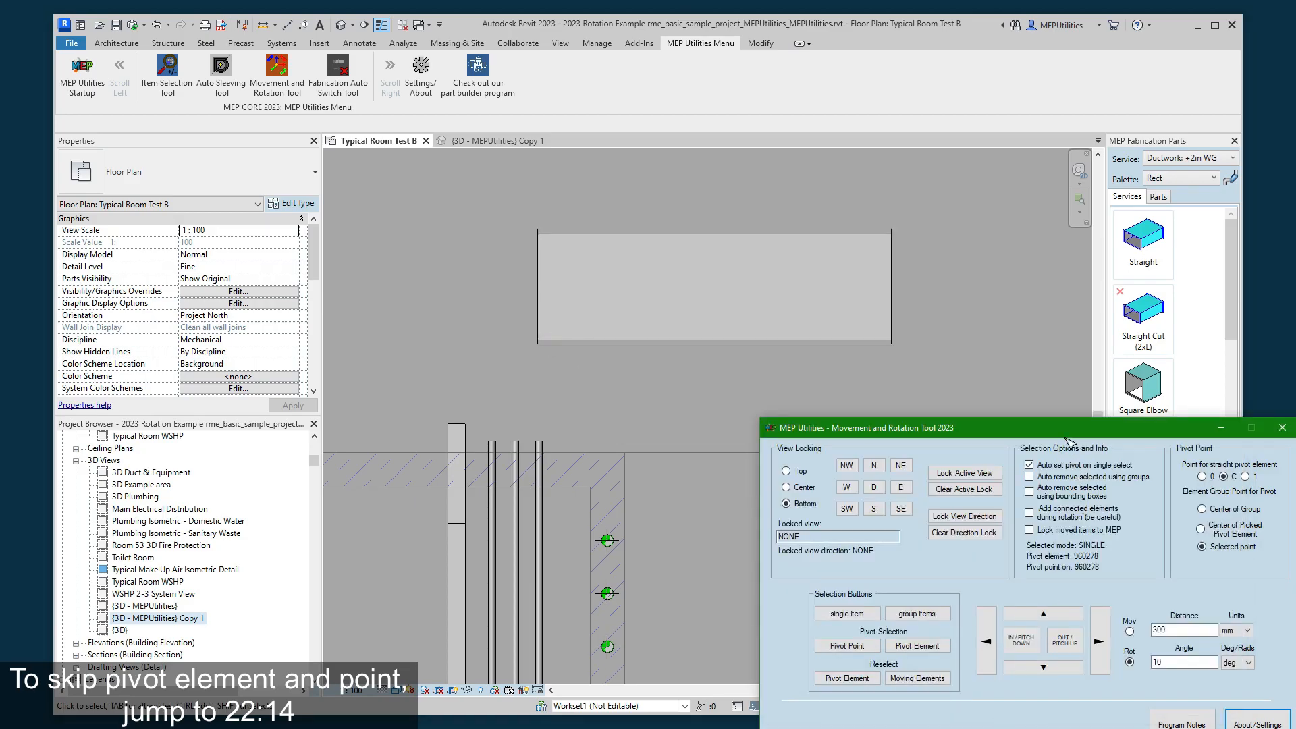
drag(1067, 440, 1001, 418)
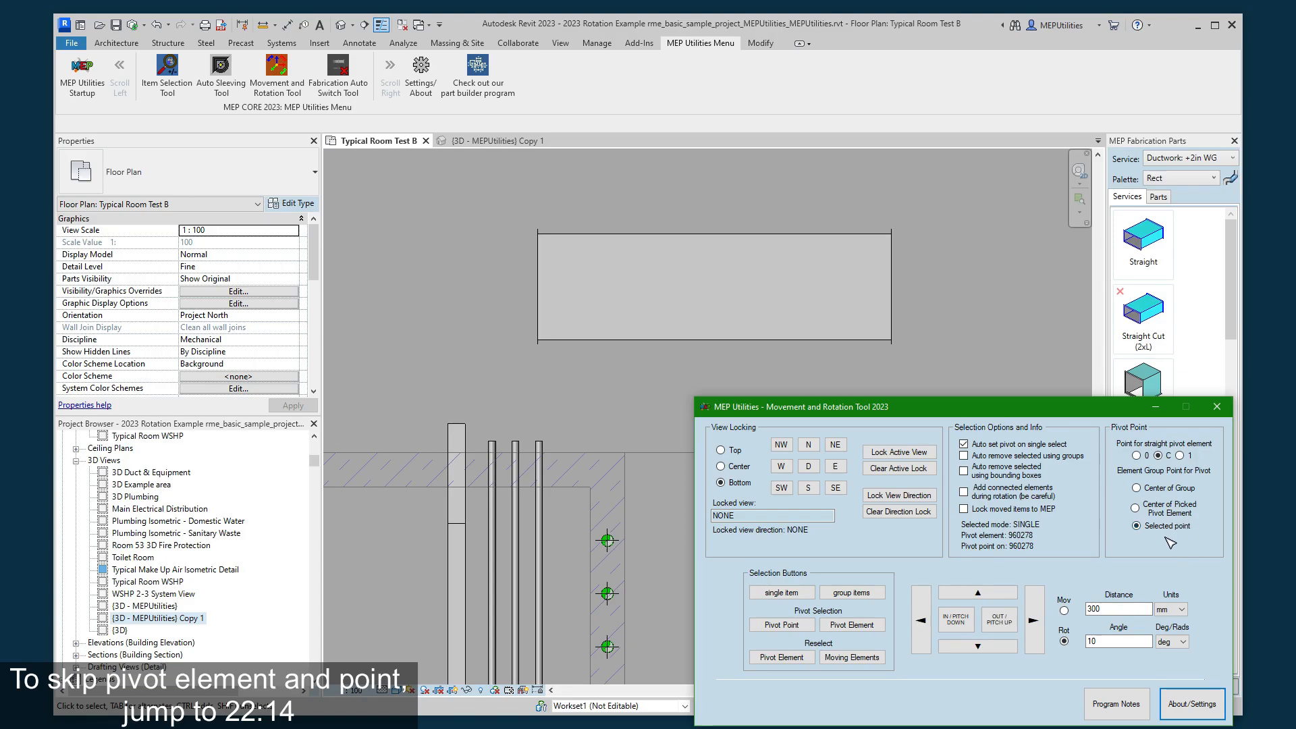
click(1012, 620)
click(1013, 620)
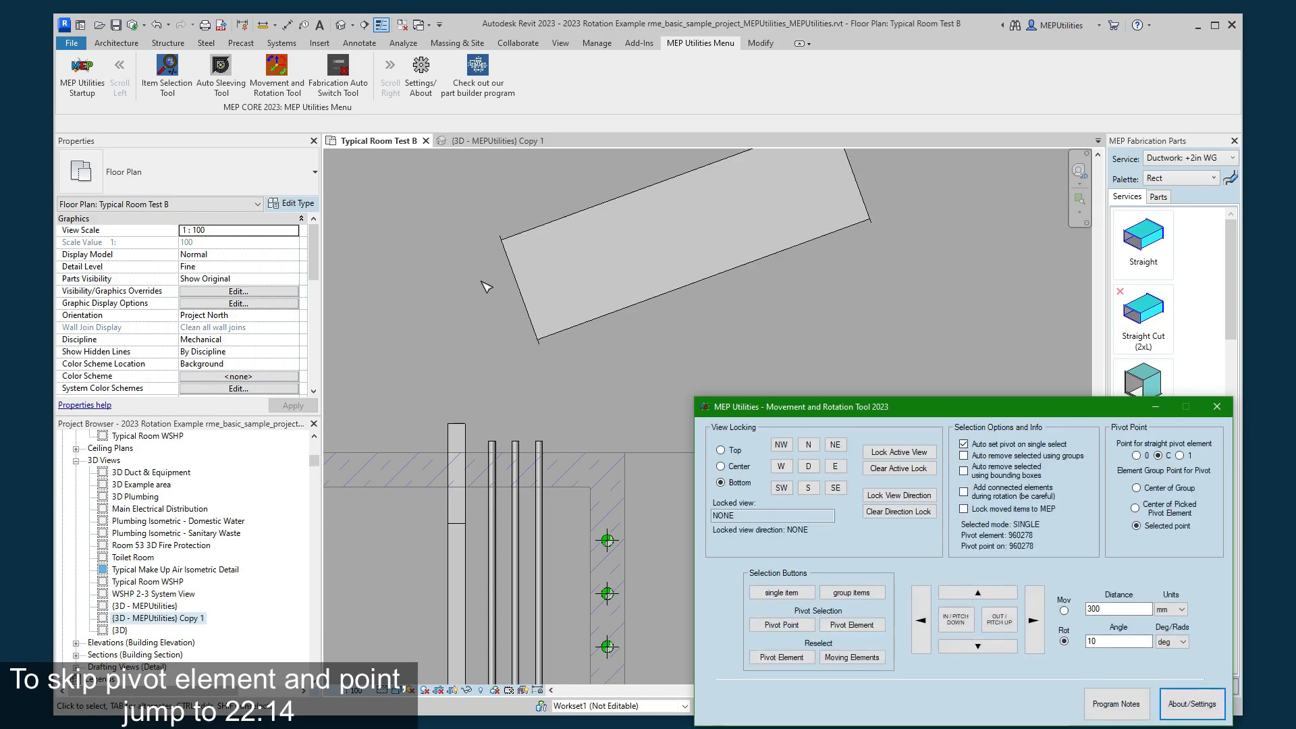
click(954, 621)
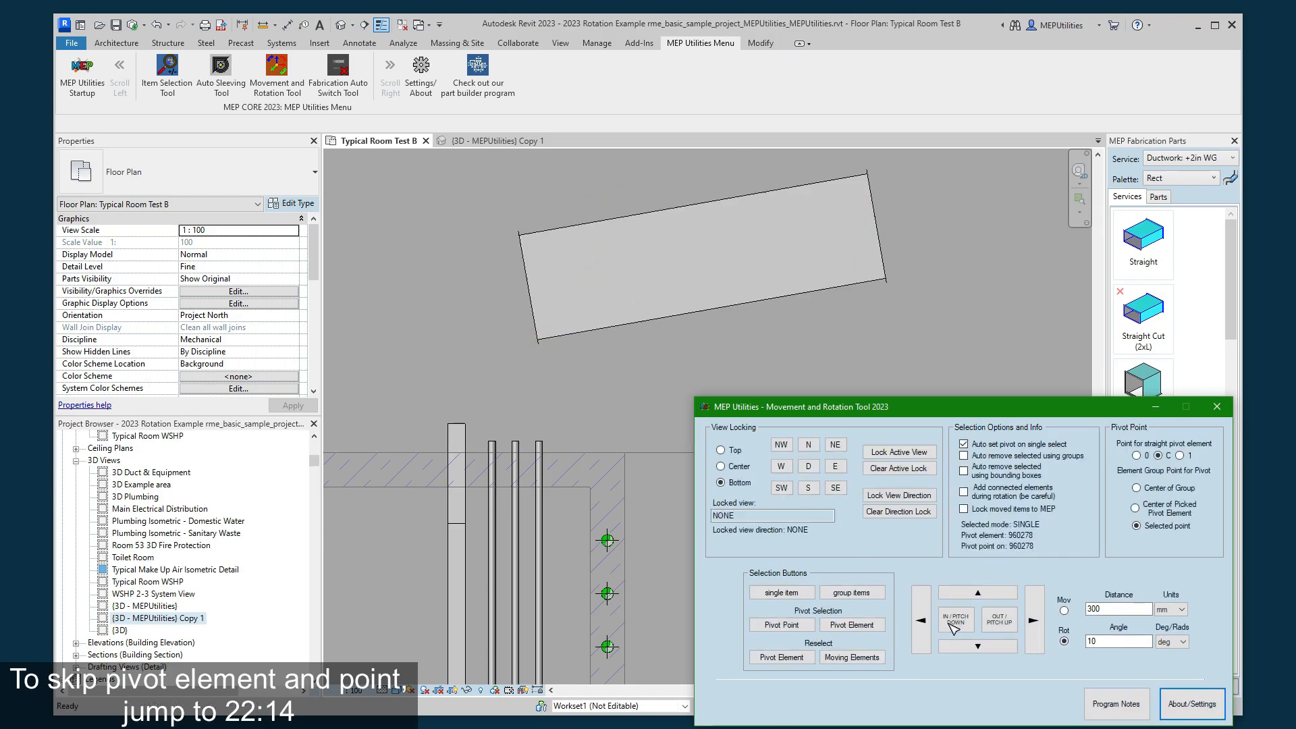
click(963, 617)
- Test 10-degree tilts of the duct upward and sideways plus an in-plan rotation about the picked corner, and reverse them
click(987, 593)
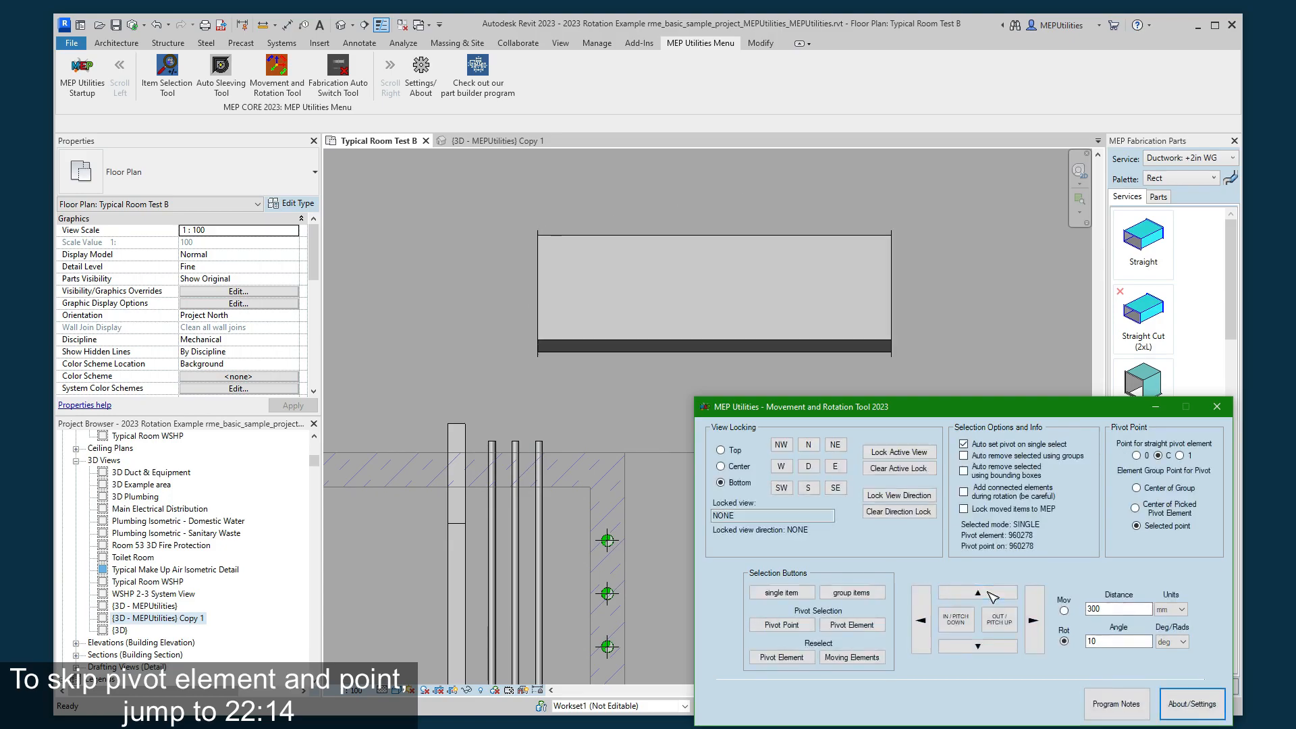
click(995, 648)
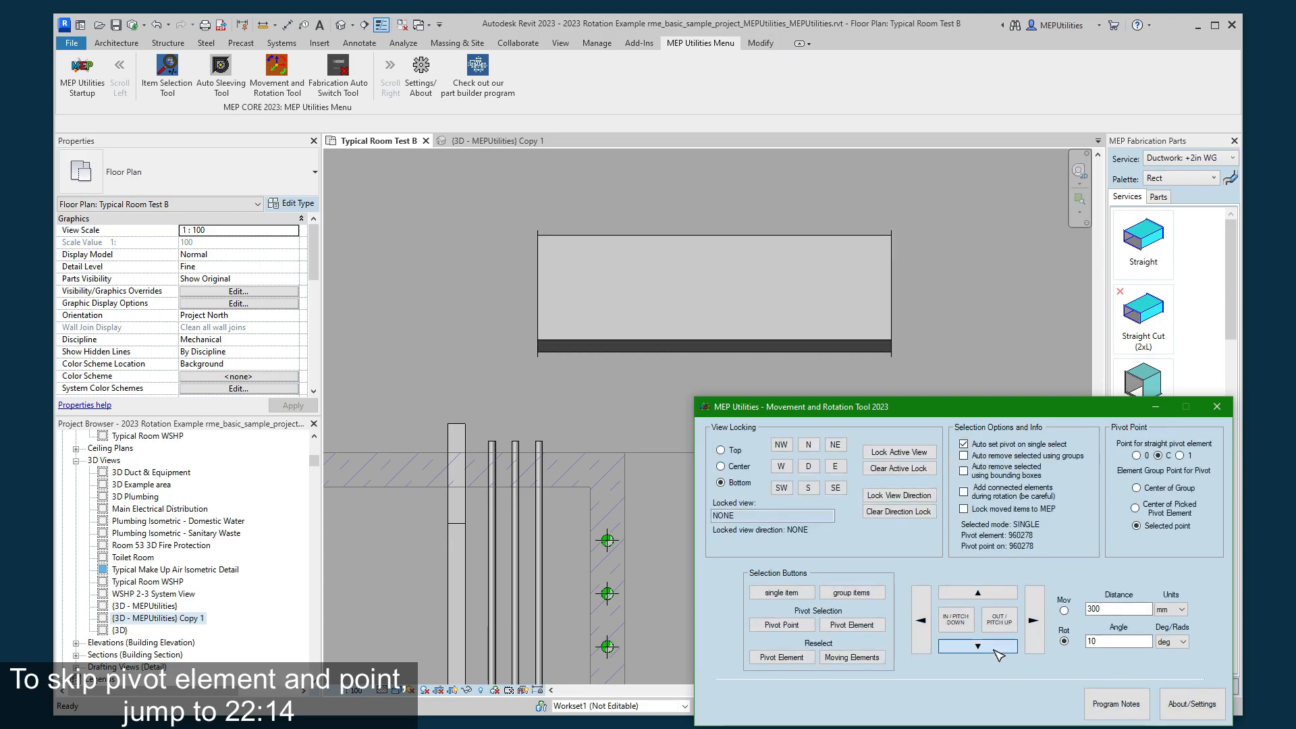
click(954, 620)
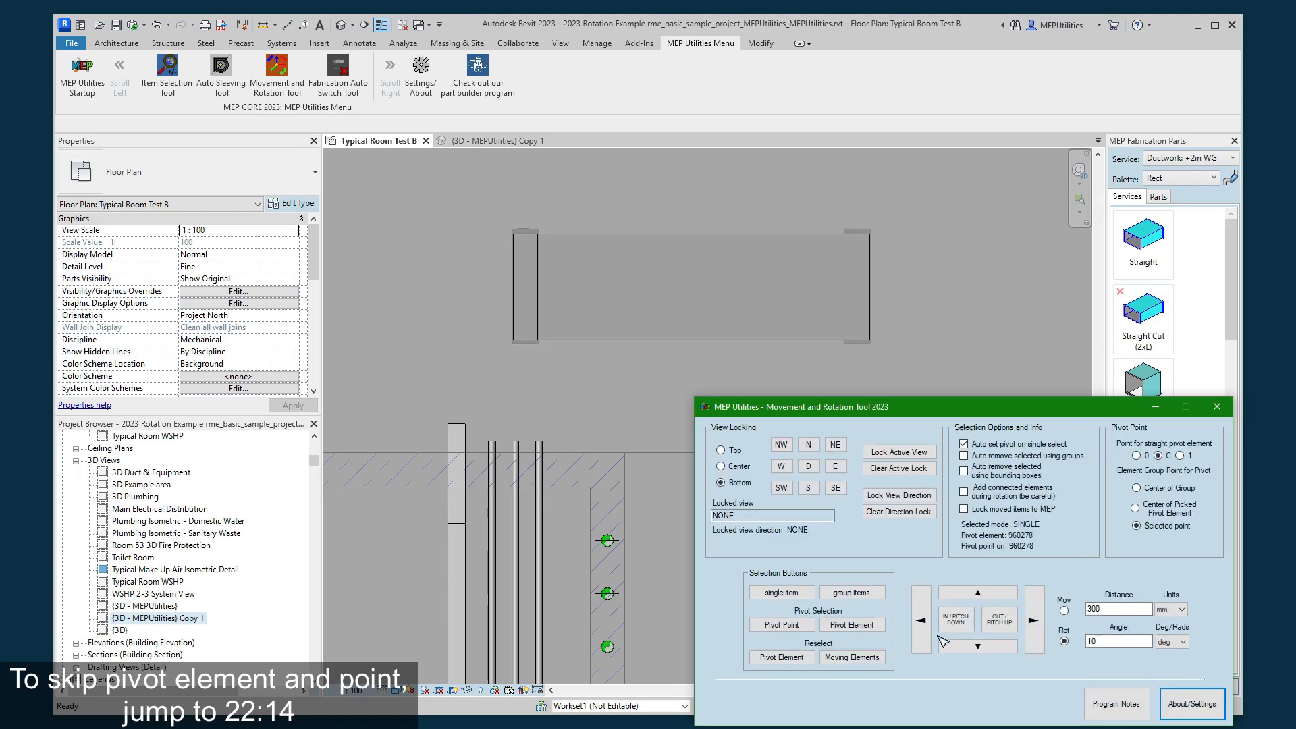
click(994, 623)
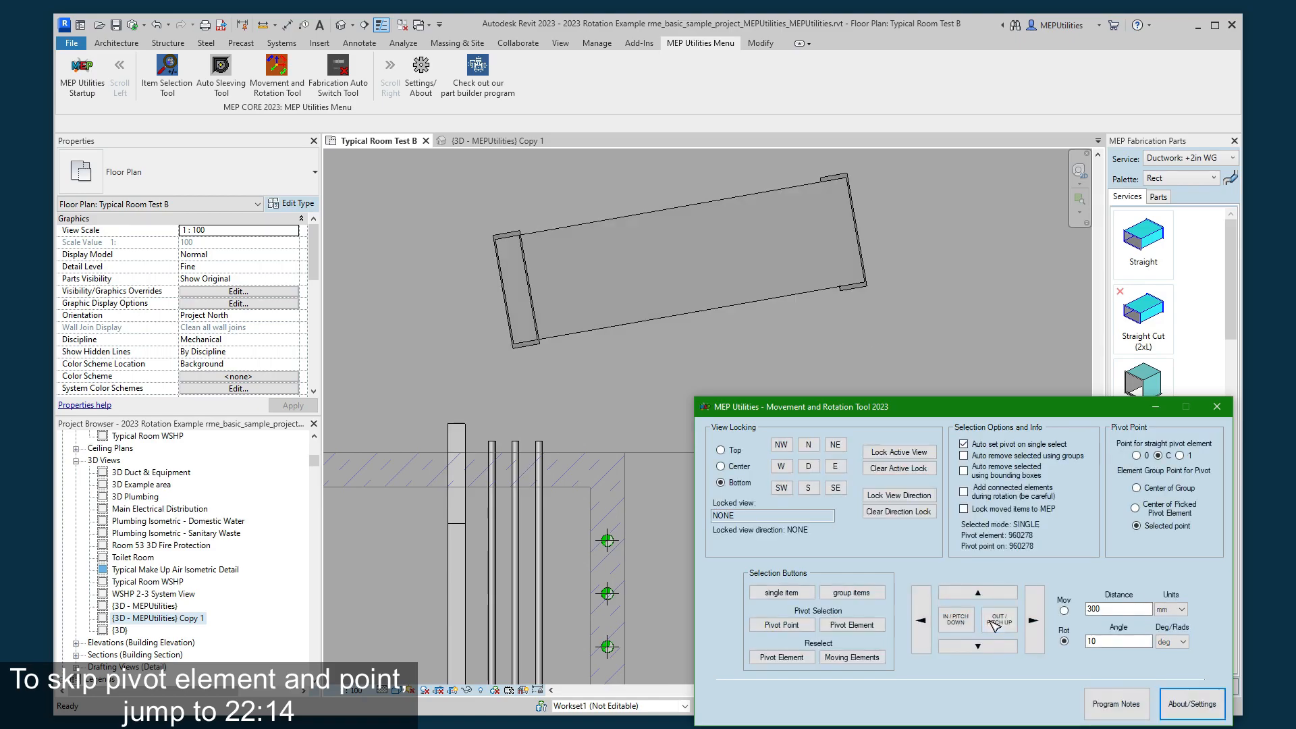
click(969, 625)
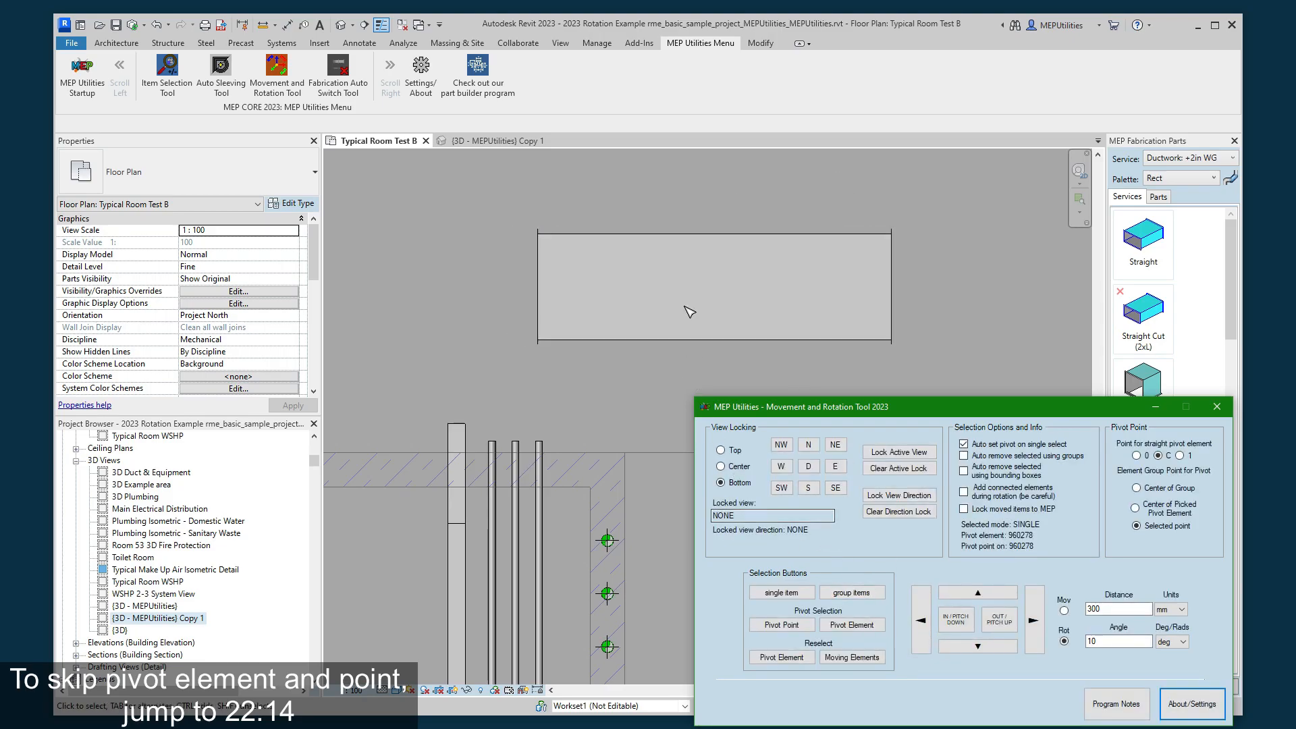
- Pick the lower-right corner of the separate vertical duct near the right-hand wall as the pivot point
scroll(756, 300, down, 5)
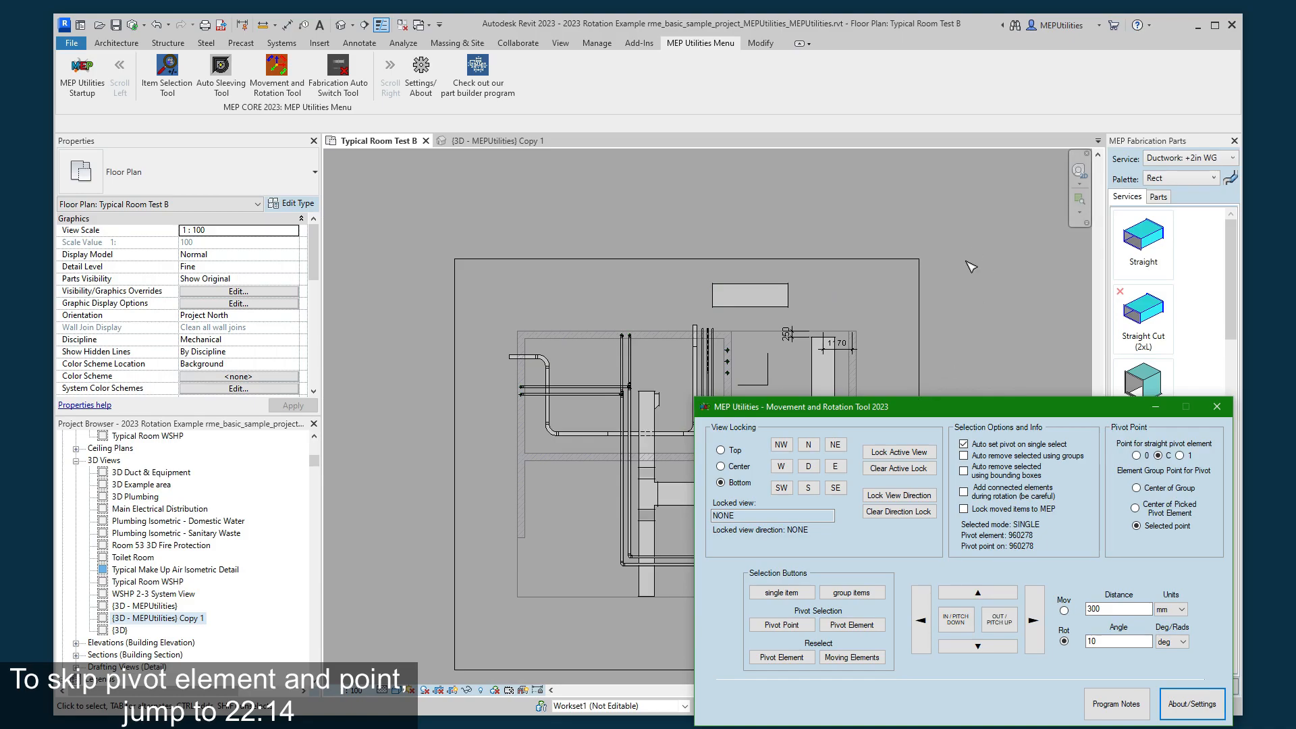
scroll(864, 402, up, 3)
click(791, 351)
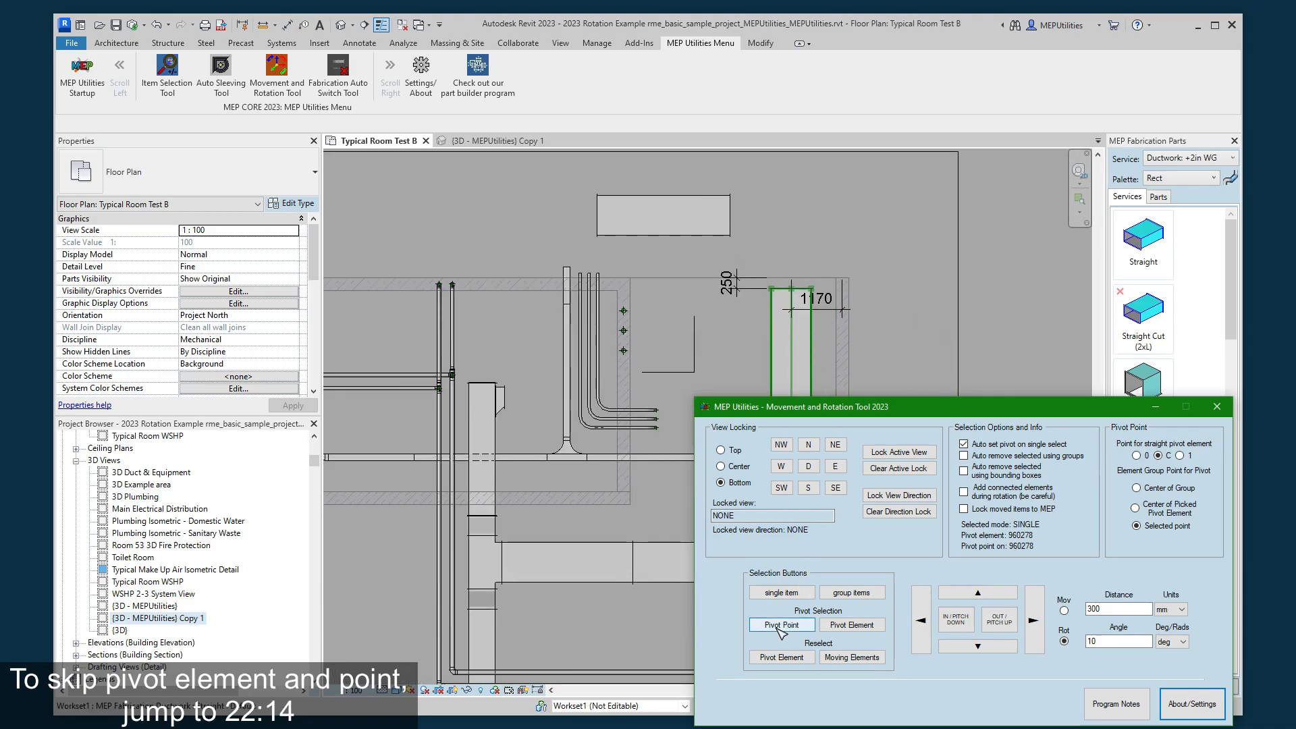
click(788, 626)
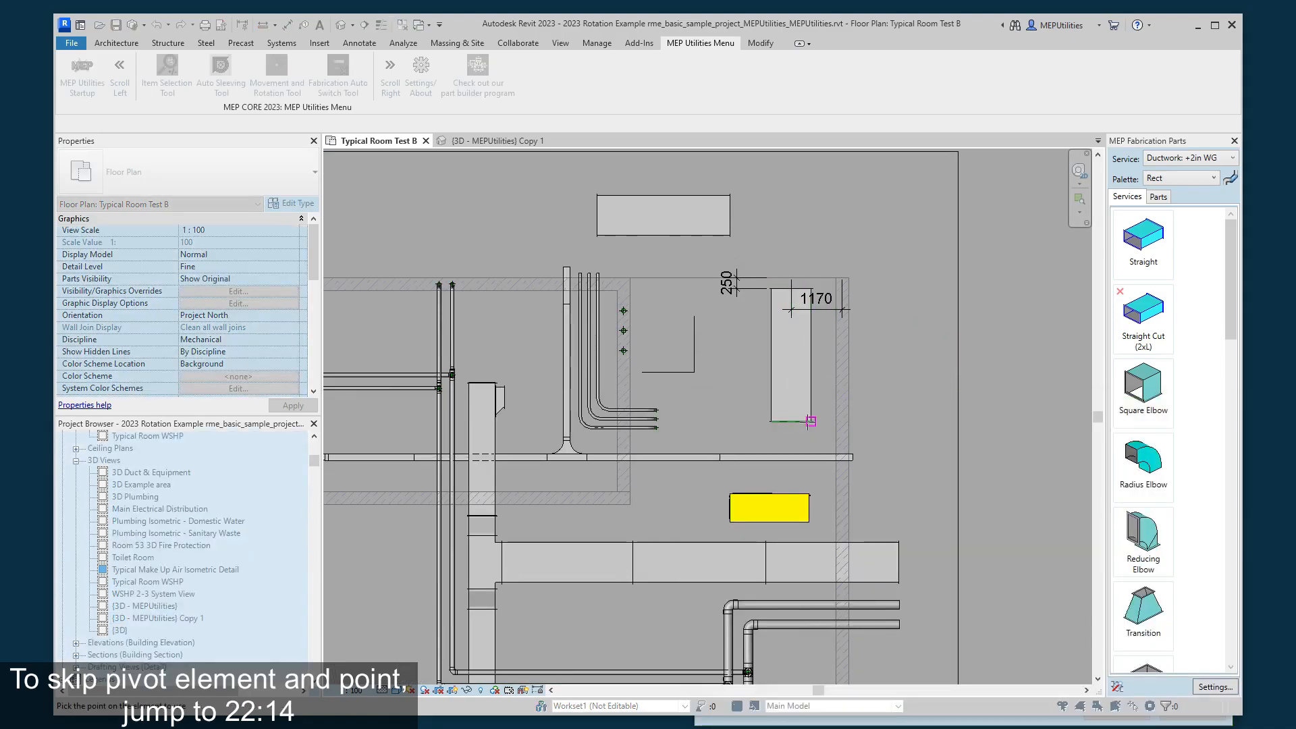
click(811, 422)
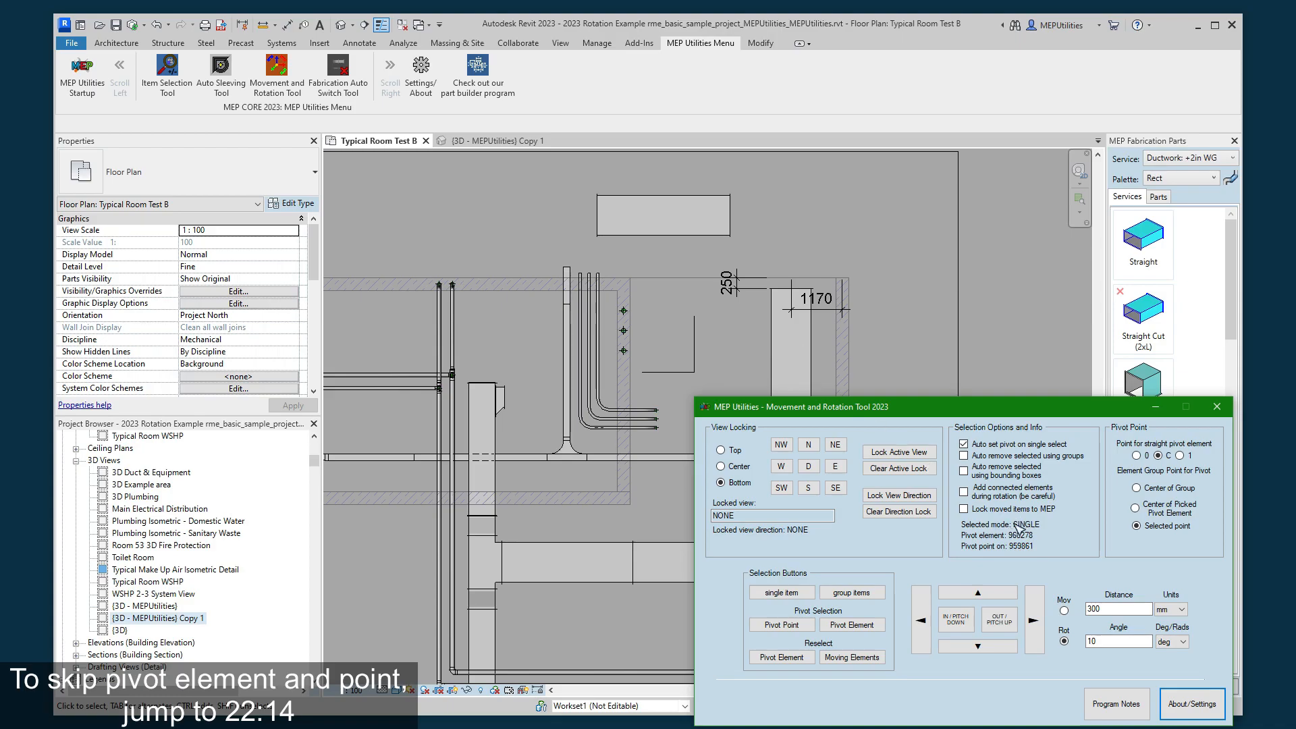
- Rotate the upper duct 20 degrees each way about the vertical duct's corner in 10-degree increments and return it
click(1000, 623)
click(1000, 623)
click(963, 629)
click(962, 629)
click(962, 629)
click(963, 629)
click(1006, 623)
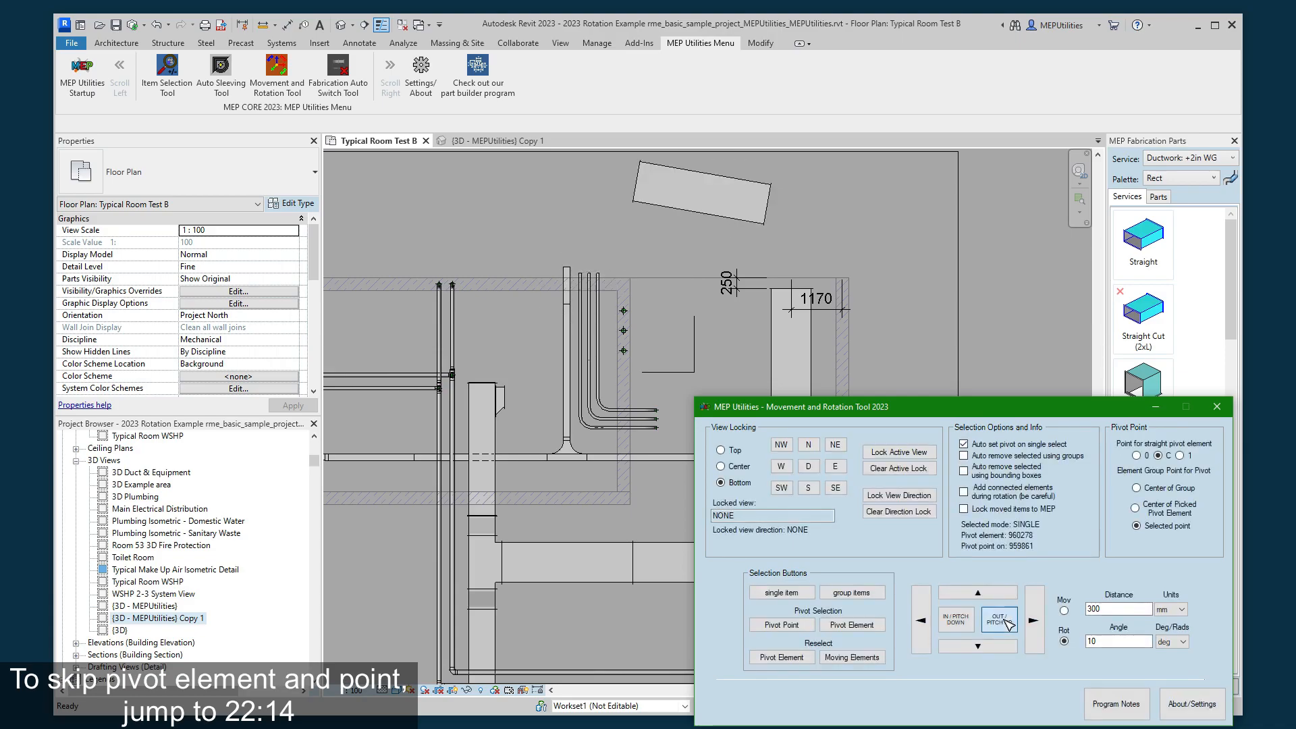
click(1006, 624)
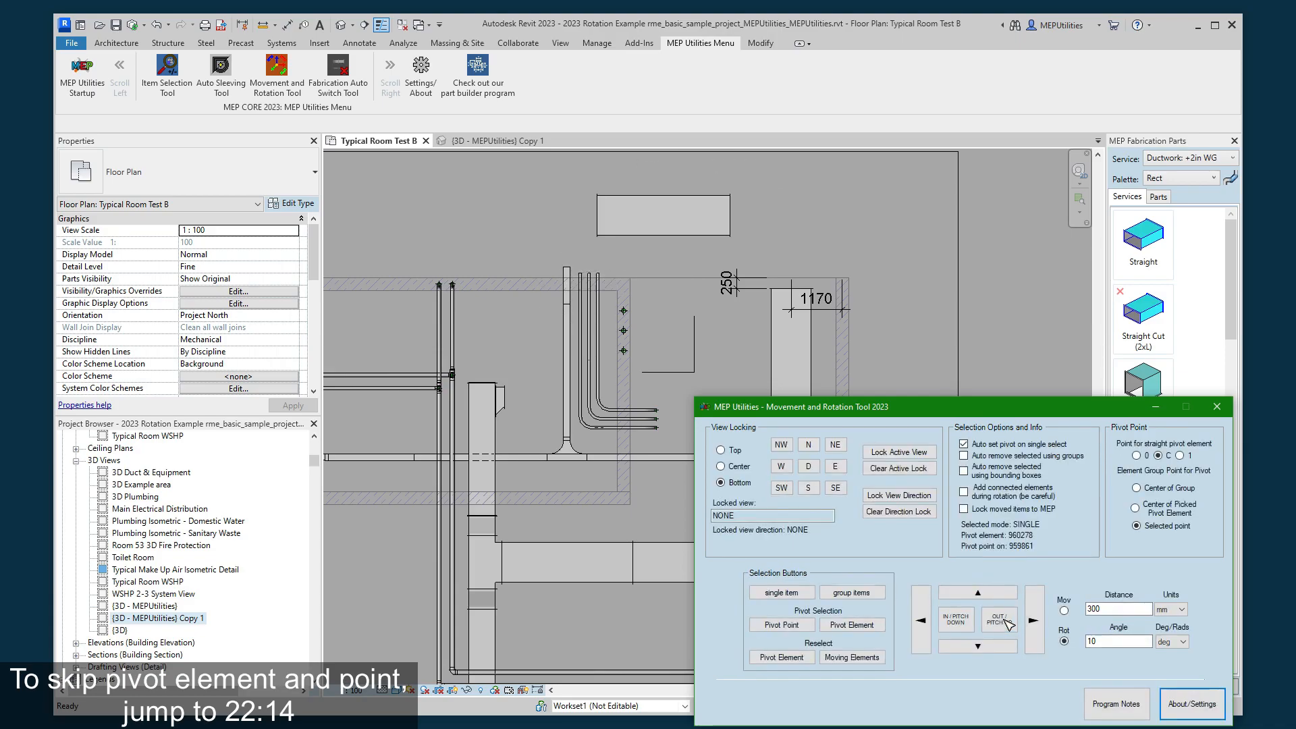
- Pick the vertical duct as pivot element, with the group pivot at Center of Picked Pivot Element and straight element point C
click(852, 625)
click(786, 358)
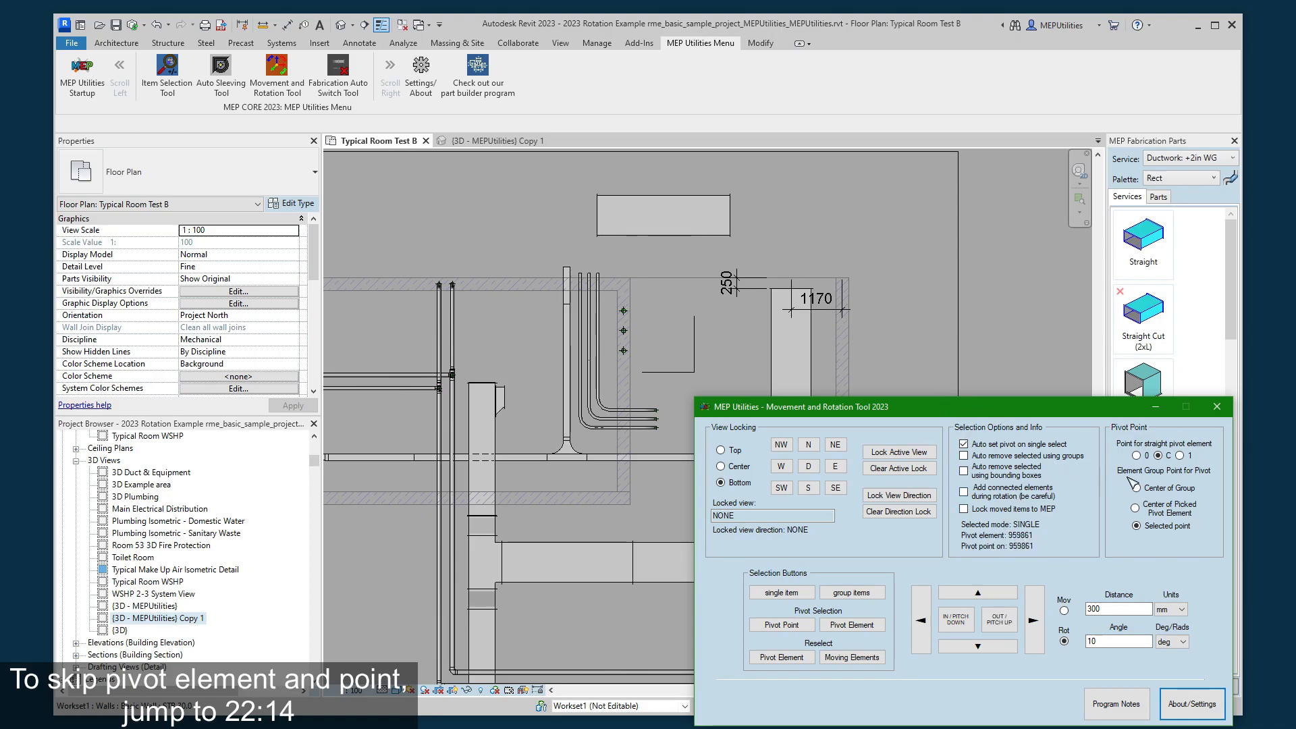
click(1136, 508)
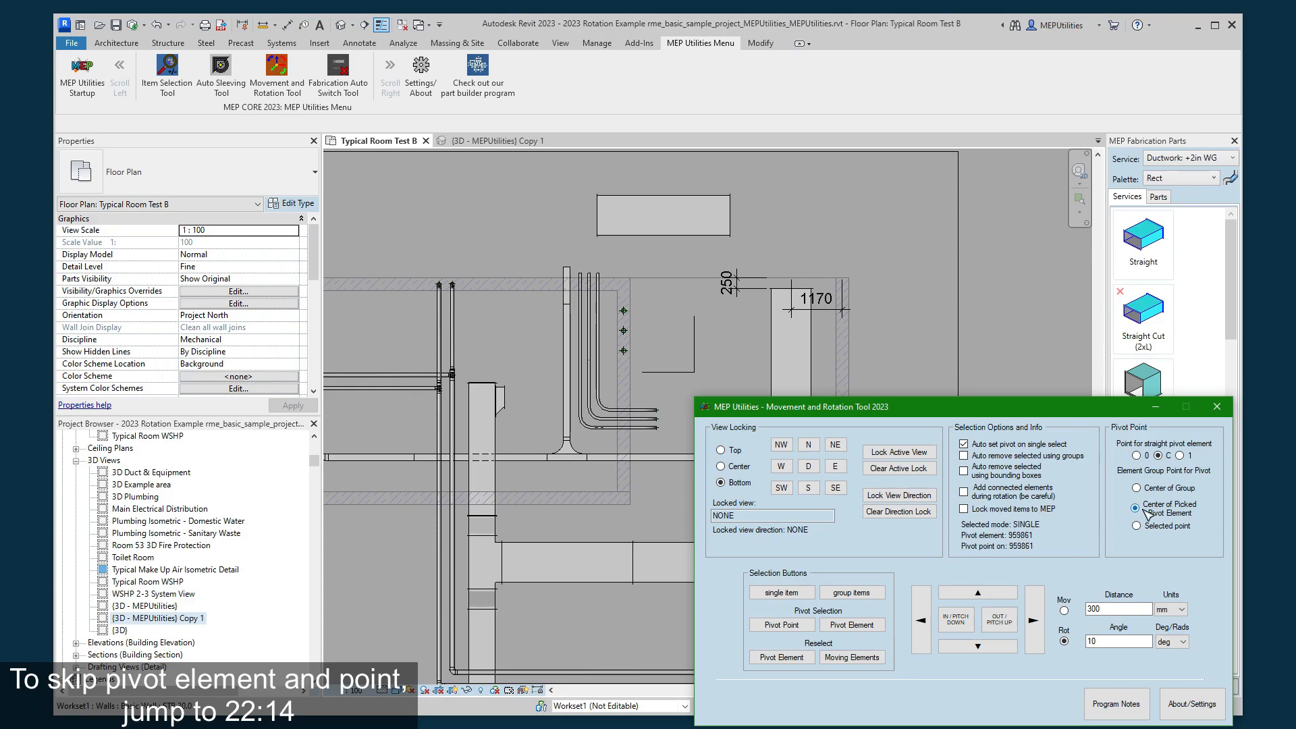
click(1158, 456)
click(1158, 456)
click(1159, 456)
- Rotate the upper duct 20 degrees about the vertical duct's center and back in 10-degree increments
click(1004, 627)
click(1004, 626)
click(953, 625)
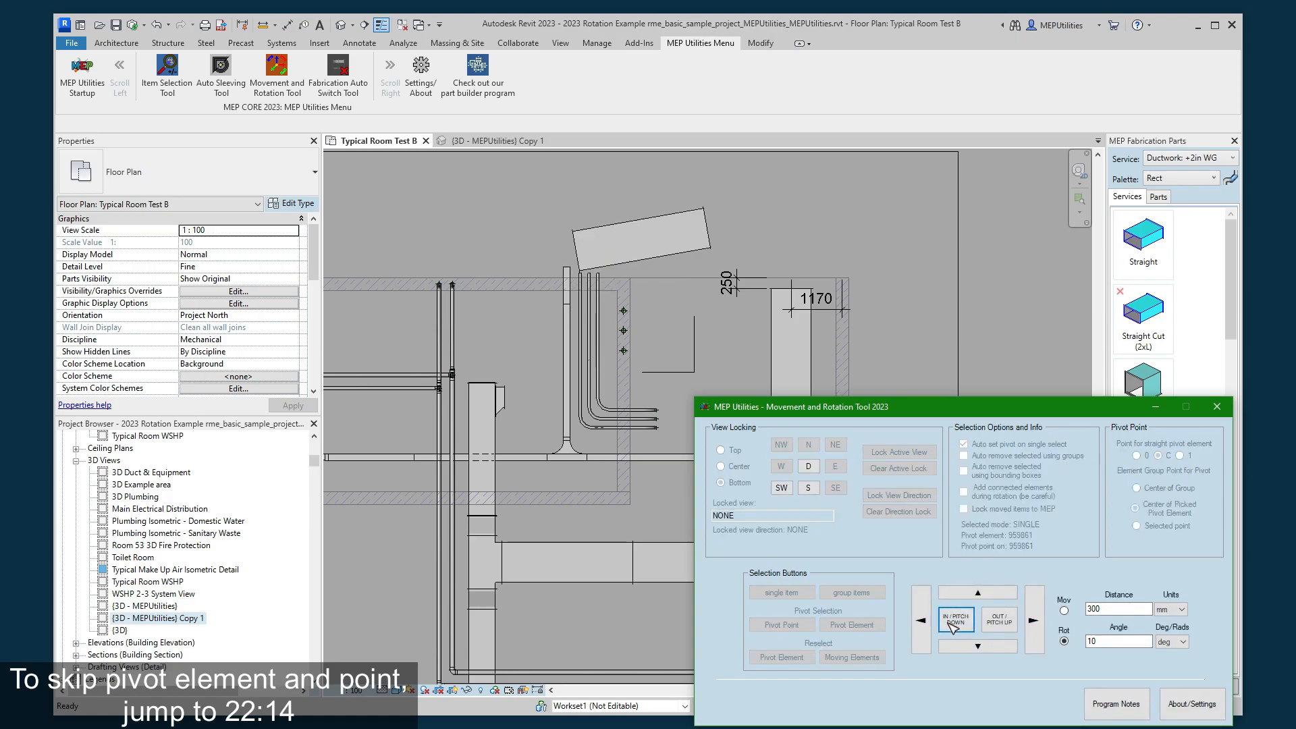
click(953, 626)
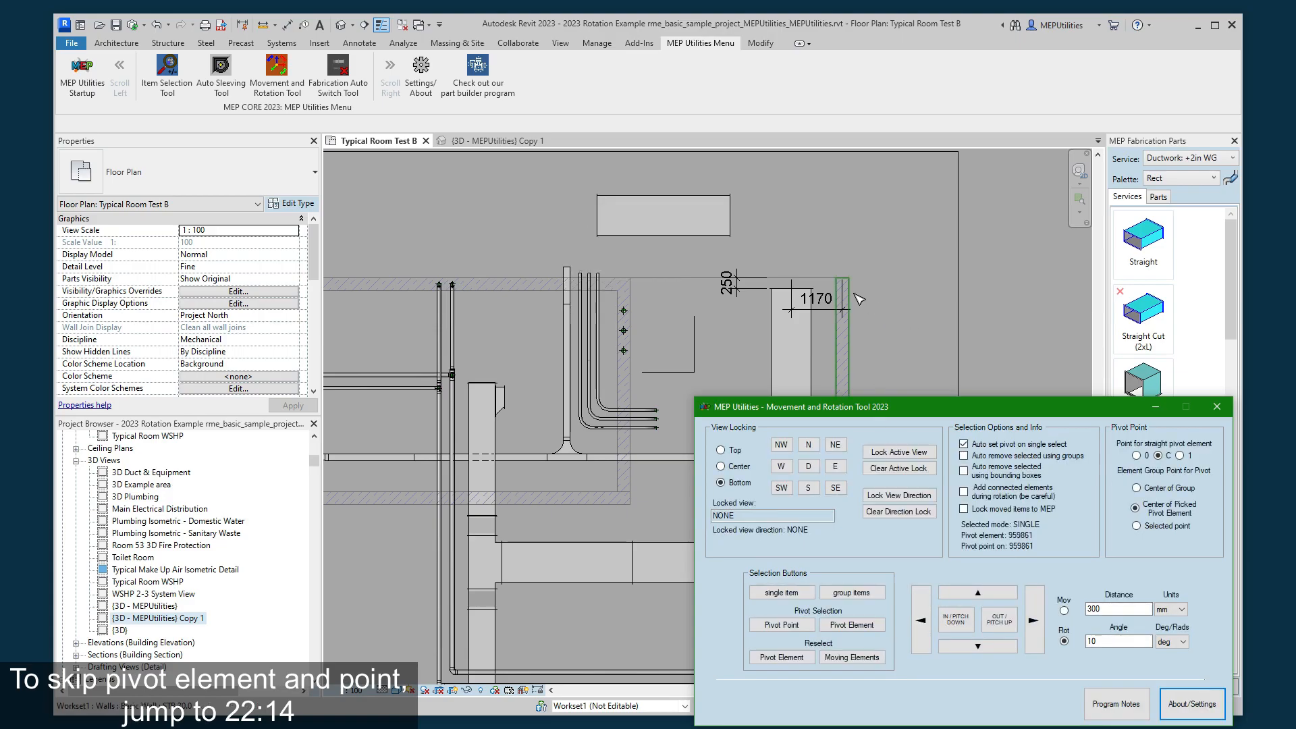
- Select the yellow equipment unit as the single item and pivot element for the rotation
scroll(569, 254, down, 5)
scroll(721, 361, up, 4)
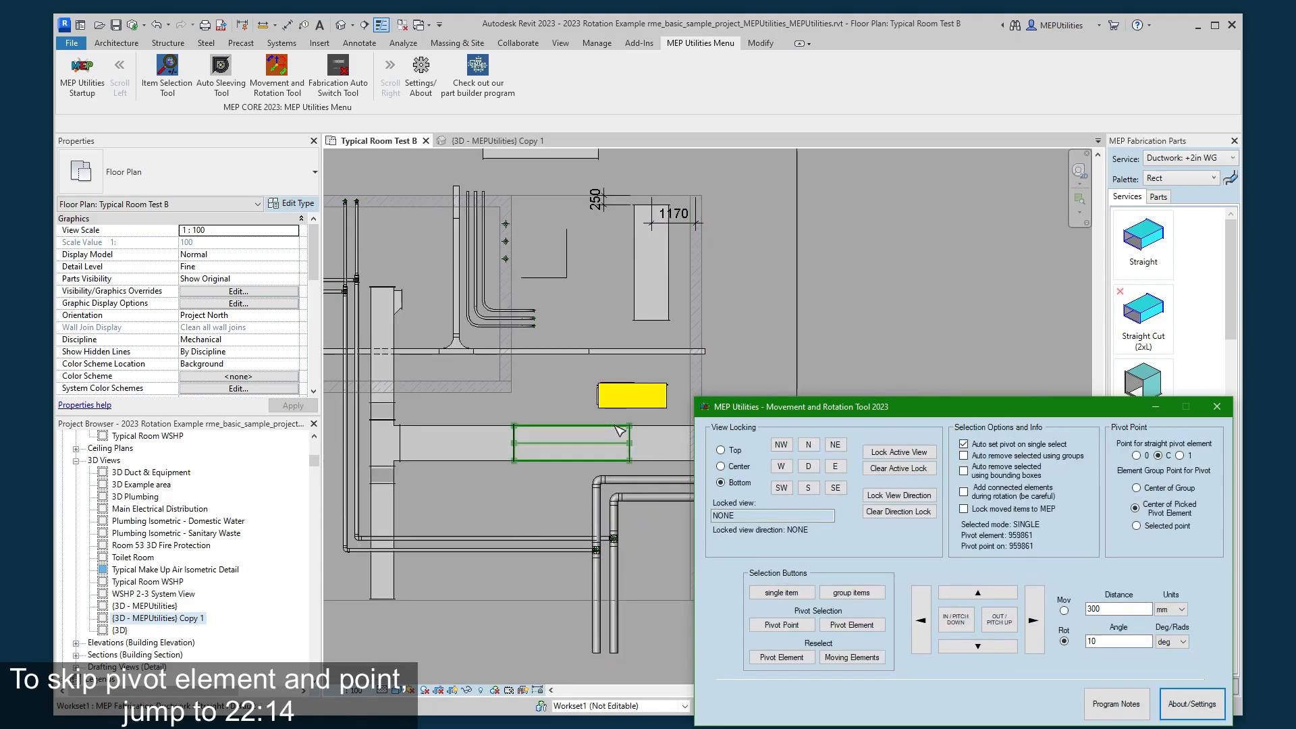
scroll(619, 430, up, 4)
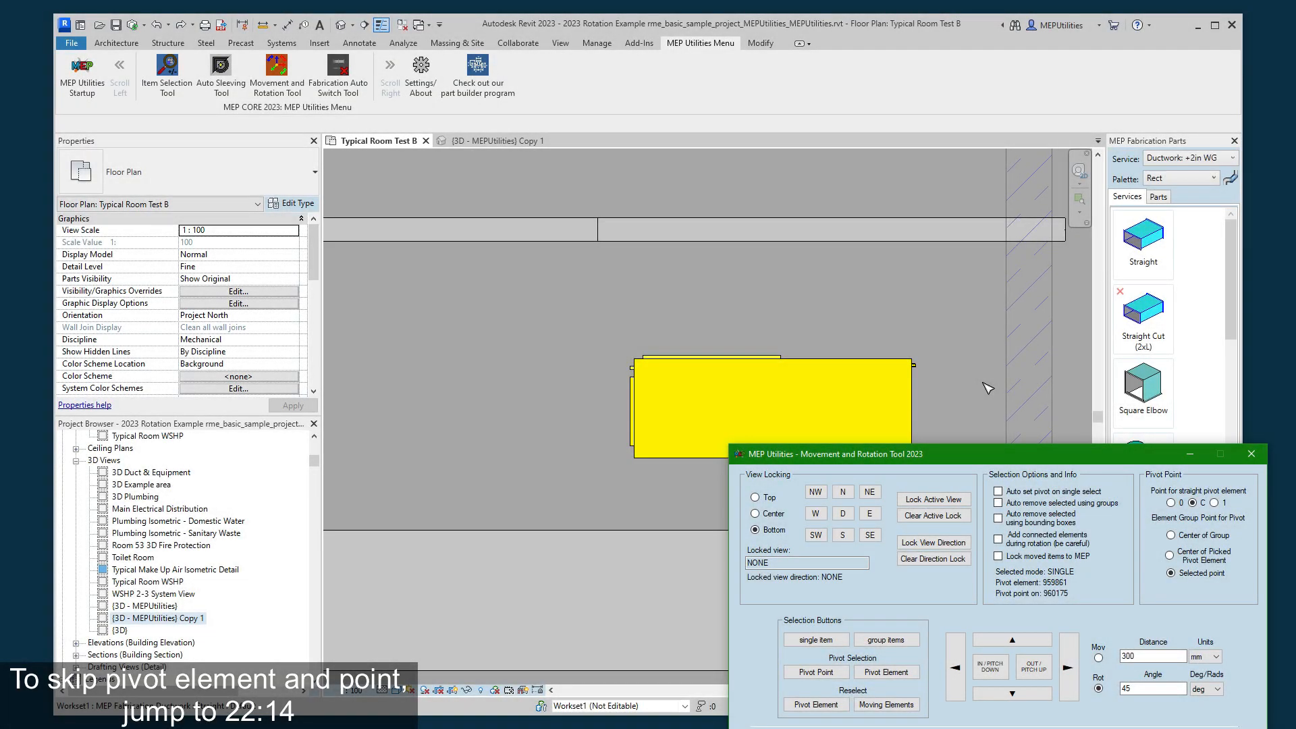
scroll(886, 321, down, 2)
scroll(794, 284, up, 2)
scroll(872, 324, up, 1)
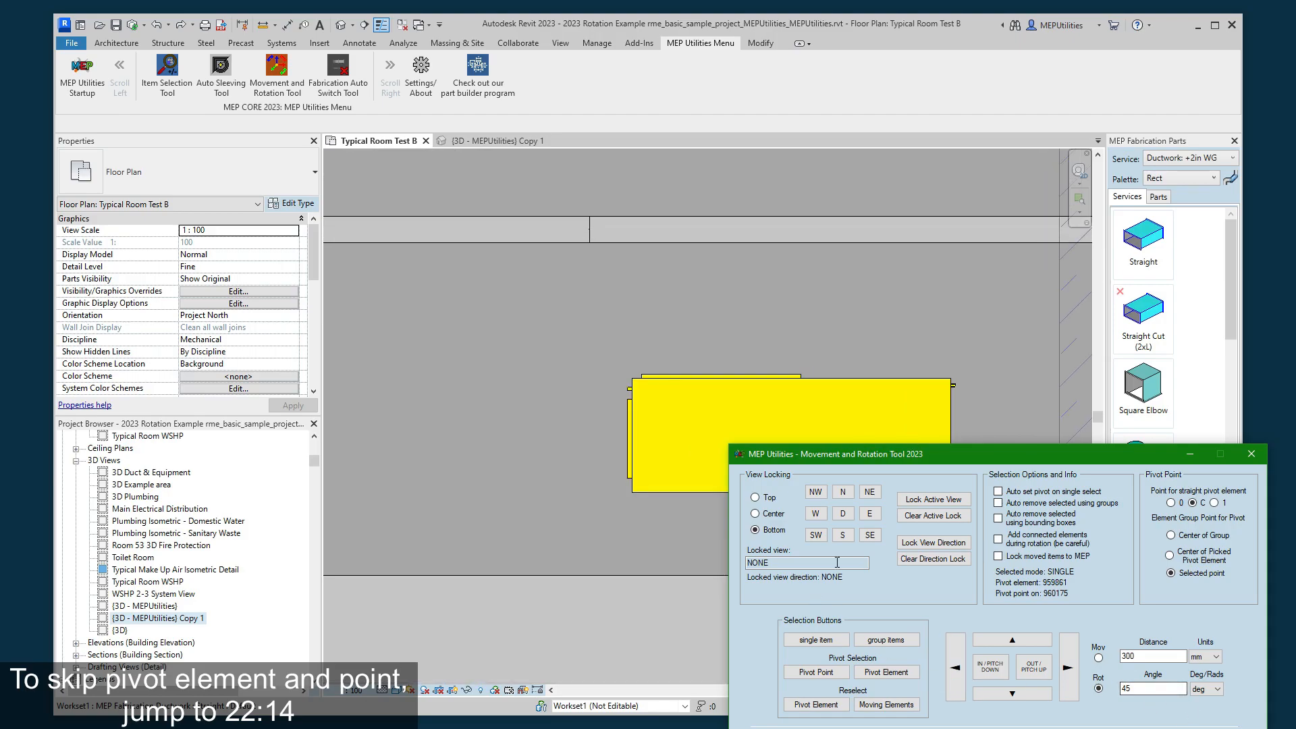
scroll(668, 395, up, 1)
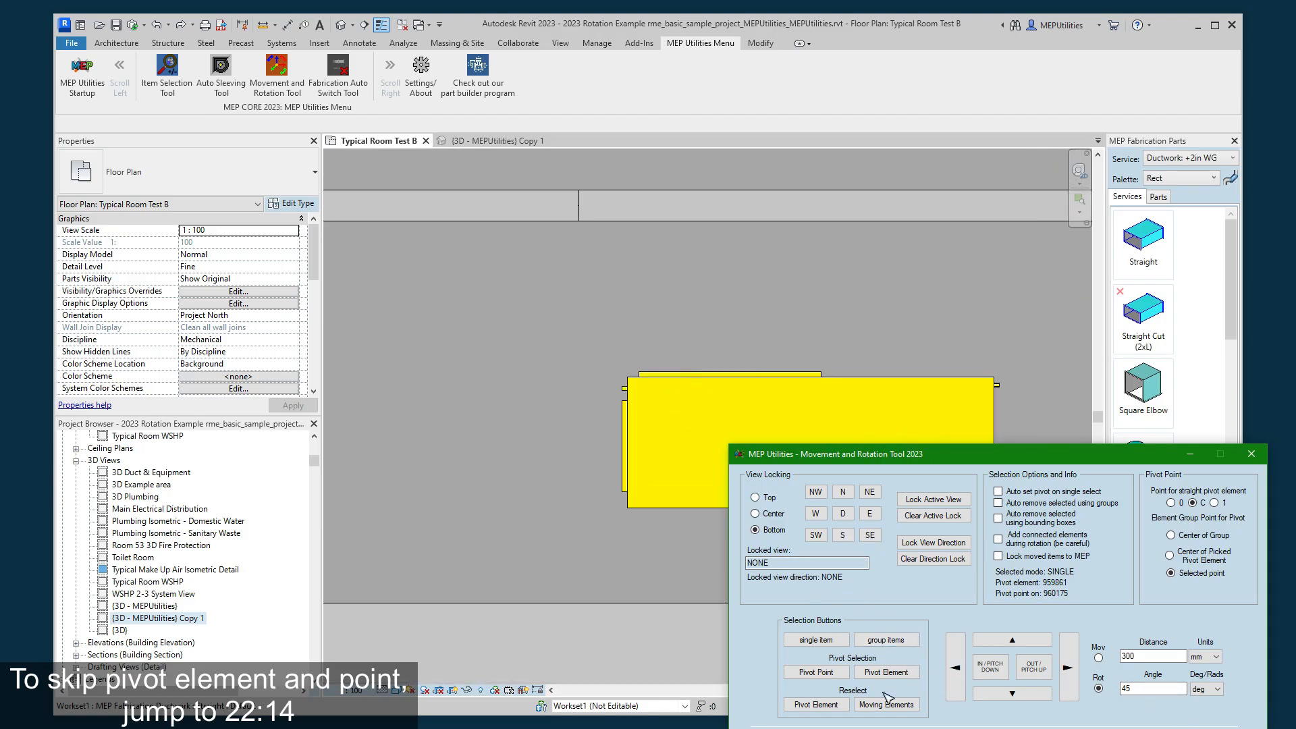
click(827, 673)
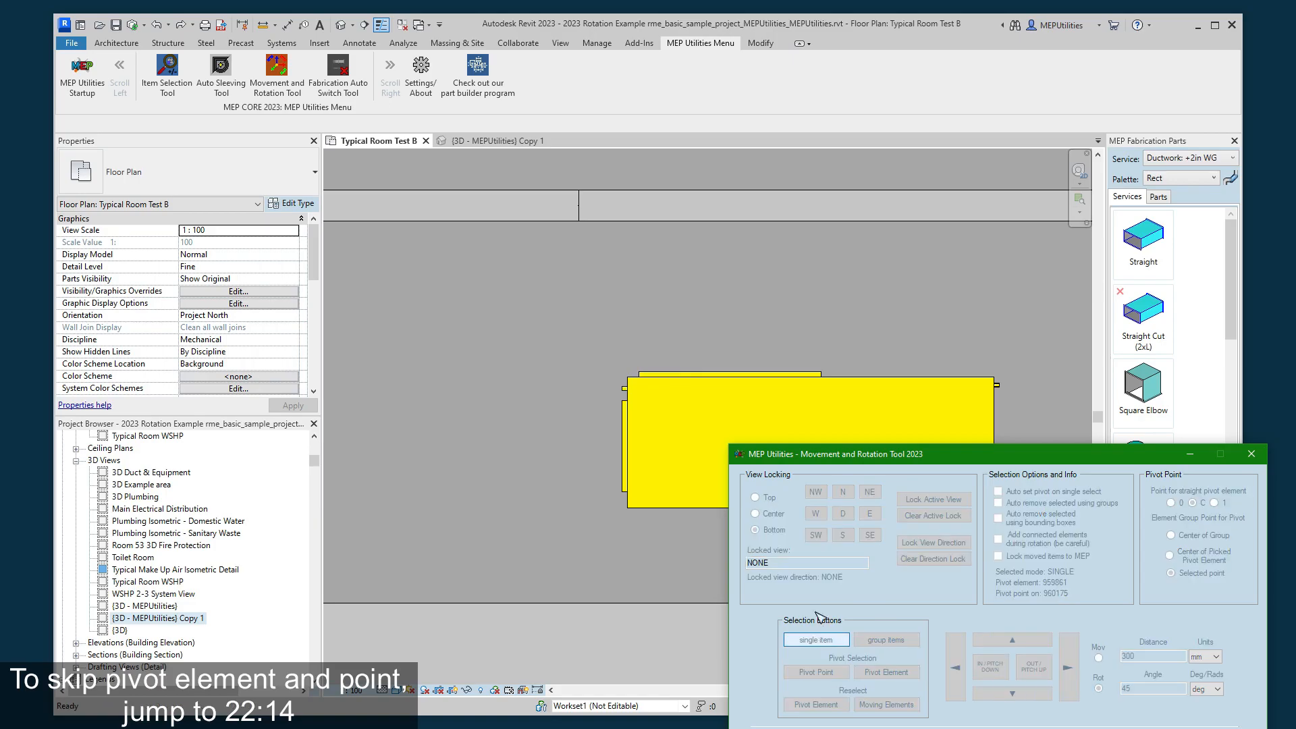
click(768, 401)
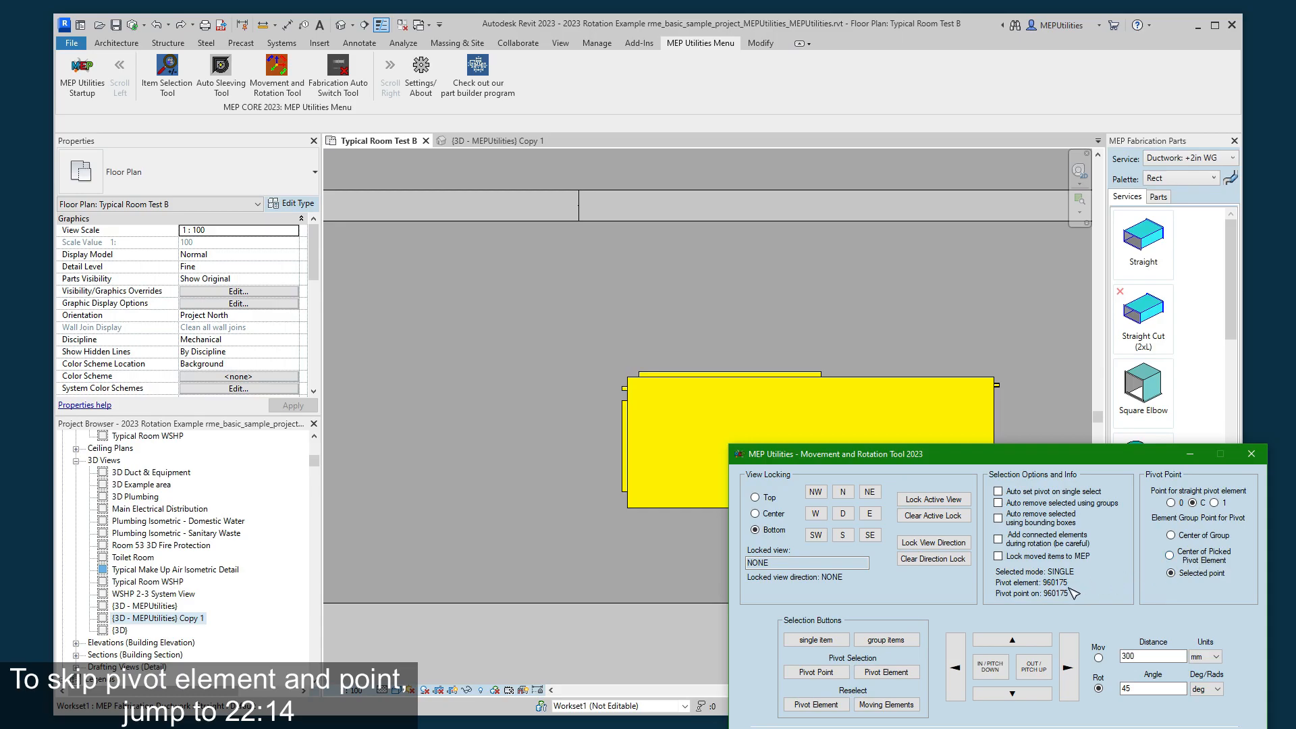
- Set the pivot point at the upper-left corner of the strip along the yellow equipment unit's top edge
click(814, 672)
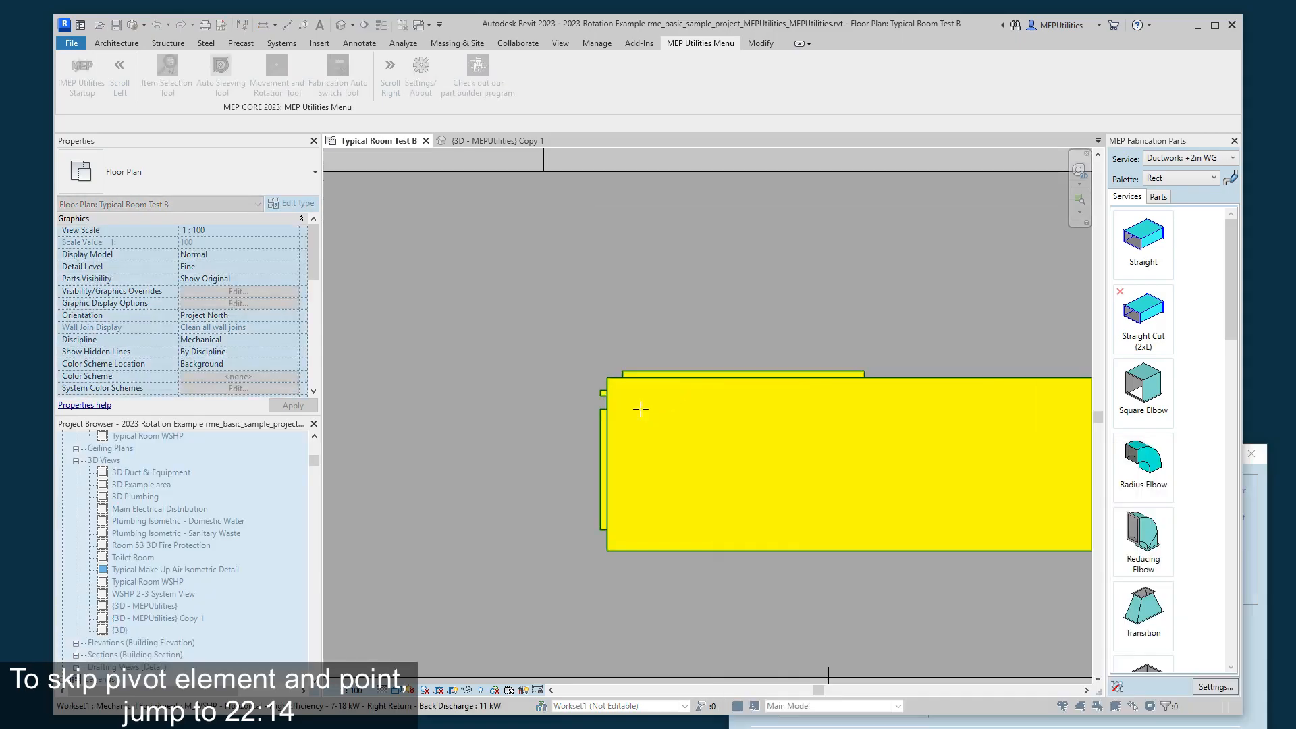
scroll(672, 387, up, 1)
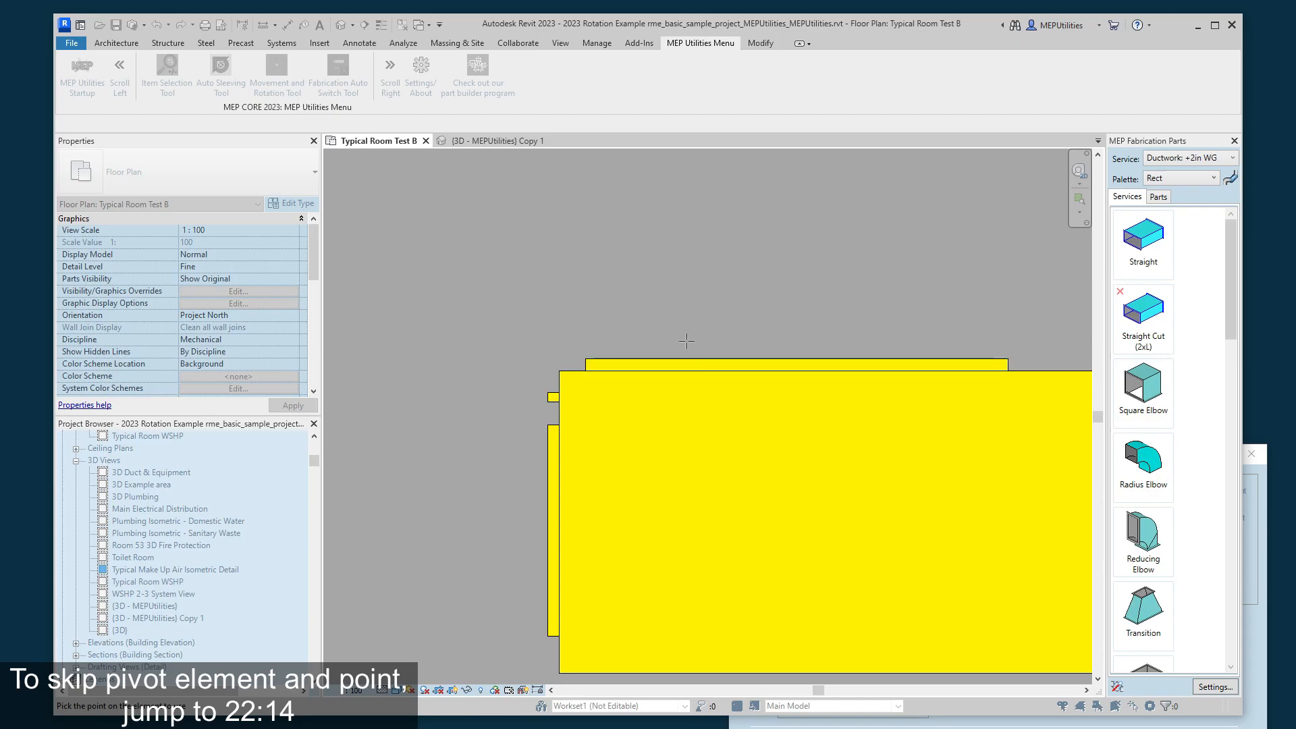
click(585, 358)
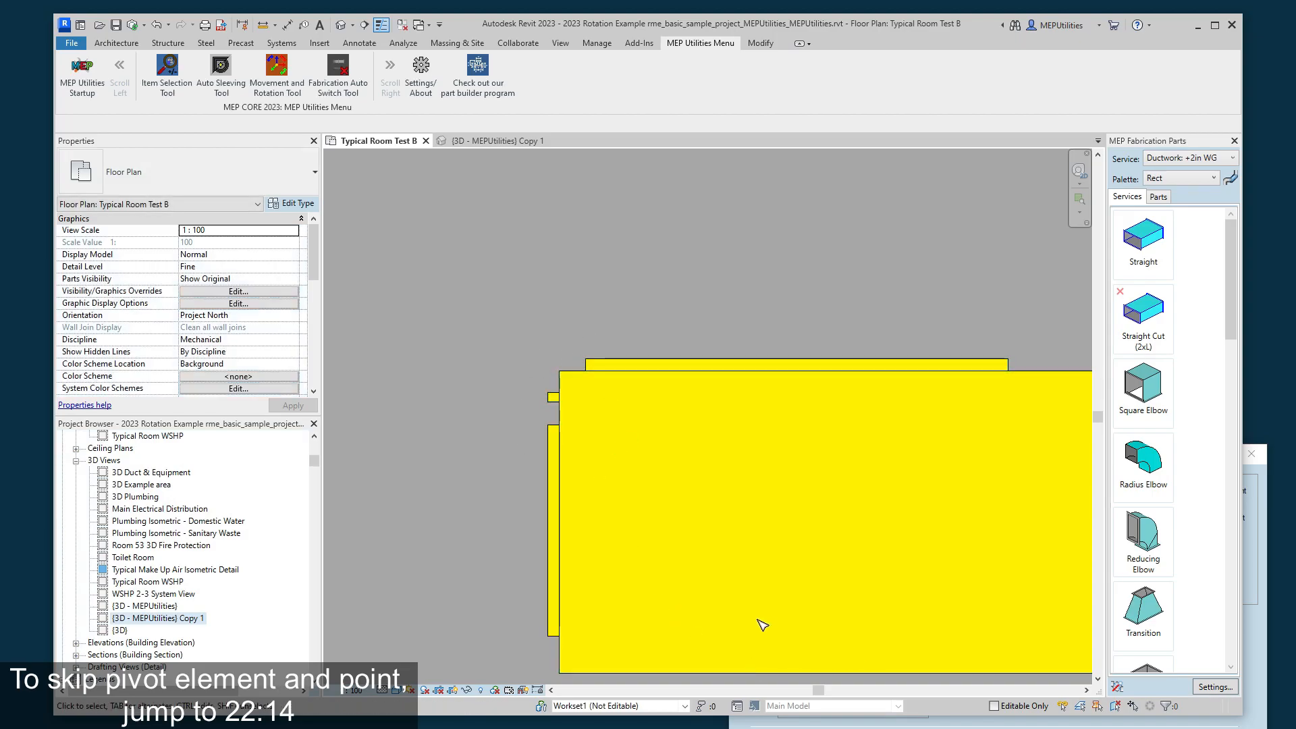
scroll(726, 486, down, 3)
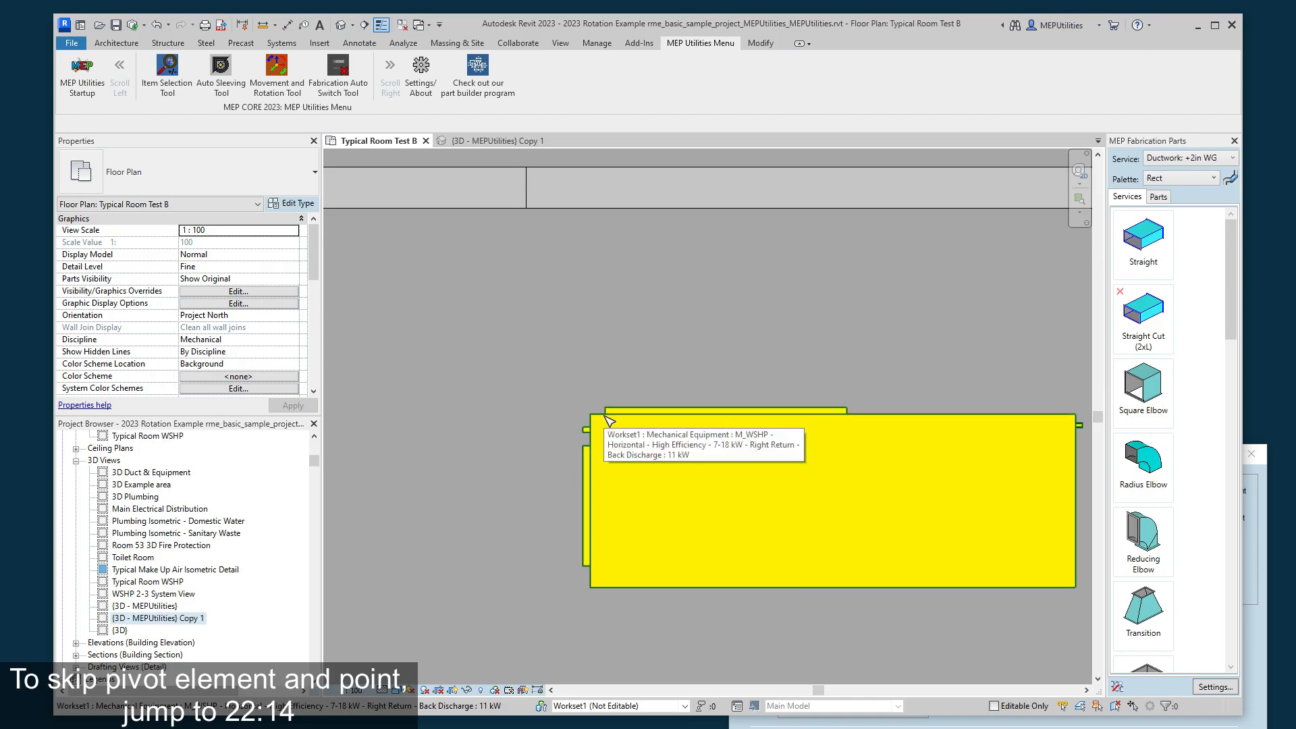
click(609, 415)
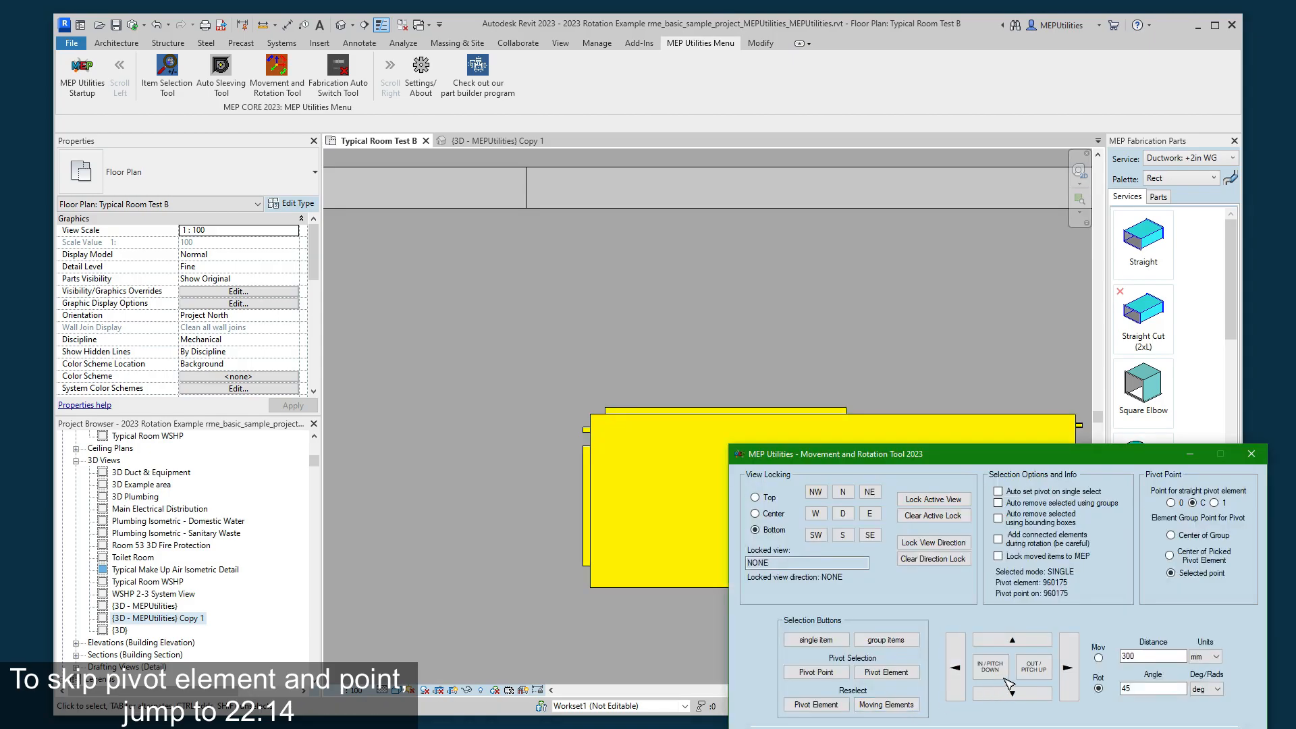
- Rotate the equipment unit 90 degrees counterclockwise and back about the picked corner in 45-degree increments, then counterclockwise again until it stands vertical
click(1044, 671)
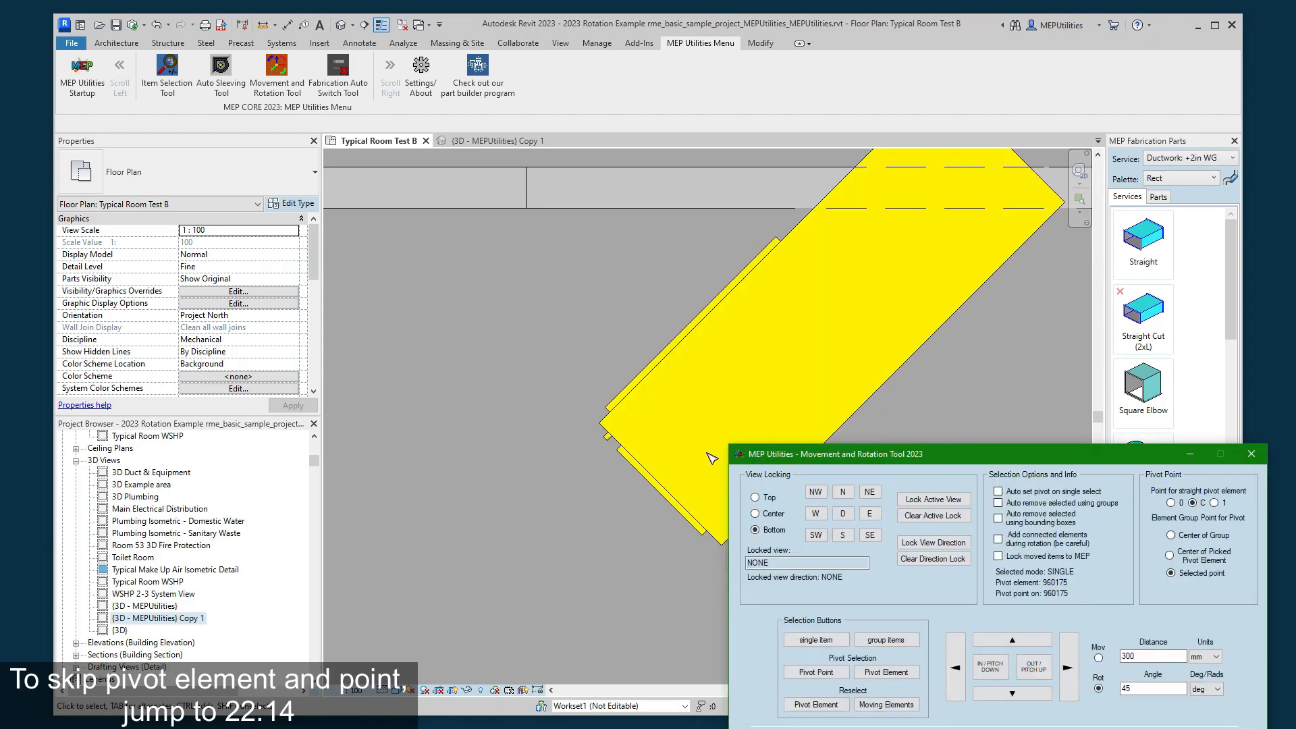
click(1034, 671)
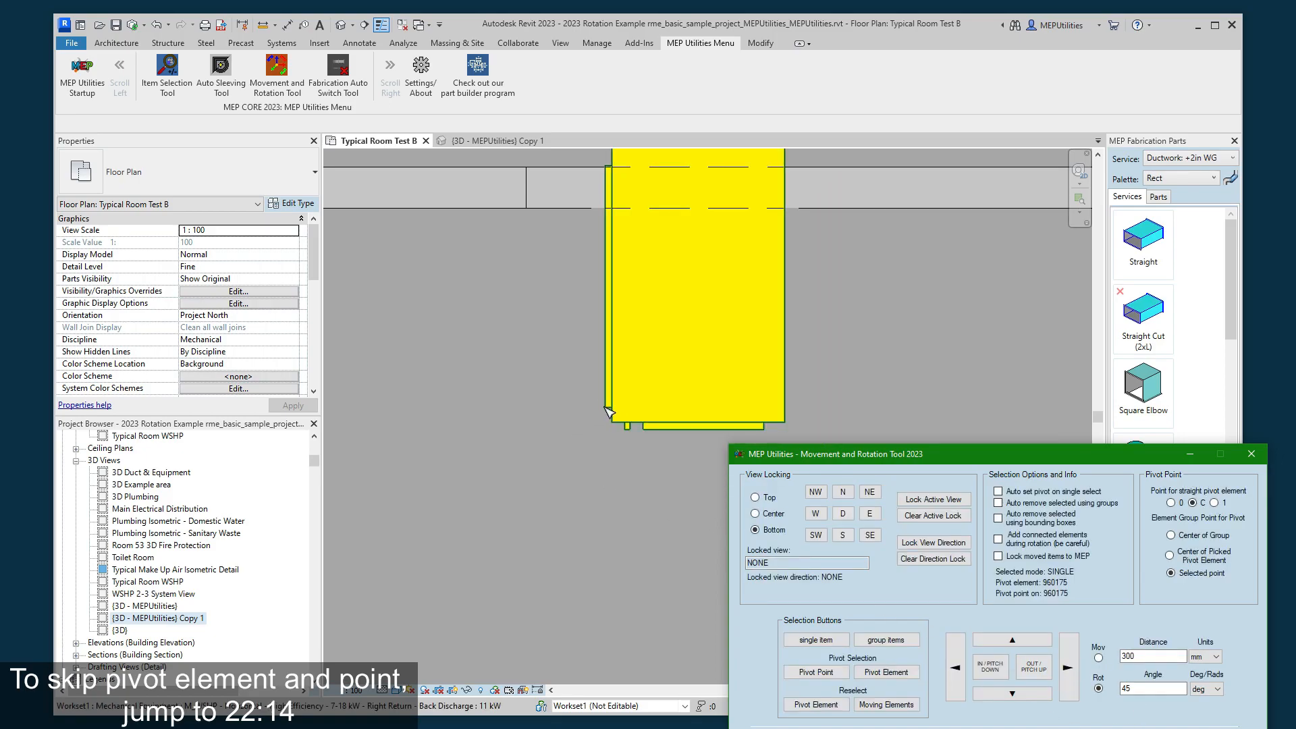
click(992, 667)
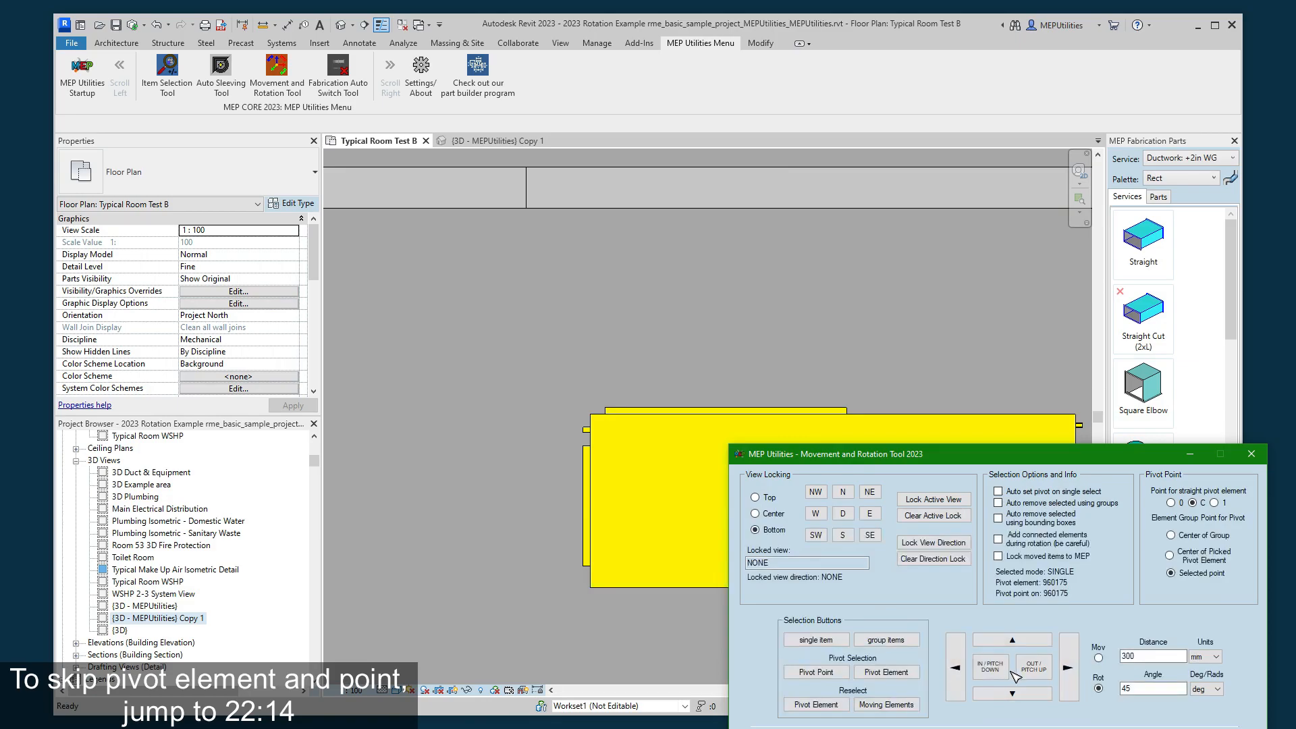
click(1027, 673)
click(1007, 669)
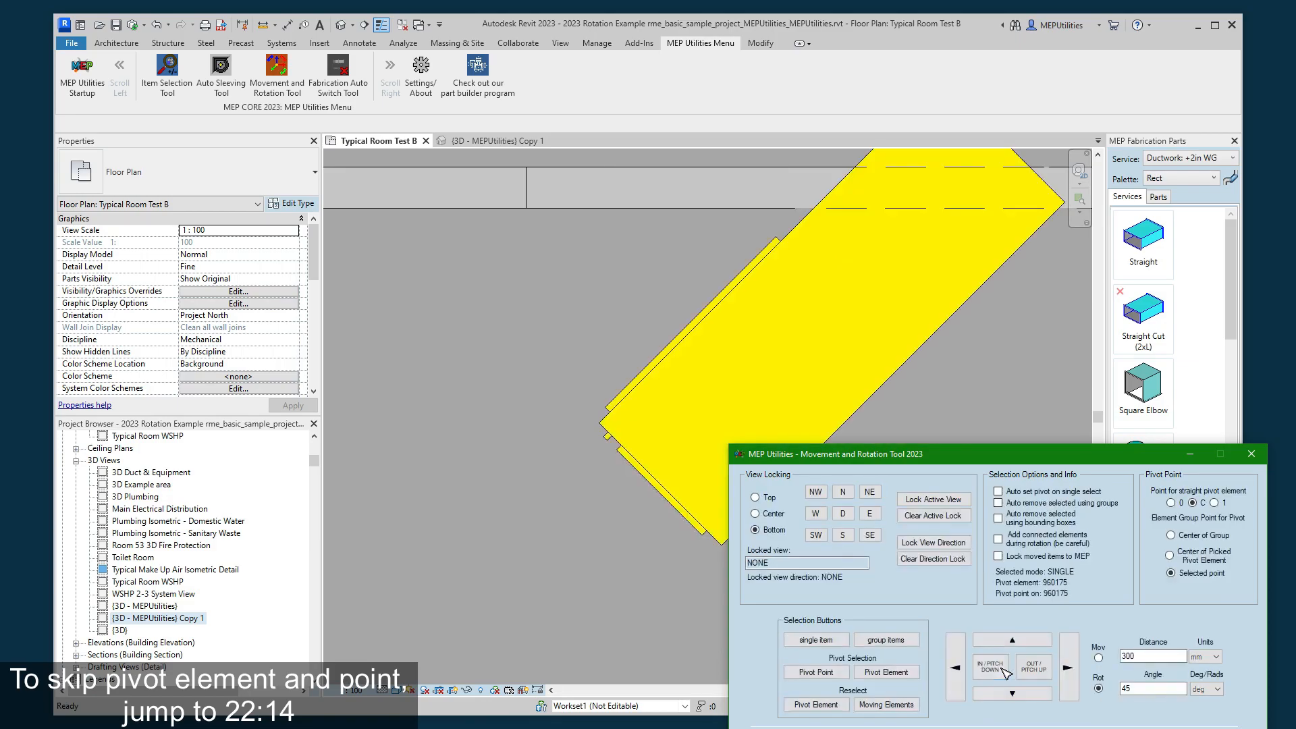
click(1032, 672)
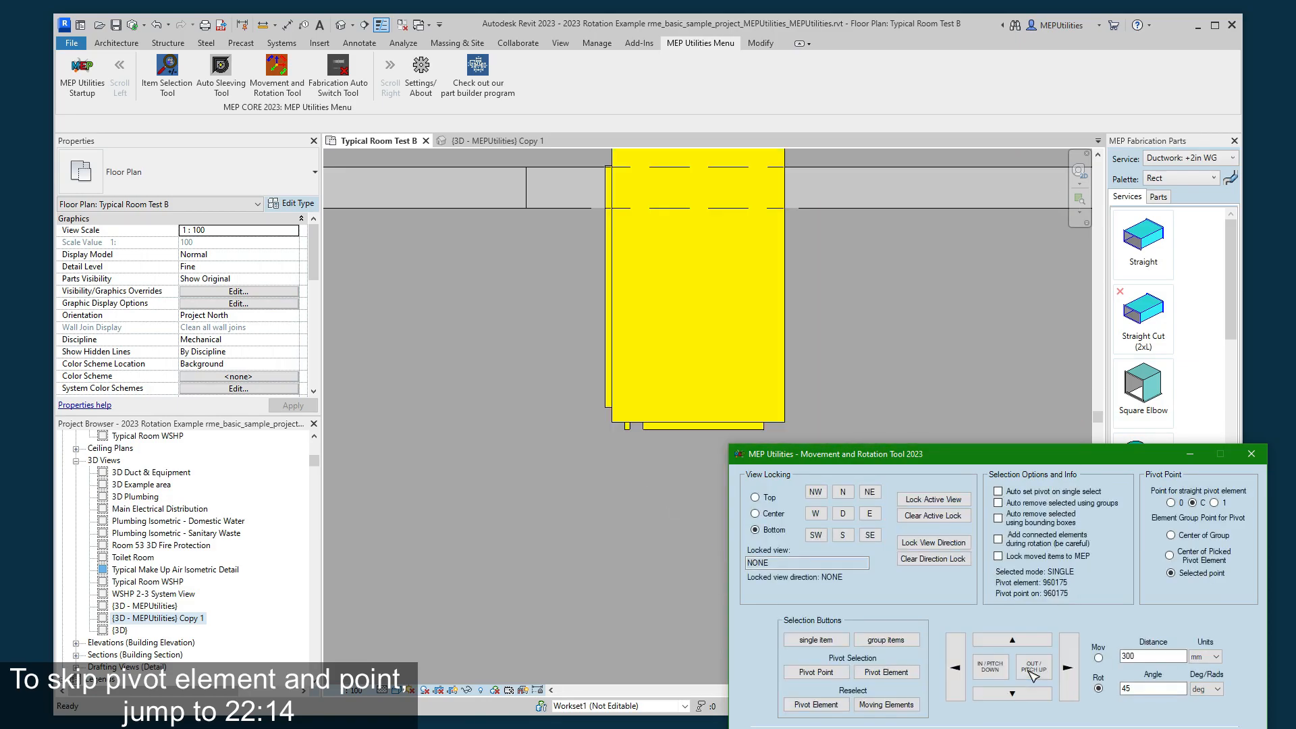
- Set the movement distance to 200 mm and move the equipment unit down in increments, then right and back left
double_click(1128, 657)
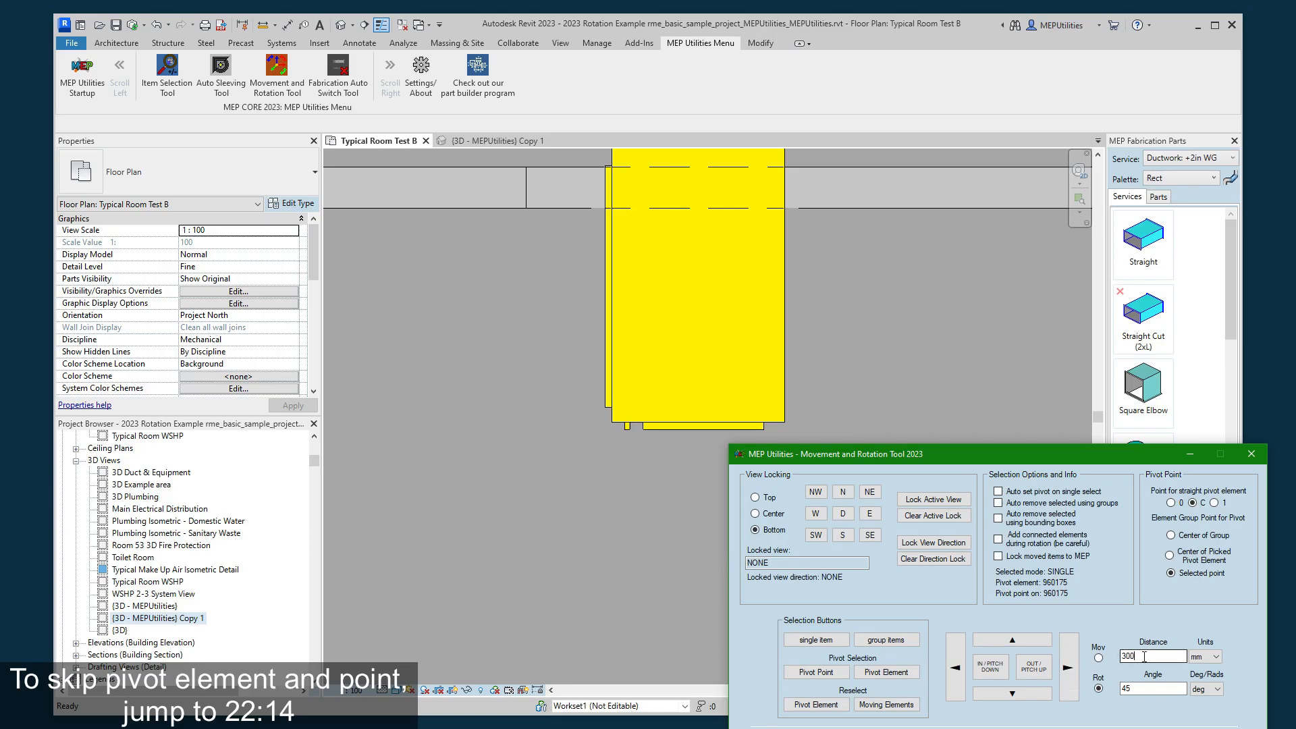
text(200)
click(1098, 657)
click(1017, 693)
click(1015, 691)
click(1068, 678)
click(955, 684)
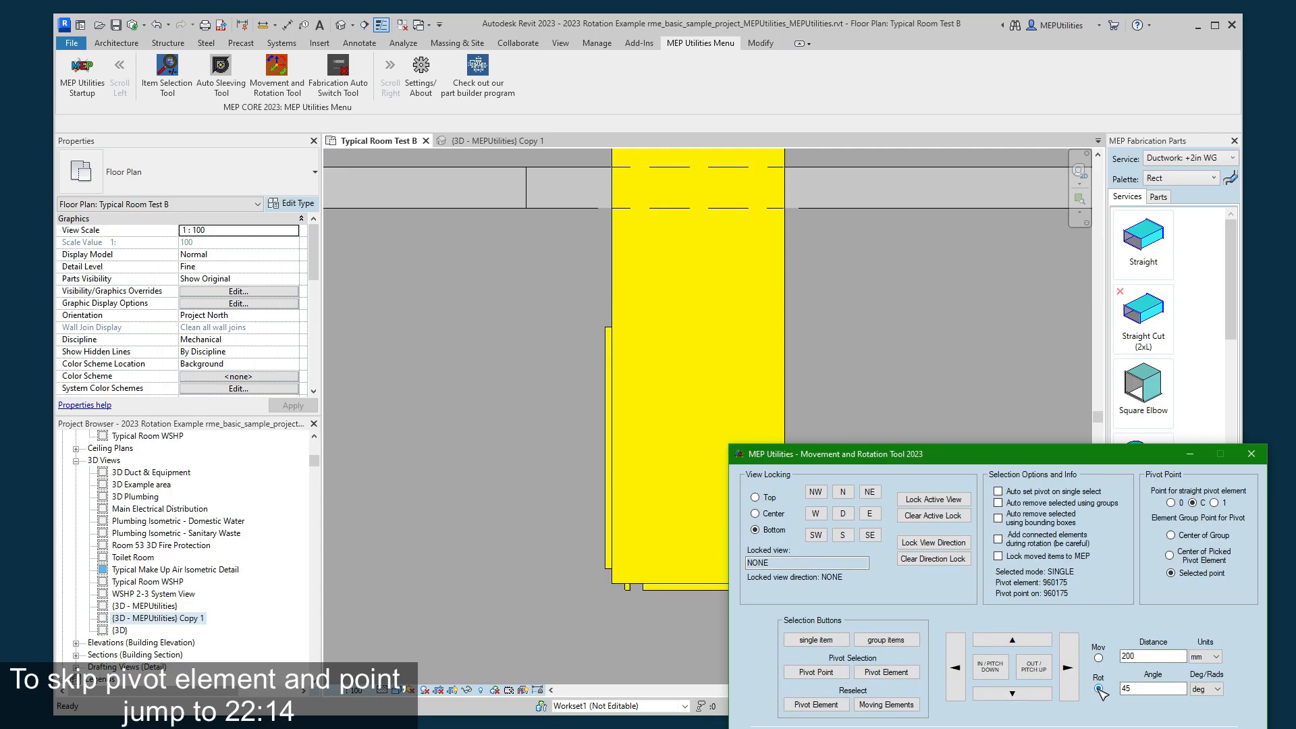
- Rotate the moved equipment unit in 45-degree increments in plan and about the other axes, returning it to its vertical position
click(1039, 667)
click(1008, 669)
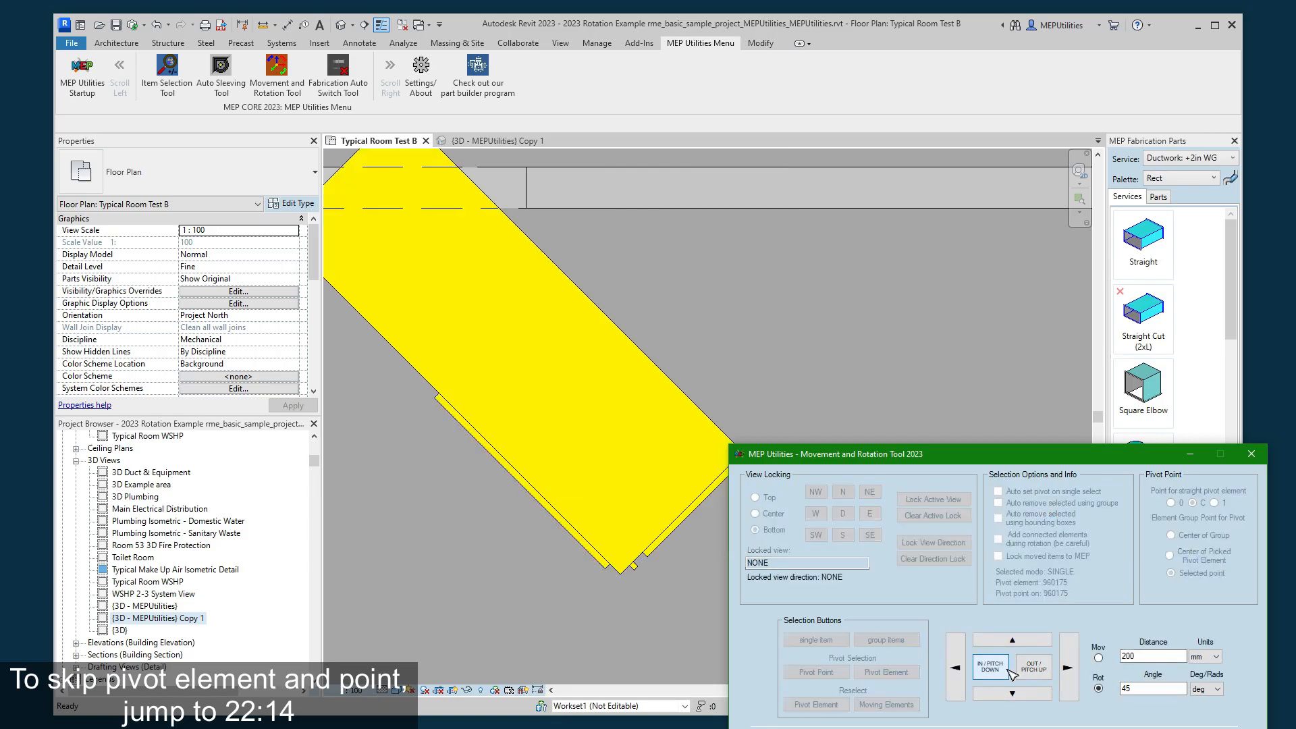
click(1008, 669)
click(1034, 669)
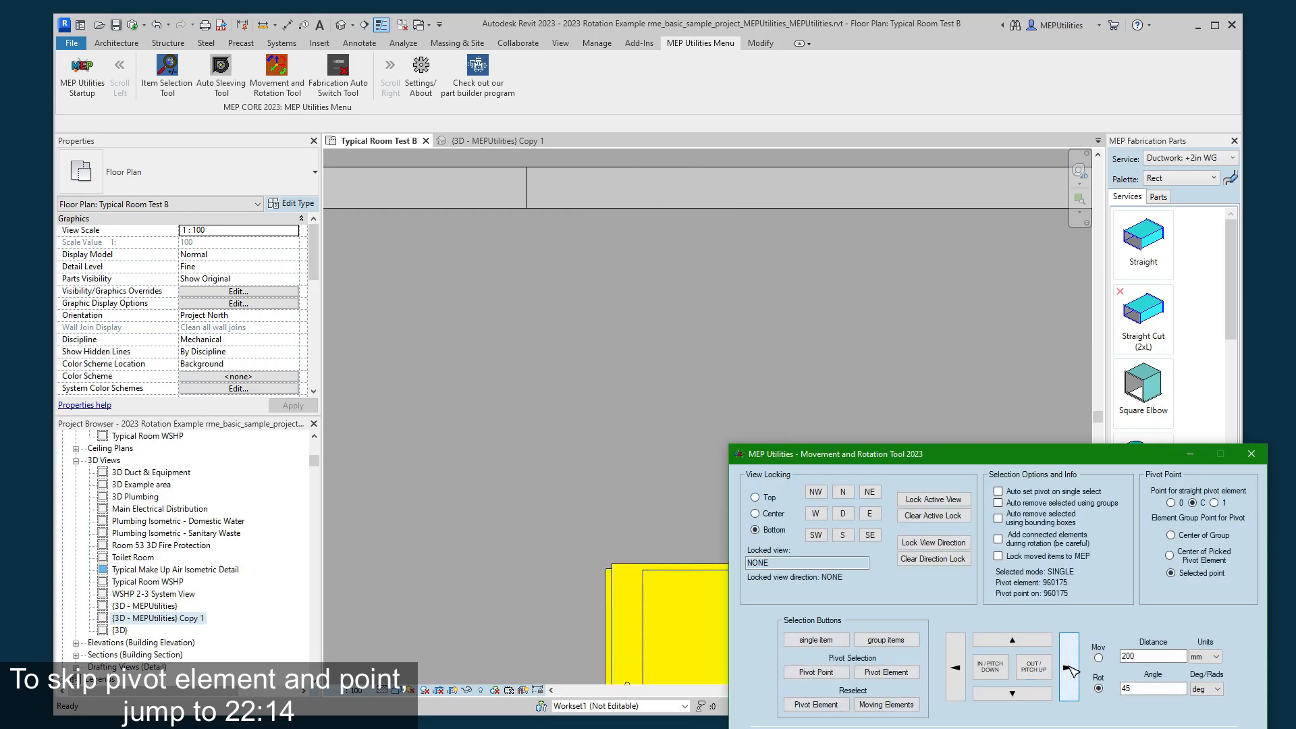
click(1016, 694)
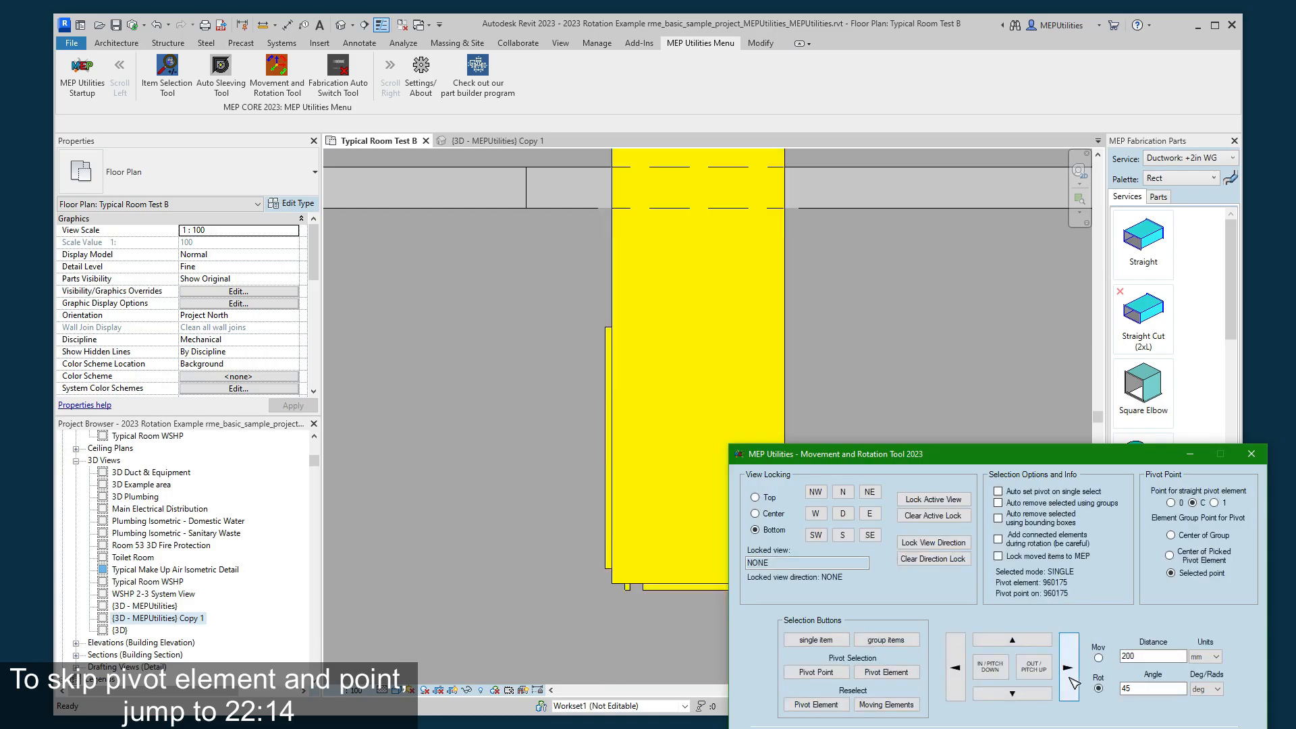
click(964, 684)
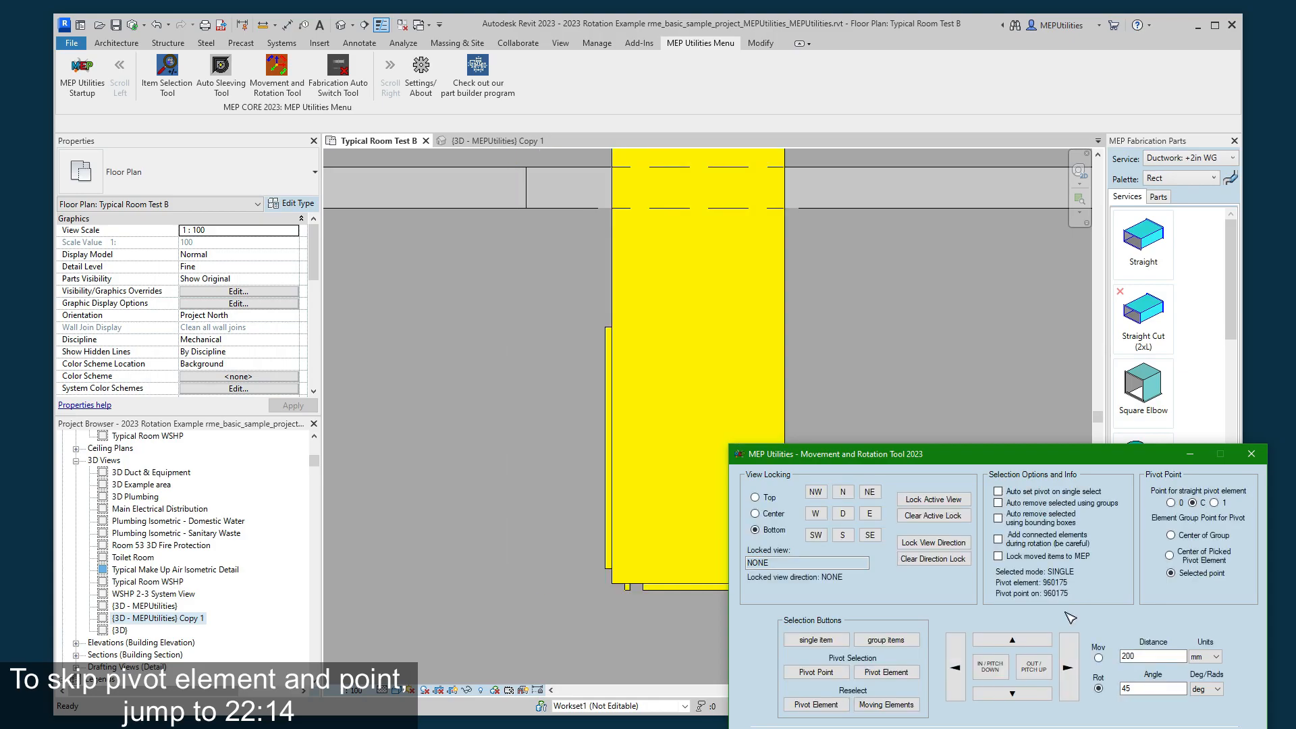
click(1038, 669)
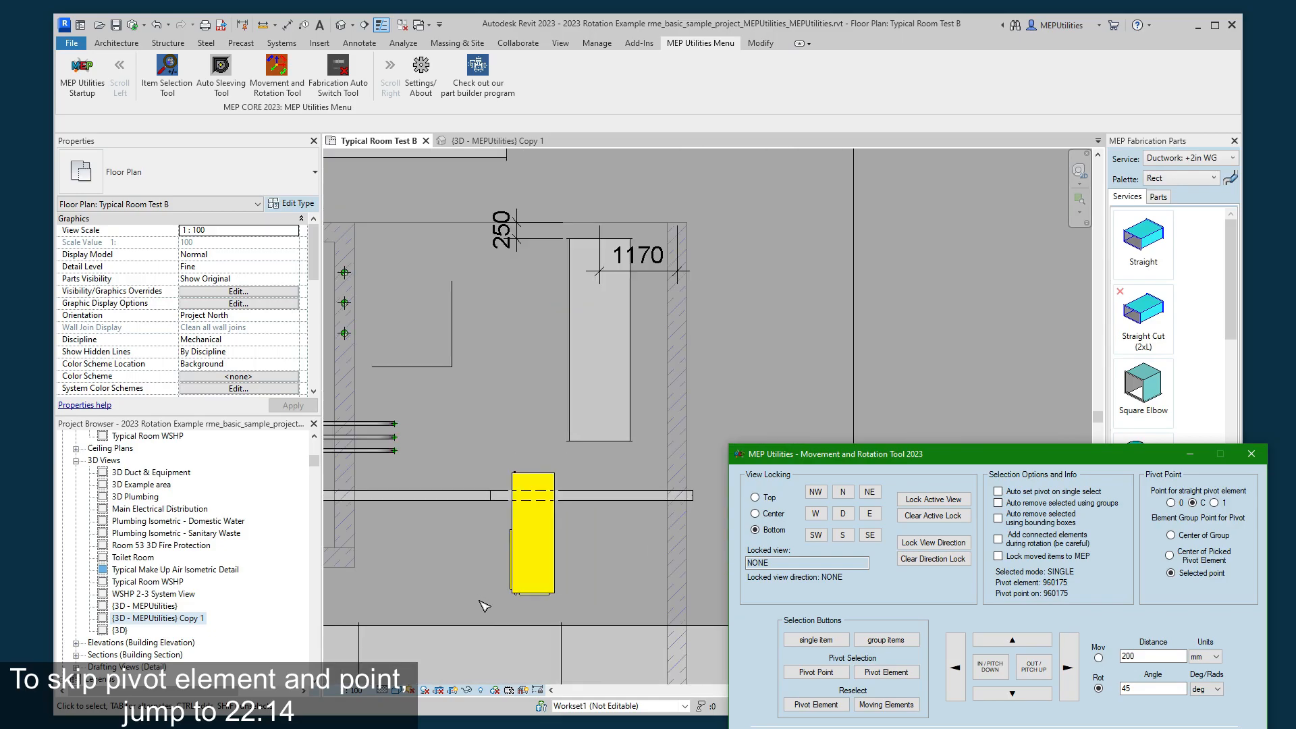
scroll(579, 564, up, 1)
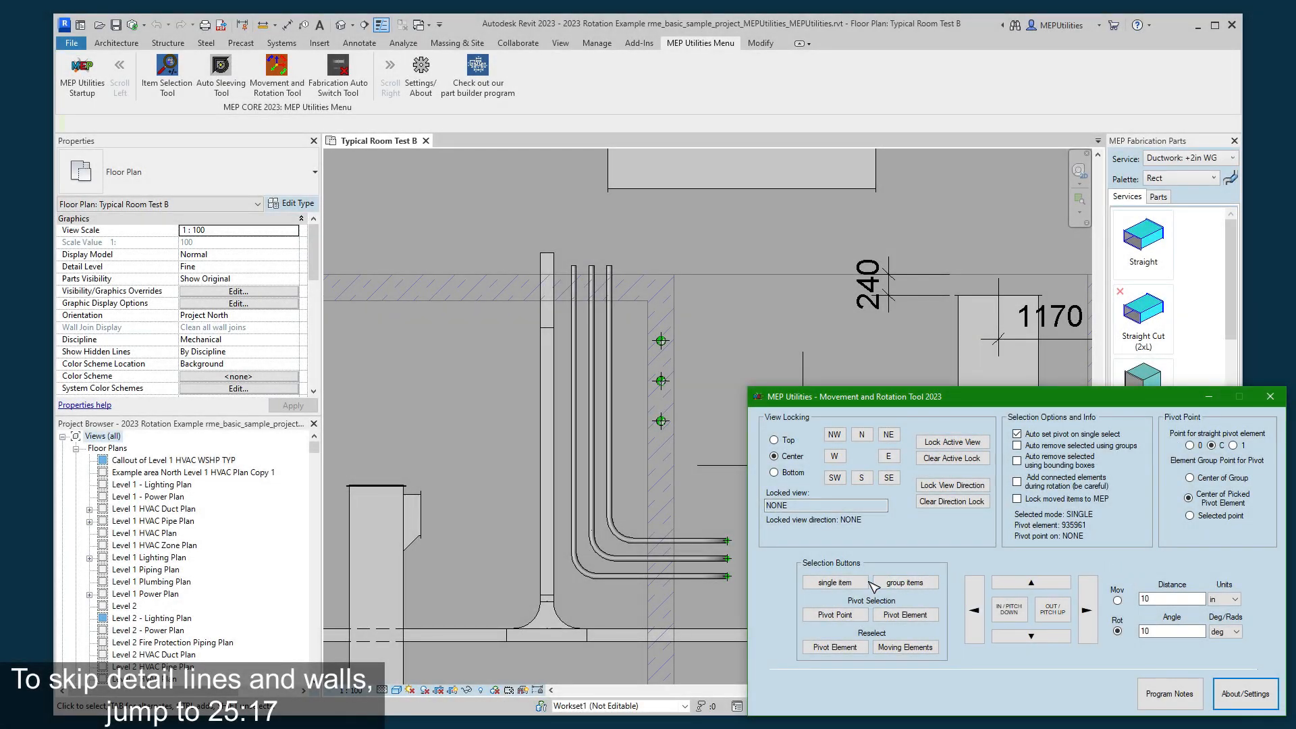
- Try to rotate the large outline above the tall duct by 10 degrees, and cancel the change
click(904, 582)
click(824, 287)
click(1049, 610)
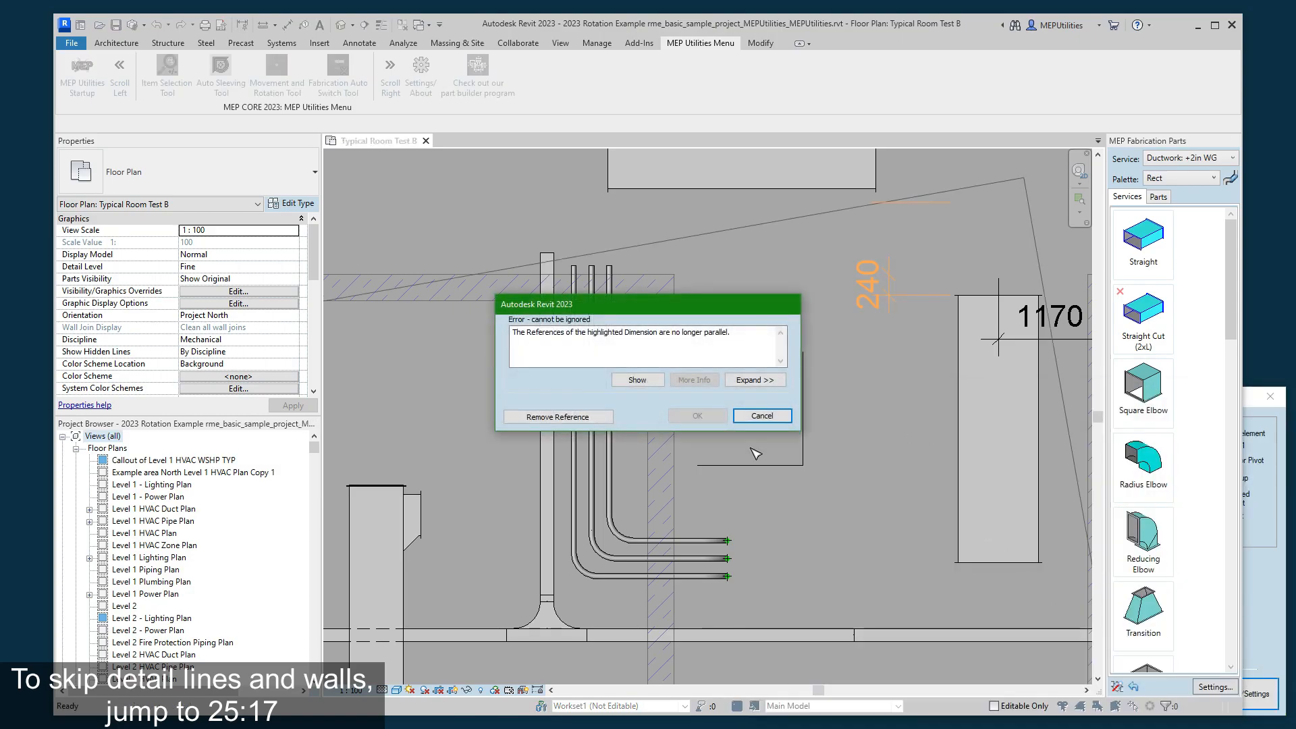
click(765, 413)
- Pick the vertical detail line between the pipes and the tall duct as the single item and pivot element
middle_drag(868, 441, 833, 350)
scroll(854, 357, up, 3)
scroll(878, 462, down, 2)
scroll(849, 443, up, 1)
scroll(833, 350, down, 2)
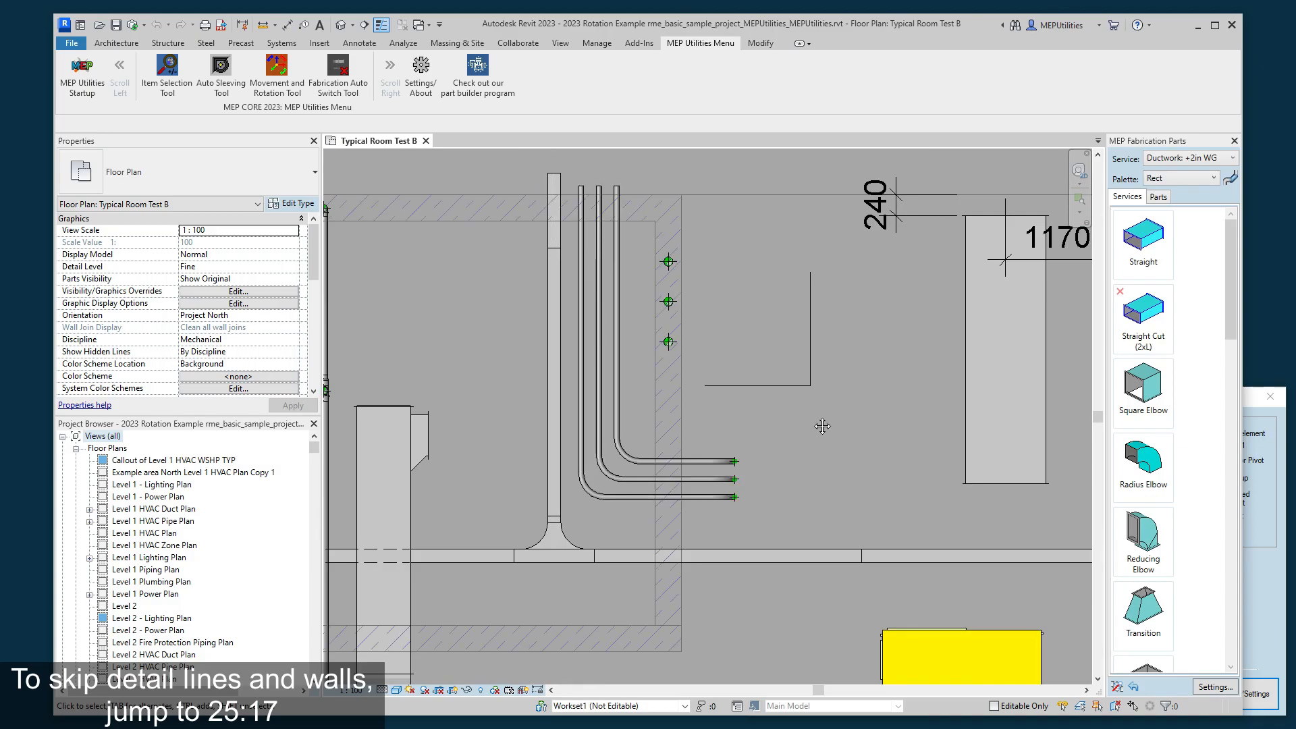
middle_drag(819, 423, 819, 396)
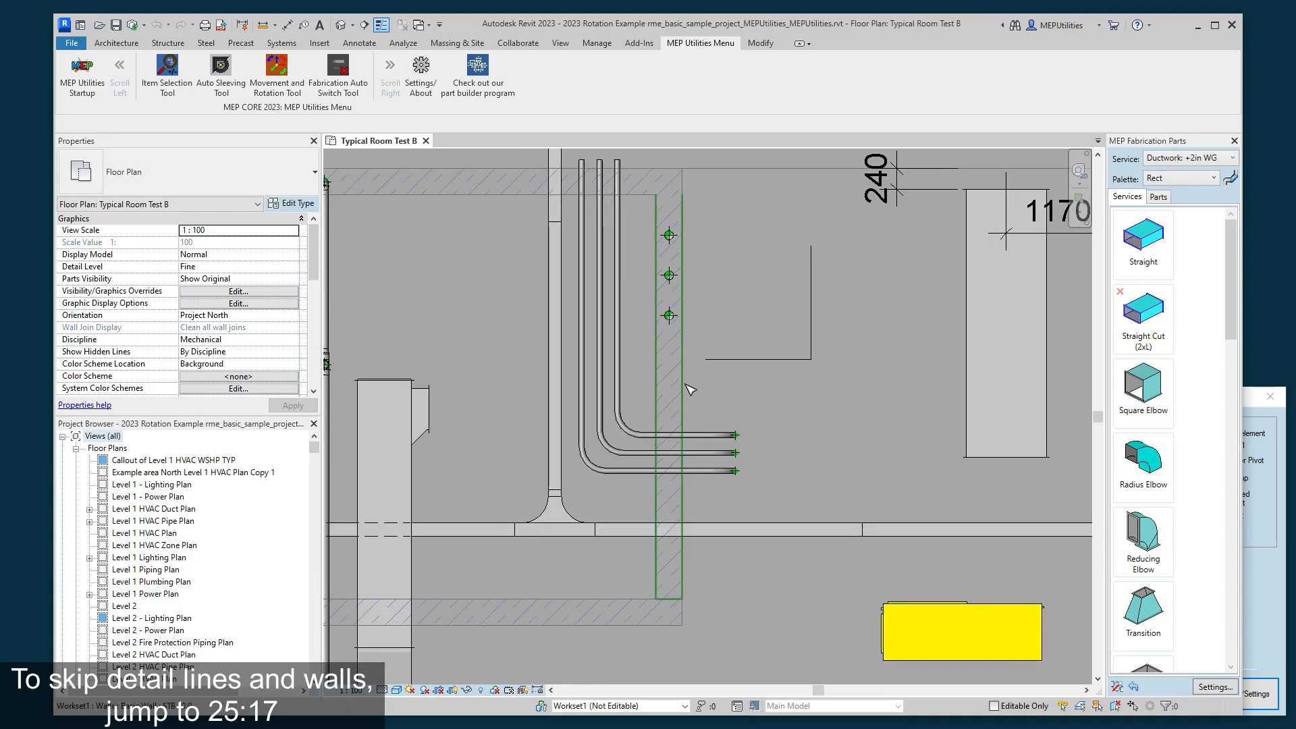
scroll(799, 375, up, 3)
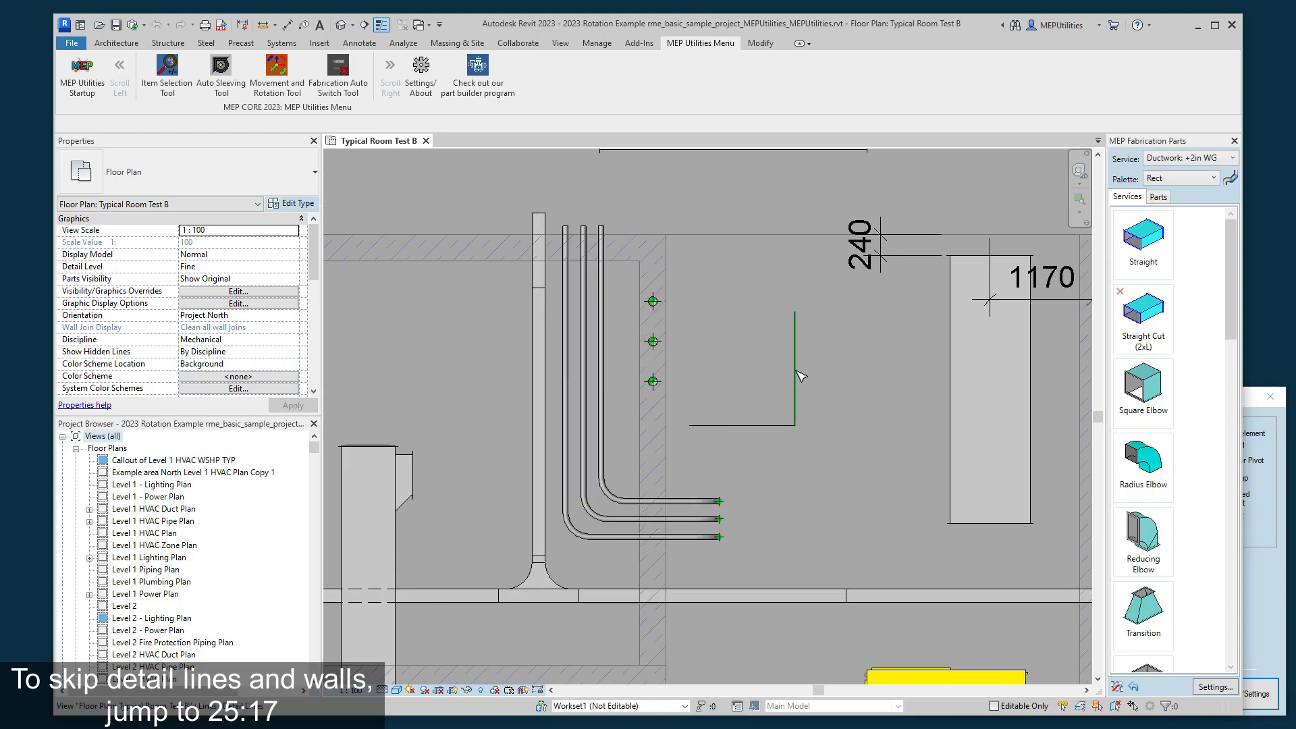
click(796, 370)
key(Escape)
click(1267, 583)
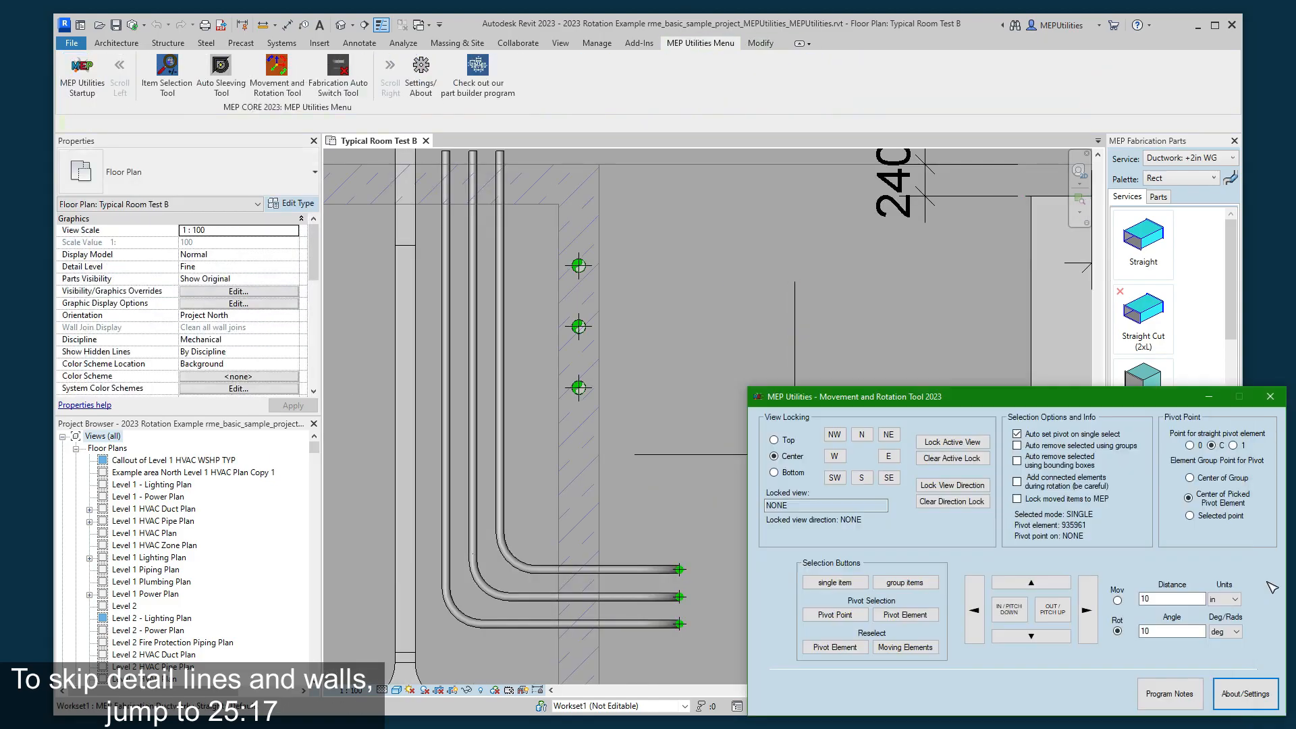
click(835, 583)
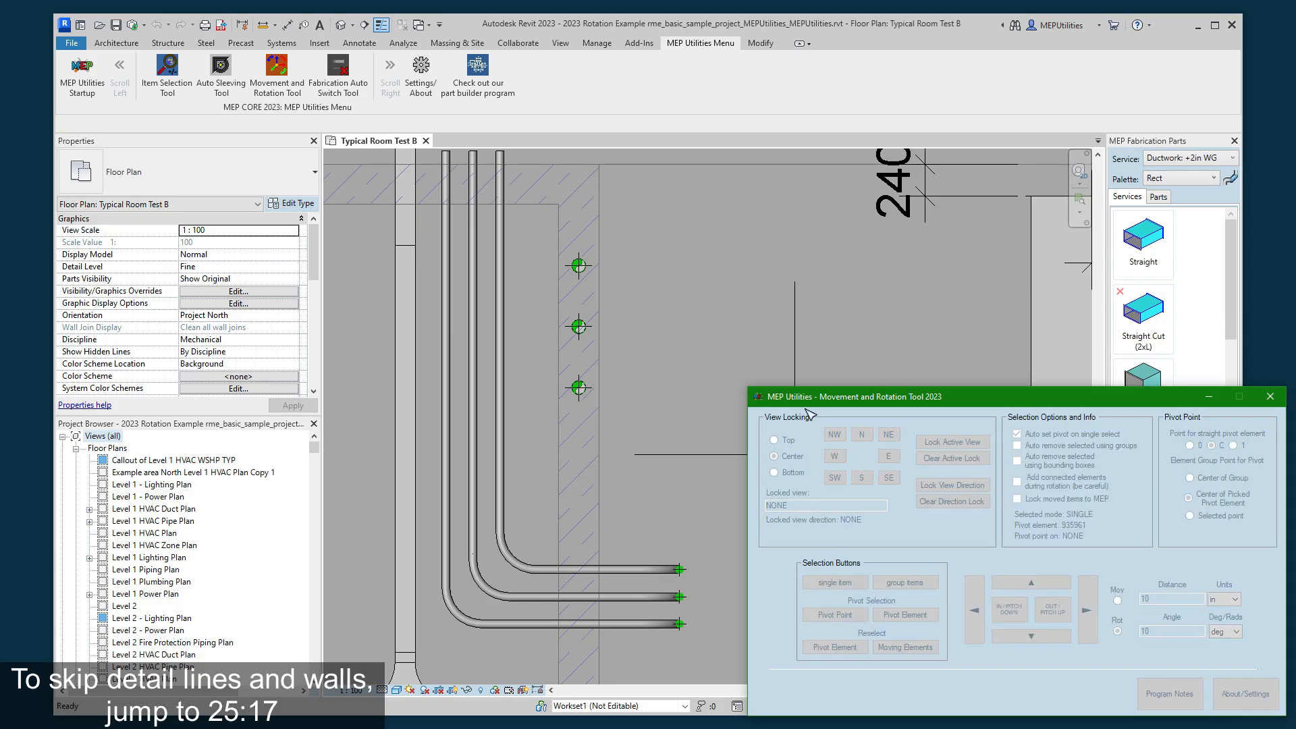
click(799, 351)
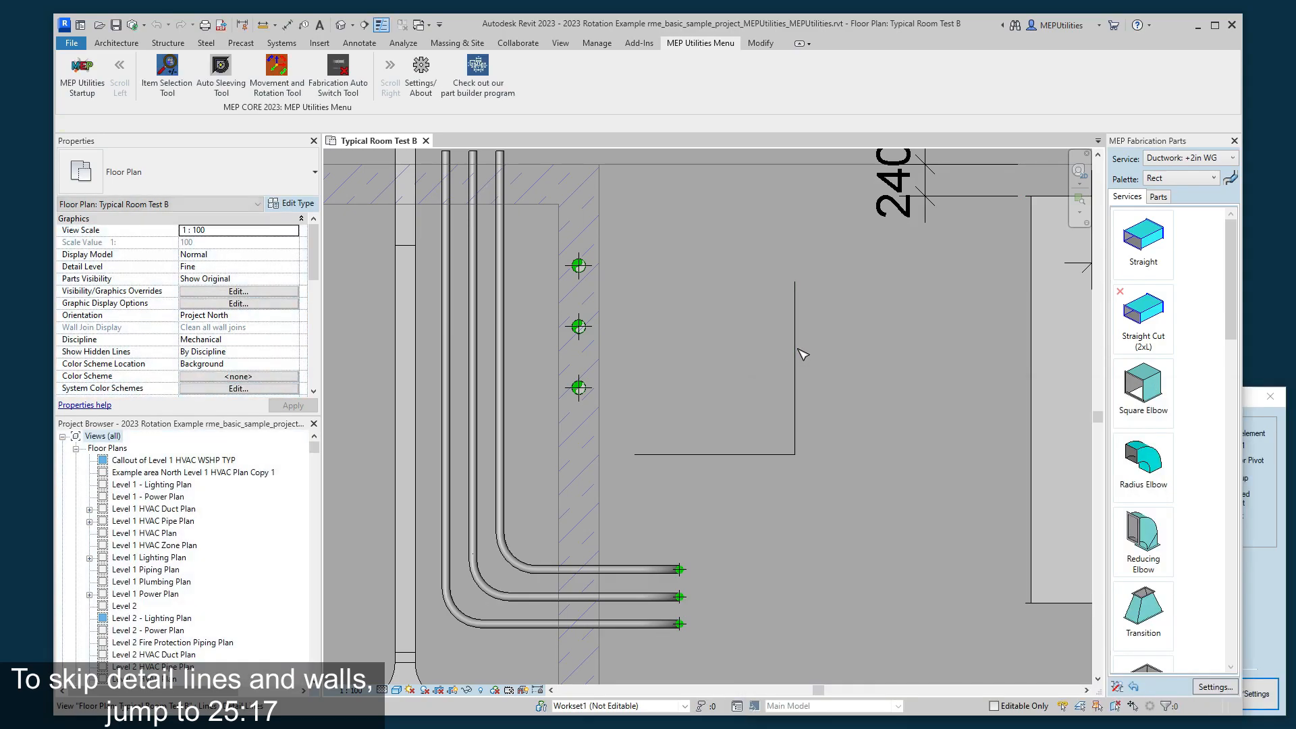
click(1262, 626)
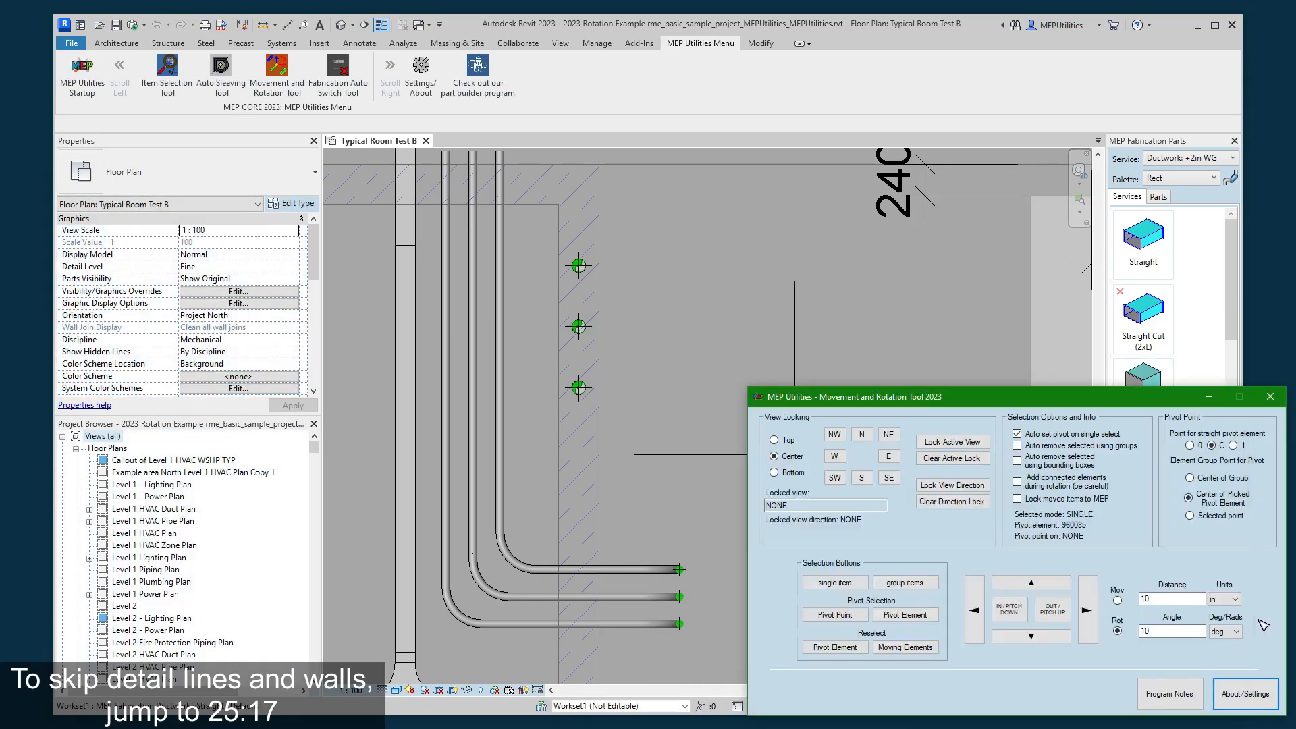
- Move the vertical detail line right and back left in 10-inch increments, keeping the tool window clear of it
drag(997, 403, 954, 500)
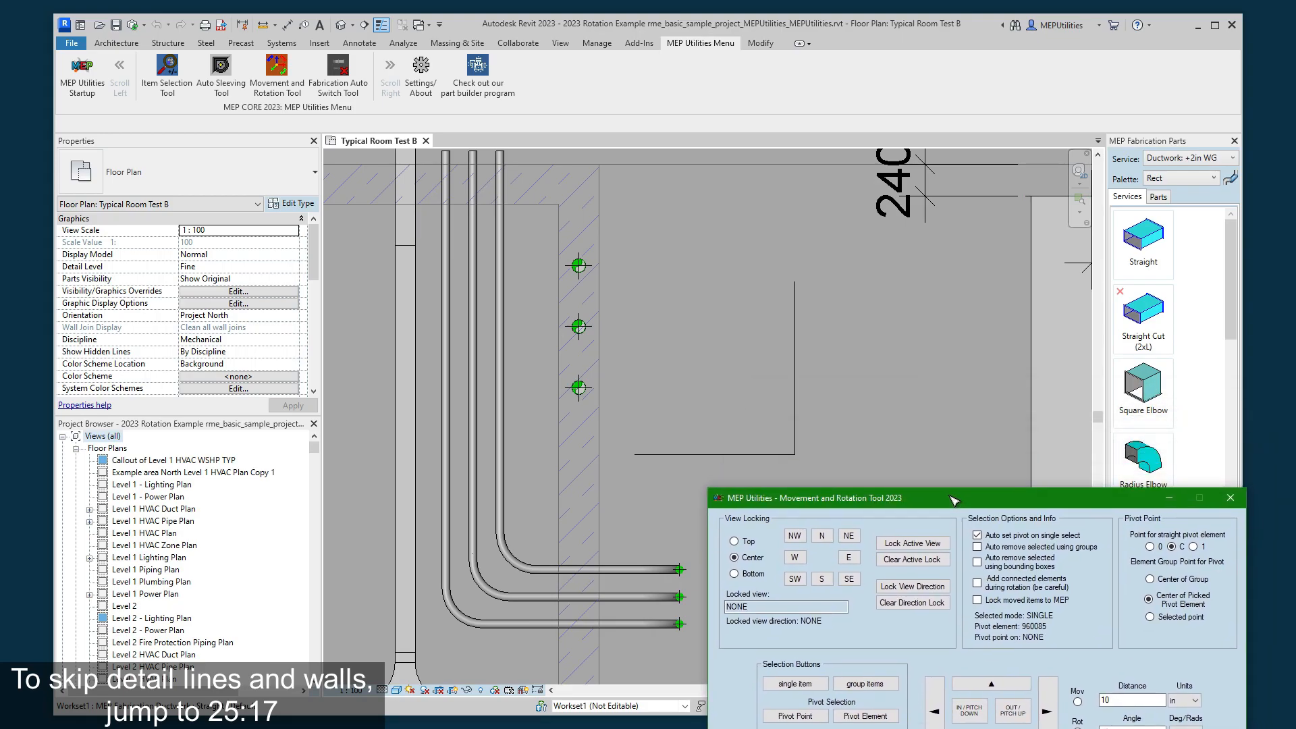
click(1051, 707)
click(1050, 707)
click(936, 711)
click(936, 711)
drag(981, 506, 969, 492)
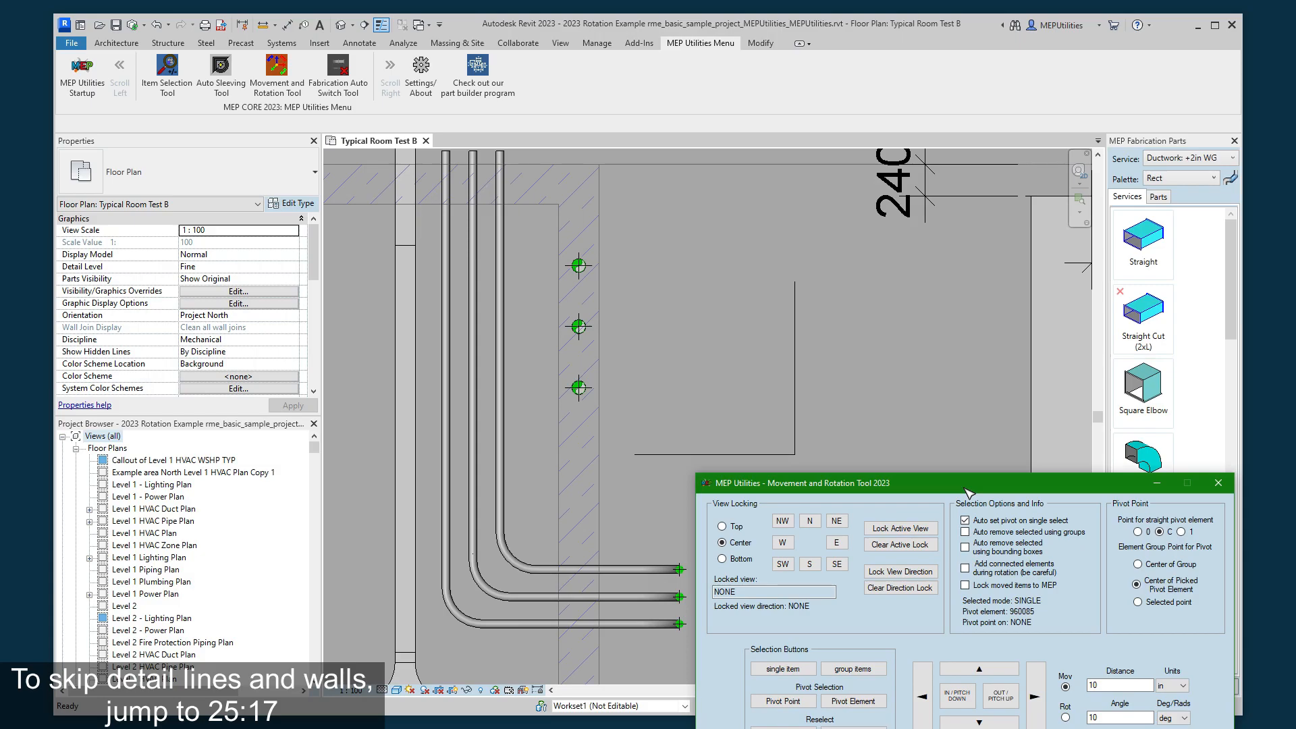
- Rotate the vertical detail line 10 degrees clockwise and back about its center, and undo the last change
click(796, 348)
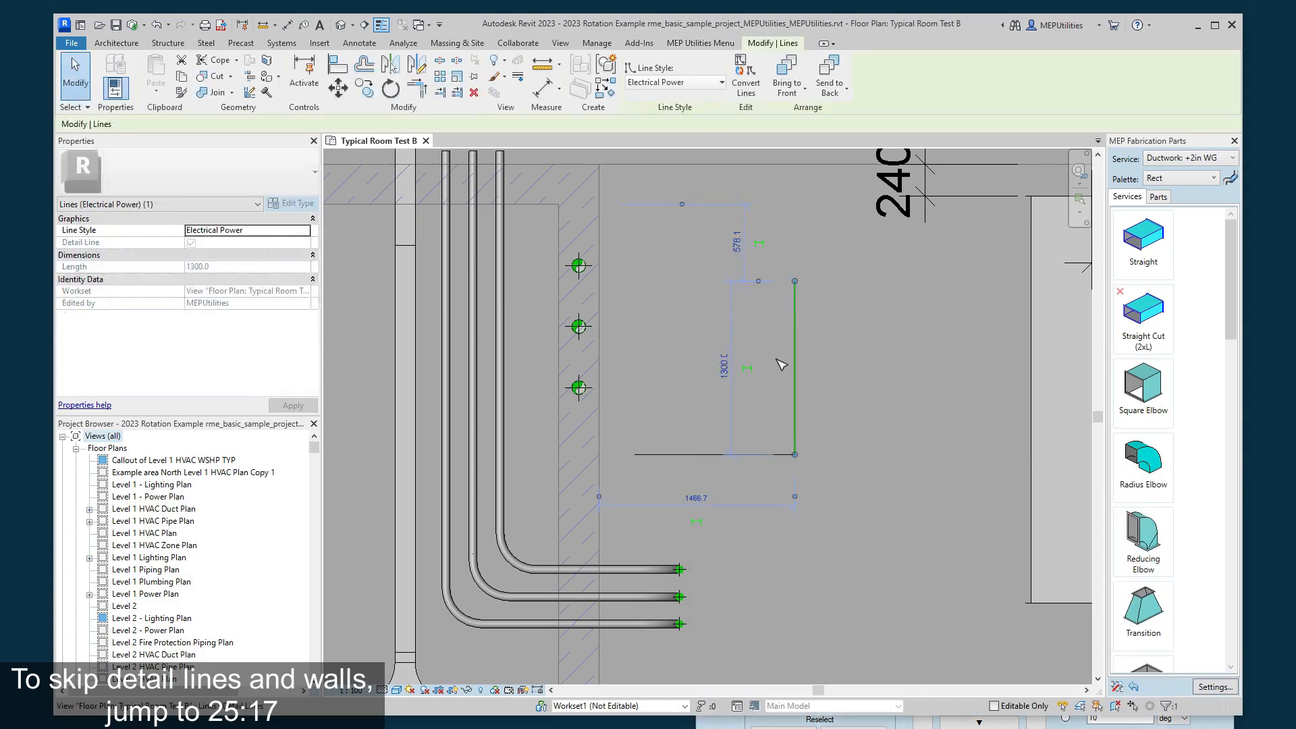
click(826, 378)
click(844, 722)
click(1066, 718)
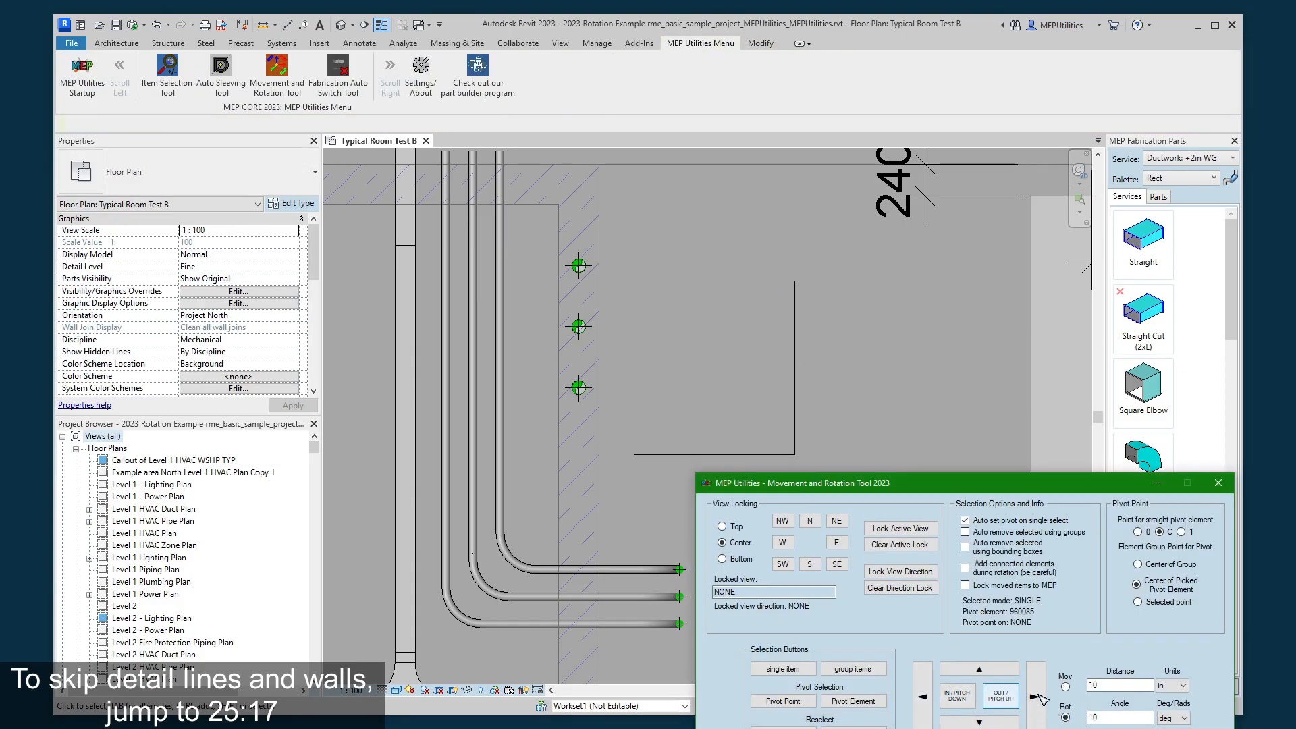
click(965, 703)
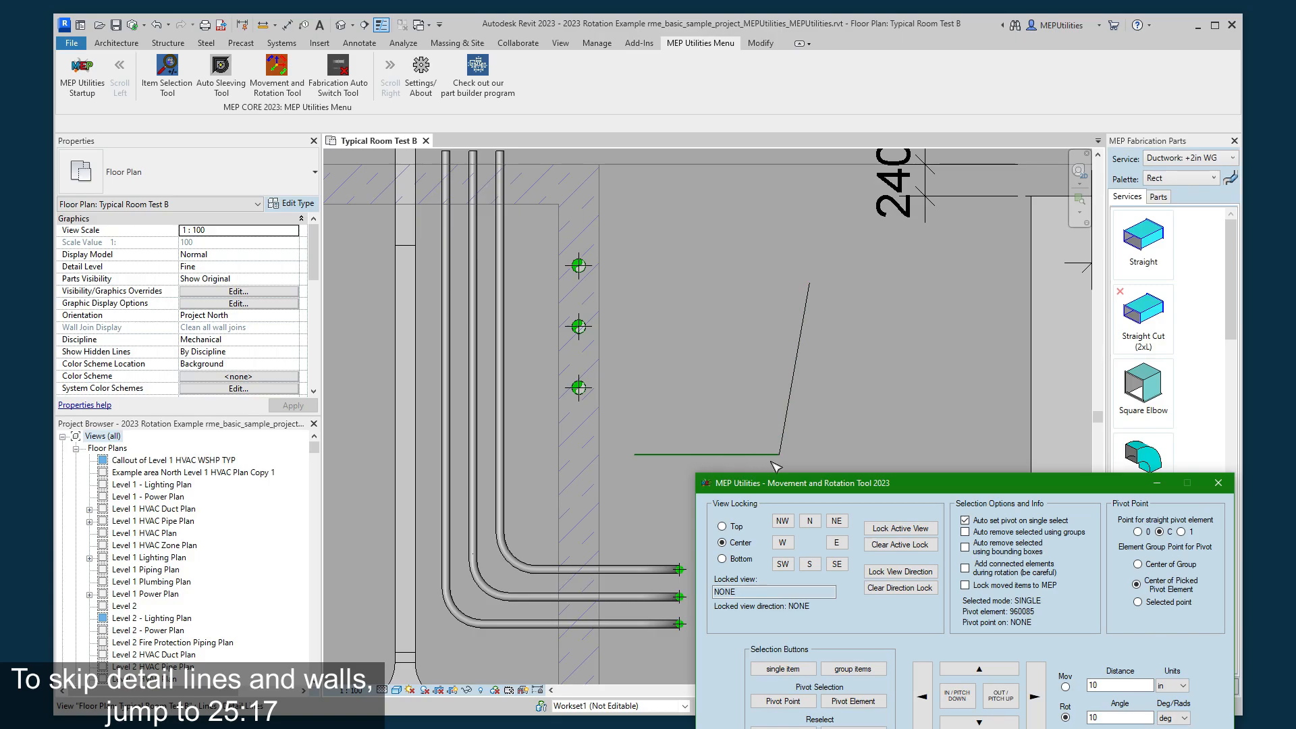
click(1002, 696)
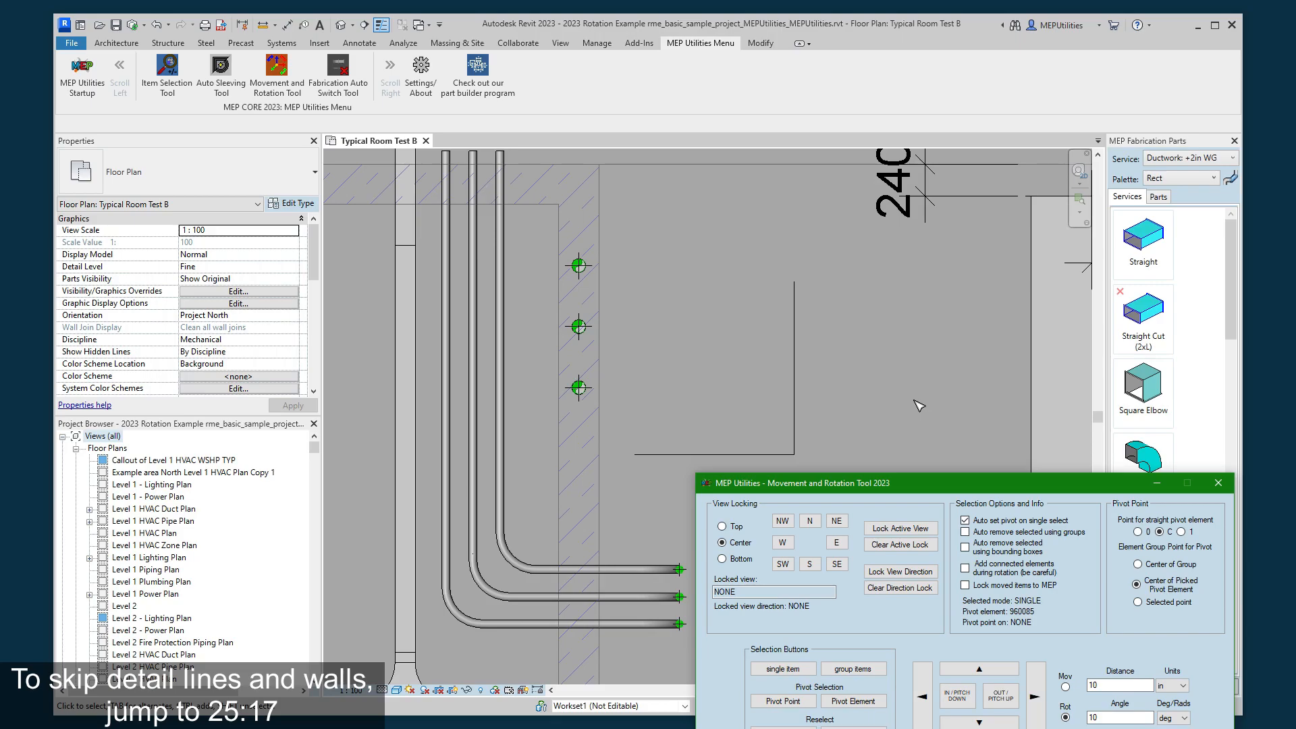
click(156, 25)
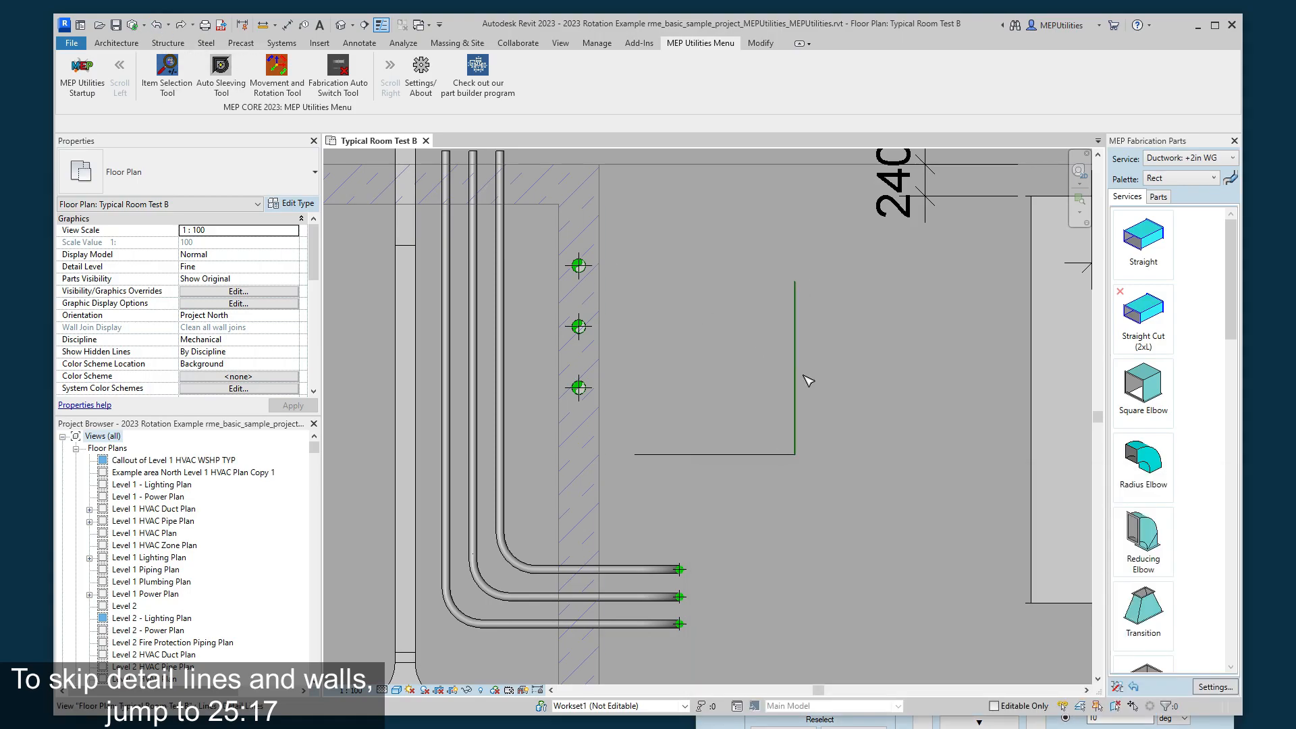
- Shift the vertical detail line about 20 mm to the right by its lower end, and select the horizontal and vertical lines in turn
click(791, 455)
drag(794, 457, 800, 454)
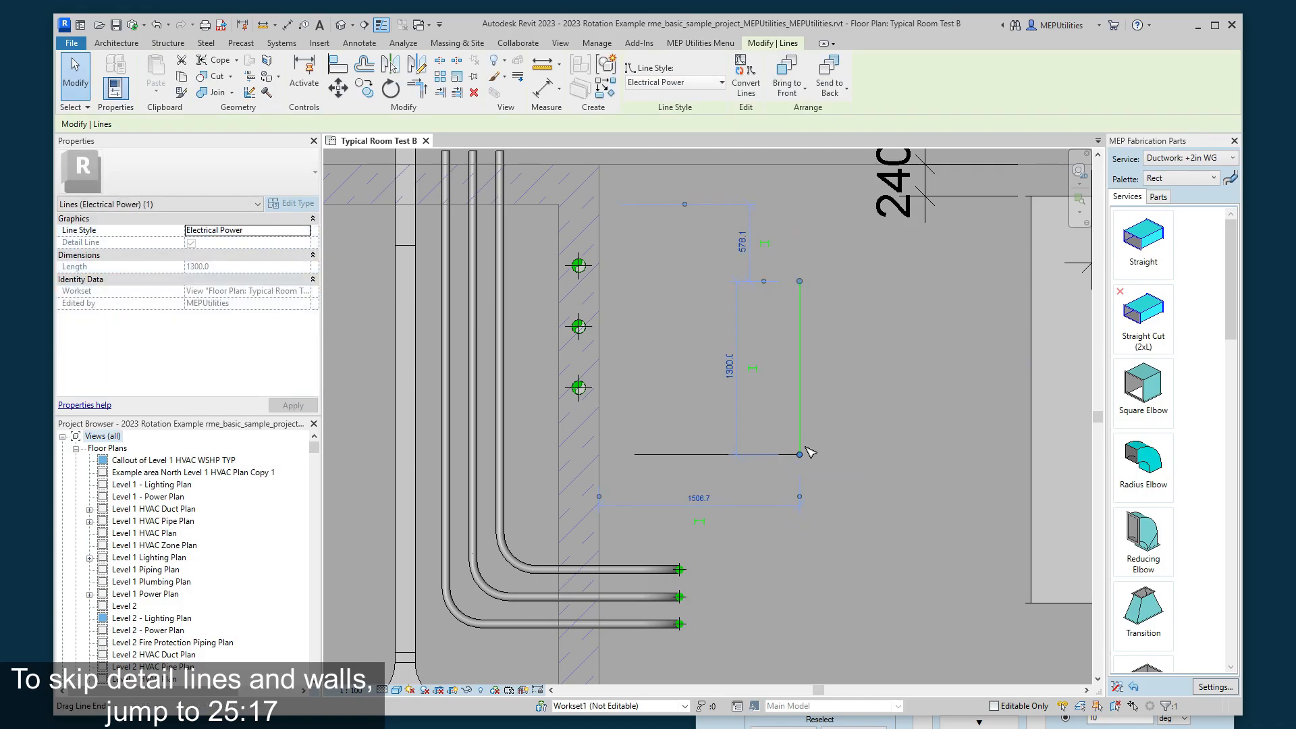
click(789, 455)
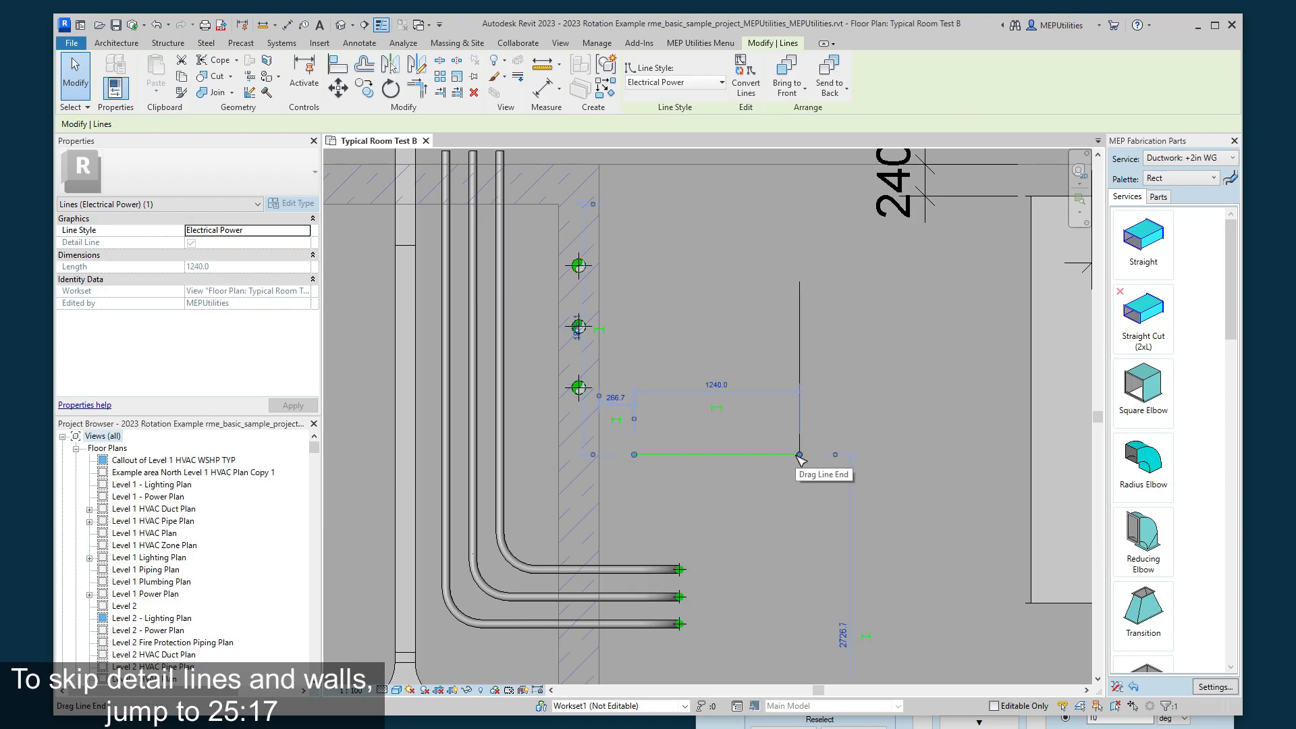
click(801, 425)
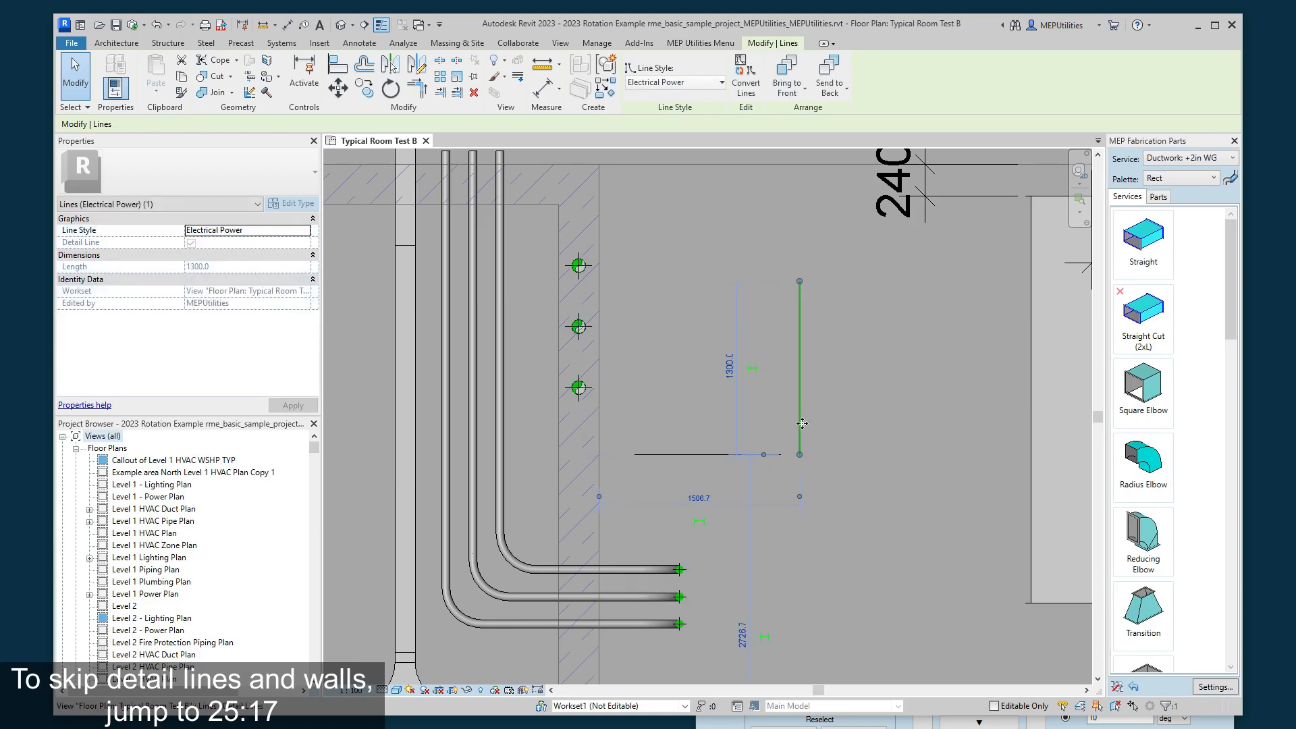
- Move the vertical detail line 10 inches left and try to move it 10 inches back to the right
click(901, 442)
click(801, 431)
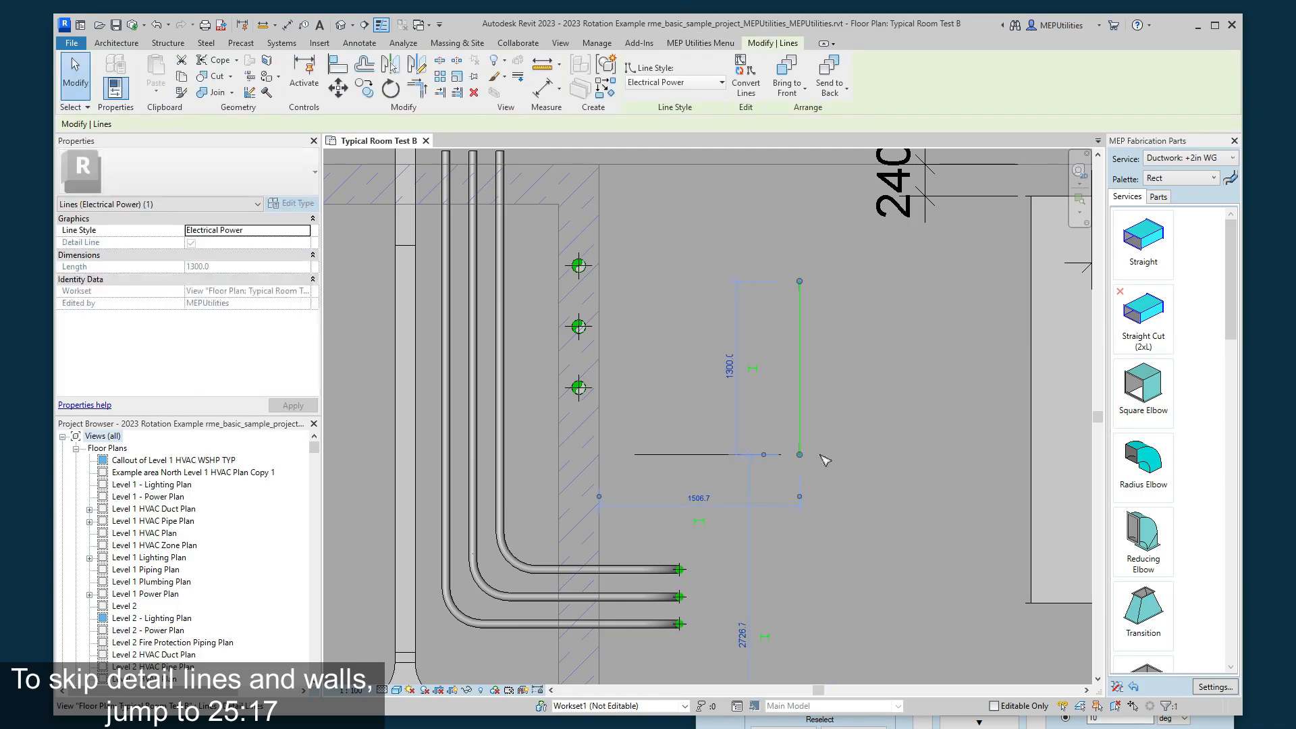
click(840, 471)
click(802, 443)
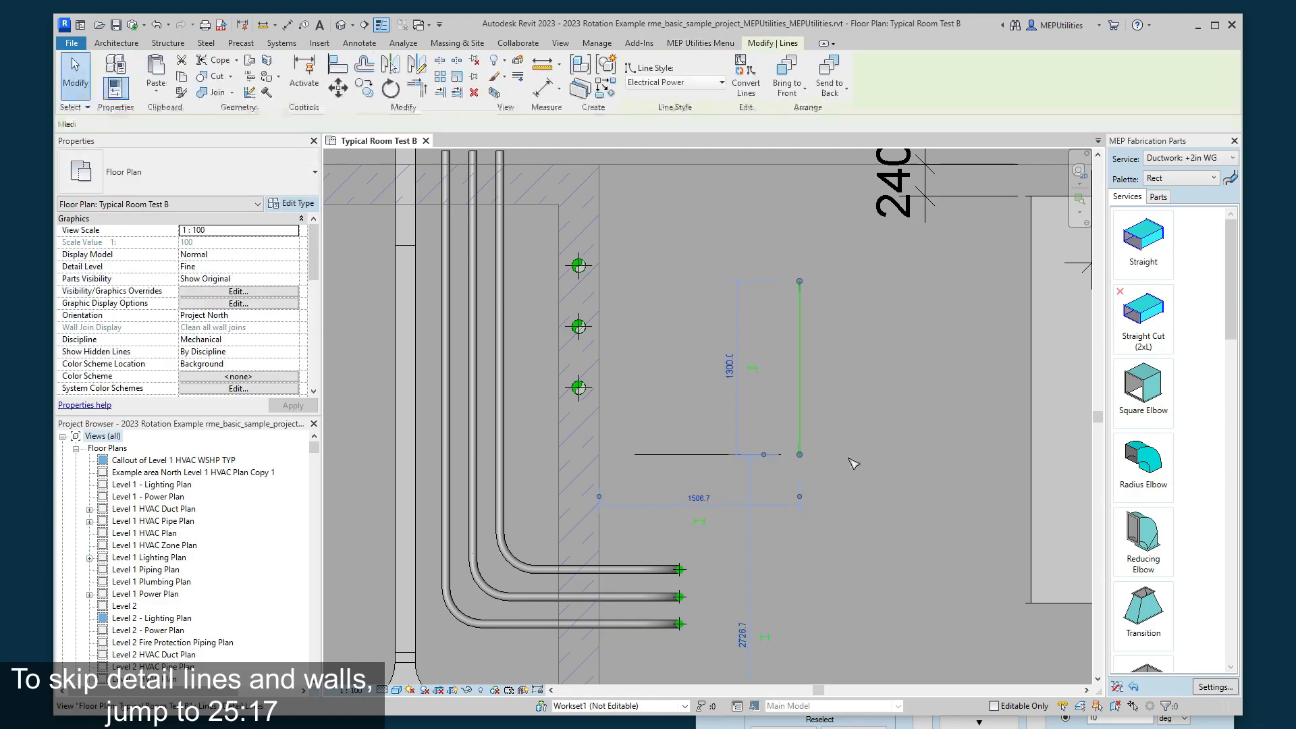
click(1009, 724)
click(1065, 688)
click(927, 705)
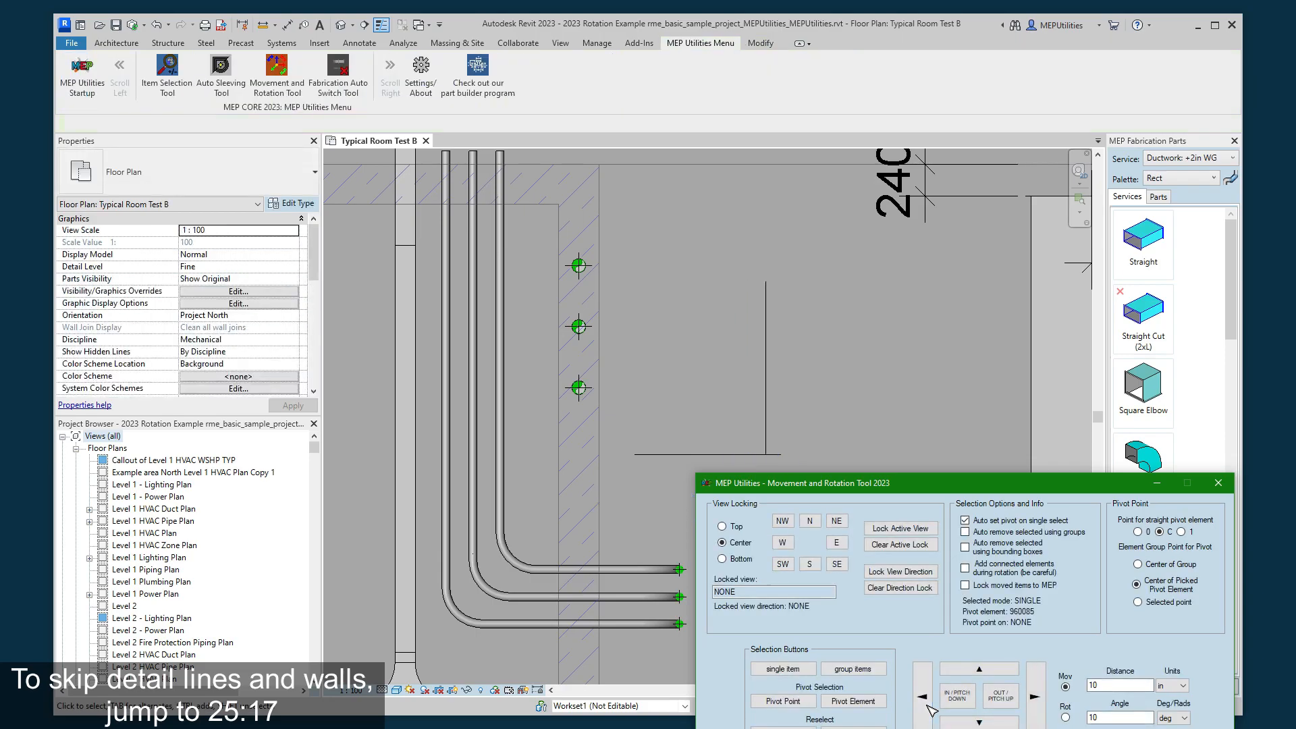
click(1034, 704)
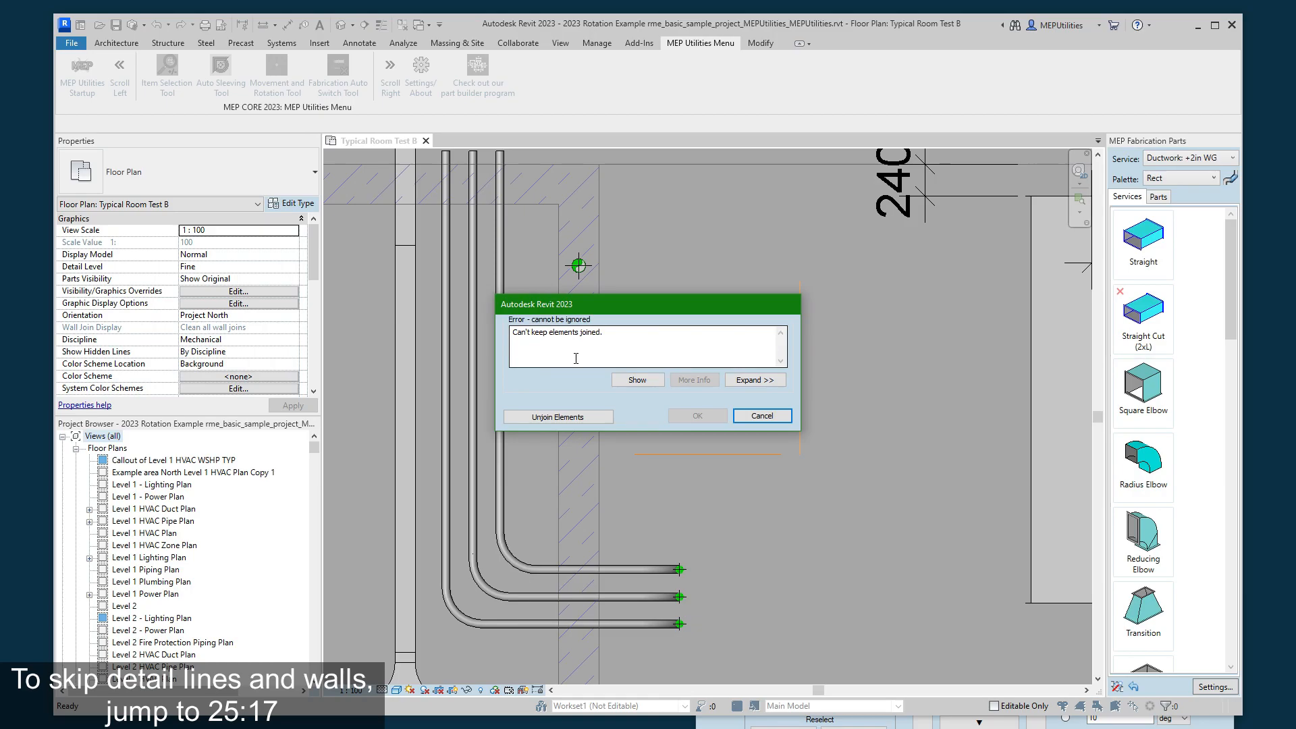
click(751, 423)
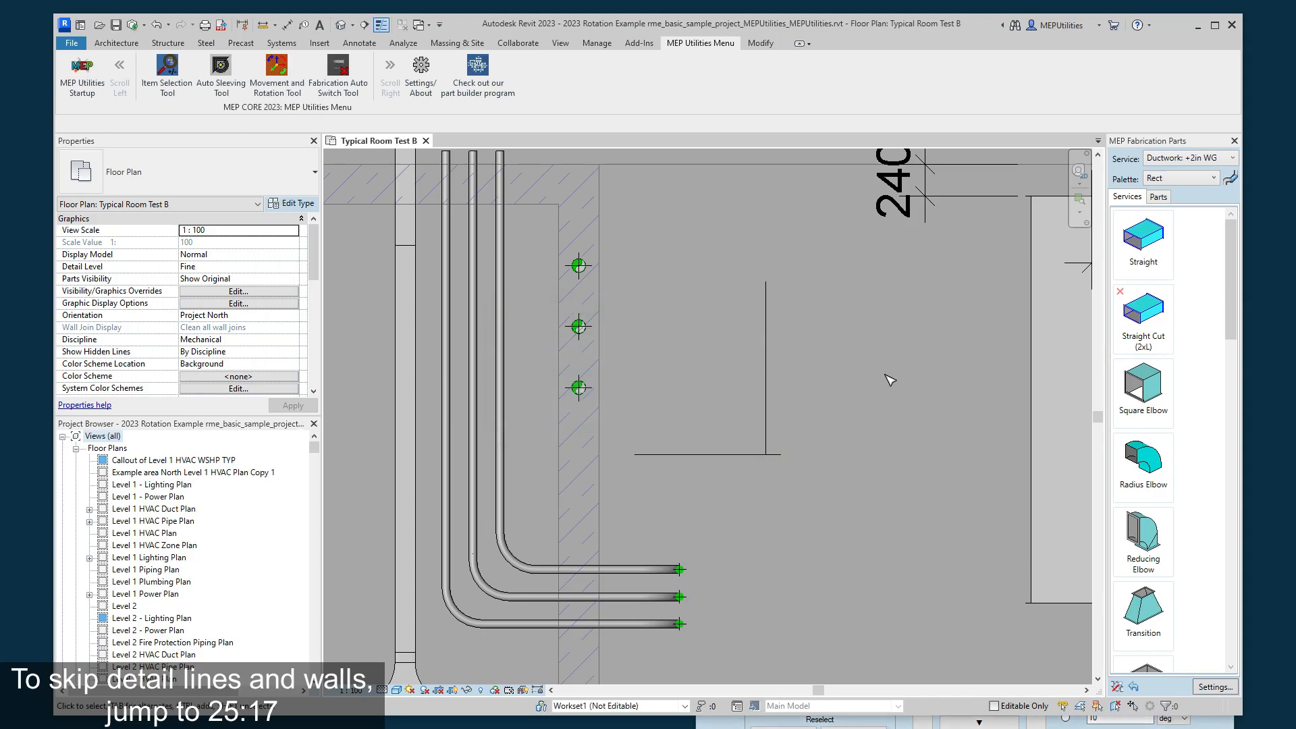
- Drag the vertical detail line right to about 2380 mm from the wall and unjoin it from the horizontal line
middle_drag(849, 513, 842, 437)
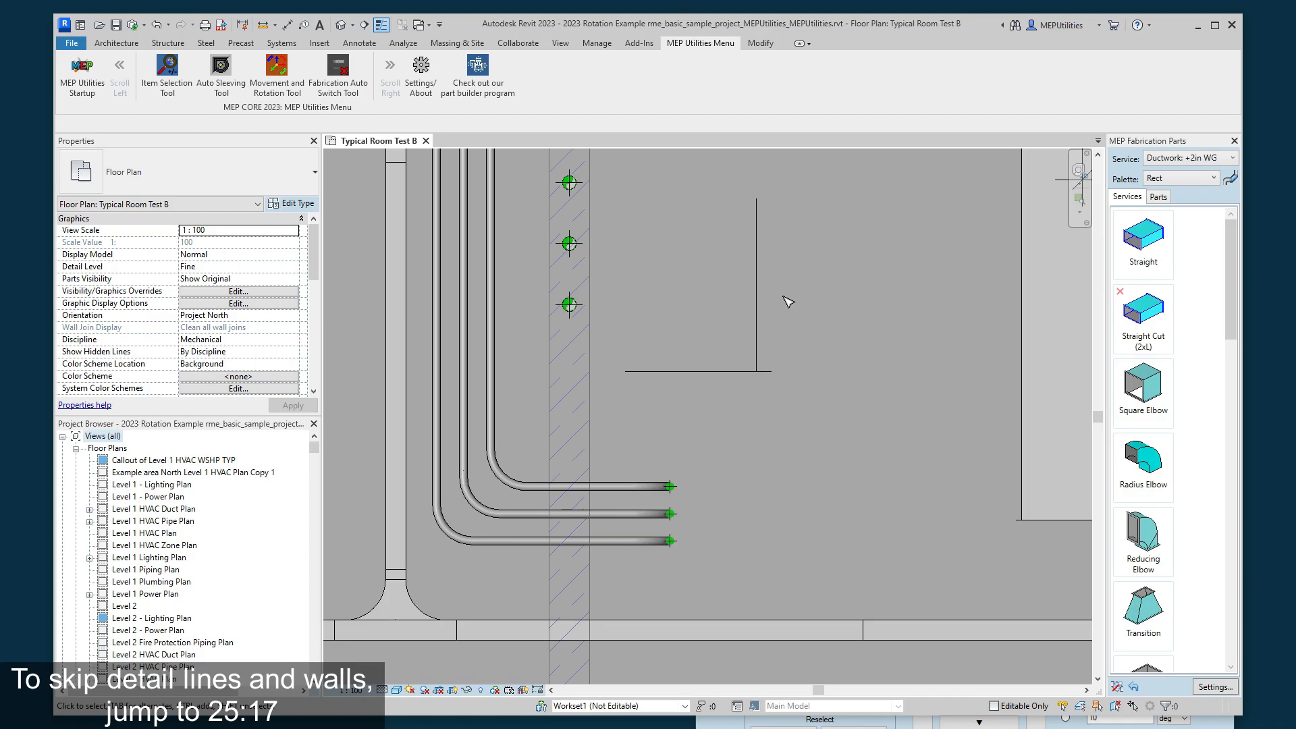
click(758, 301)
middle_drag(844, 326, 836, 450)
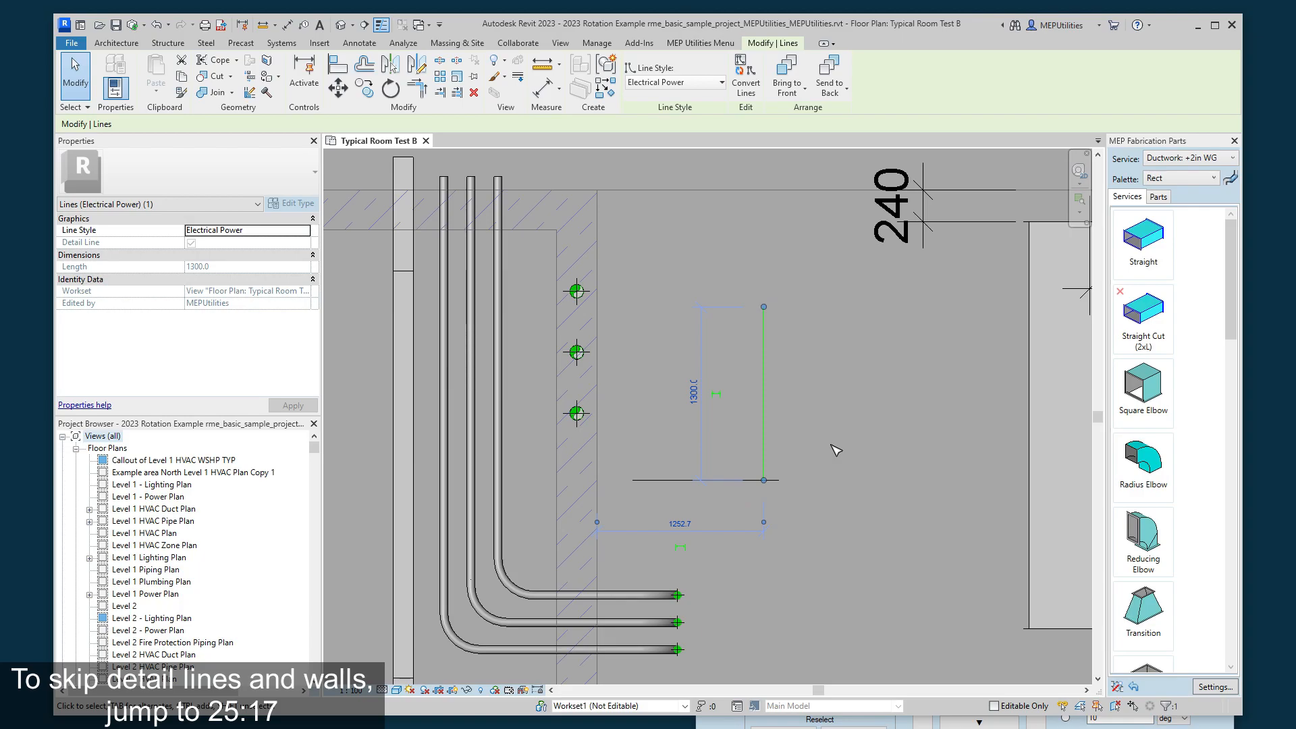
scroll(823, 419, down, 1)
scroll(813, 402, down, 1)
scroll(792, 361, up, 1)
drag(757, 364, 878, 353)
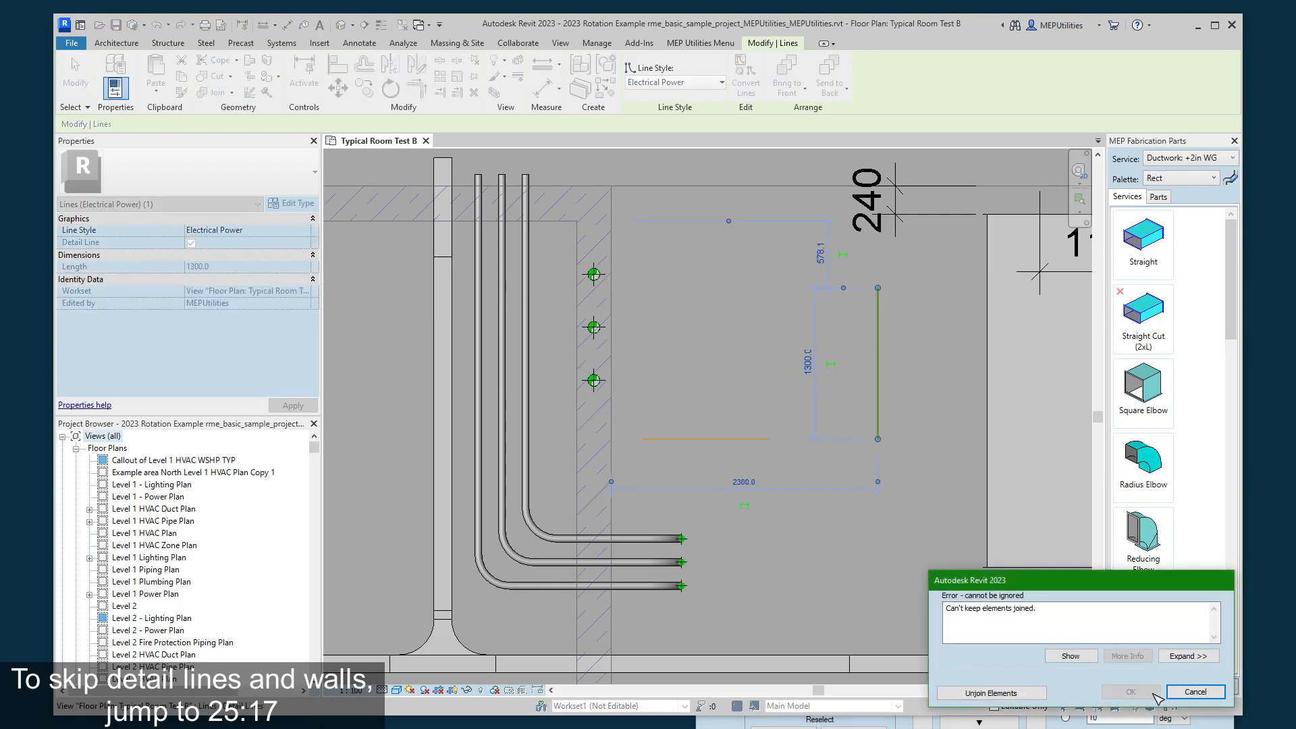
click(991, 692)
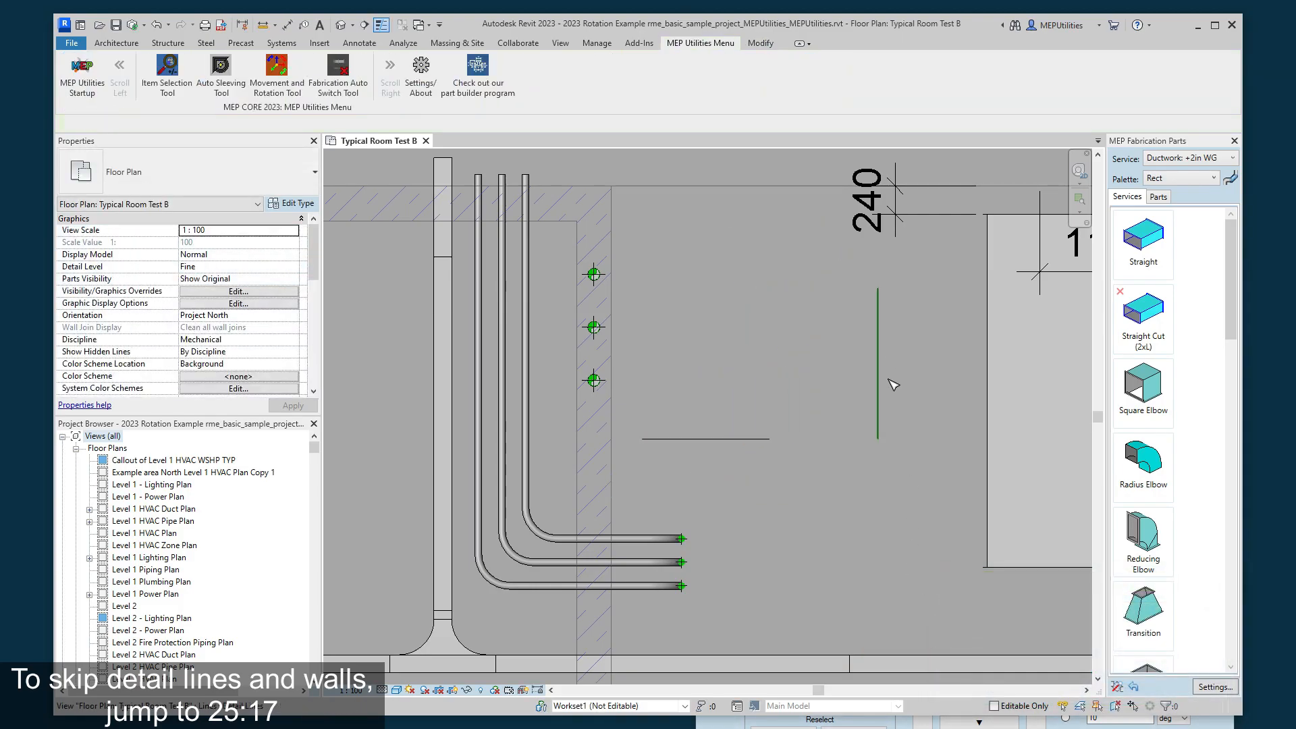
- Pick the unjoined vertical detail line as the single item and rotate it clockwise and back in 10-degree increments
click(891, 723)
click(793, 669)
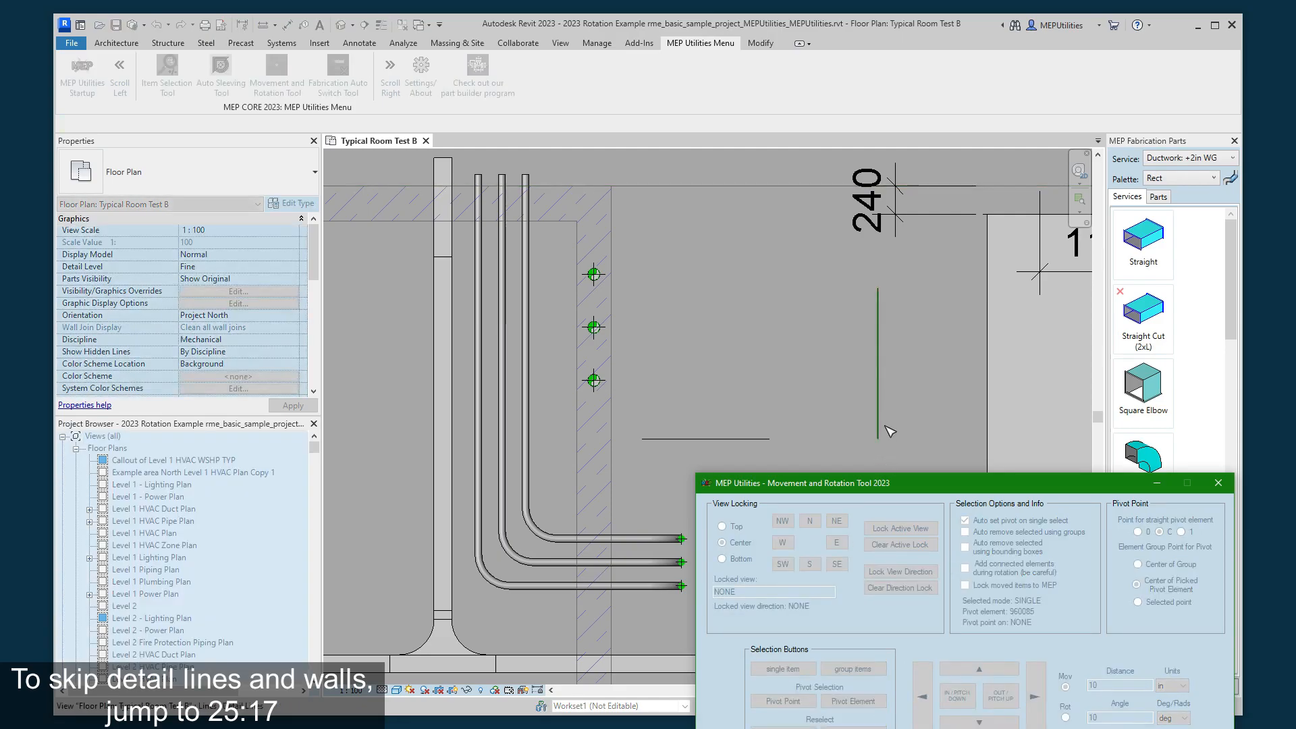
click(882, 432)
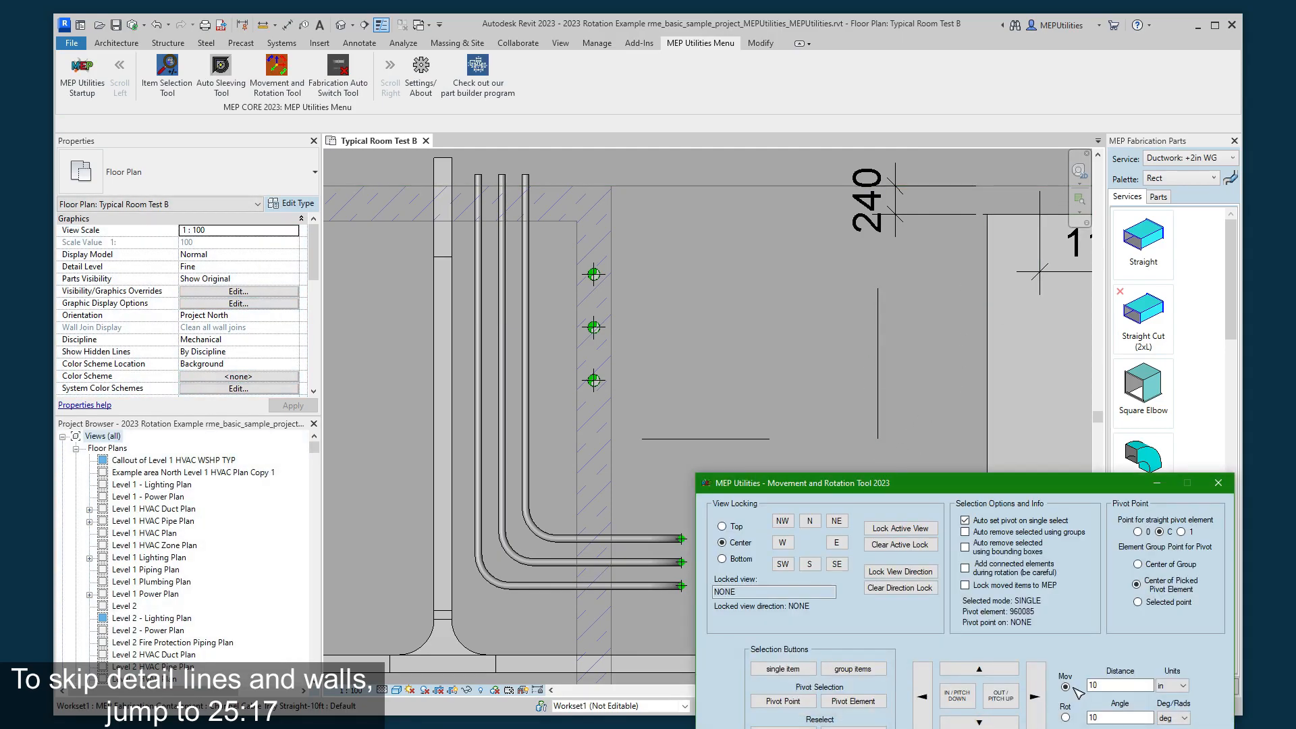
click(1065, 717)
click(1001, 698)
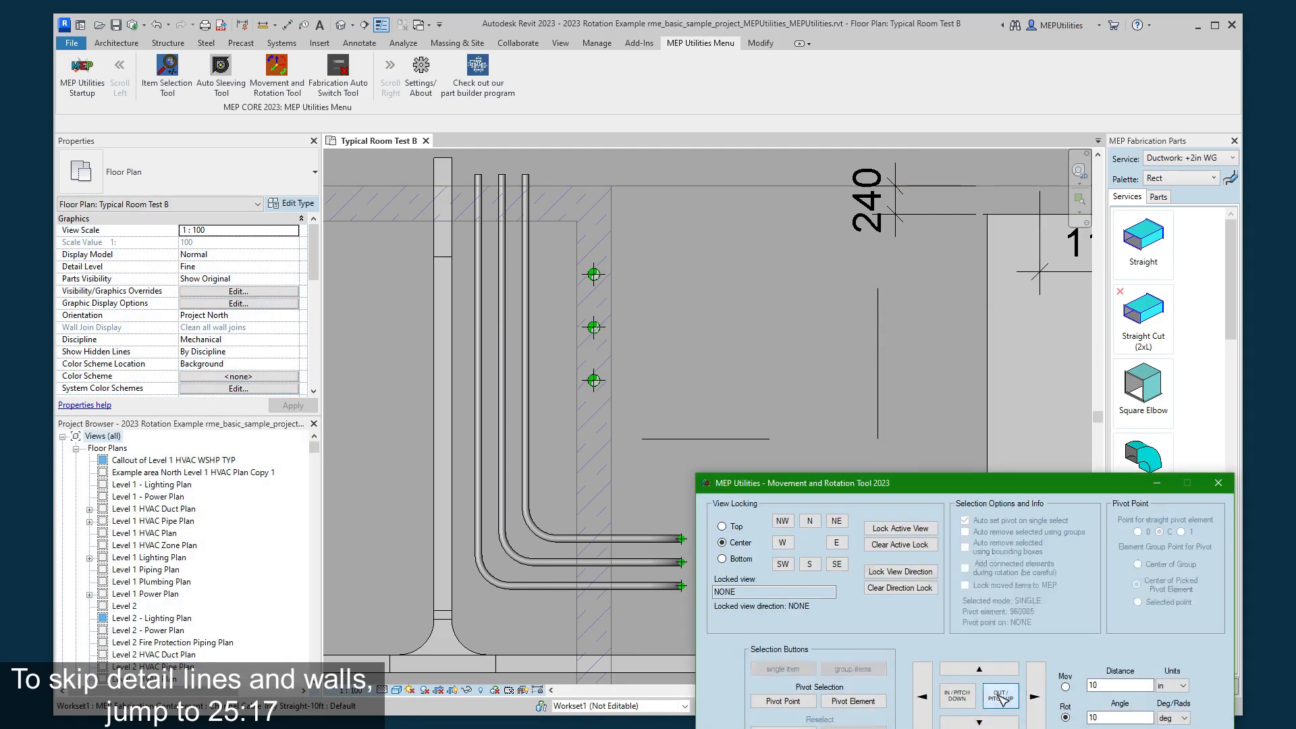
click(968, 702)
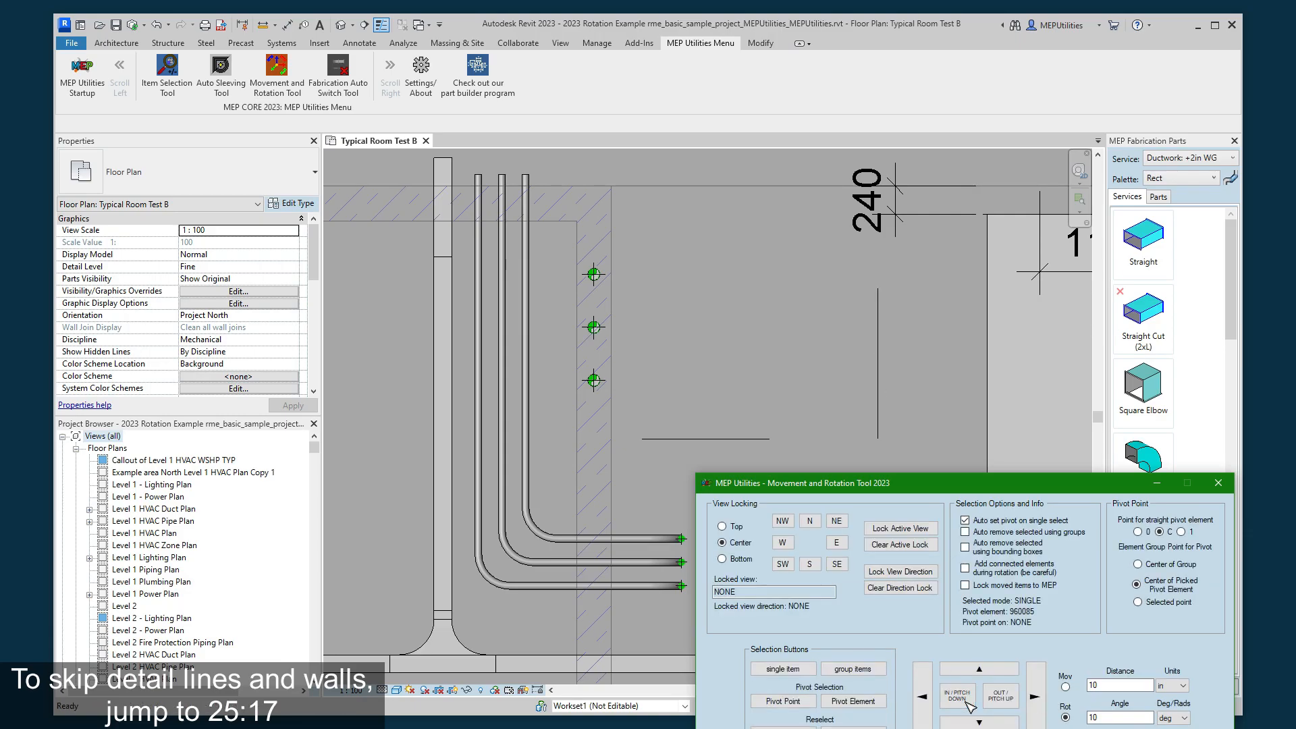
click(1000, 701)
click(799, 387)
middle_drag(770, 551, 814, 471)
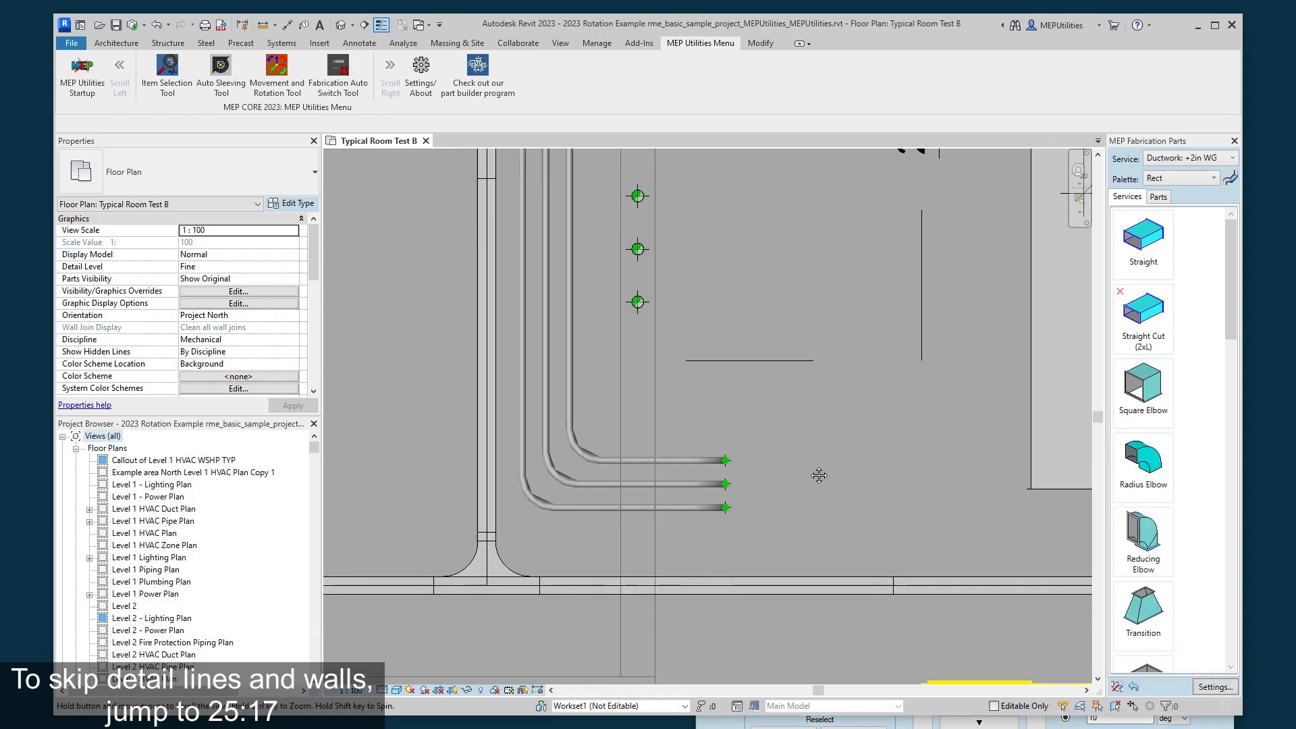
middle_drag(806, 410, 737, 509)
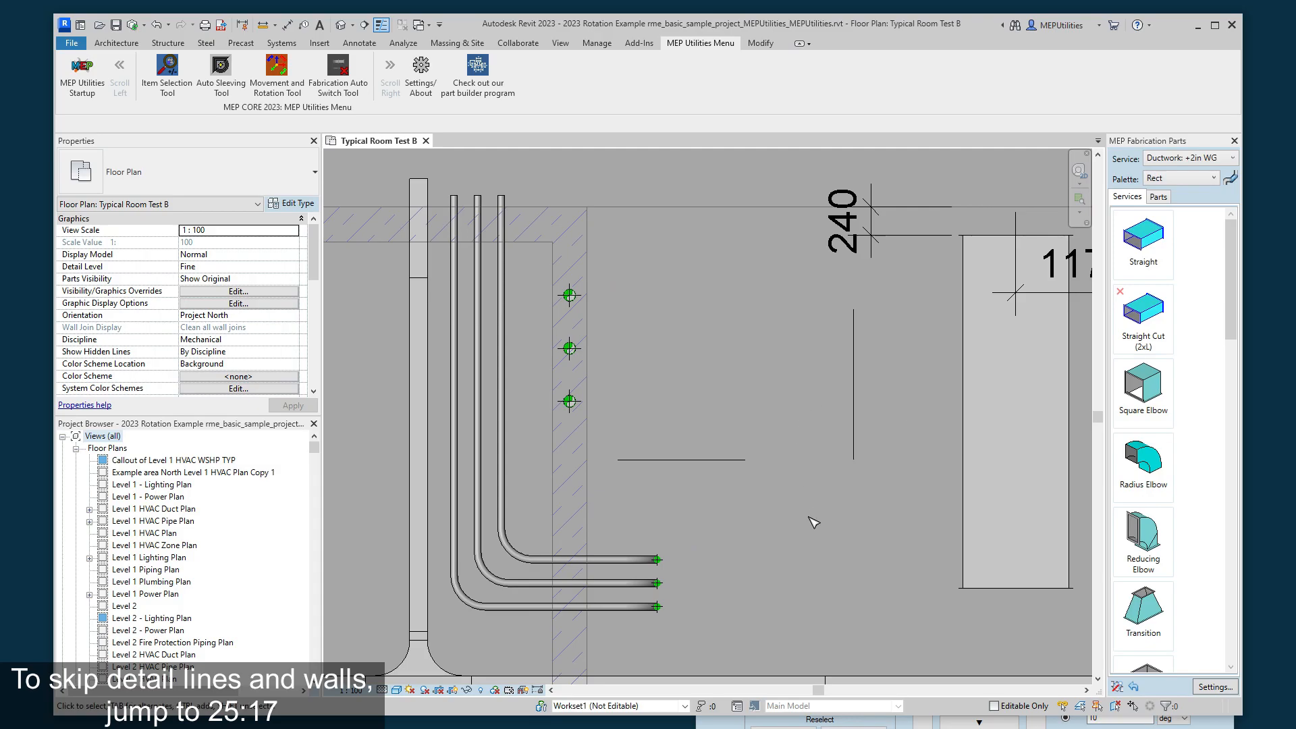
scroll(812, 513, down, 1)
middle_drag(813, 513, 808, 462)
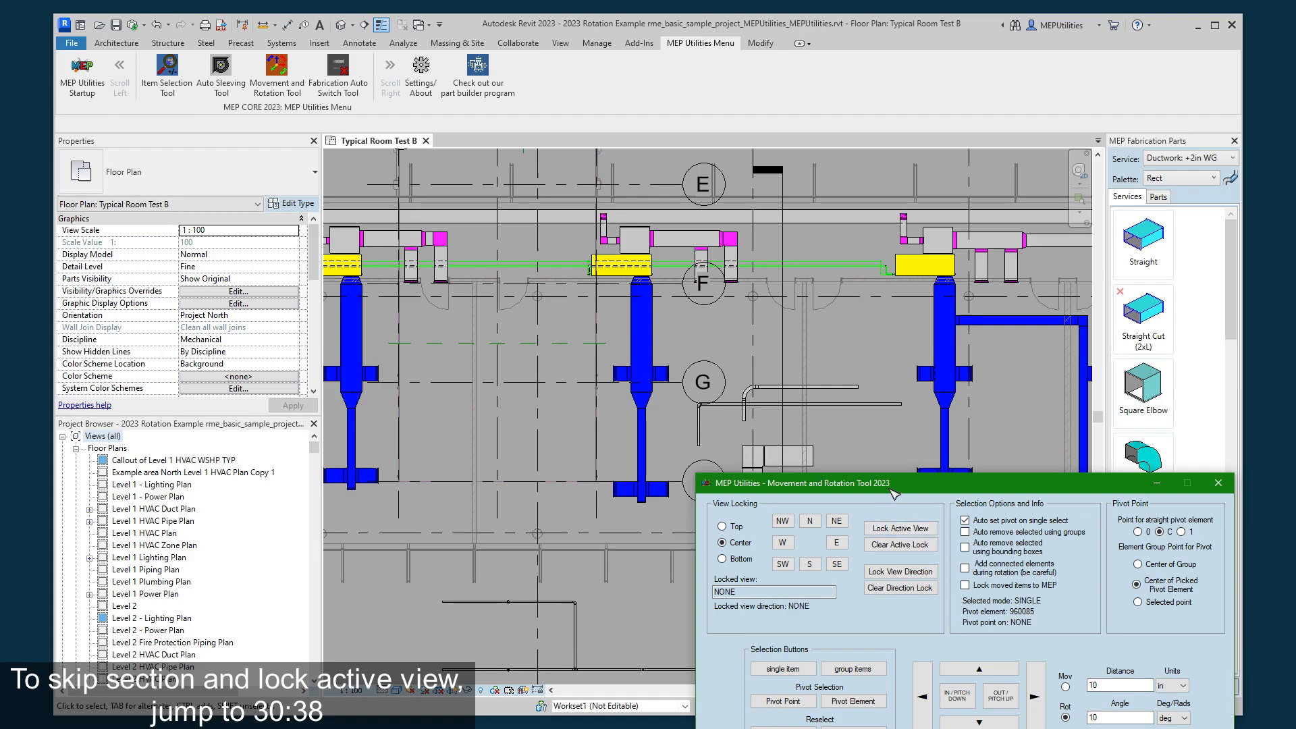
- Pick the section line running past gridlines G and H as the single item, keeping bounding-box elements in the selection
click(864, 433)
scroll(844, 502, up, 3)
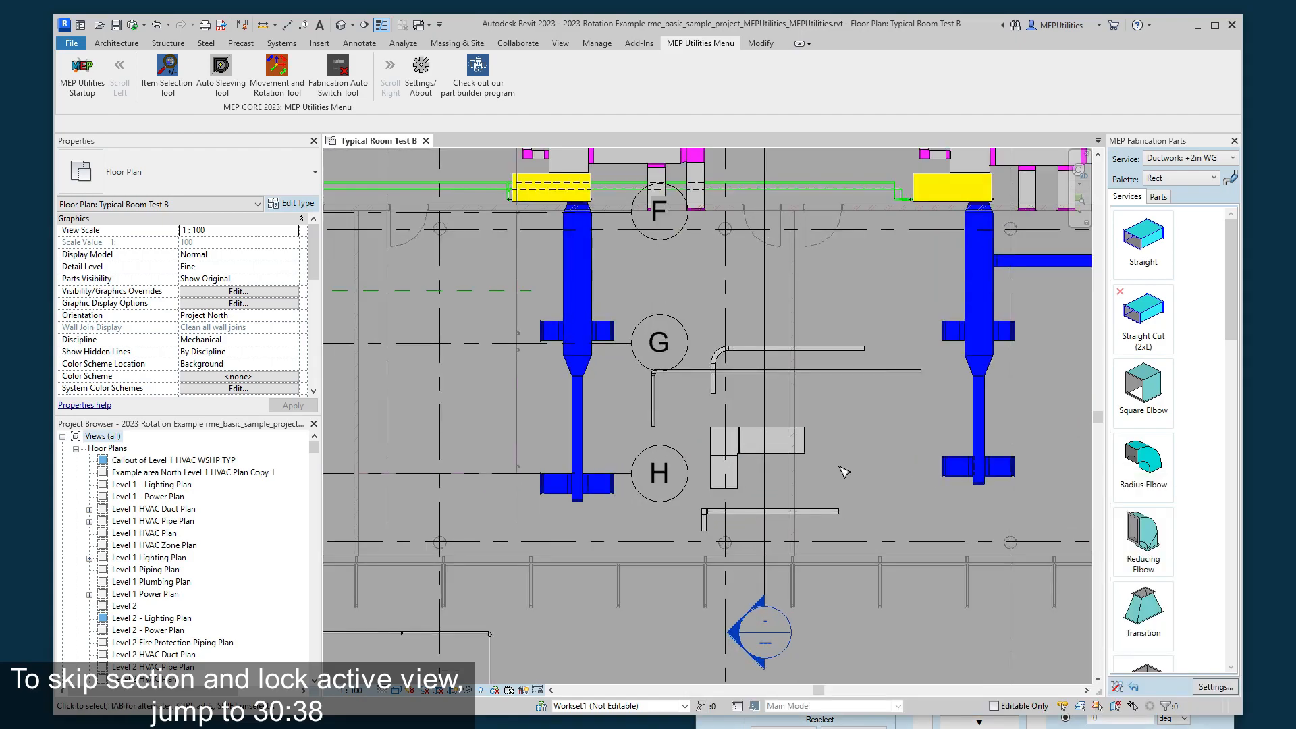
scroll(856, 487, down, 1)
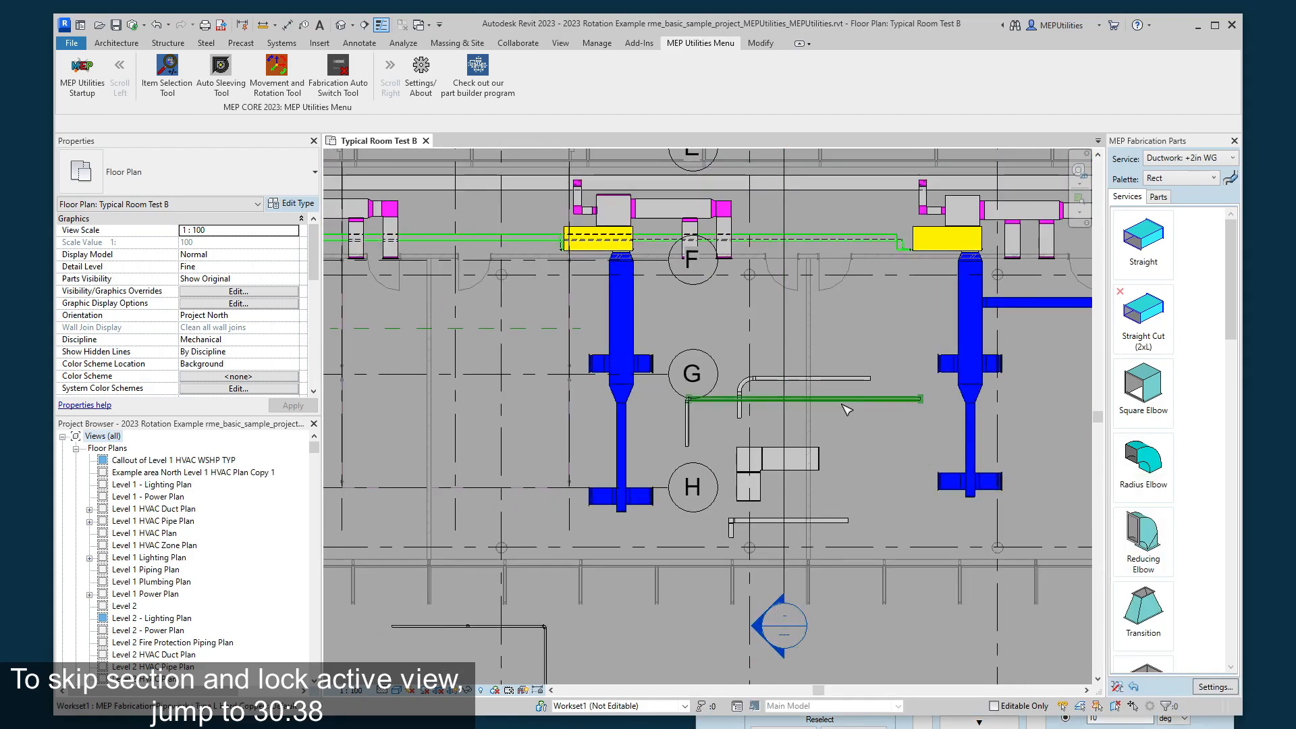
middle_drag(890, 457, 916, 443)
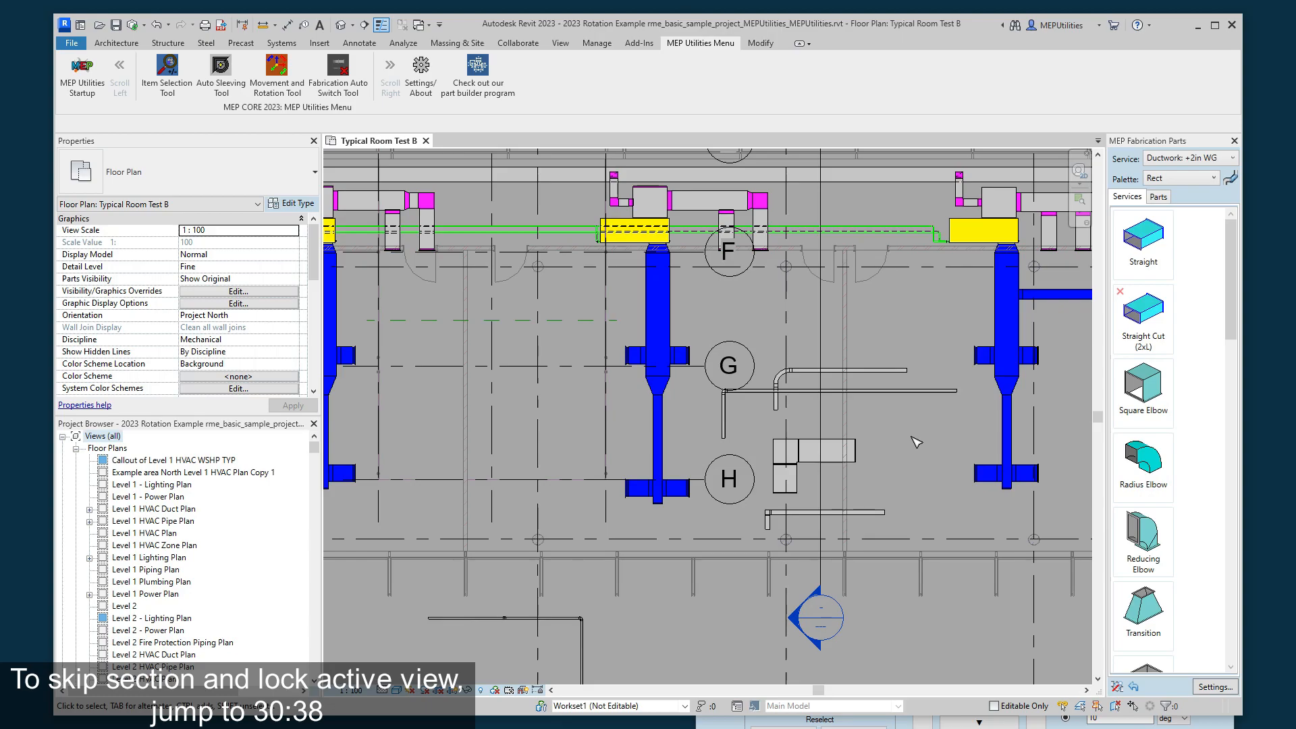
middle_drag(916, 442, 910, 457)
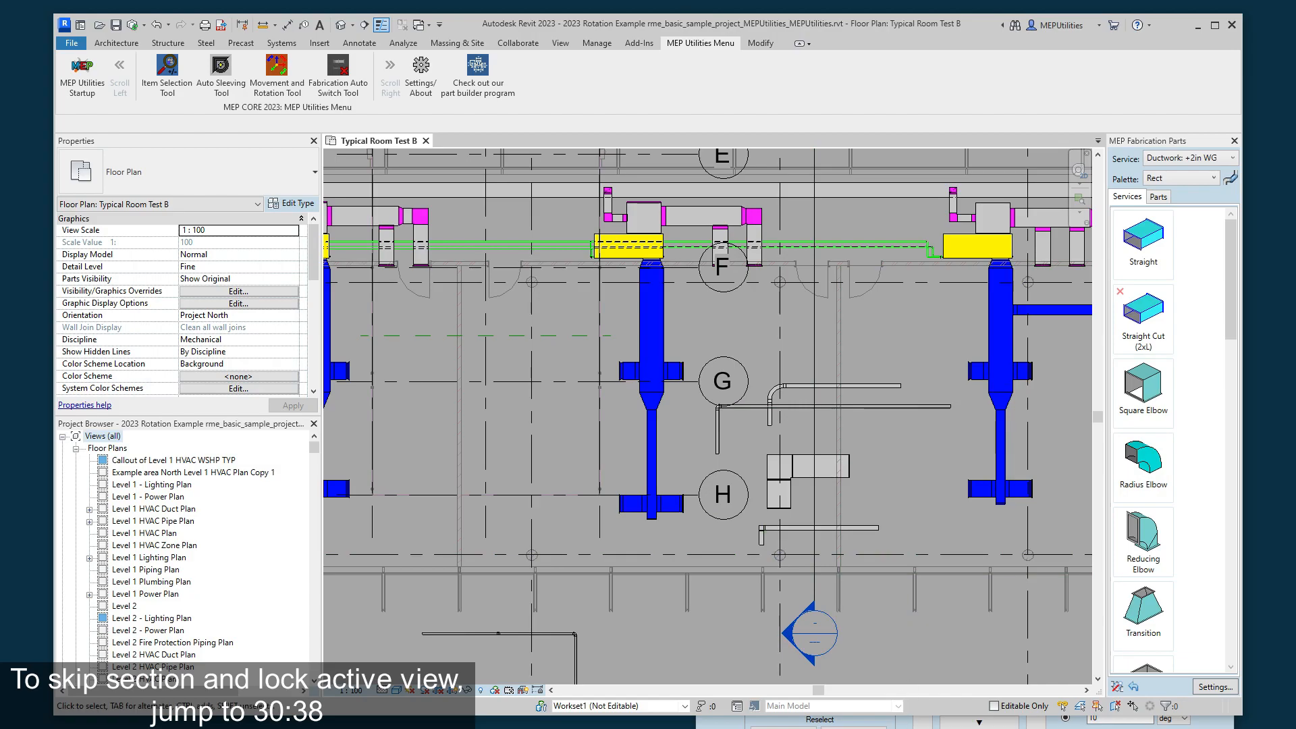
key(alt+Tab)
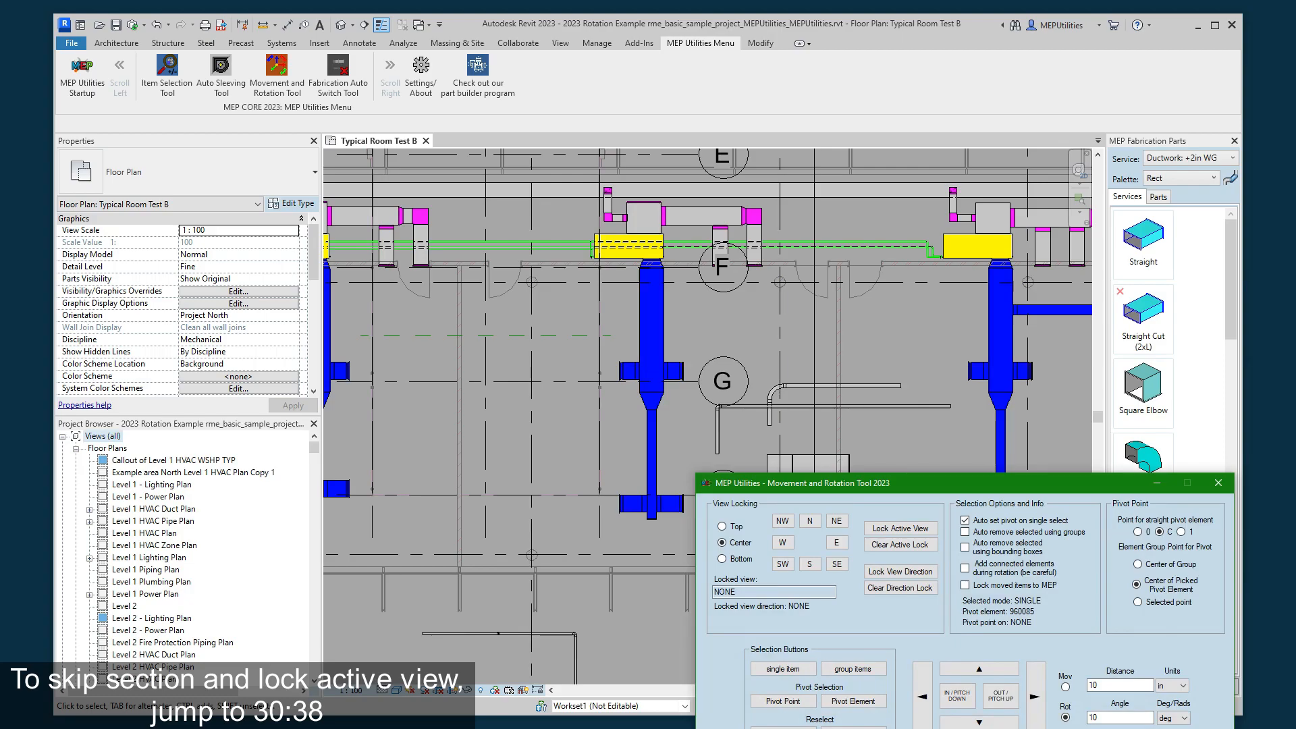
click(801, 670)
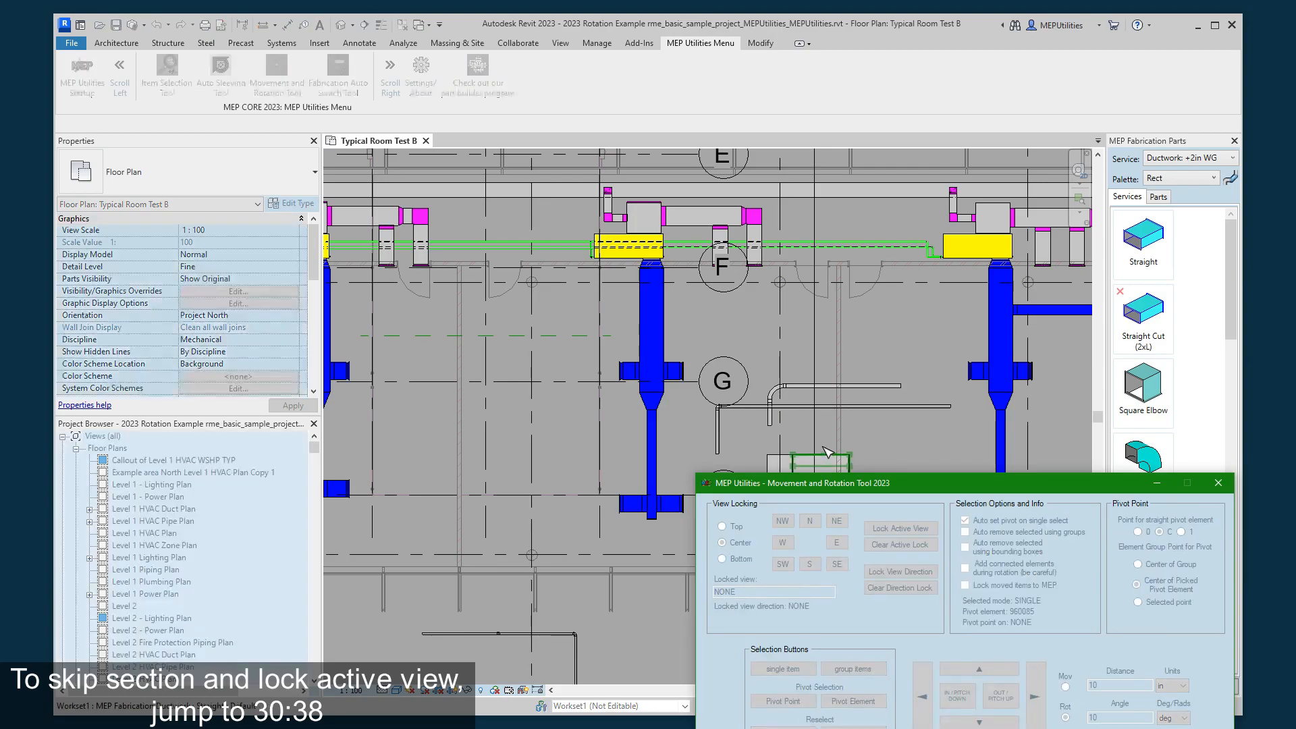
click(825, 437)
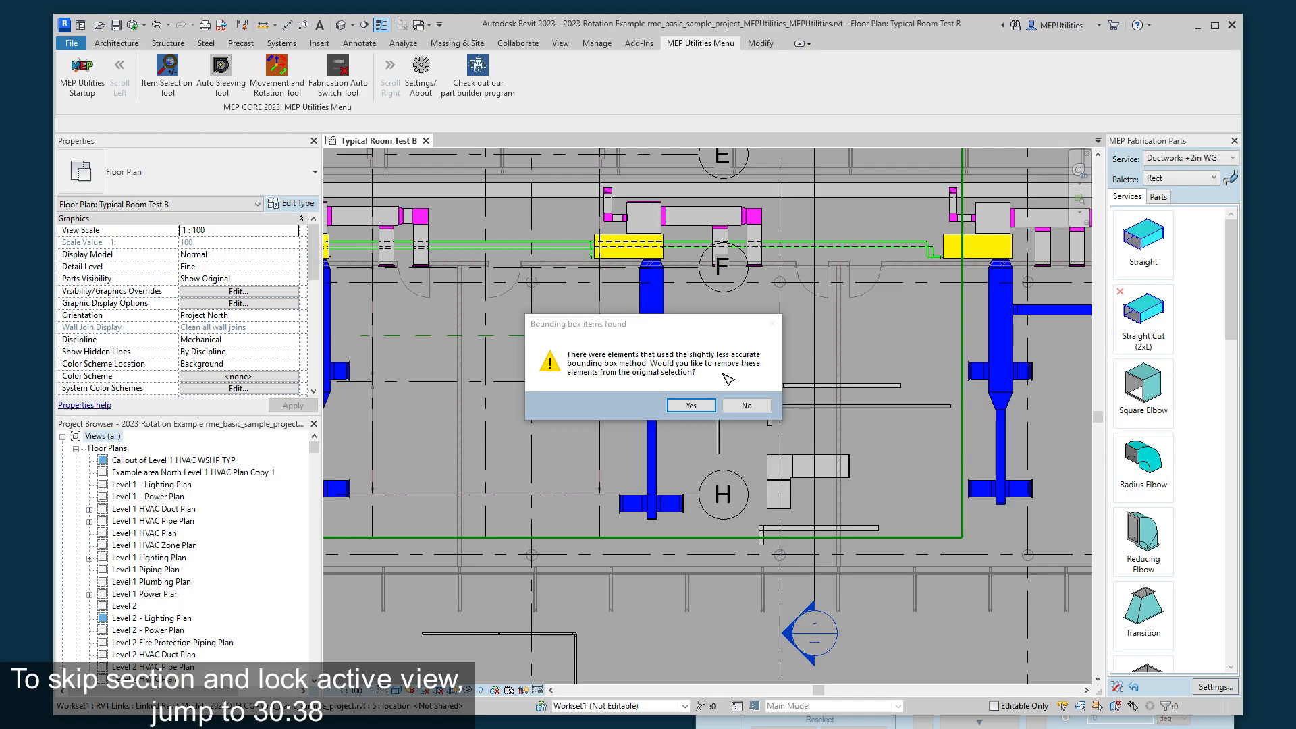
click(762, 408)
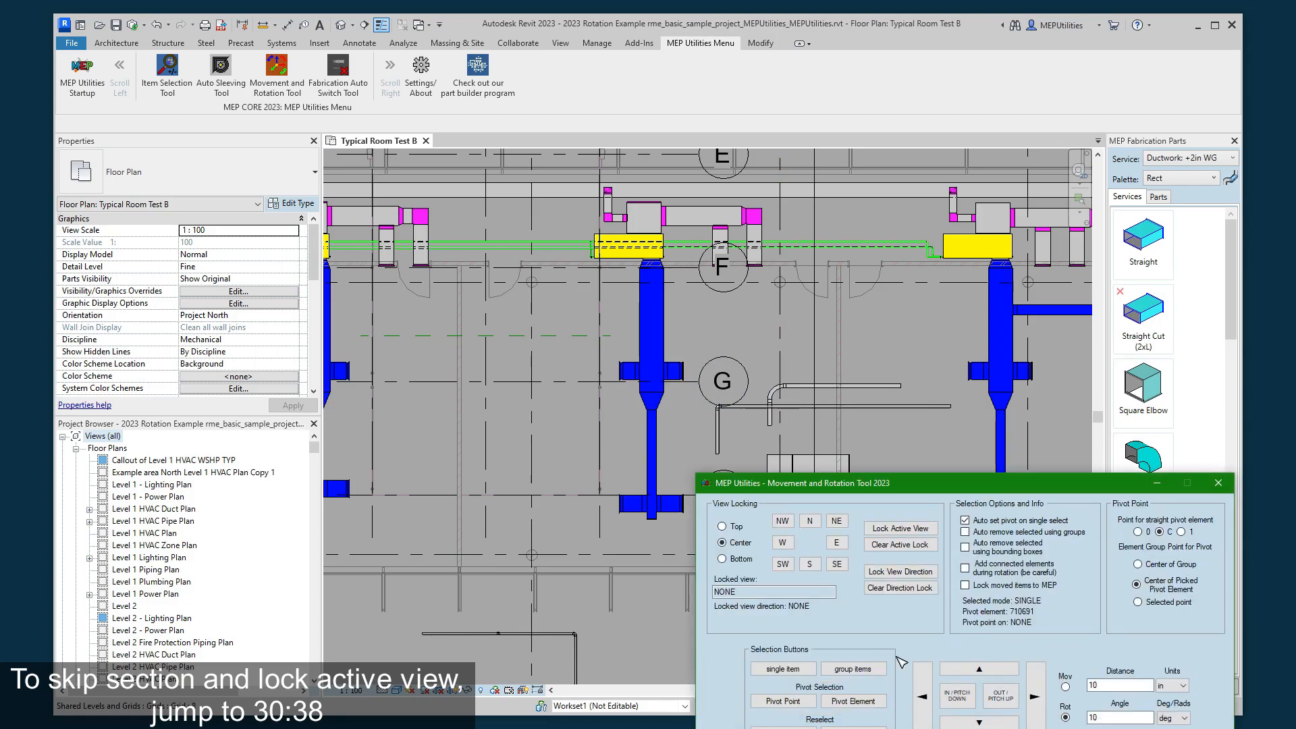
- Rotate the section line in the floor plan in 10-degree increments and return it to its original direction
click(1000, 701)
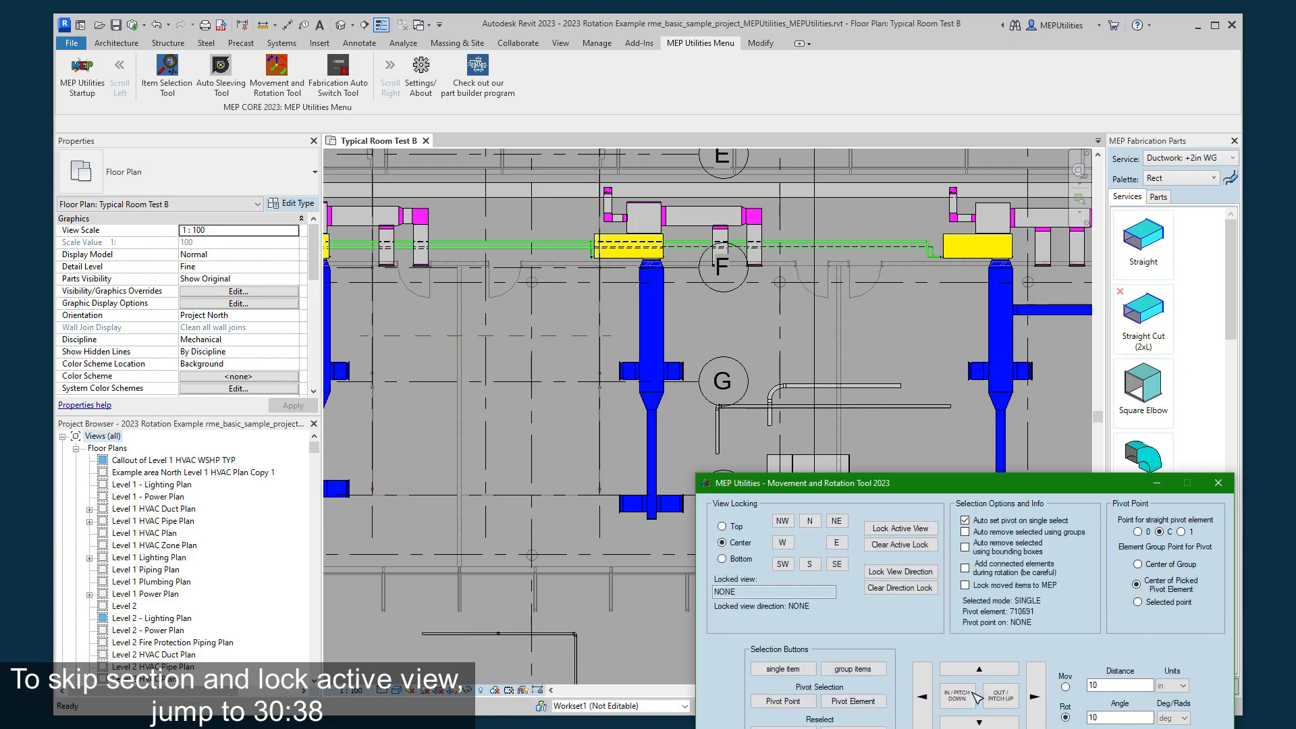
click(998, 700)
click(995, 701)
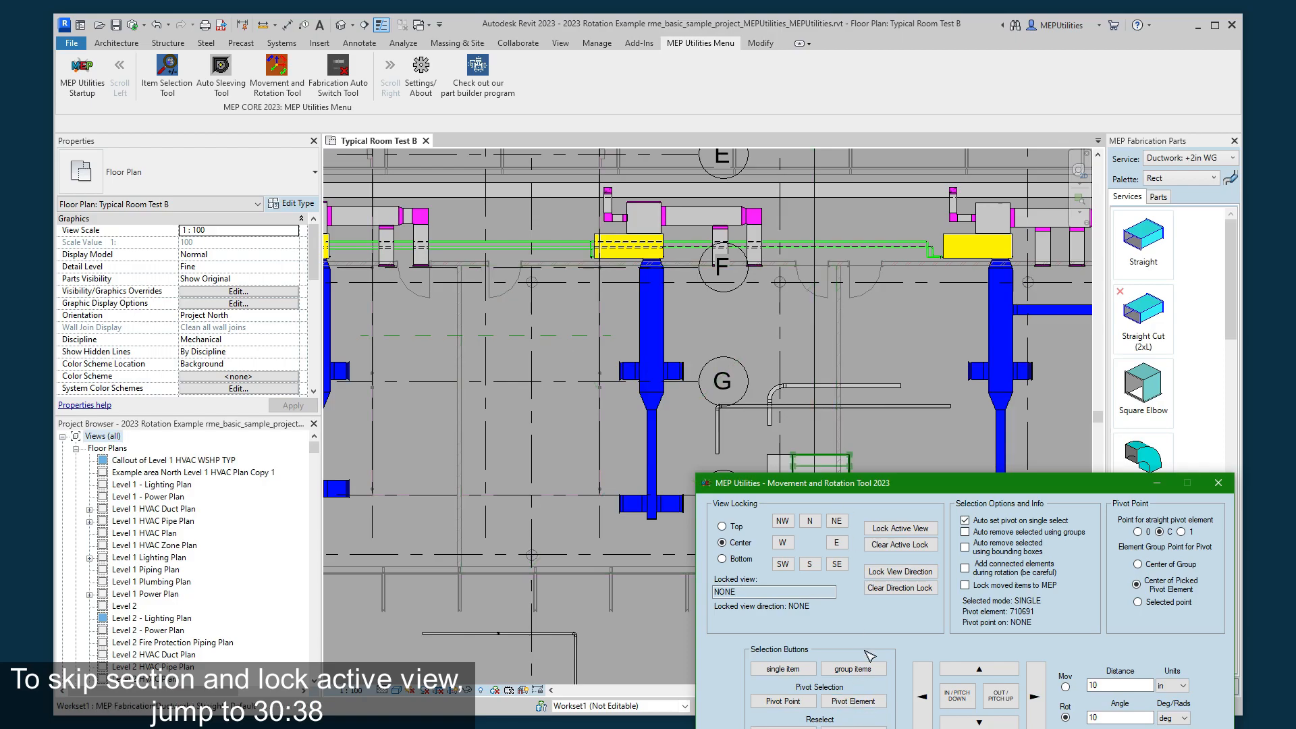
- Lock the active floor plan, Typical Room Test B, as the movement tool's reference view
middle_drag(878, 436, 906, 490)
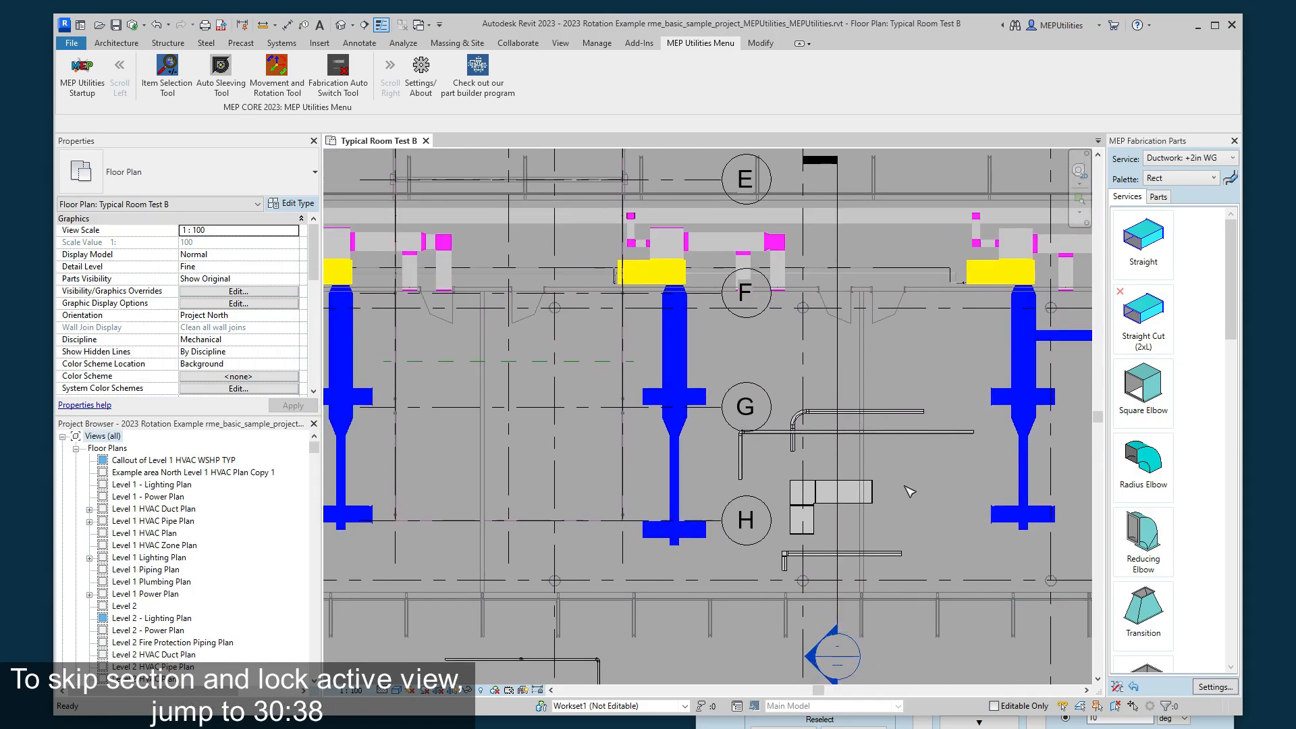
click(930, 725)
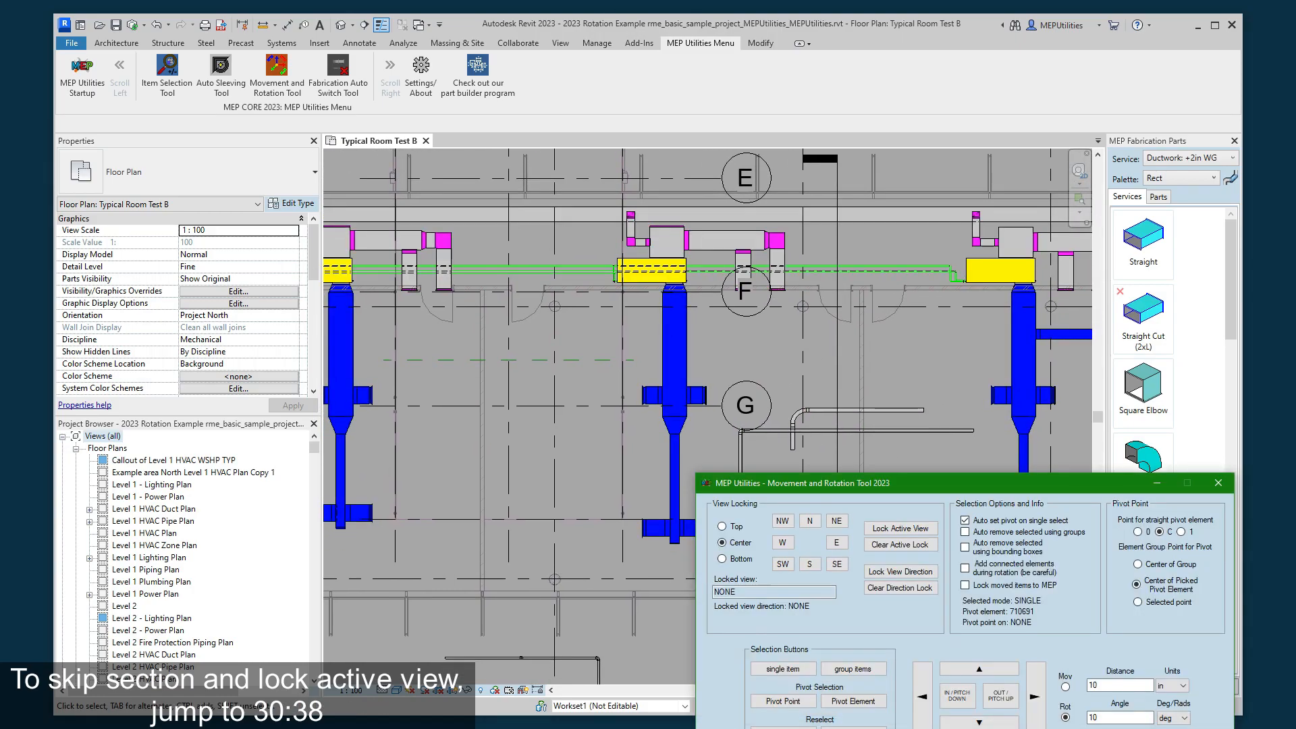
click(878, 528)
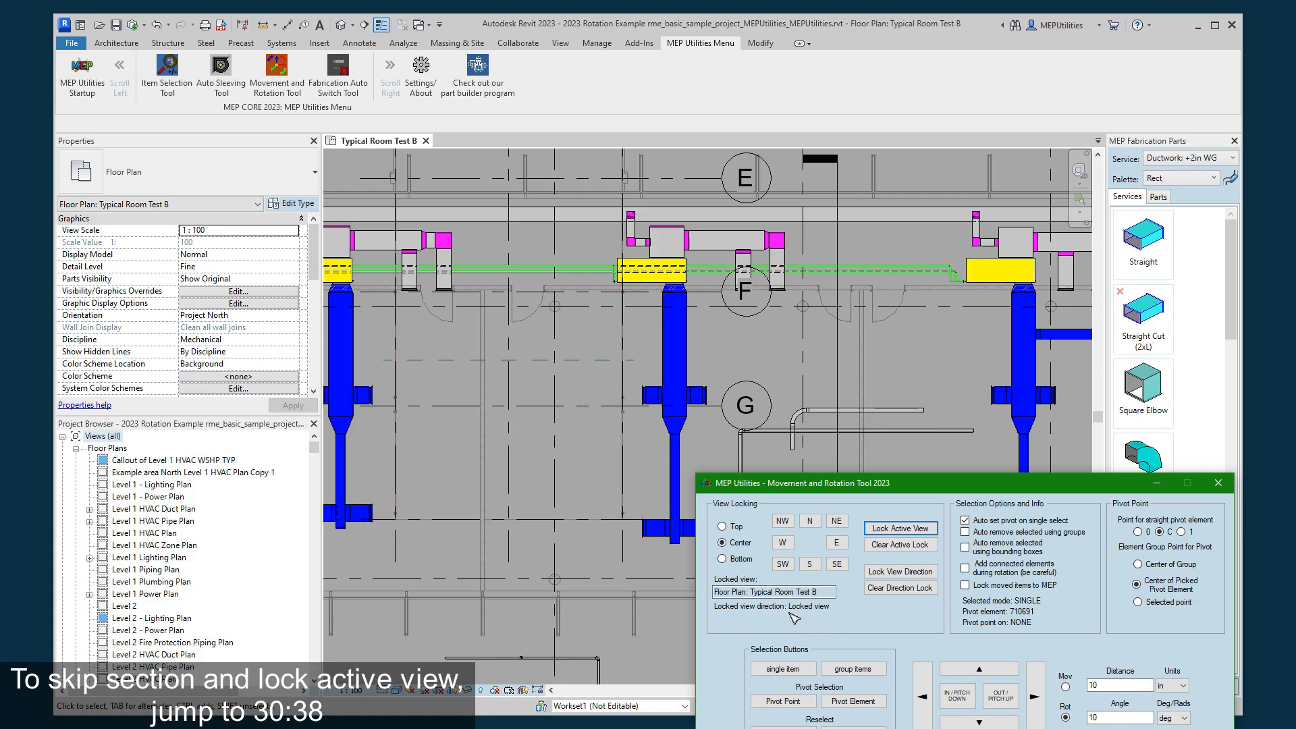
- Open the section view Typical Room WSHP from its section line in the floor plan
click(905, 370)
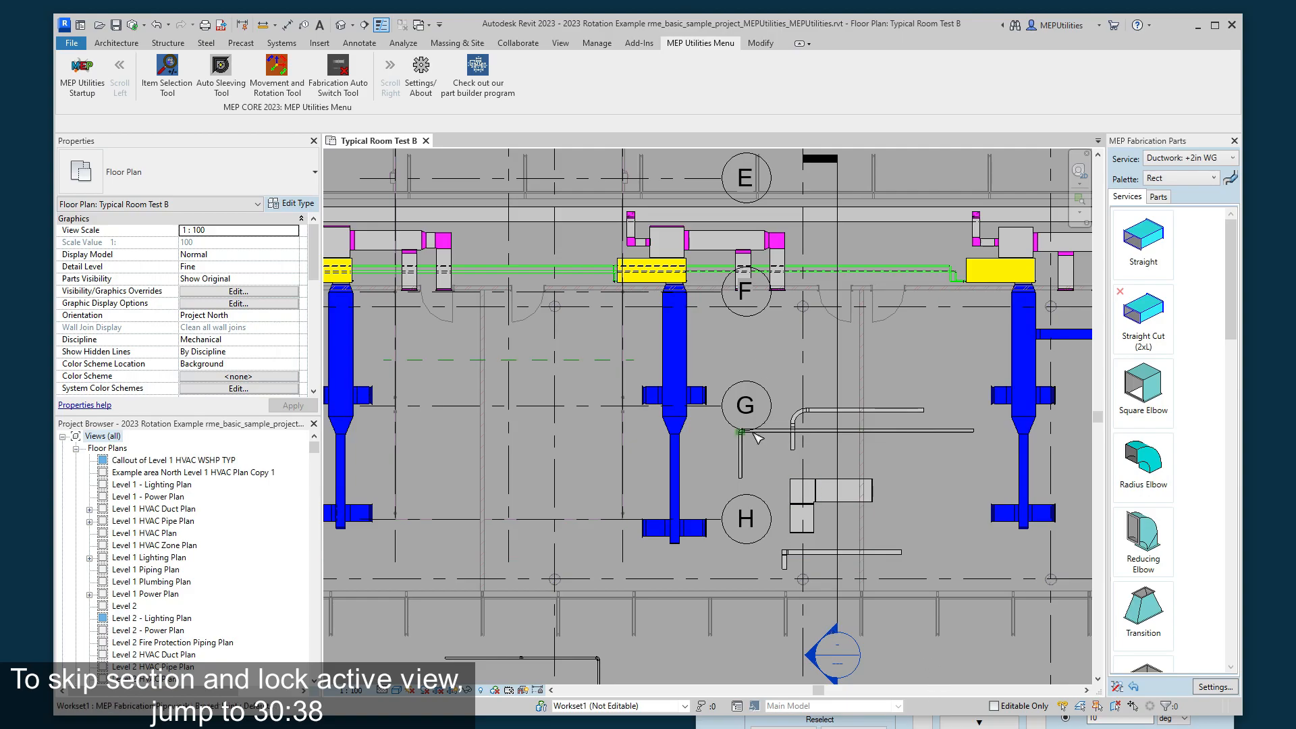
click(838, 466)
right_click(842, 456)
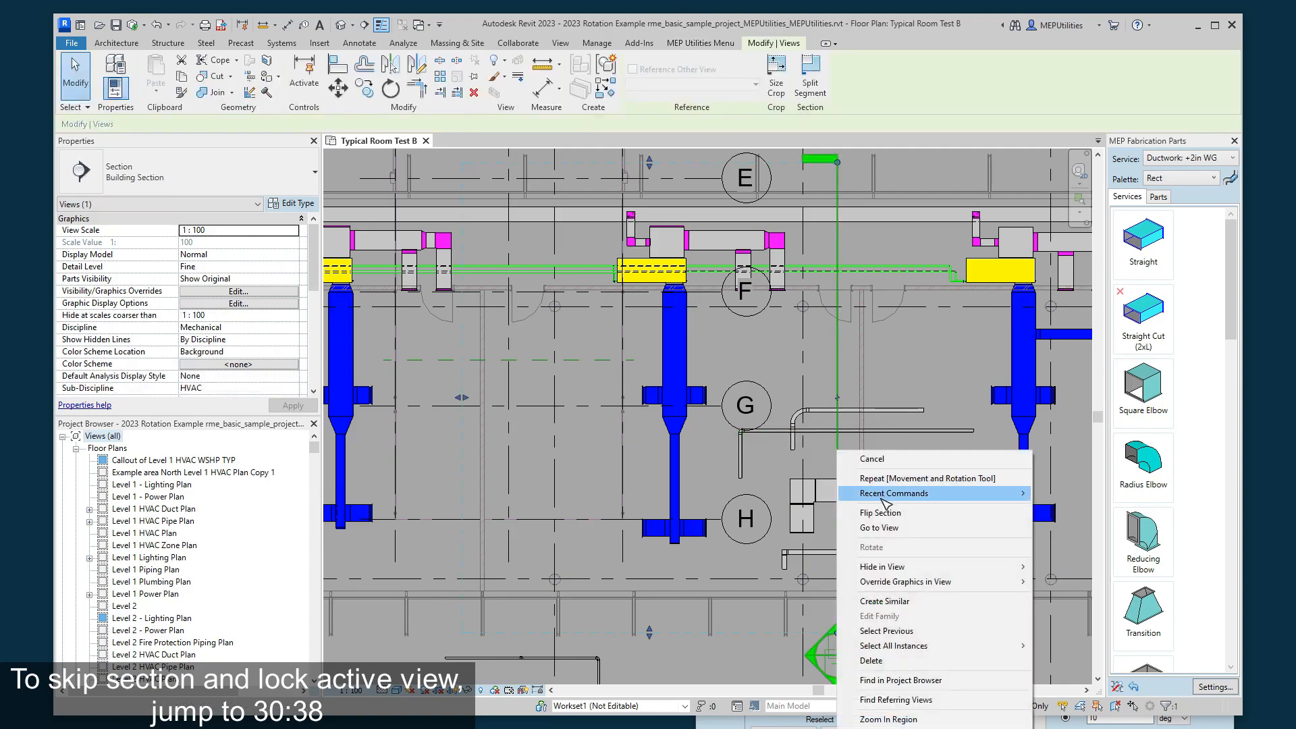
click(877, 527)
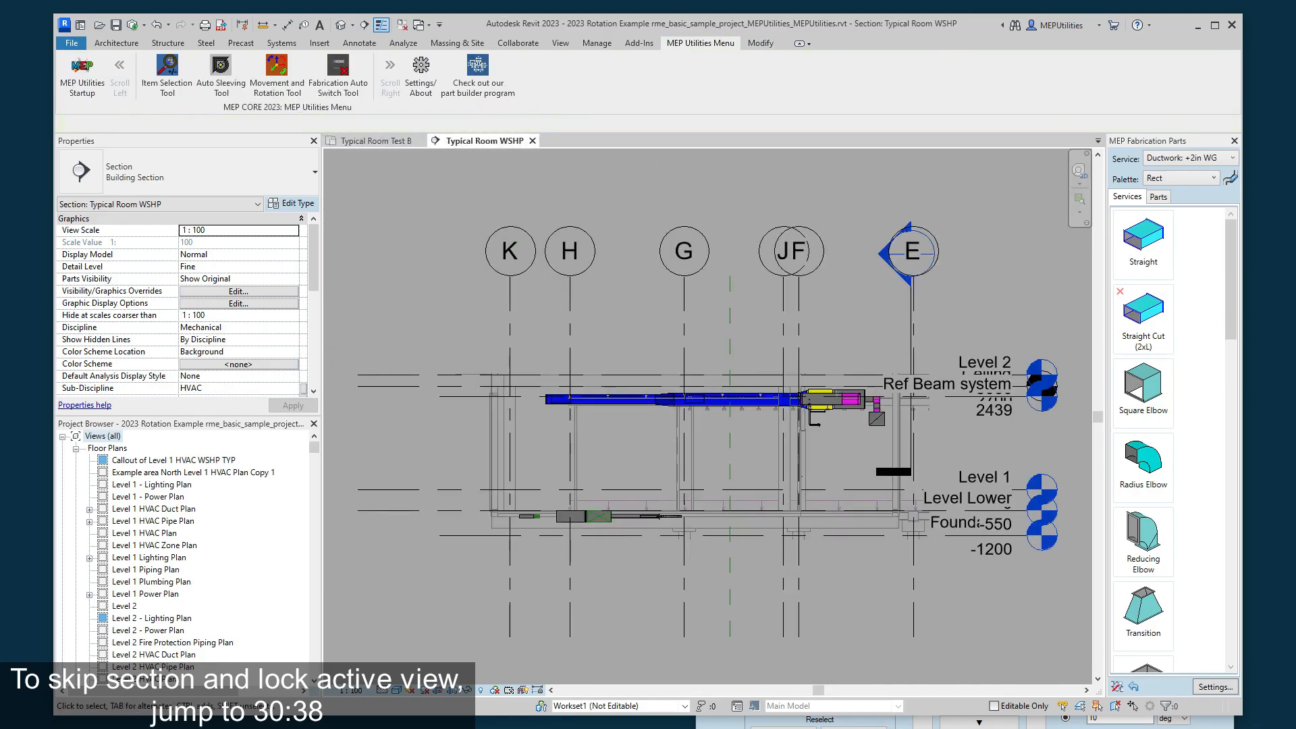
- Rotate the section in 10-degree increments from within its own section view and return it to its original direction
click(848, 724)
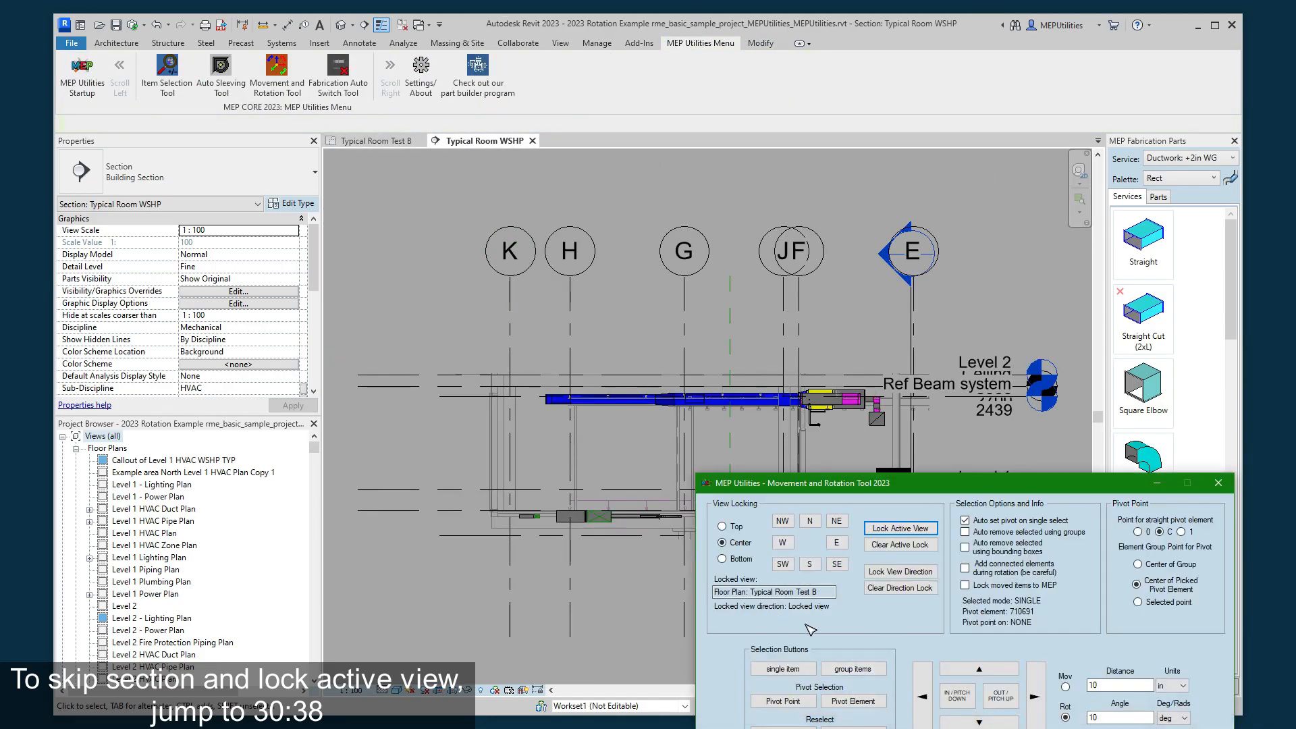
click(1002, 702)
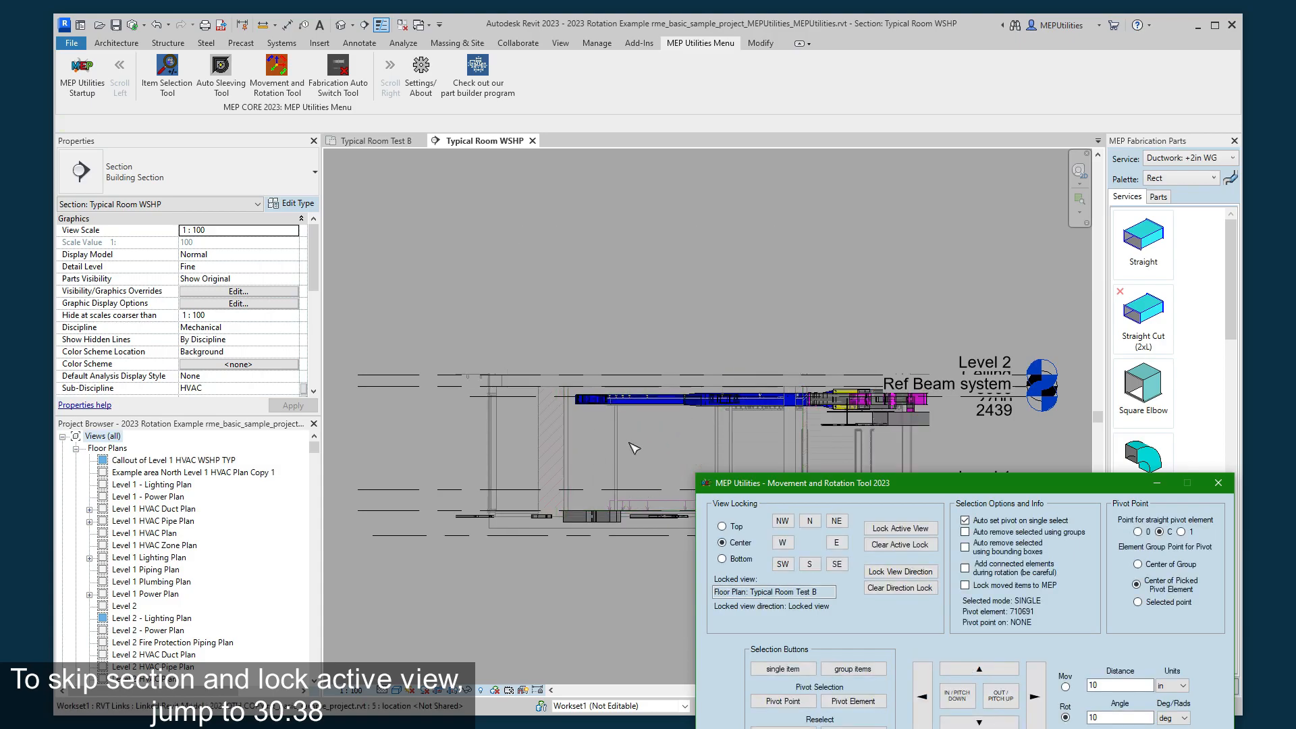
click(984, 692)
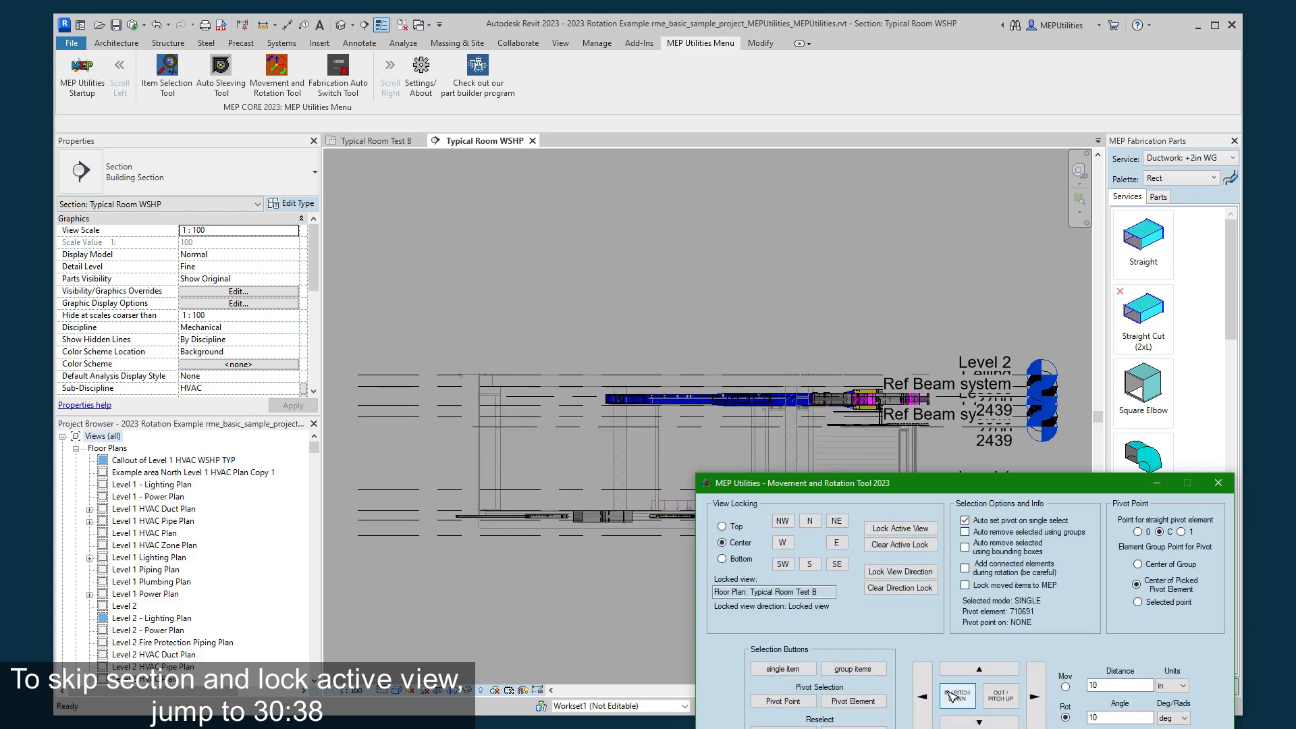
click(955, 698)
click(954, 698)
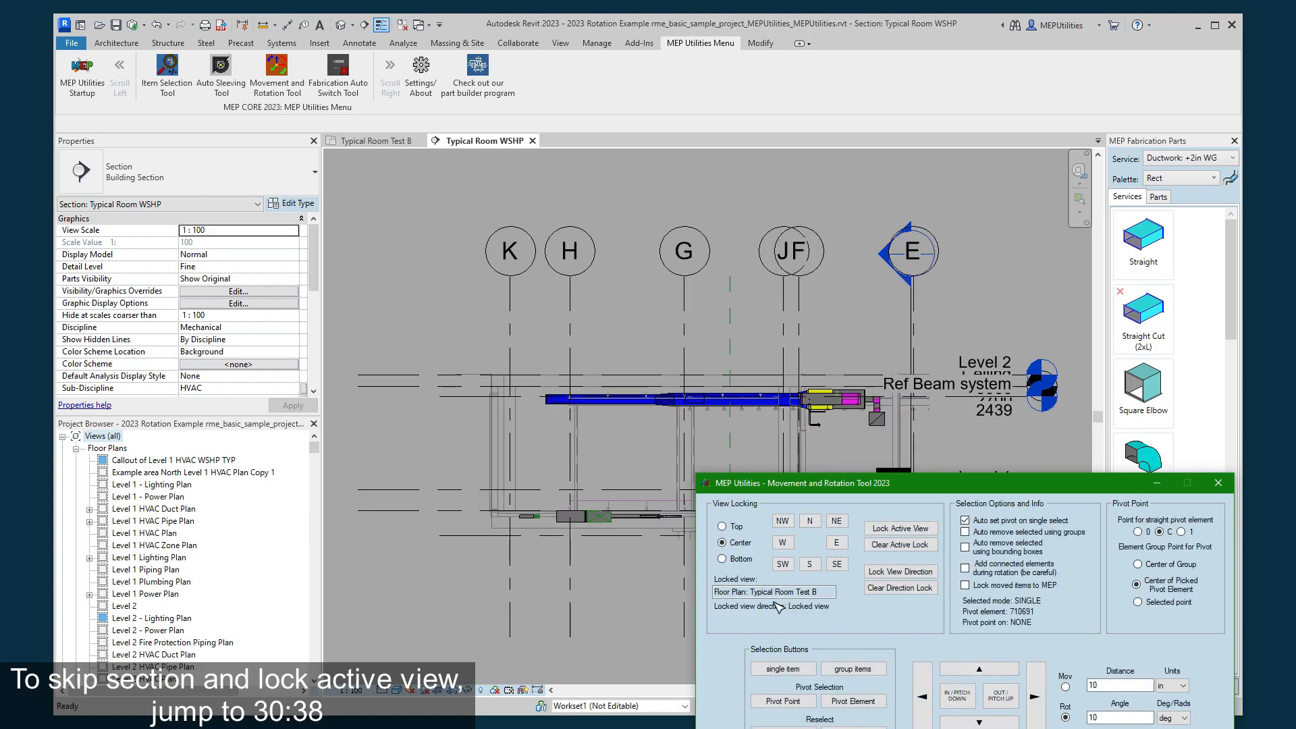
- Select the crop boundary of section view Typical Room WSHP to examine its extent beyond gridline K
click(586, 375)
scroll(589, 381, up, 1)
middle_drag(575, 371, 607, 350)
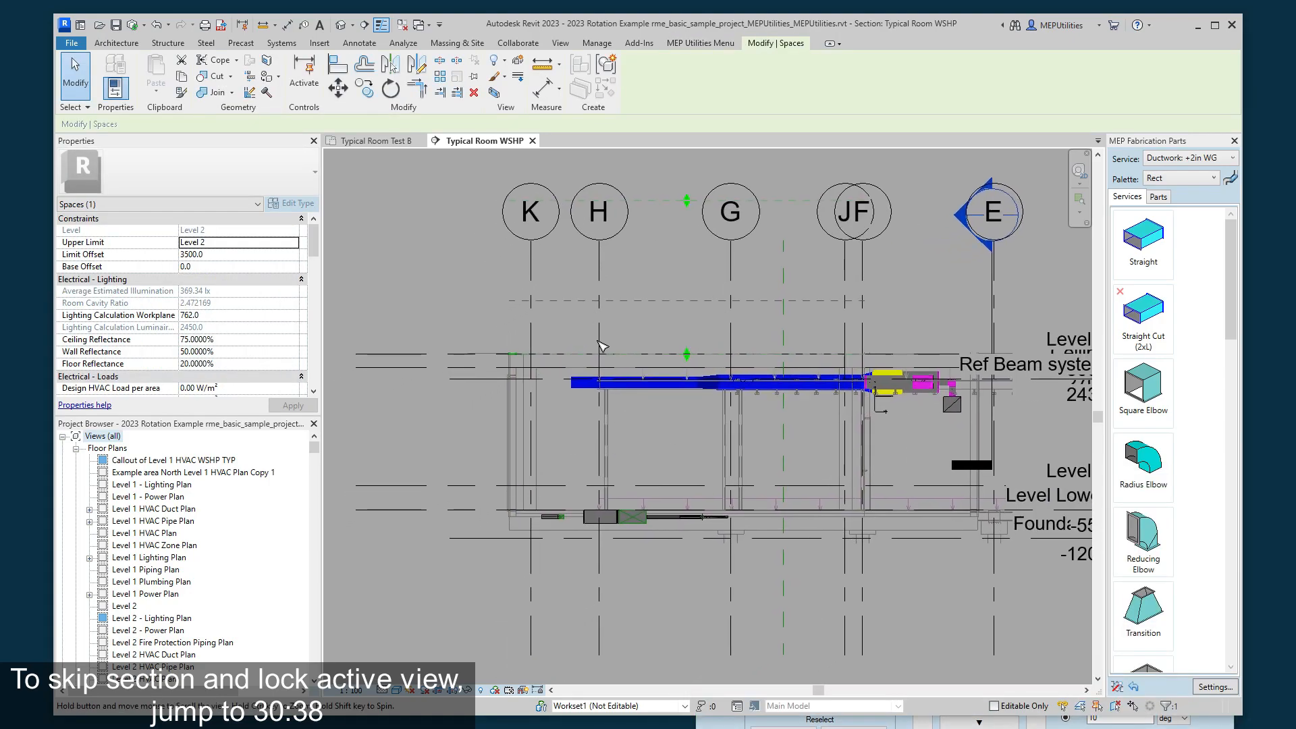
scroll(443, 412, up, 1)
click(486, 443)
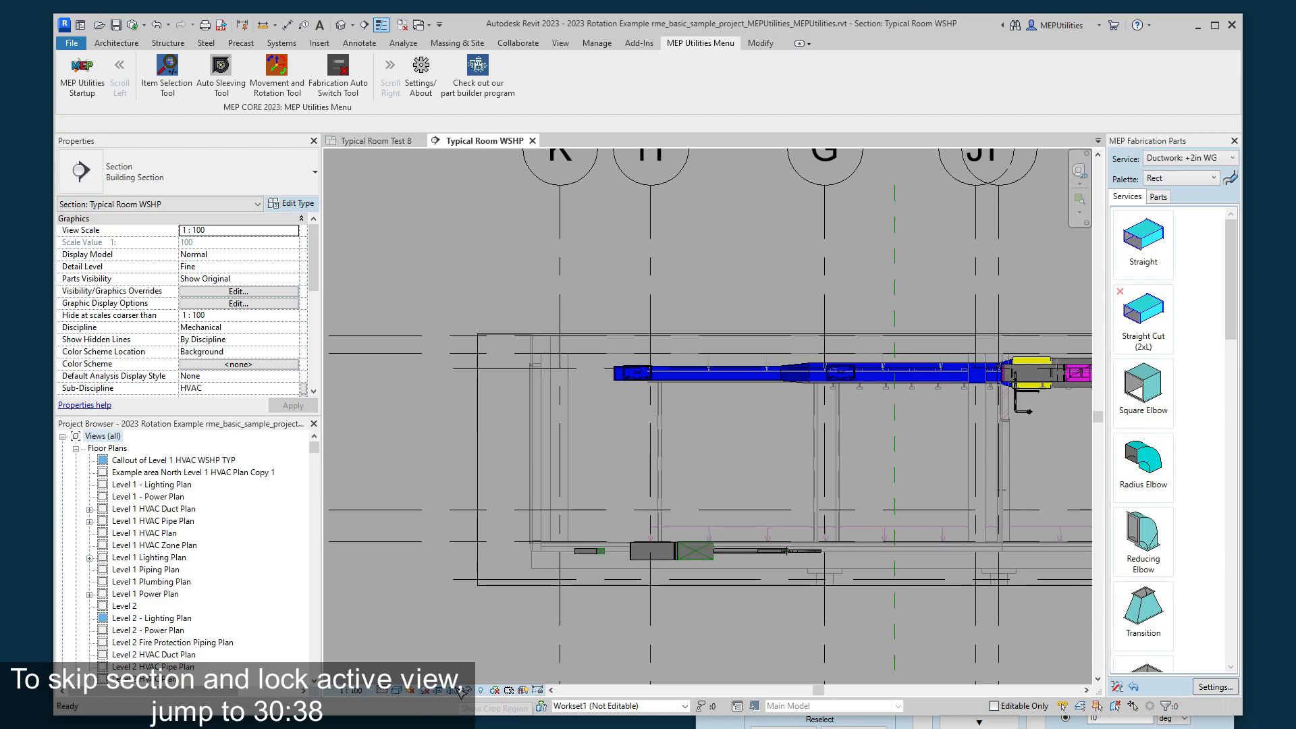
click(471, 428)
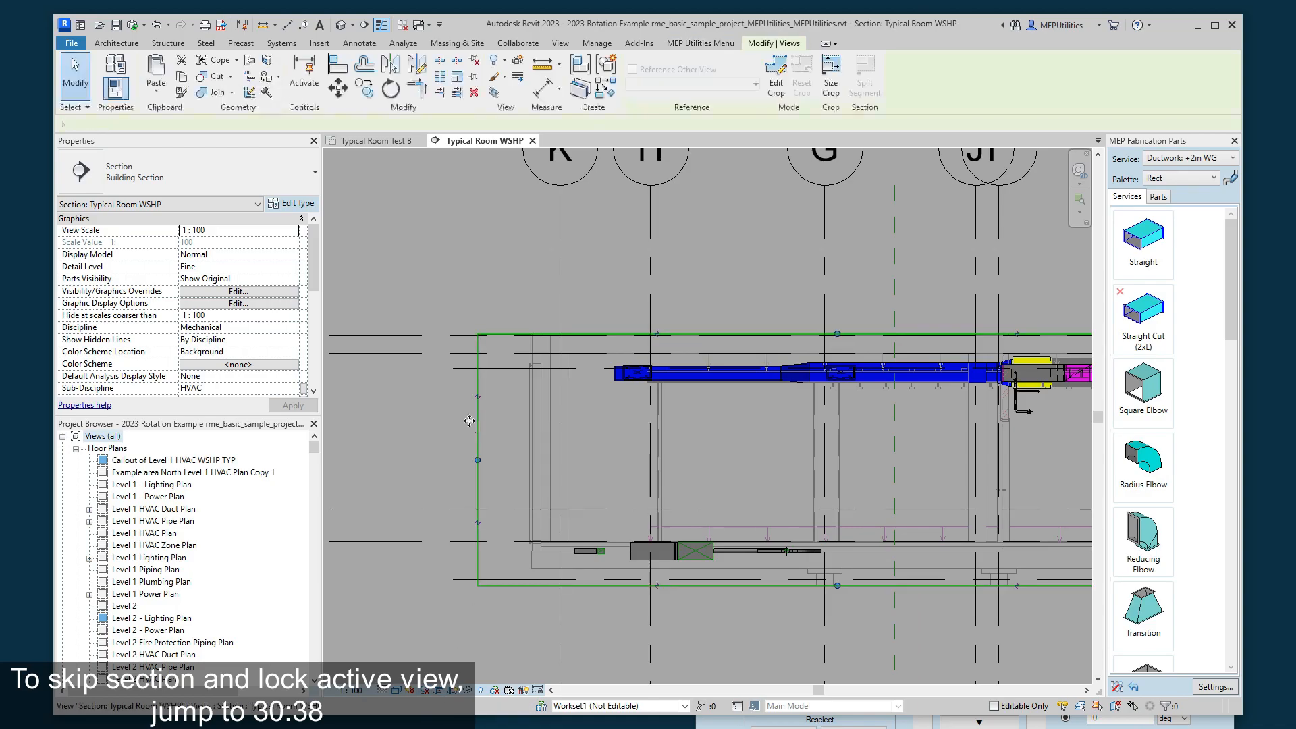
middle_drag(471, 428, 423, 428)
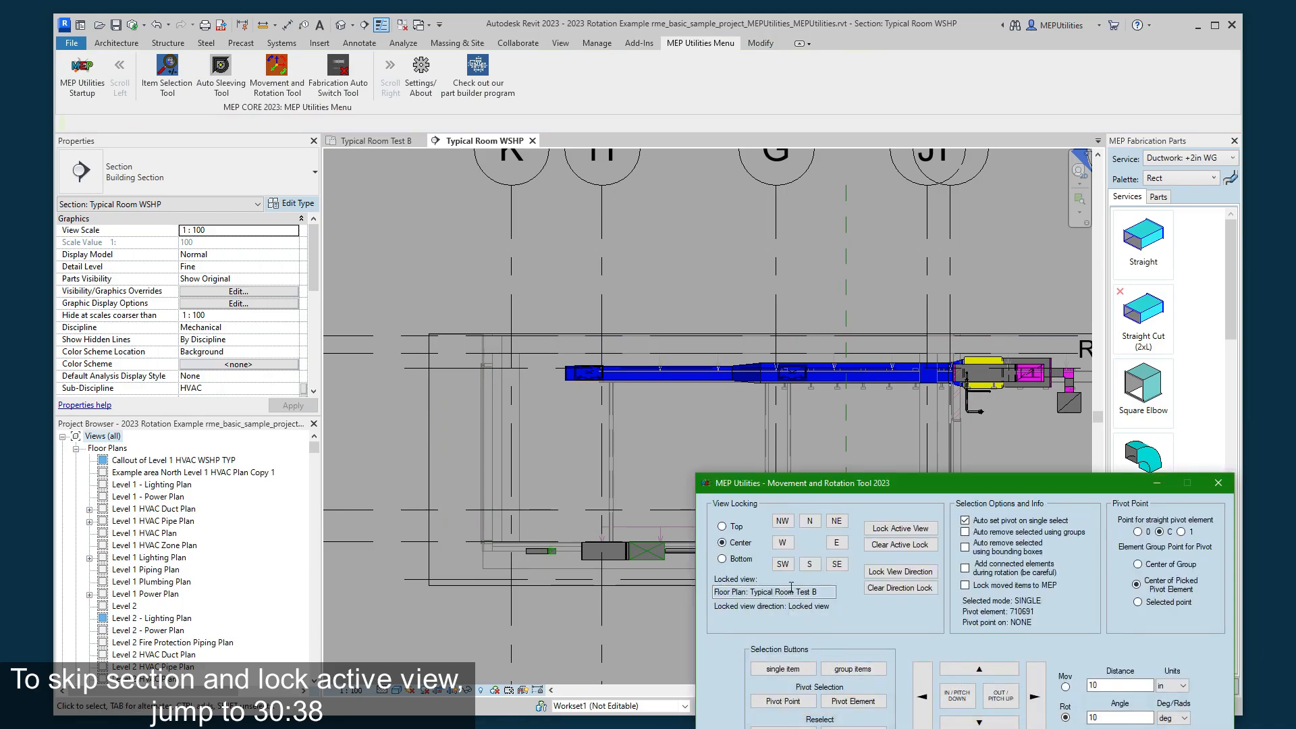
- Clear the movement tool's active view lock on the floor plan Typical Room Test B
click(892, 546)
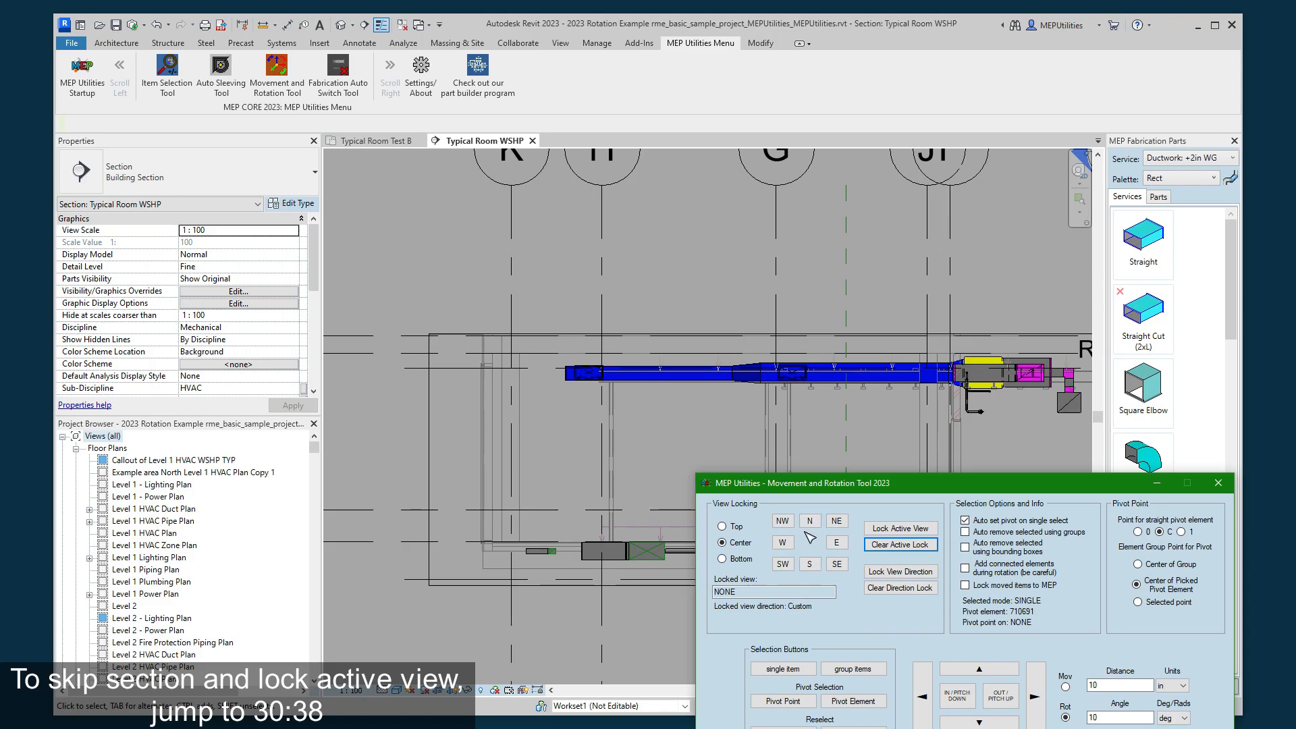
- Clear the view direction lock and pick the crop boundary of section Typical Room WSHP as the single item, keeping bounding-box elements
click(901, 589)
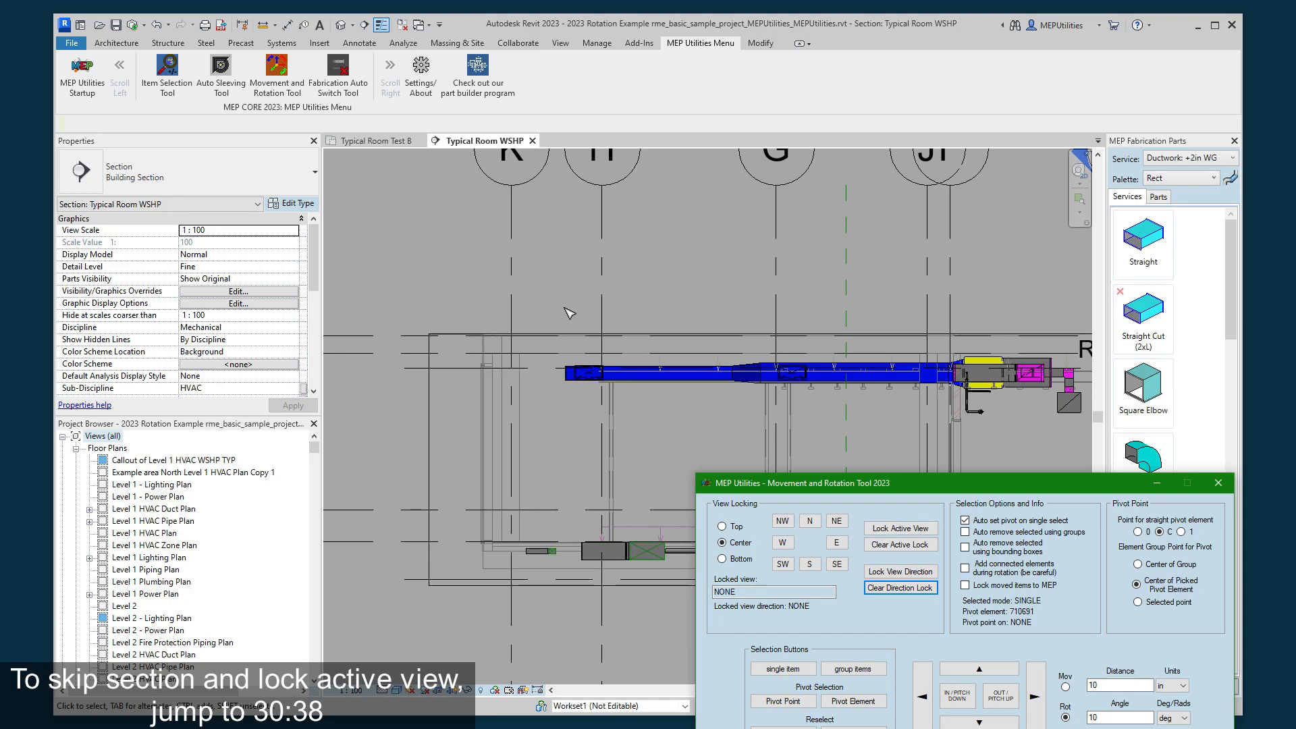
click(440, 485)
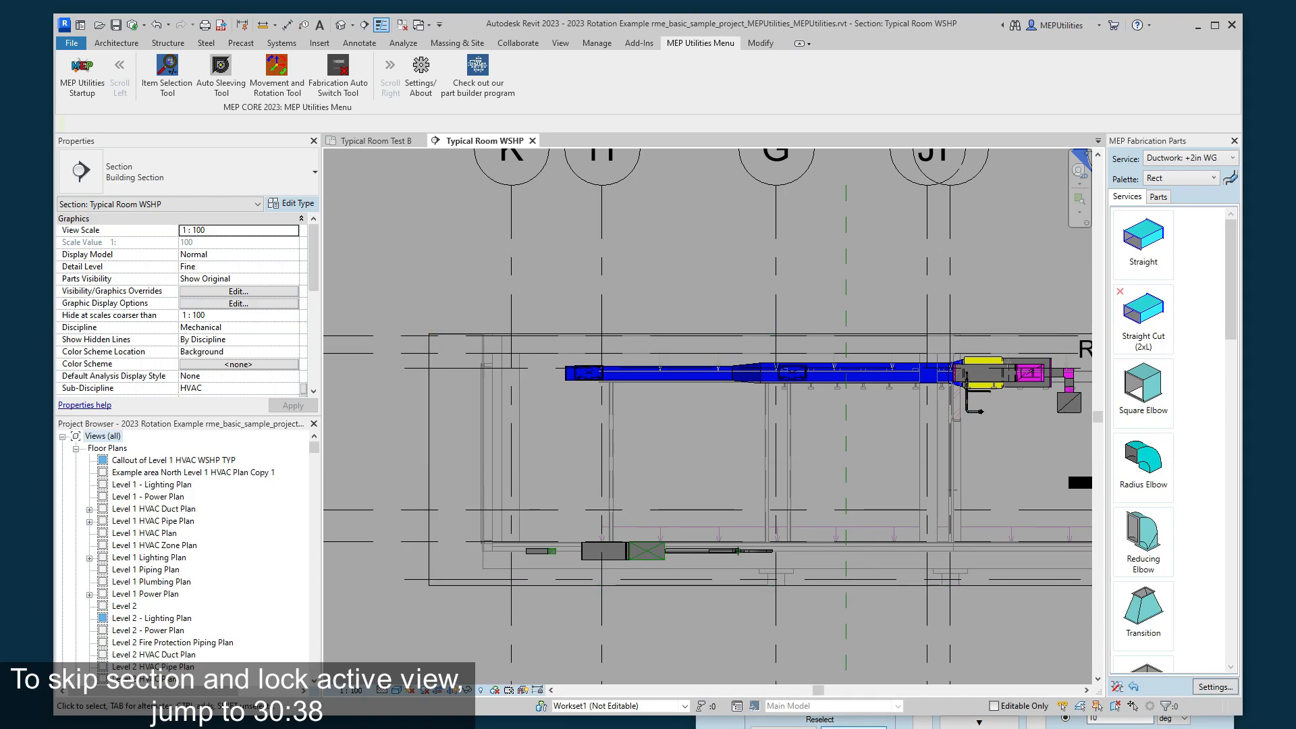
click(840, 727)
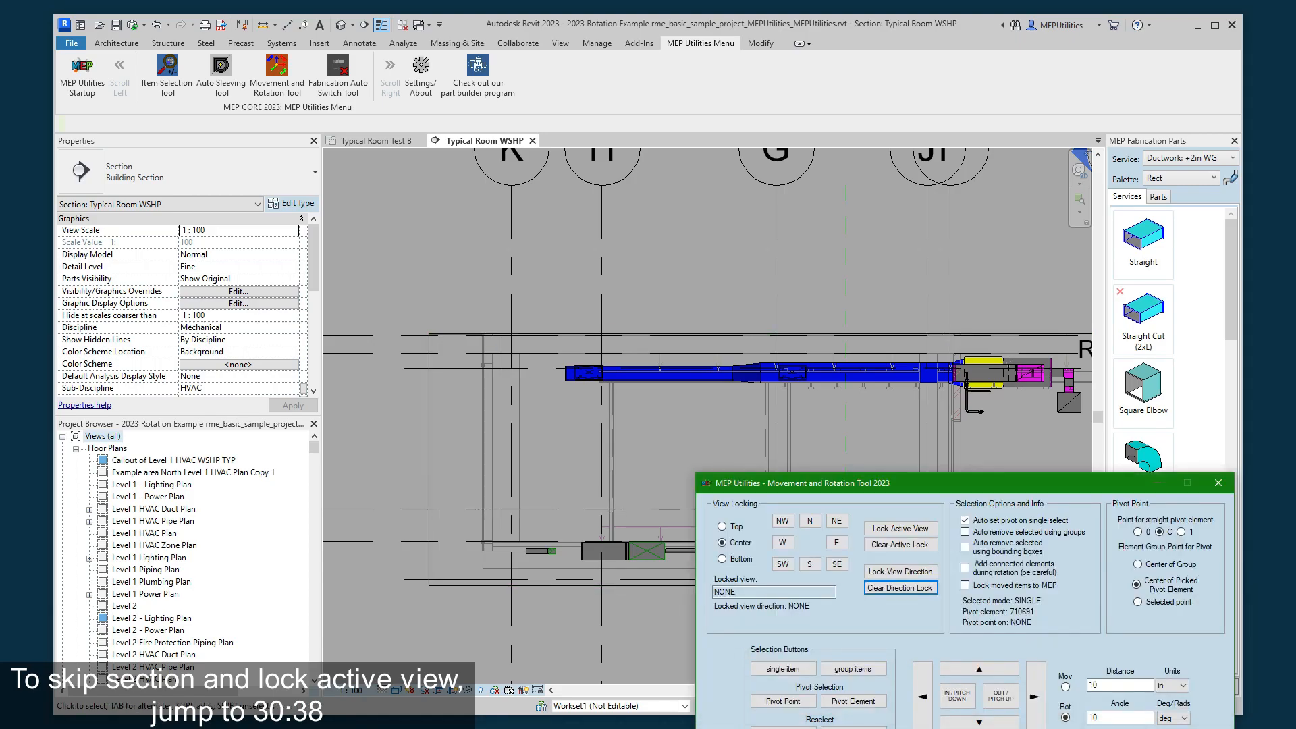
click(783, 669)
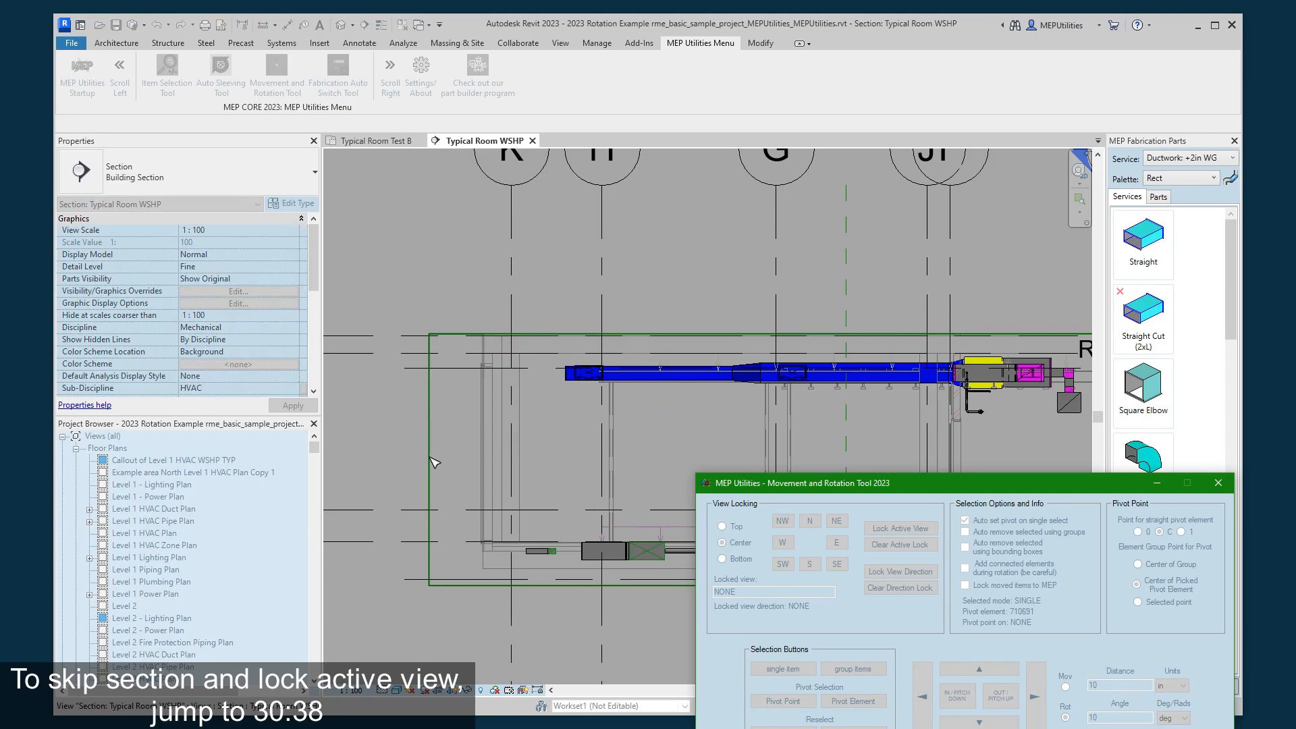
click(431, 457)
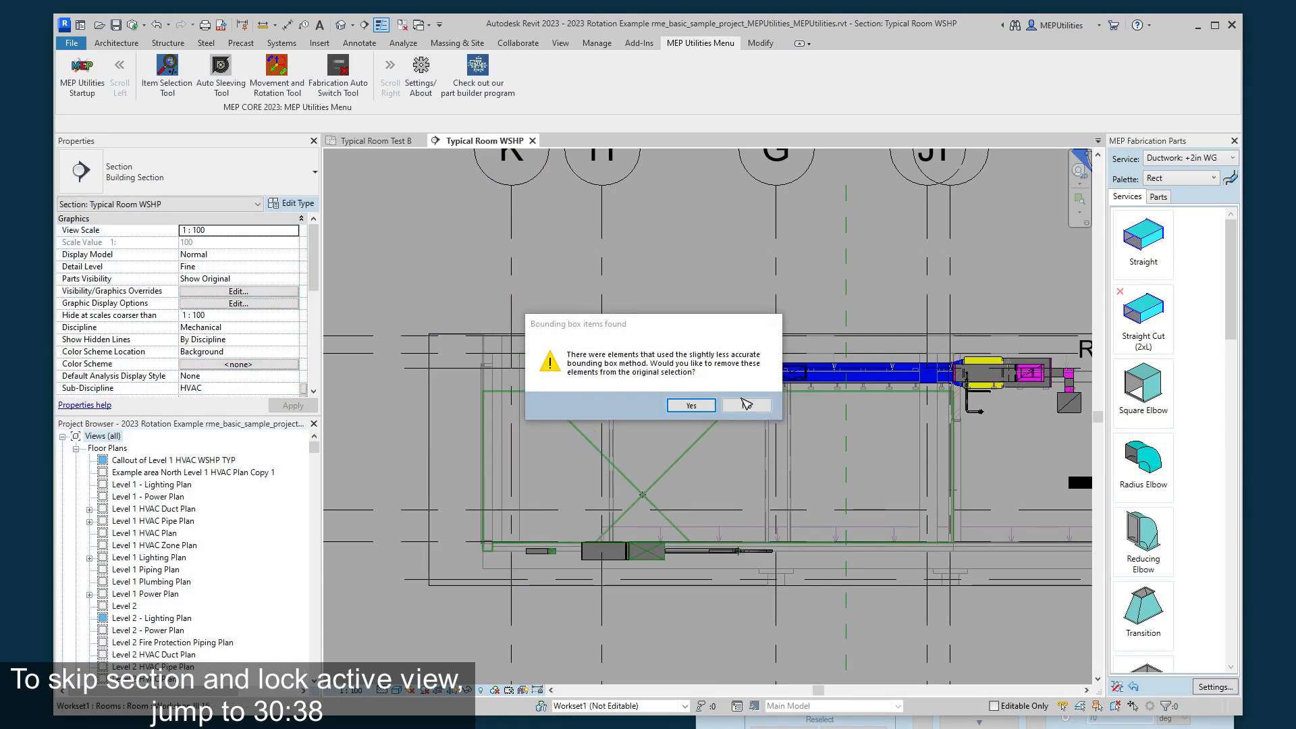
click(748, 407)
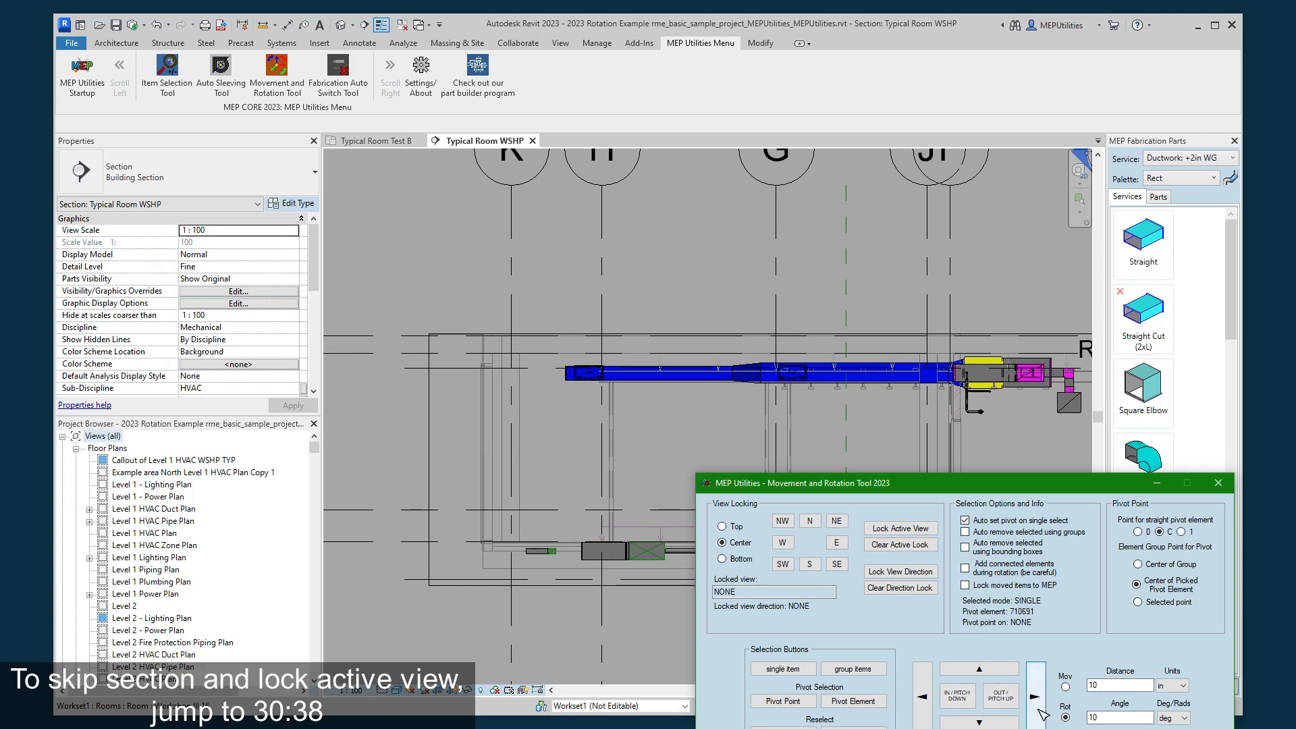
- Rotate the Typical Room WSHP section both ways in 10-degree increments with no view lock and bring it back to its starting direction
click(924, 702)
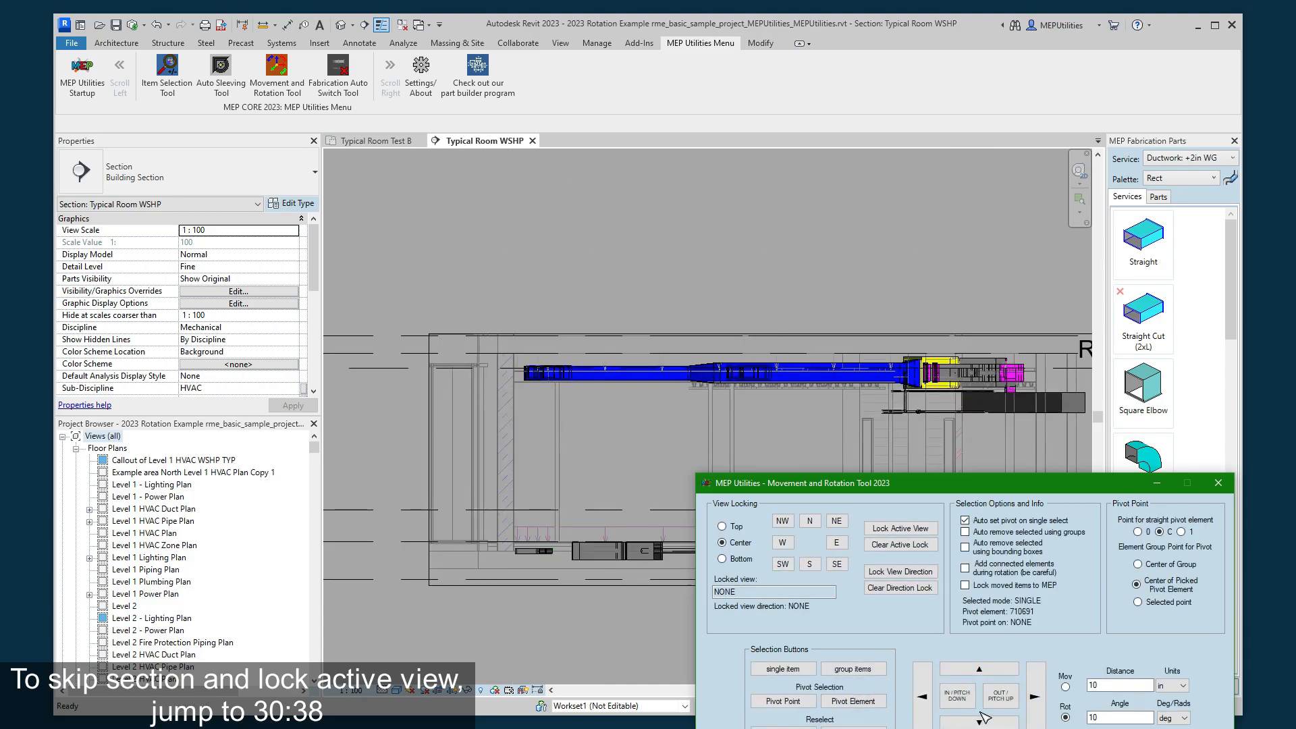
click(1034, 698)
click(1035, 699)
click(1035, 699)
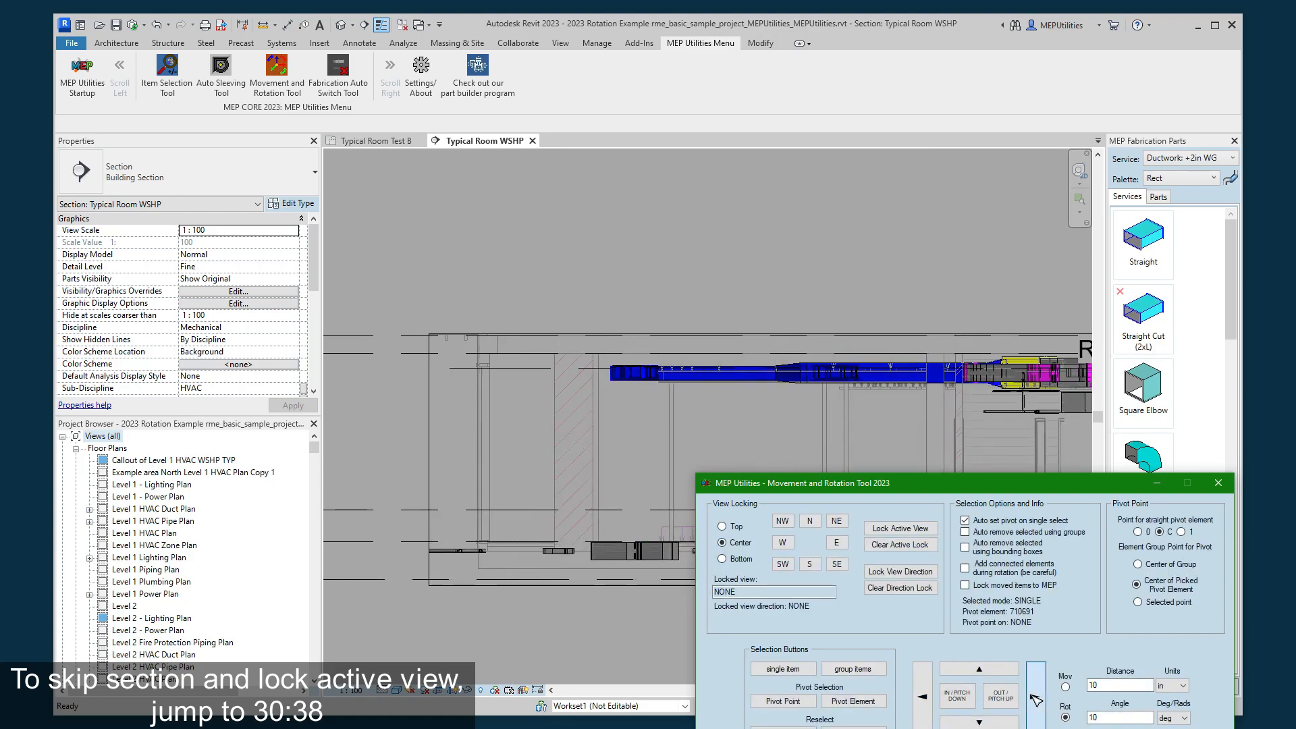
click(1035, 699)
click(923, 698)
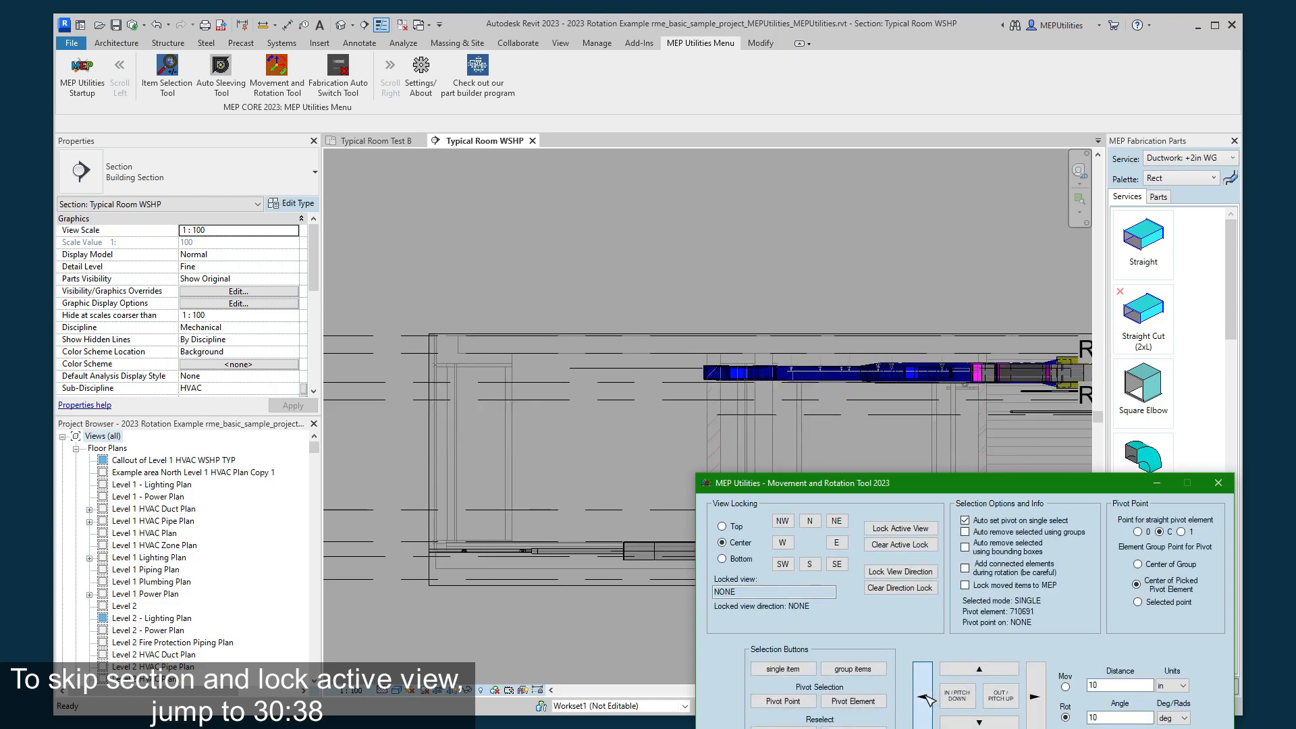
click(922, 698)
click(923, 698)
click(925, 698)
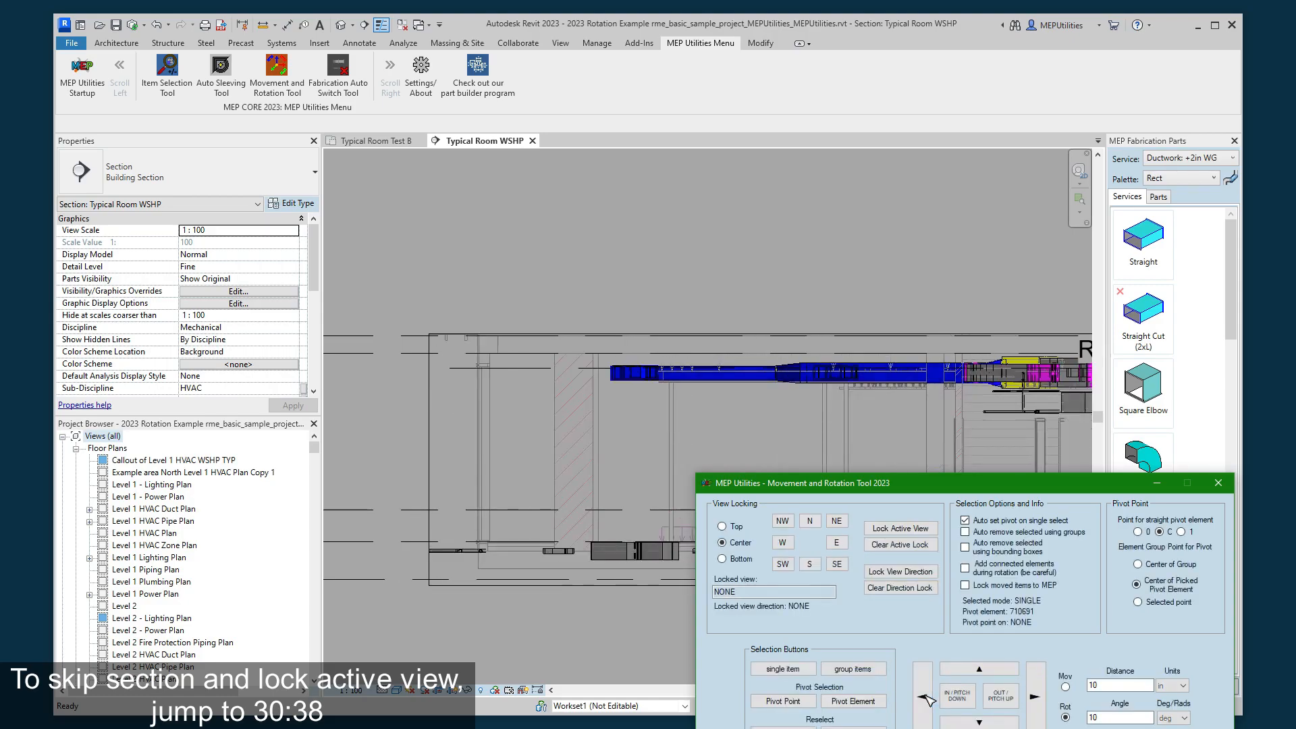
click(429, 420)
click(414, 450)
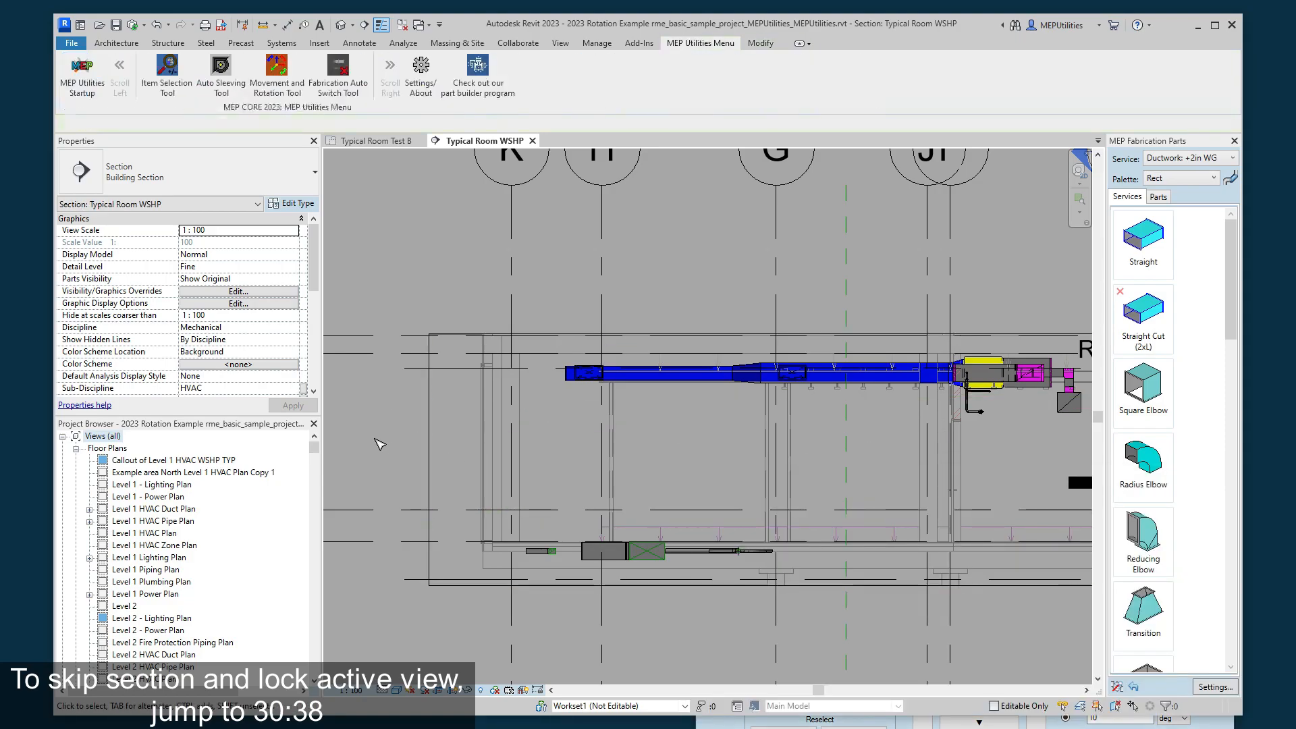
scroll(706, 477, down, 3)
scroll(705, 477, down, 1)
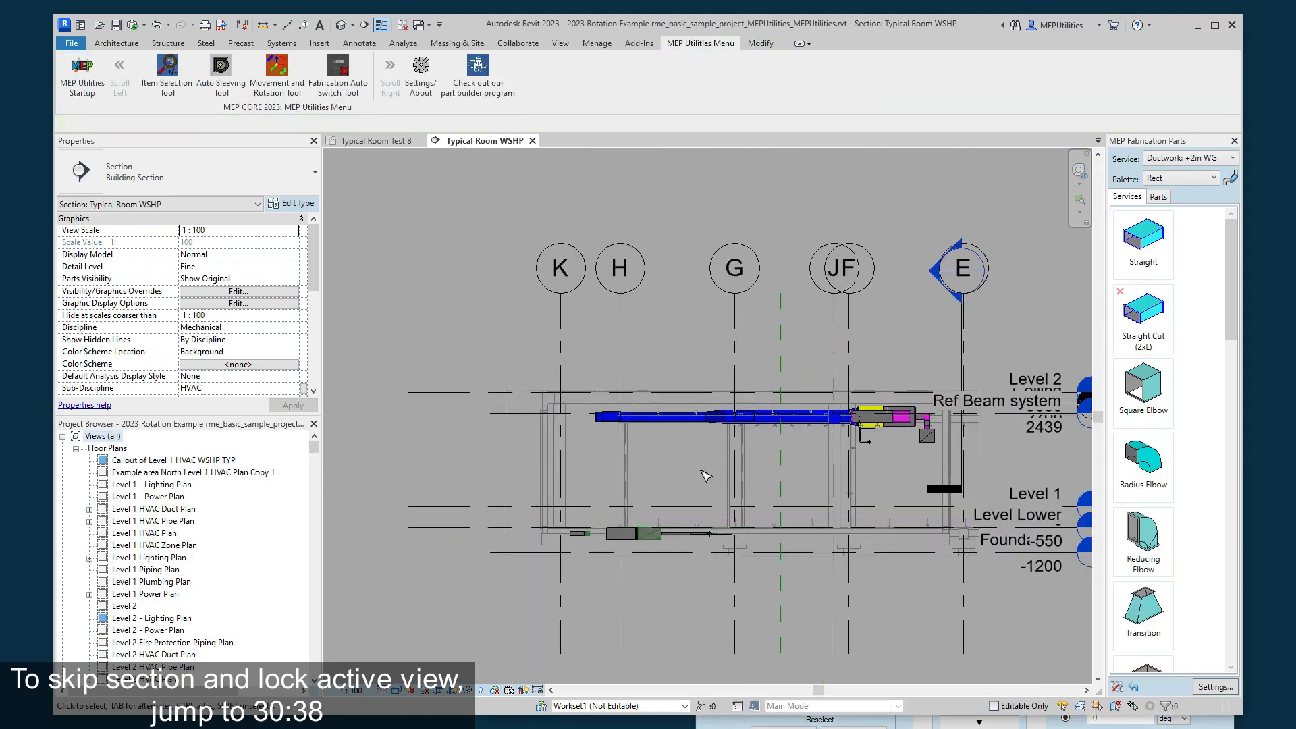
scroll(702, 476, up, 2)
middle_drag(703, 475, 660, 455)
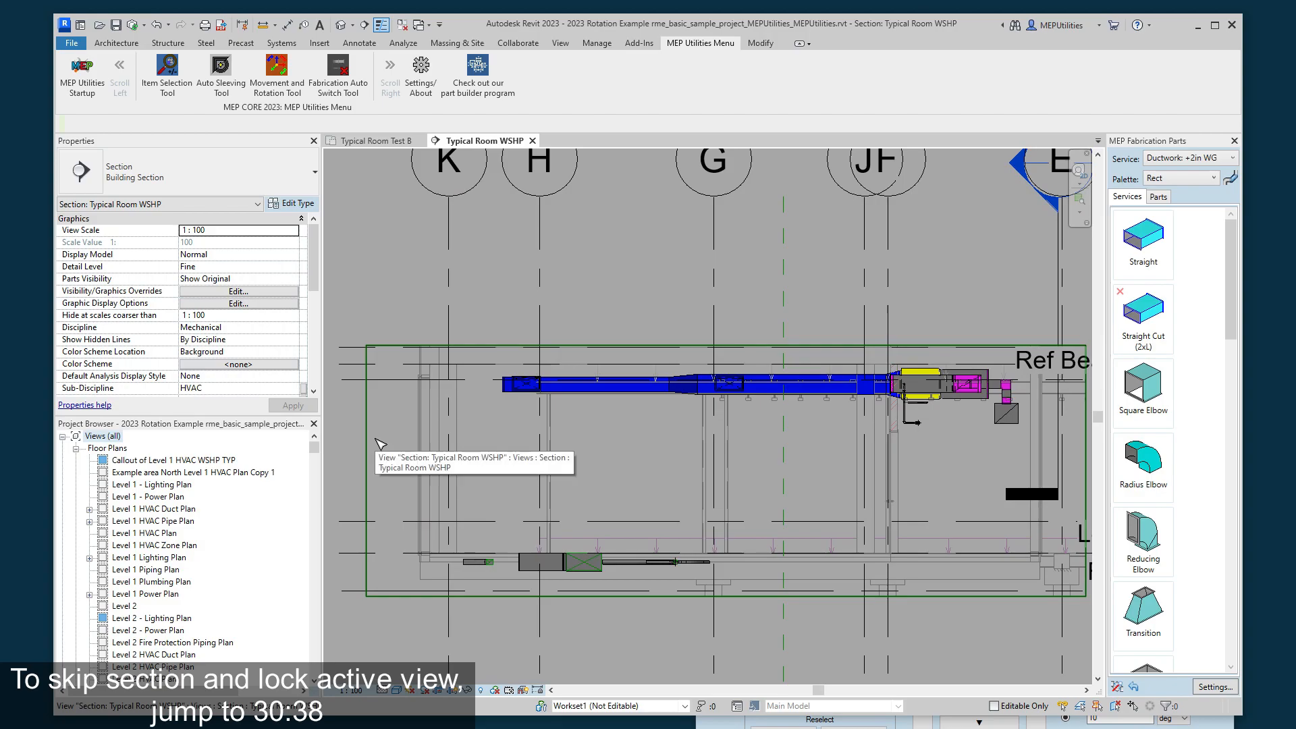
- Switch the tool to movement and shift the section in 10-inch increments inward and outward and up and down from its own view
click(904, 722)
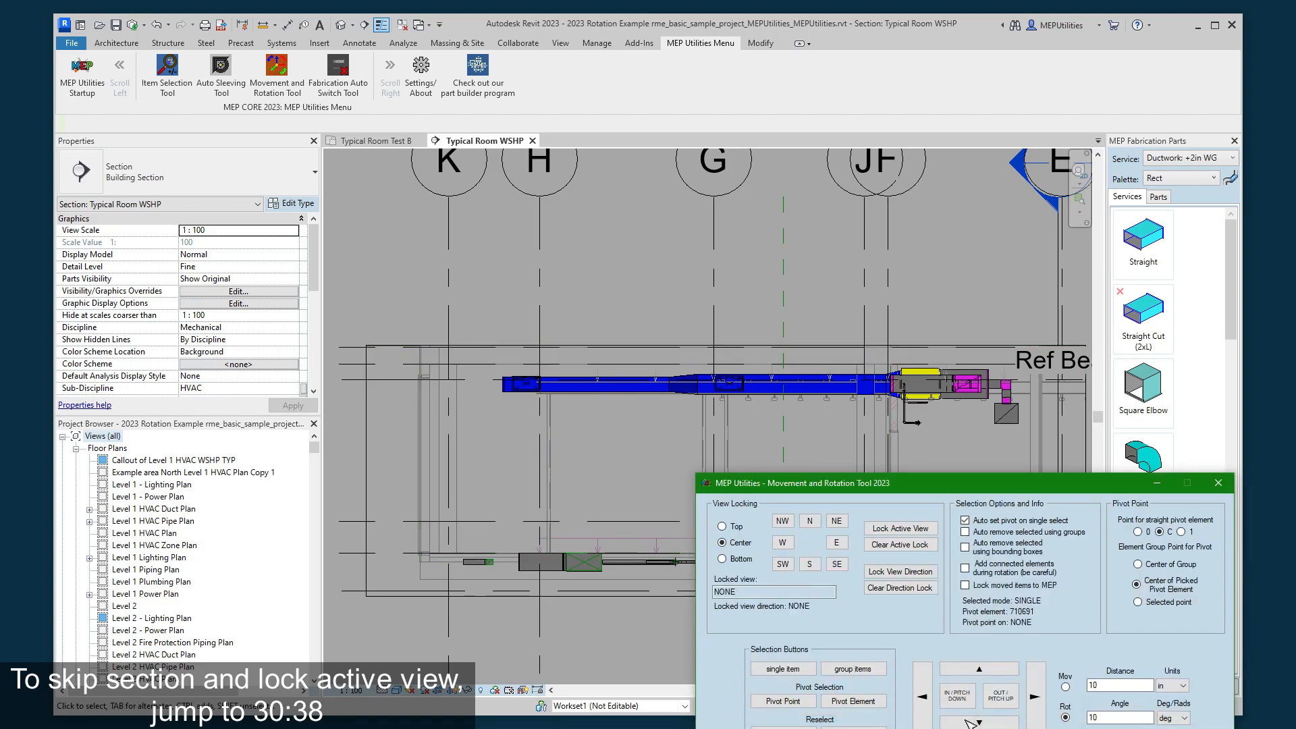
click(922, 707)
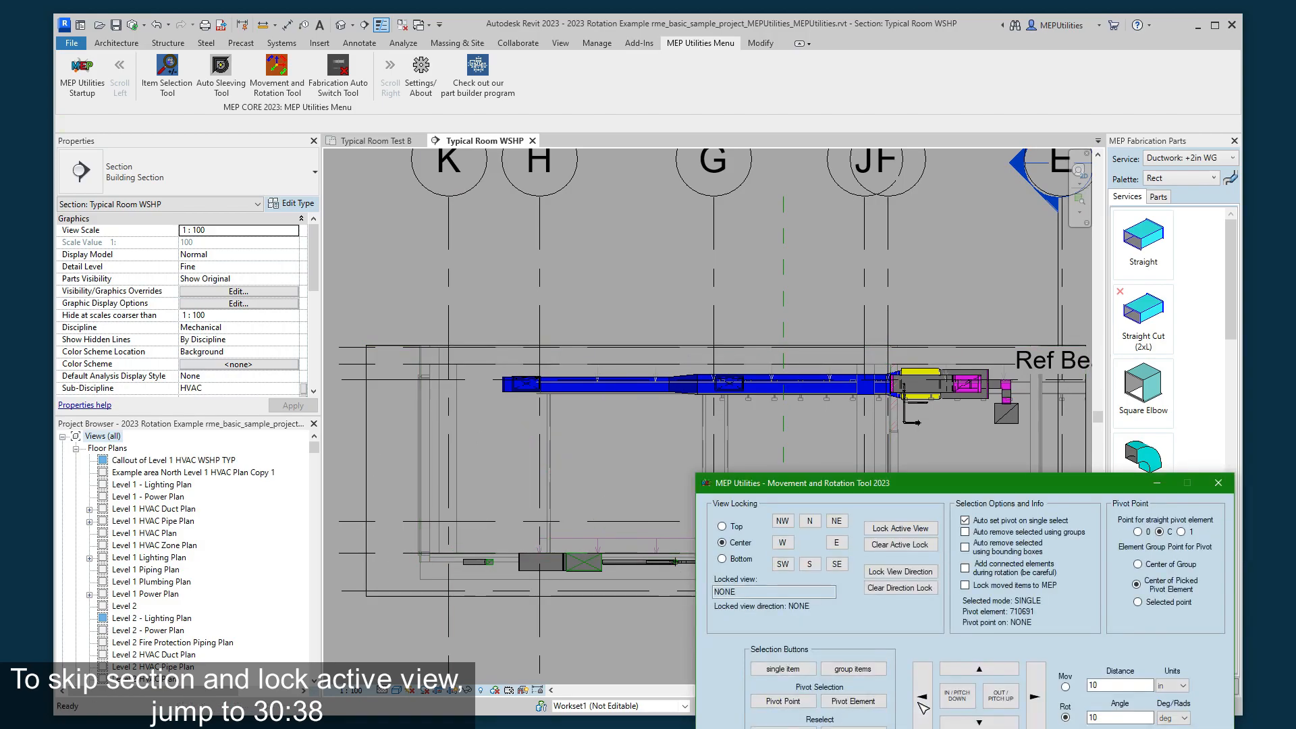
click(1038, 697)
click(1065, 686)
click(997, 699)
click(997, 699)
click(964, 696)
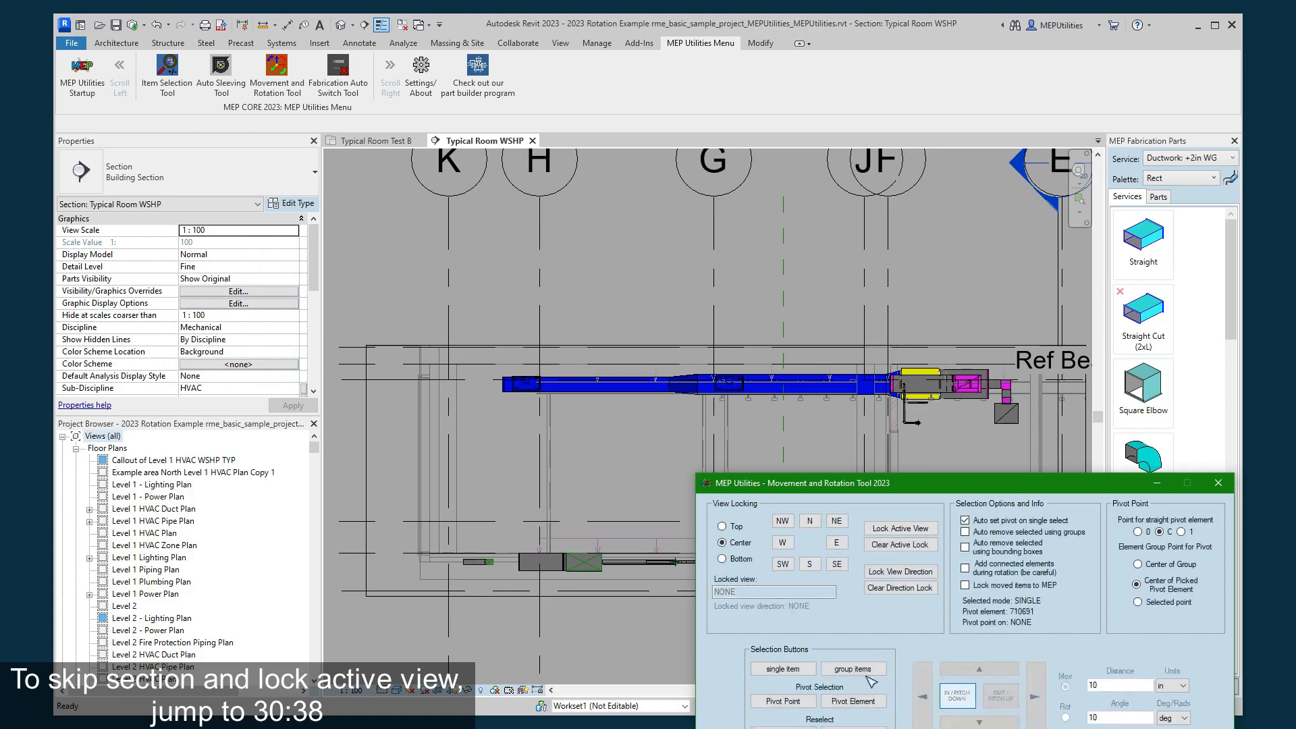
scroll(610, 576, up, 2)
scroll(457, 558, down, 2)
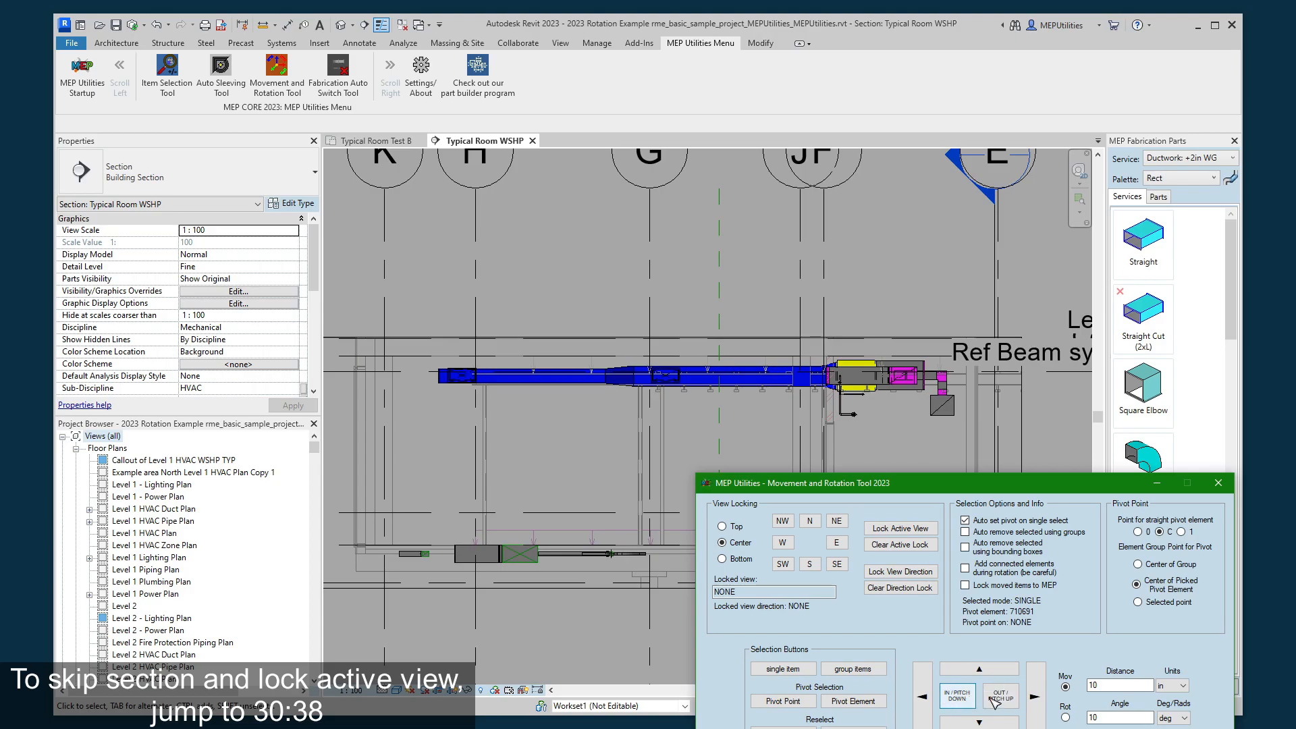
click(969, 674)
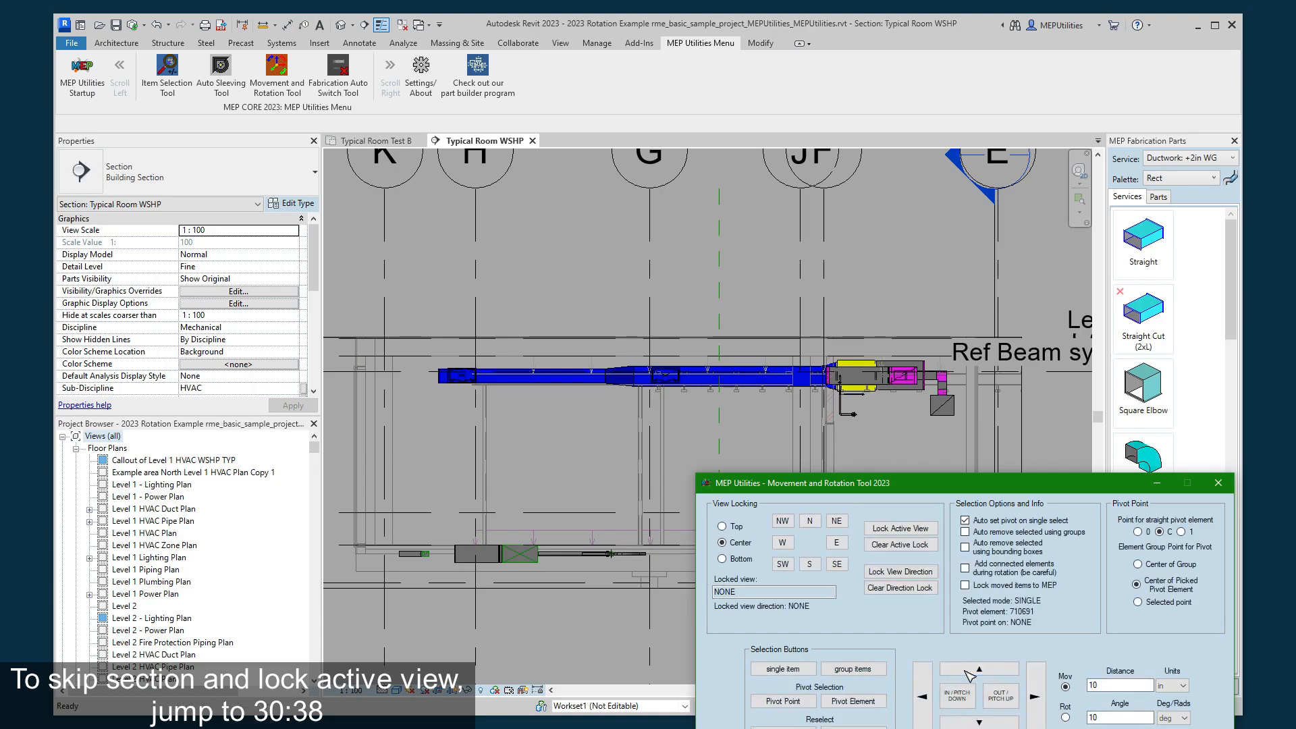
click(979, 722)
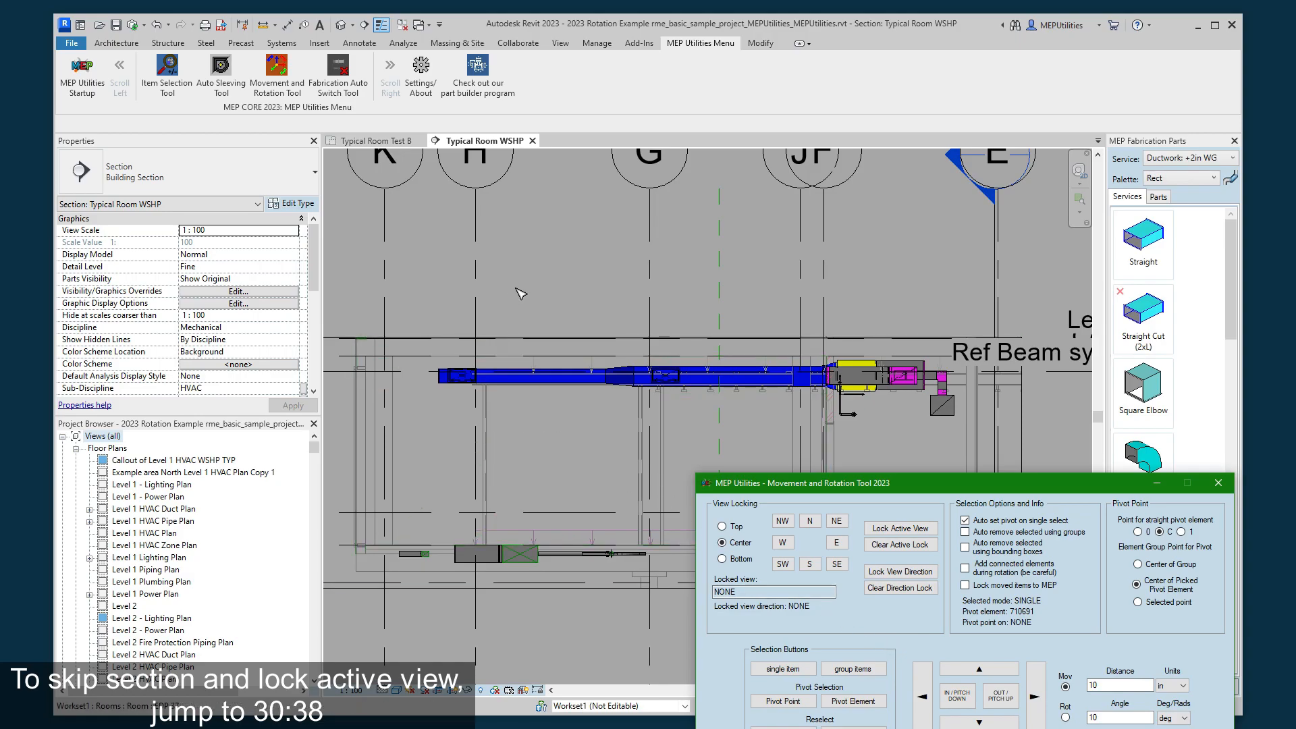
click(537, 434)
scroll(506, 424, down, 3)
scroll(405, 307, up, 2)
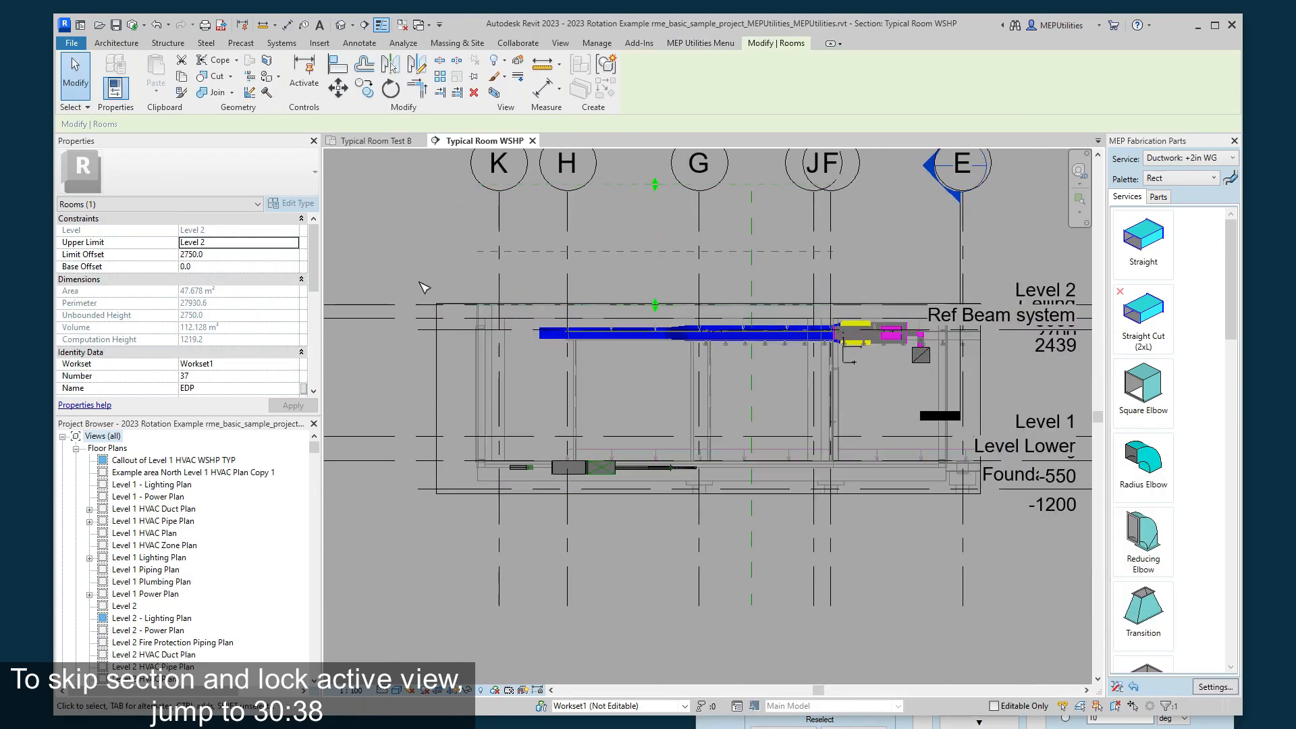
click(427, 277)
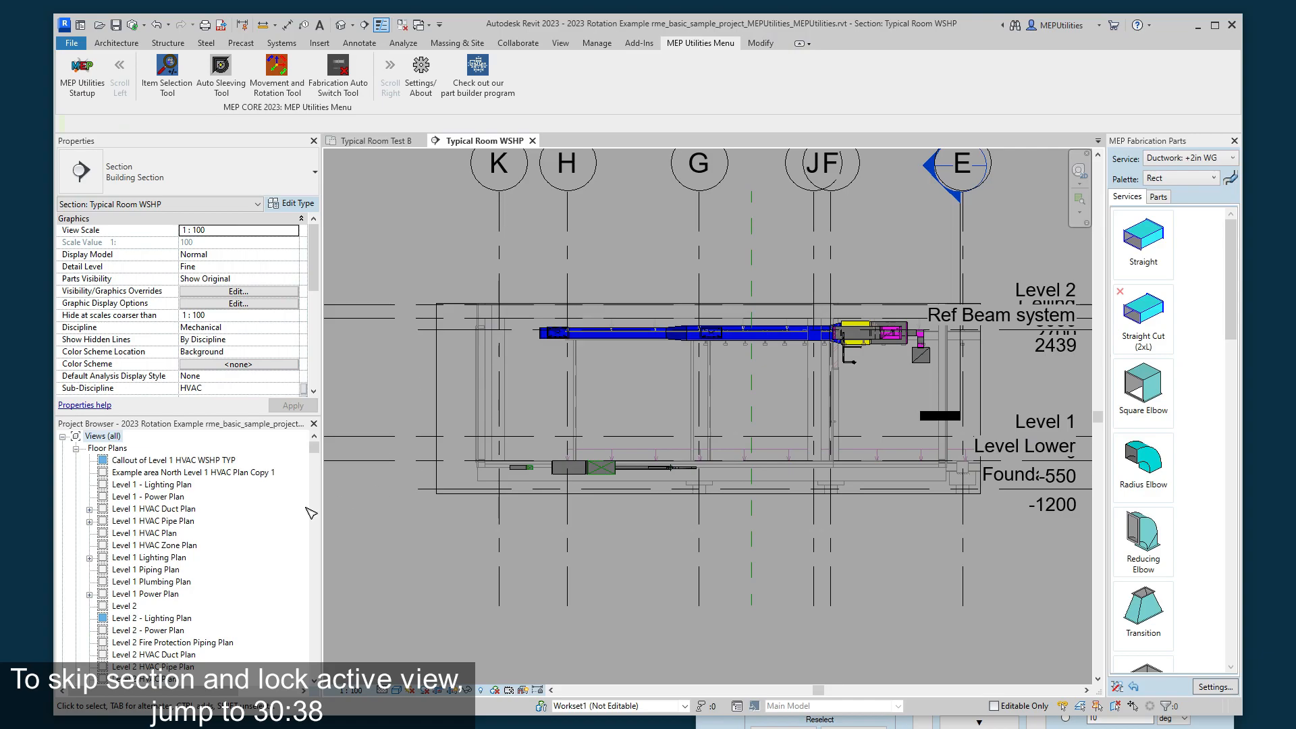
- Open the sheet E301 - North Level 1 - Lighting Plan from the project's sheet list
scroll(195, 530, down, 15)
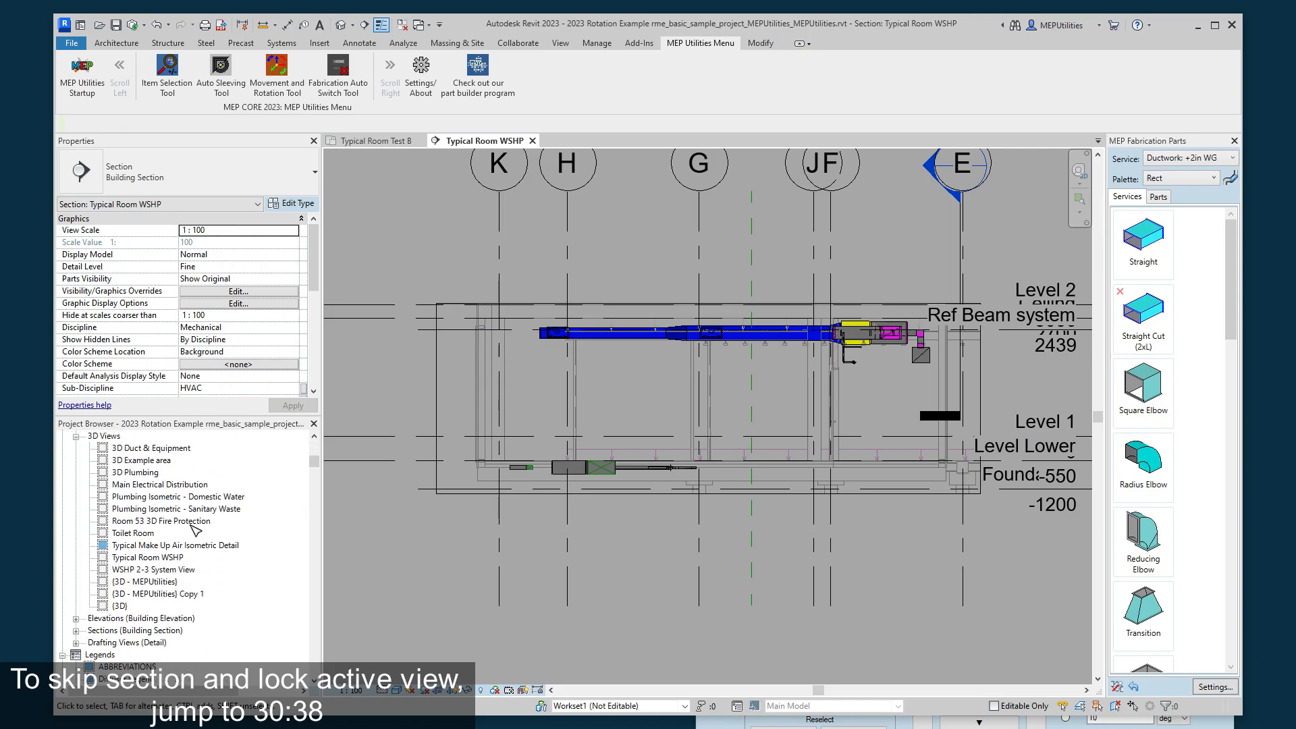
scroll(187, 528, down, 8)
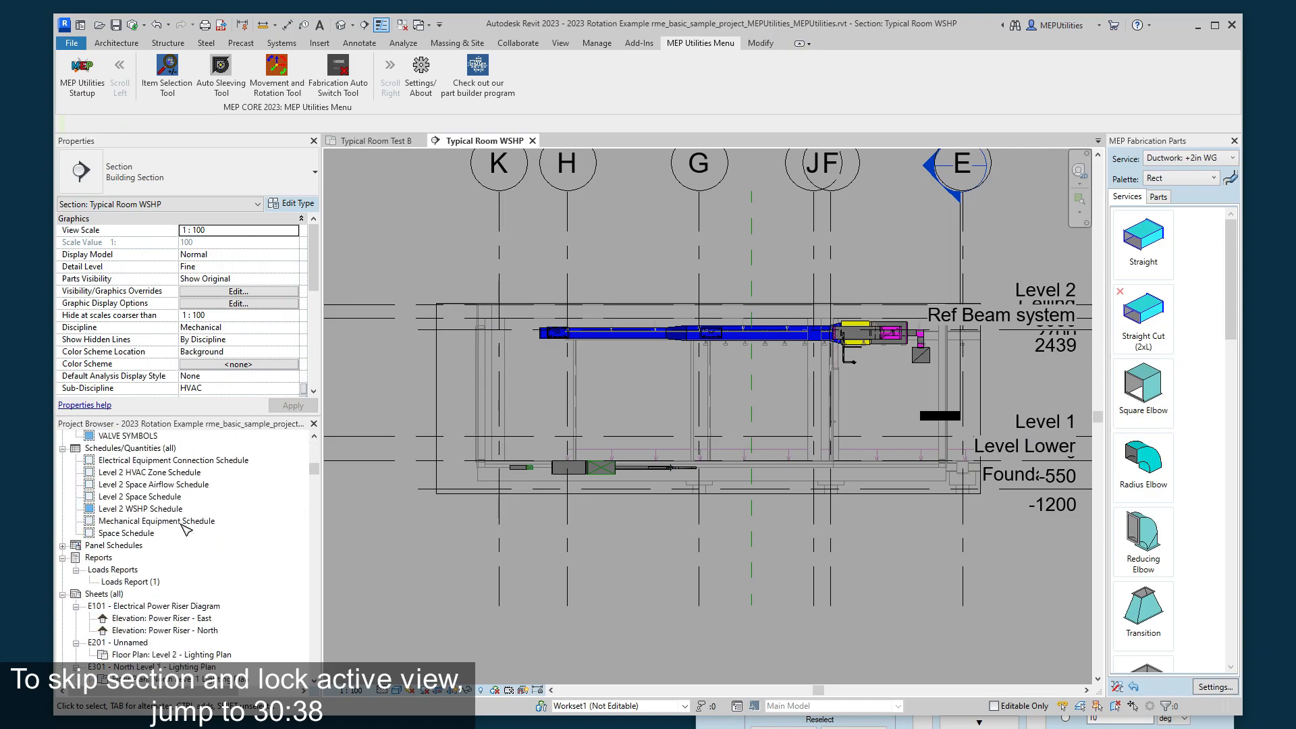
scroll(186, 528, down, 4)
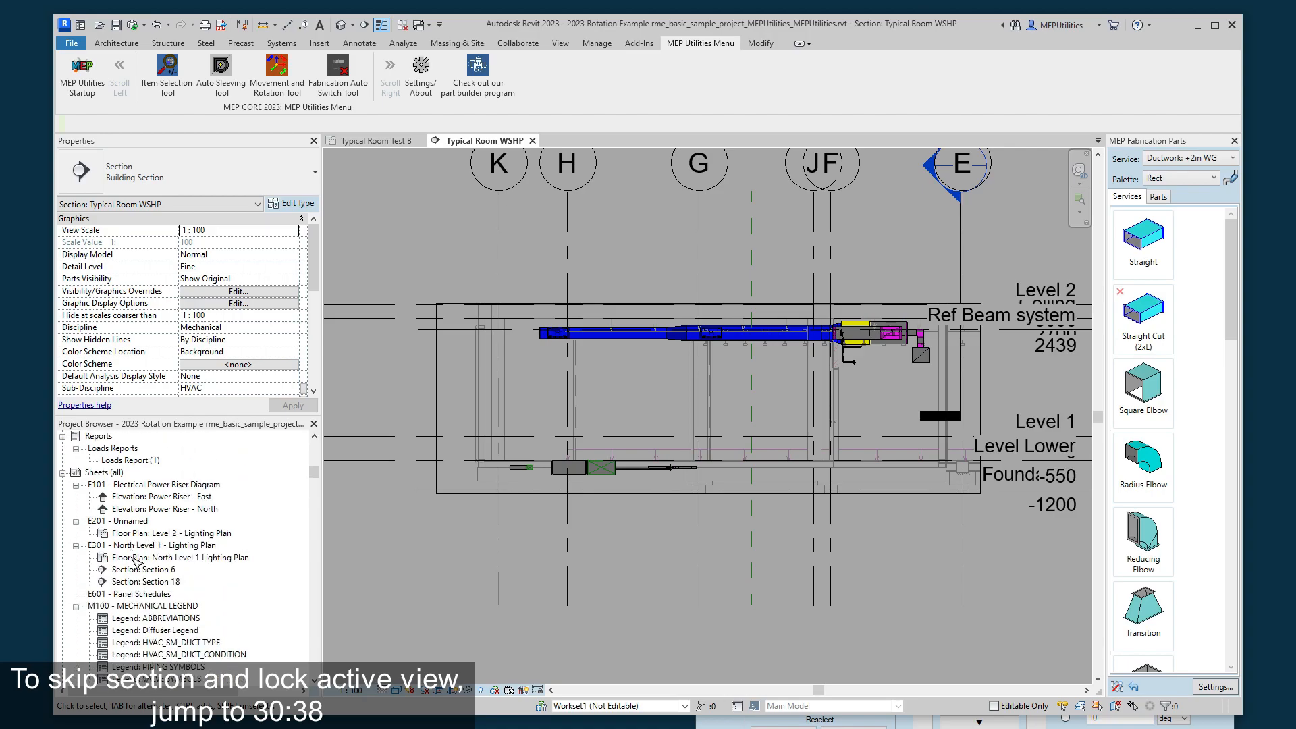
right_click(143, 547)
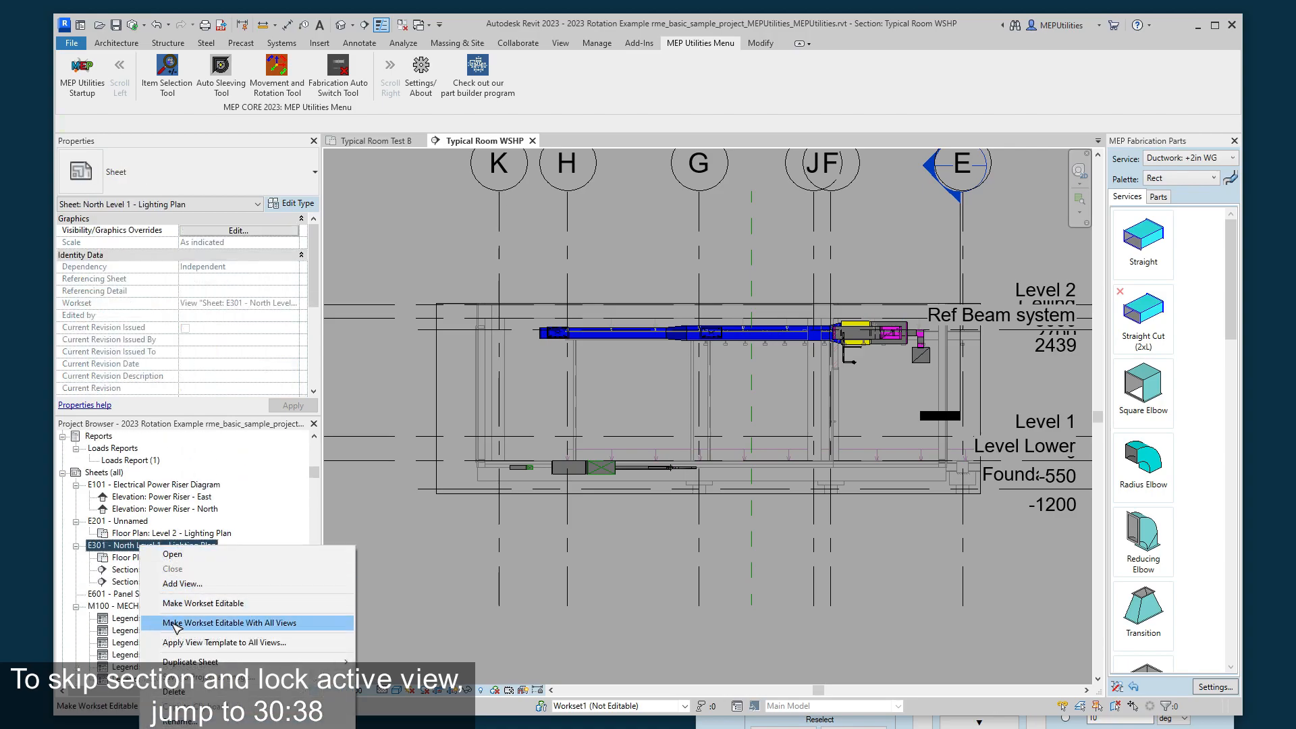
click(117, 552)
double_click(203, 545)
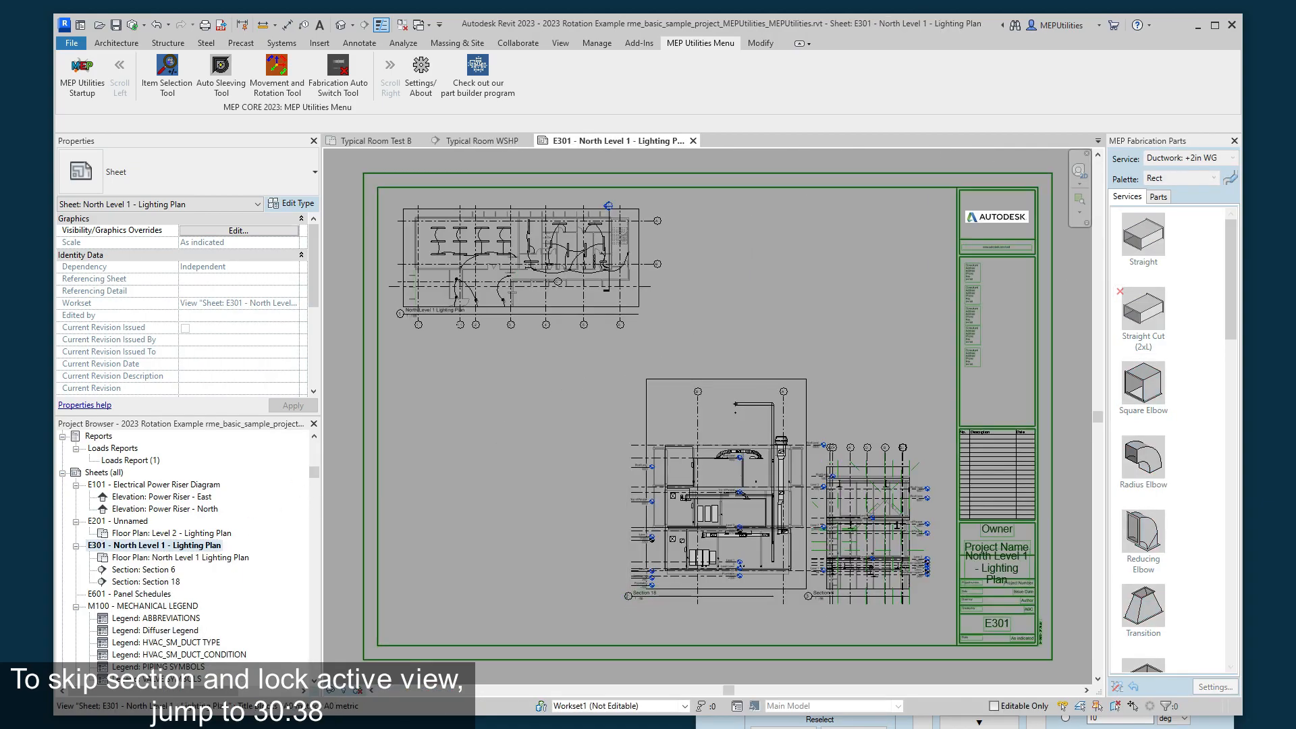
- Pick the Section 18 viewport as the single item, keeping bounding-box elements, and move it 10 in left and back on the sheet
click(837, 727)
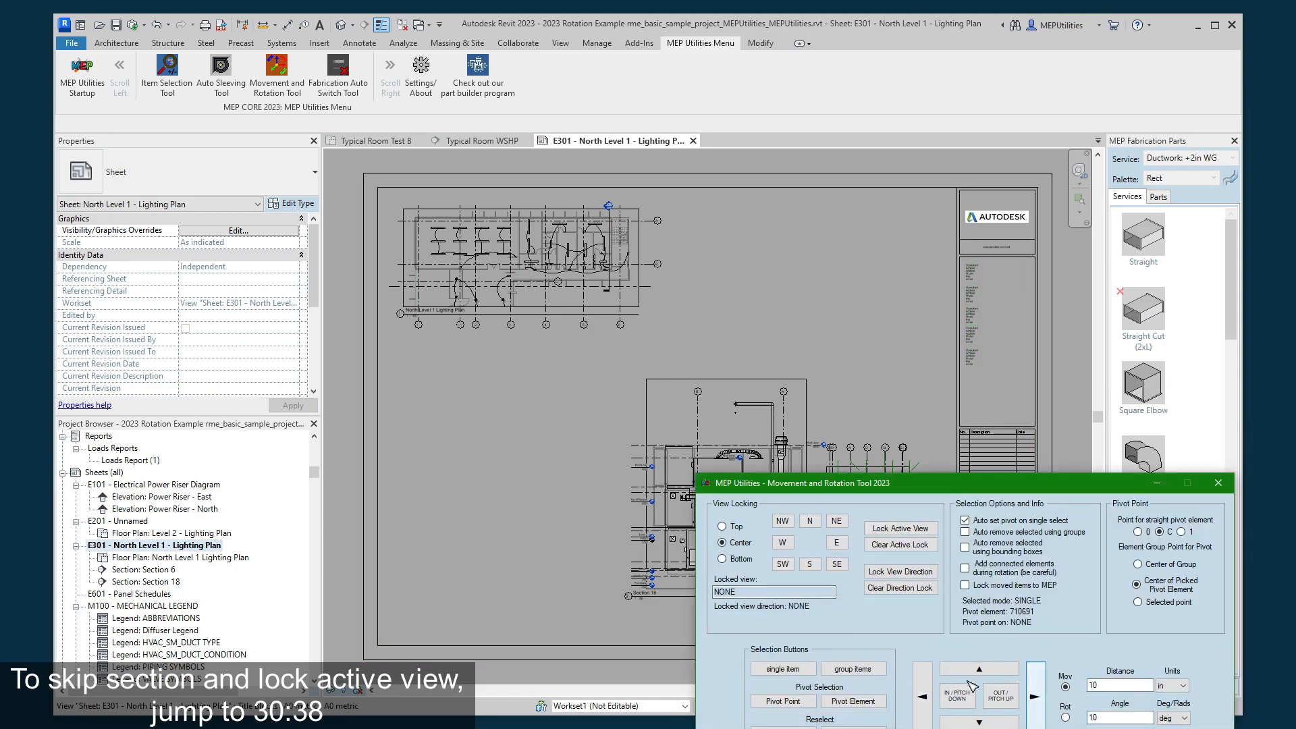
click(783, 669)
click(676, 391)
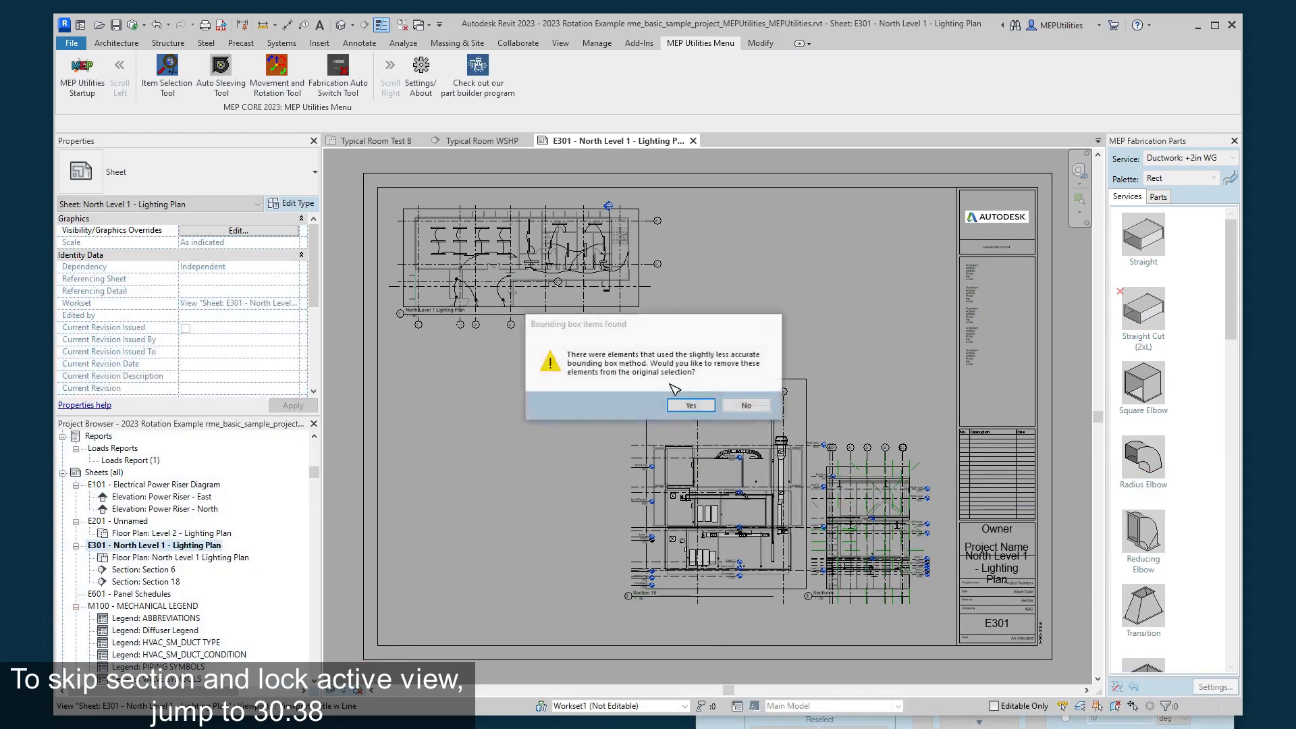
click(747, 406)
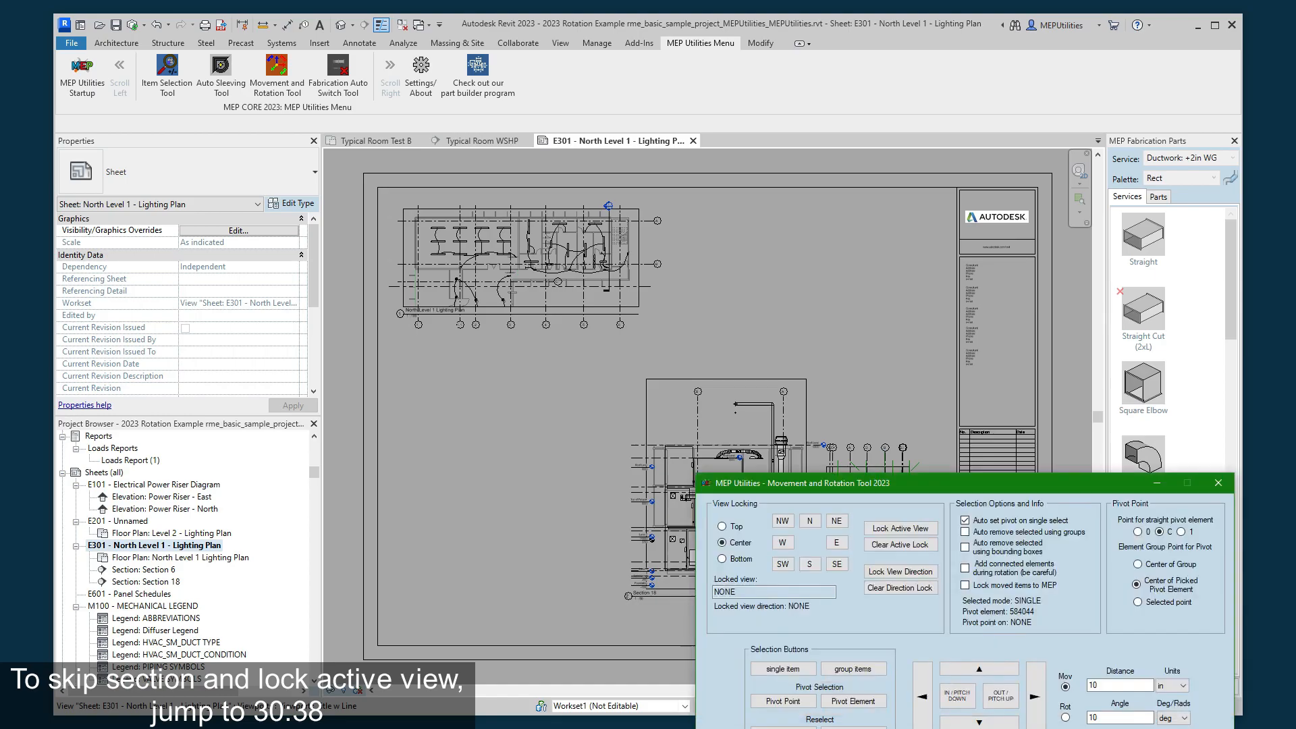
click(929, 705)
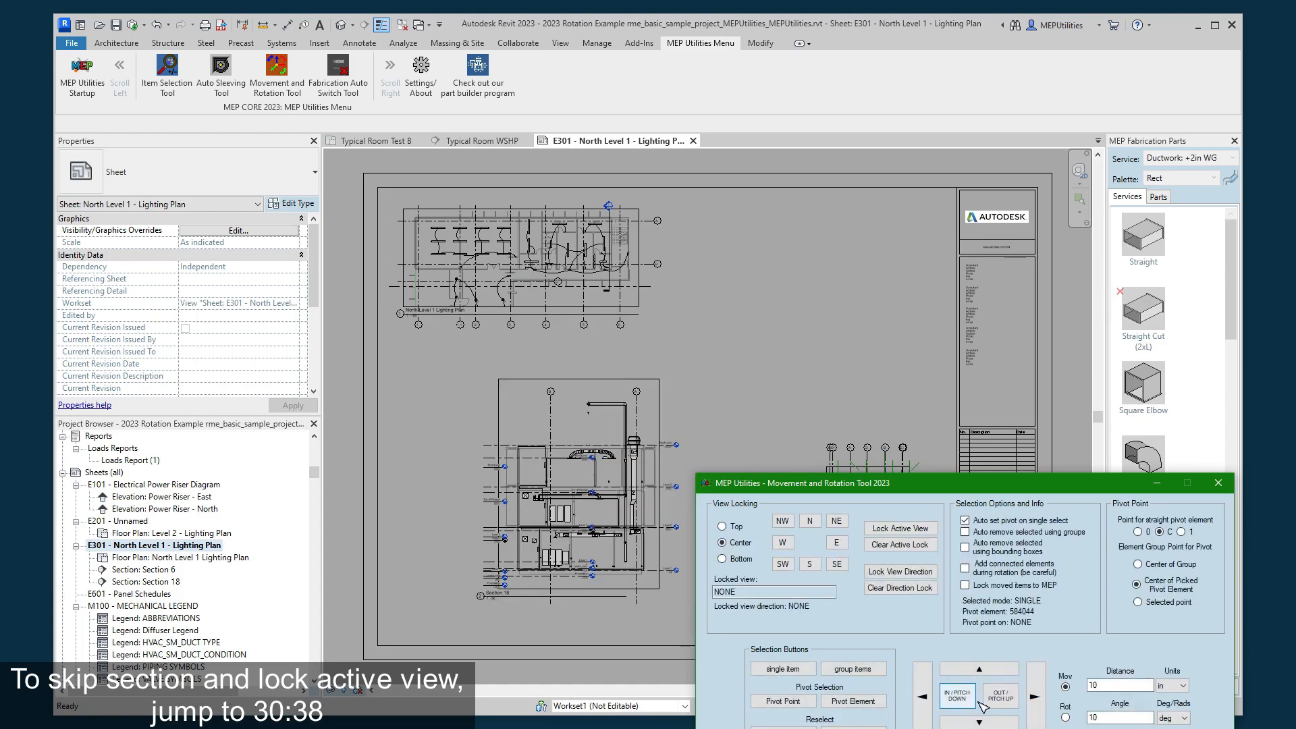
click(1030, 696)
- Set the movement distance units to mm and shift the Section 18 viewport left in 10 mm increments
click(1173, 688)
click(1168, 717)
click(925, 704)
click(925, 704)
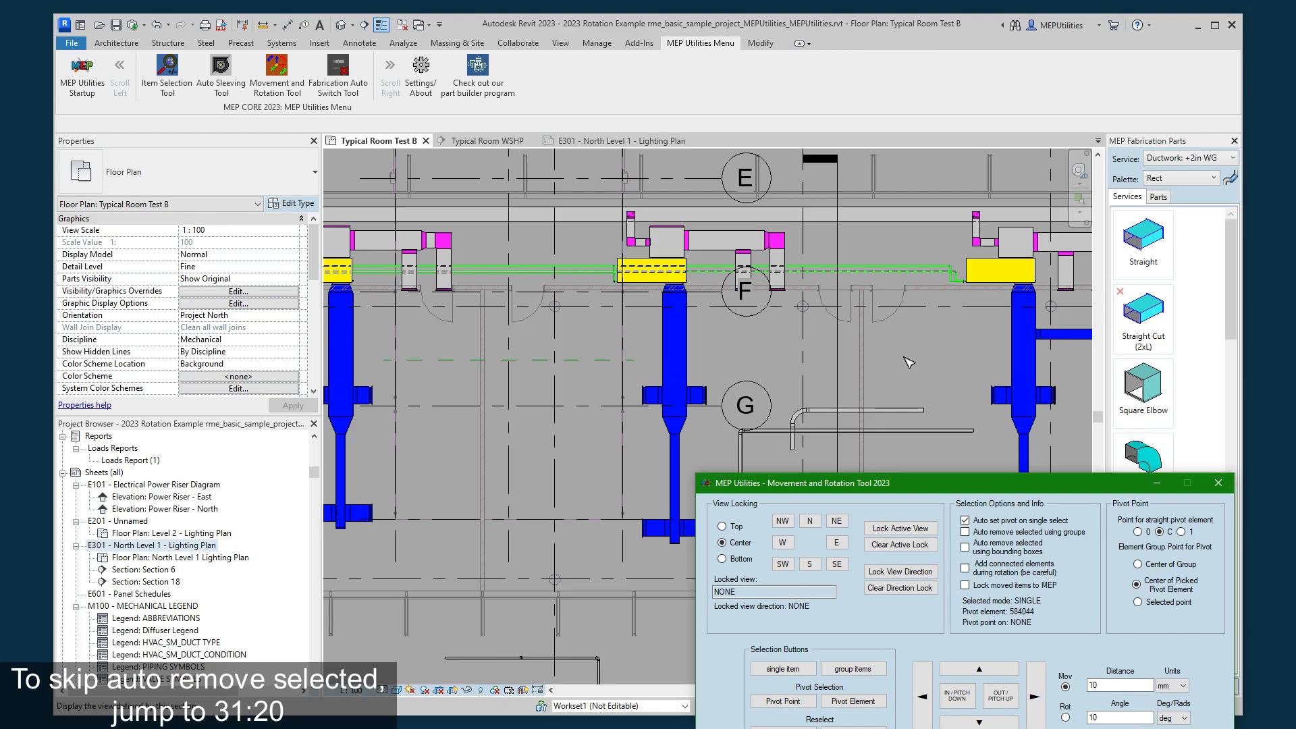
- Enable auto removal of selected elements using groups and bounding boxes, and try picking the Typical Room WSHP section line in floor plan Typical Room Test B
click(1027, 534)
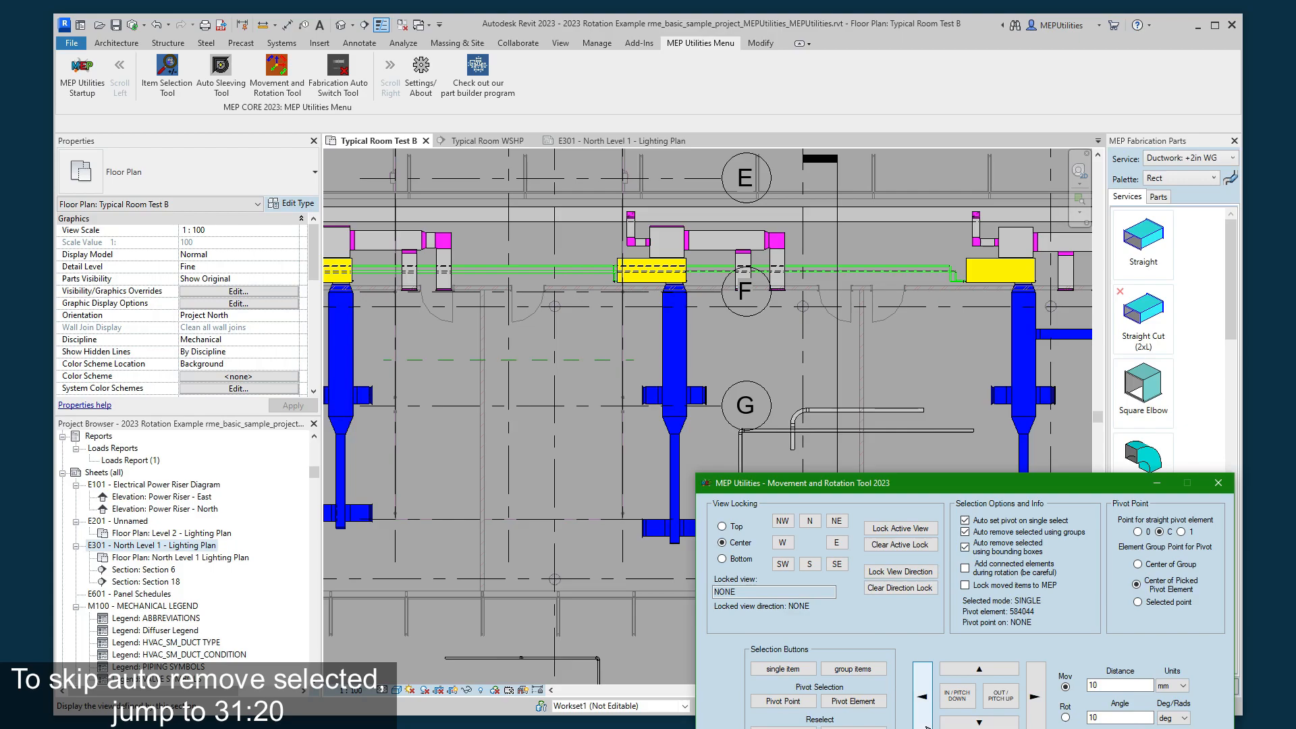
click(774, 682)
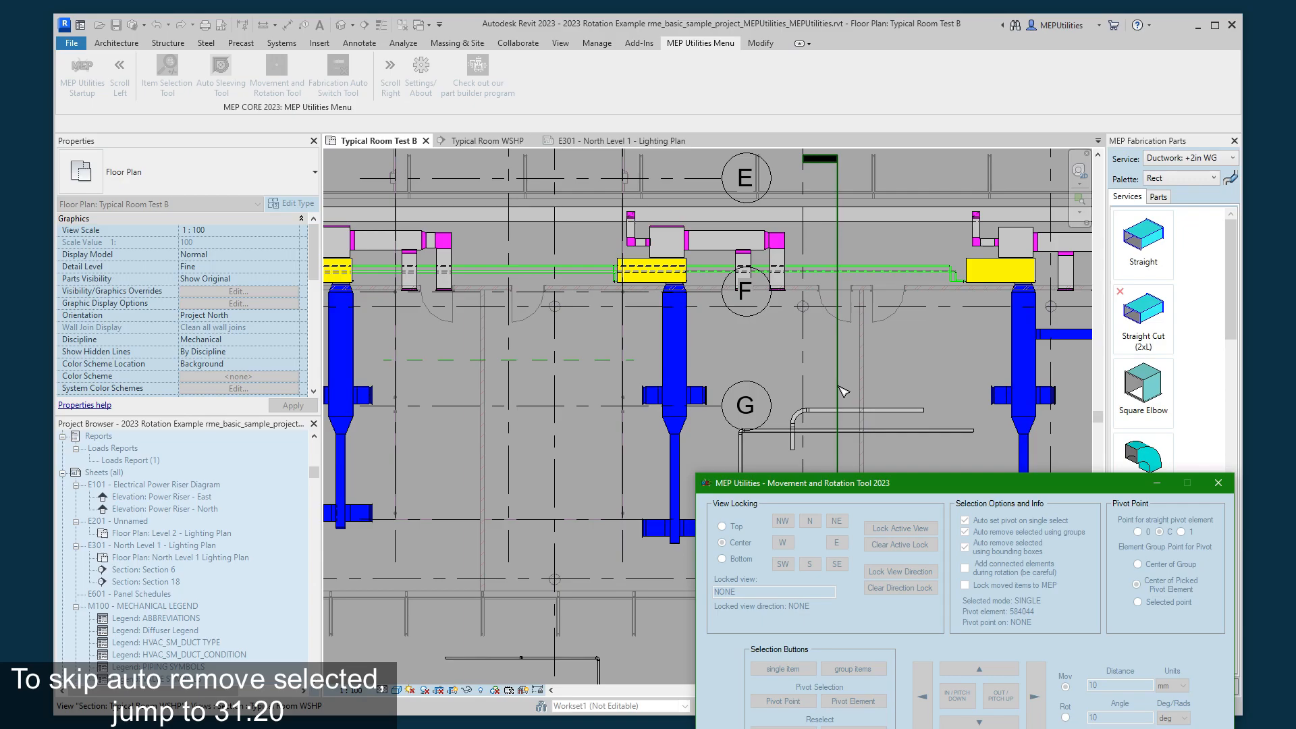
click(839, 387)
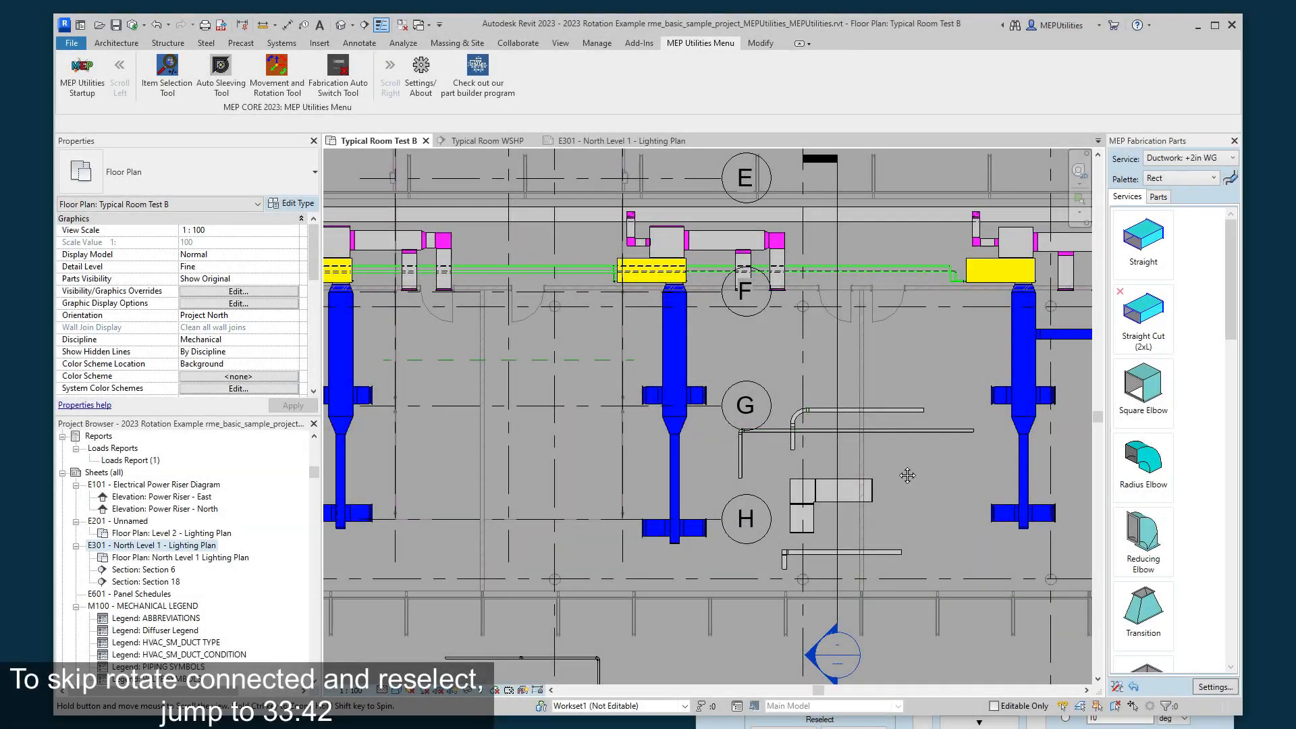
middle_drag(902, 468, 850, 364)
scroll(848, 361, down, 2)
middle_drag(808, 495, 747, 566)
scroll(803, 432, down, 3)
scroll(747, 567, down, 1)
scroll(794, 368, down, 1)
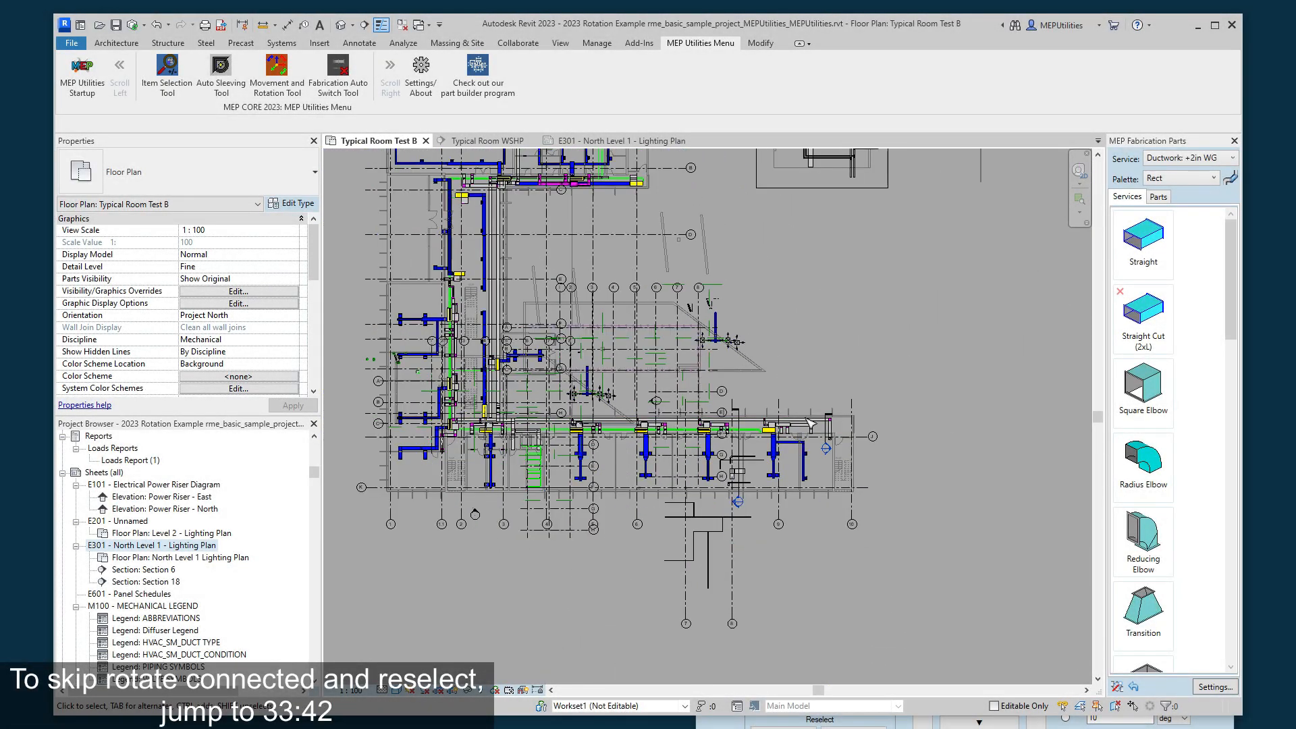
- Pick the upper vertical branch pipe of the small pipe network between grids 7 and 8 as the single item
scroll(756, 553, up, 1)
scroll(749, 563, up, 3)
middle_drag(695, 564, 843, 478)
scroll(838, 433, up, 1)
scroll(830, 494, up, 1)
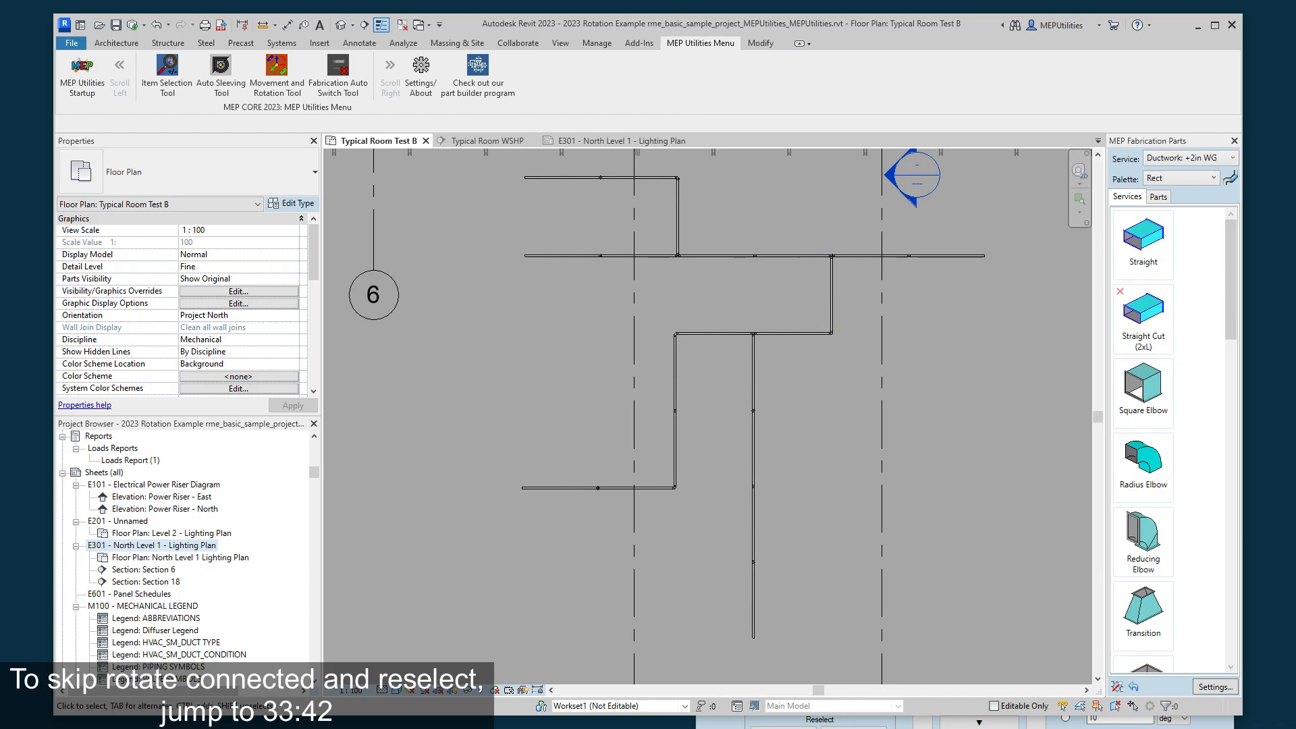
click(778, 721)
click(782, 670)
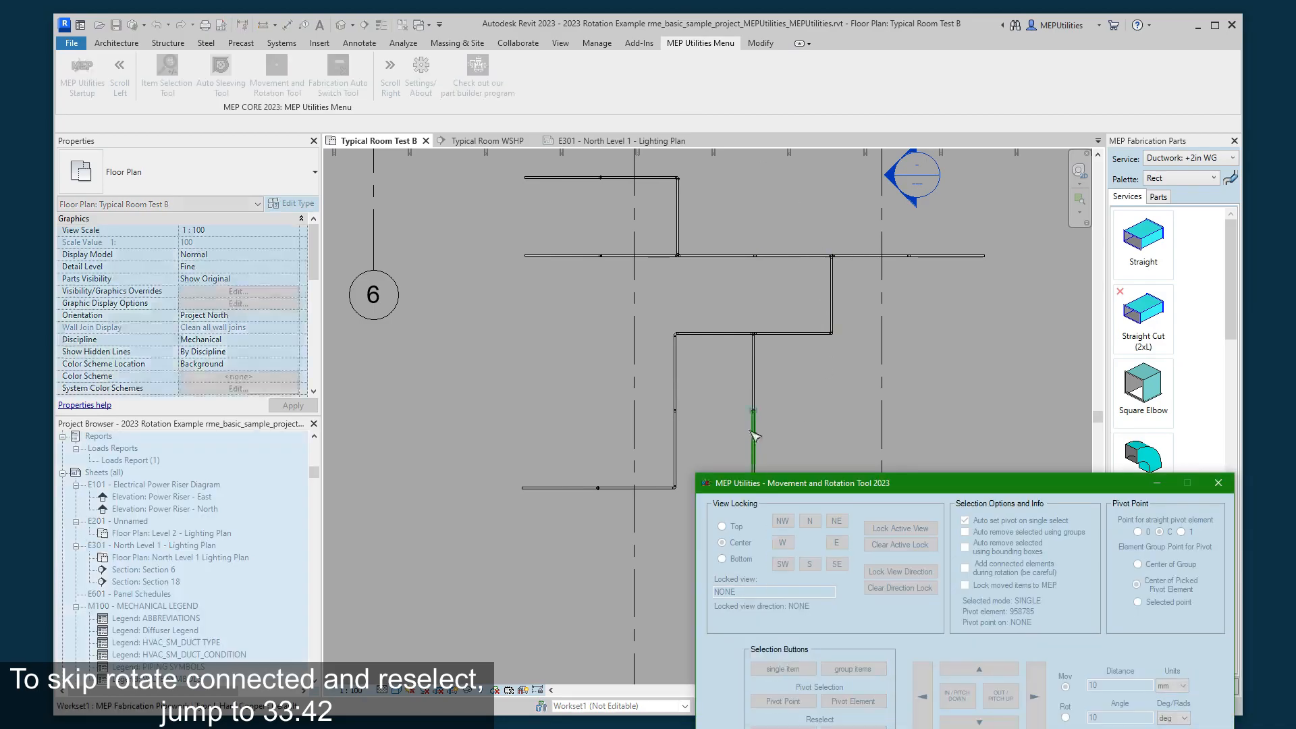
click(754, 389)
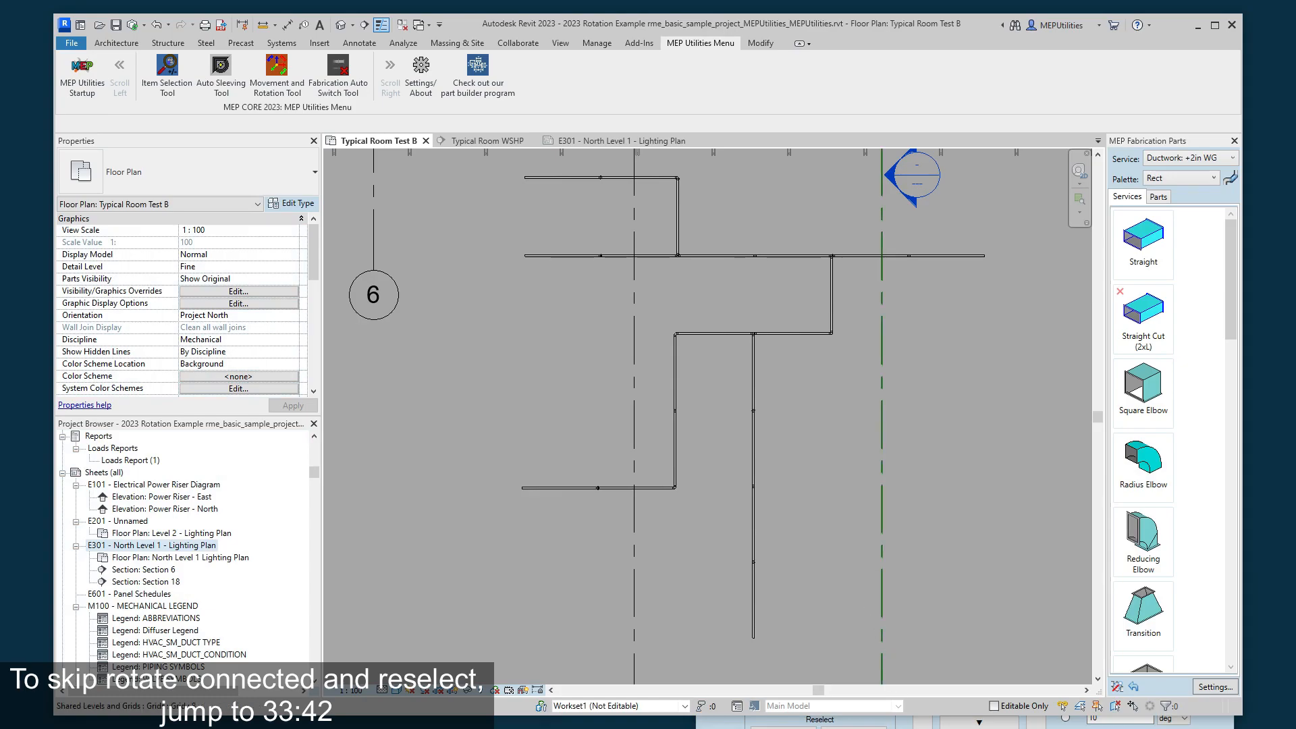
- Set the horizontal pipe just above the network's right-hand drop as the pivot element
click(852, 723)
click(853, 701)
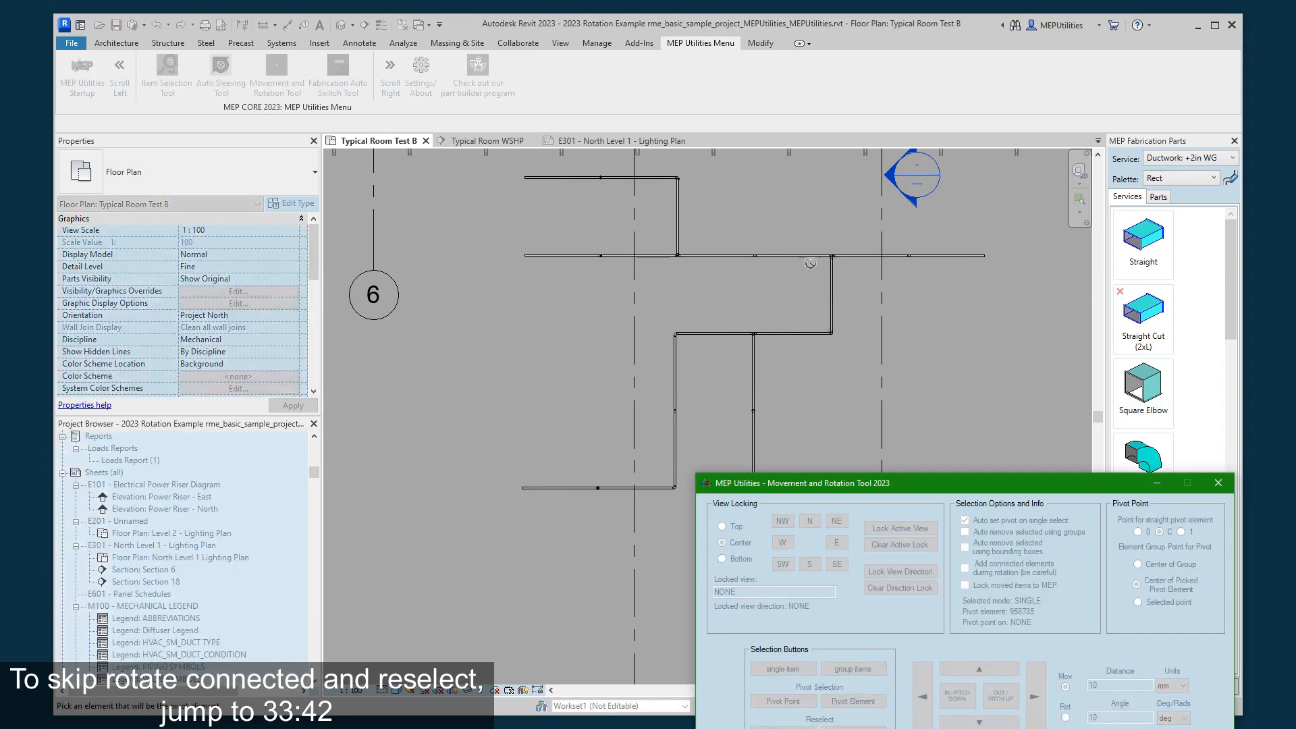
click(813, 260)
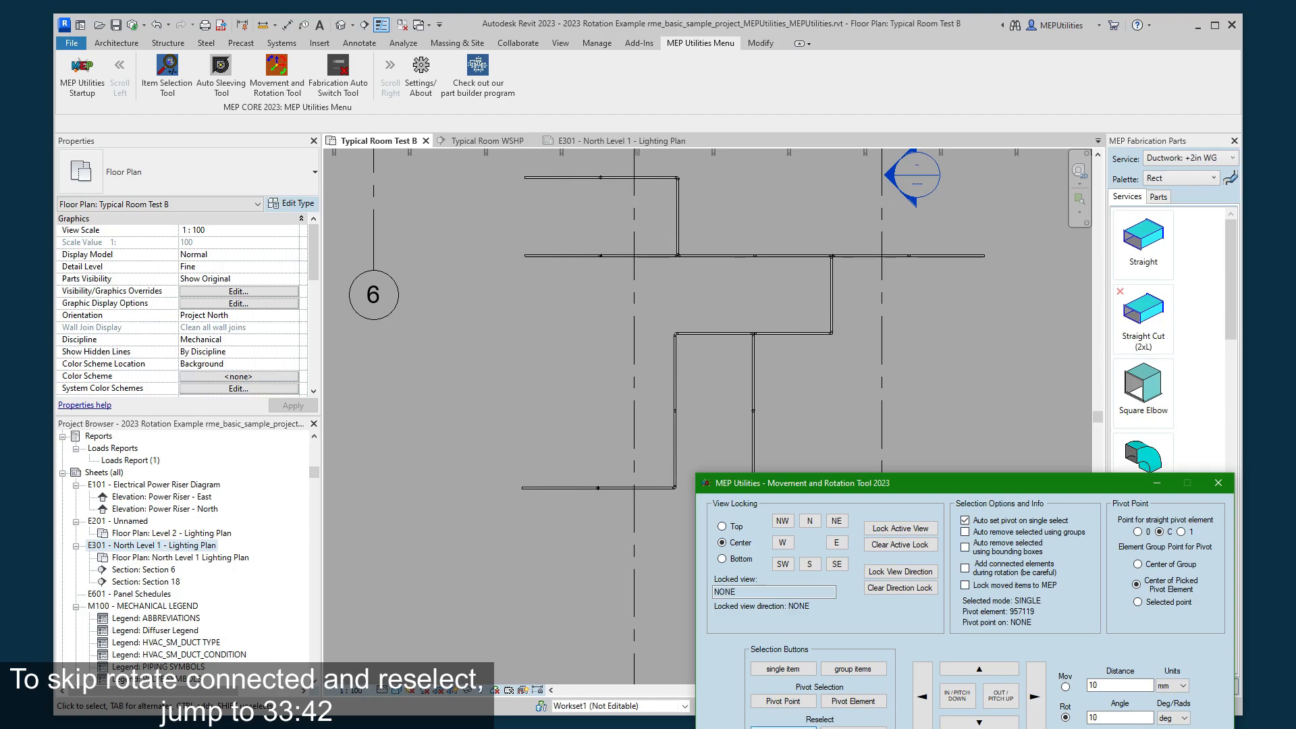
- Reselect the pivot element and the moving elements to check which pipes are stored, and clear the selection
click(783, 727)
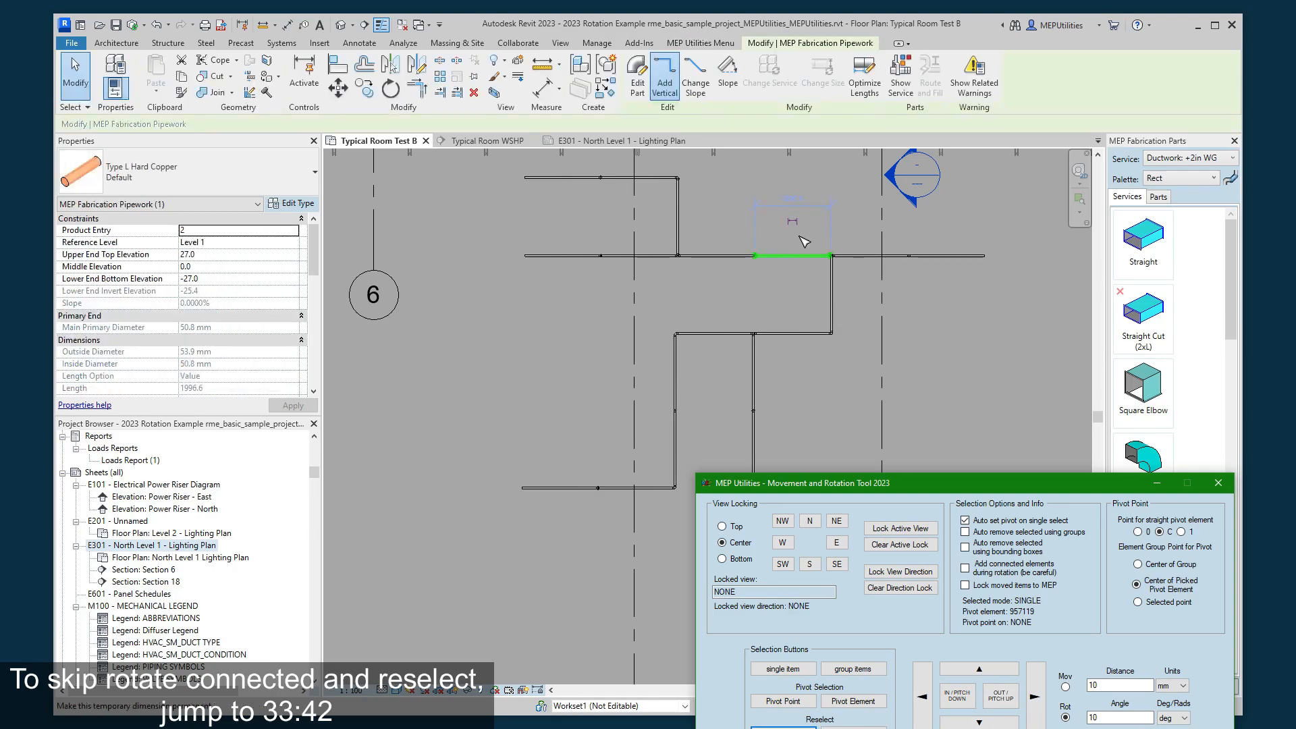
click(853, 726)
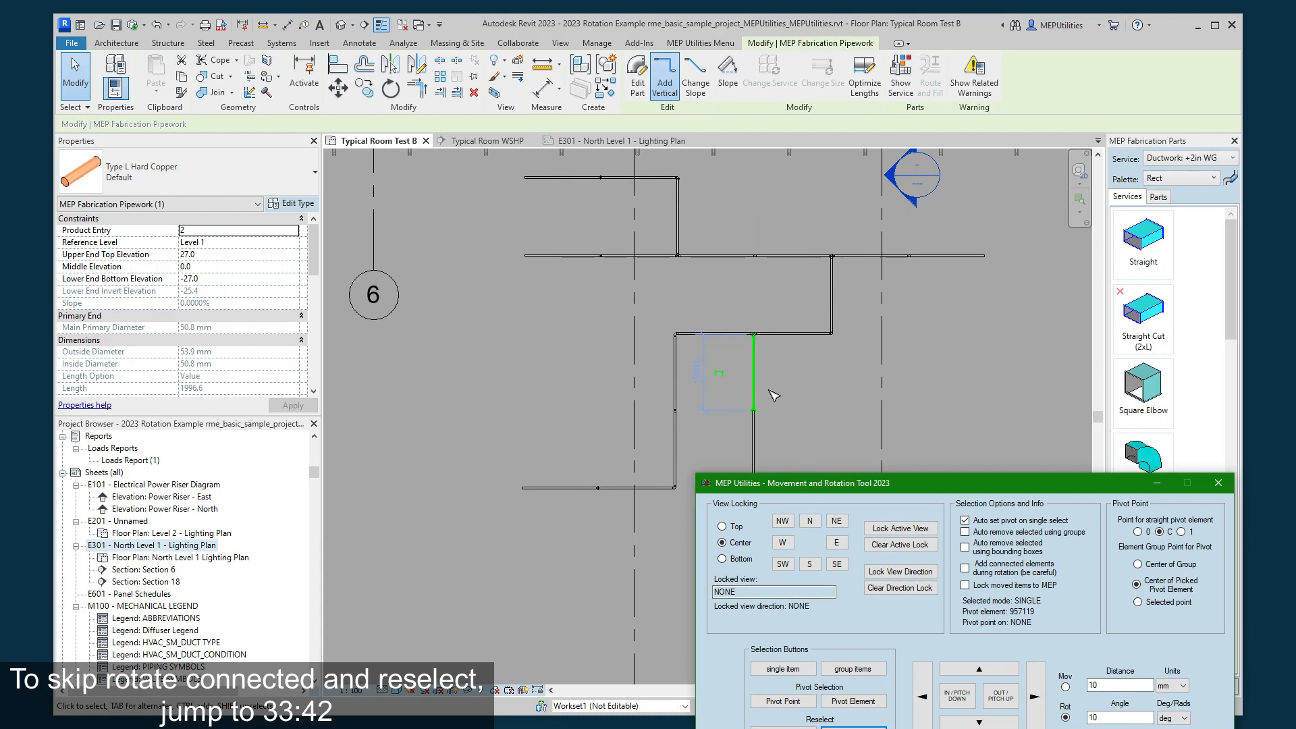
click(795, 432)
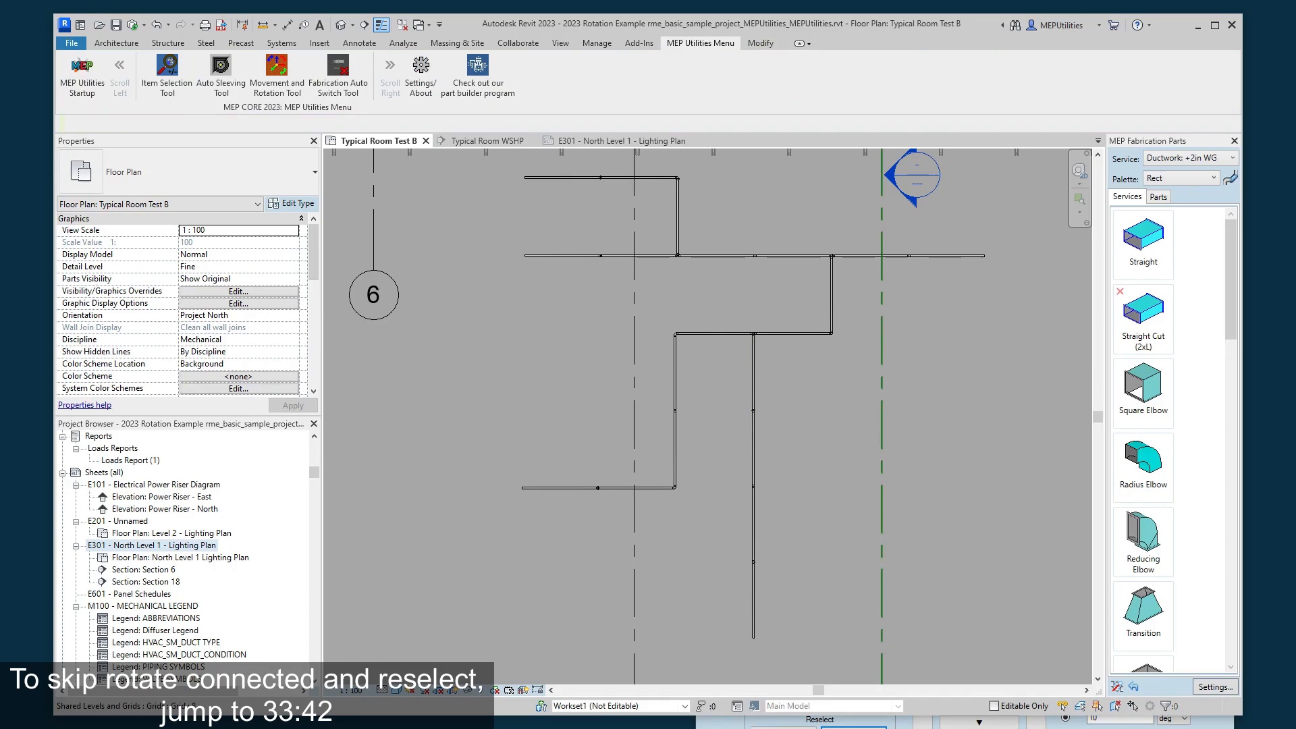
click(904, 723)
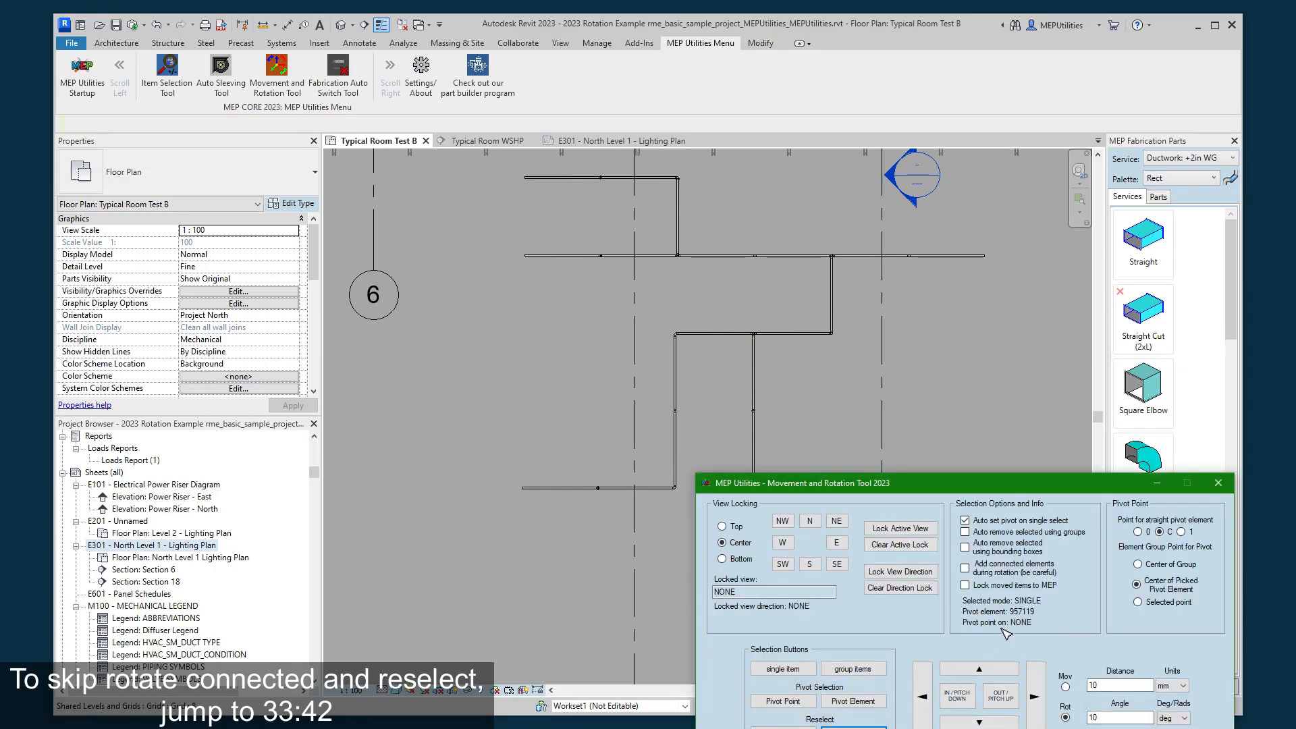
- Try to rotate the branch pipe 10 degrees about the pivot pipe without its connected elements
mouse_move(977, 493)
mouse_down()
mouse_move(979, 464)
mouse_move(973, 539)
mouse_move(970, 468)
mouse_up()
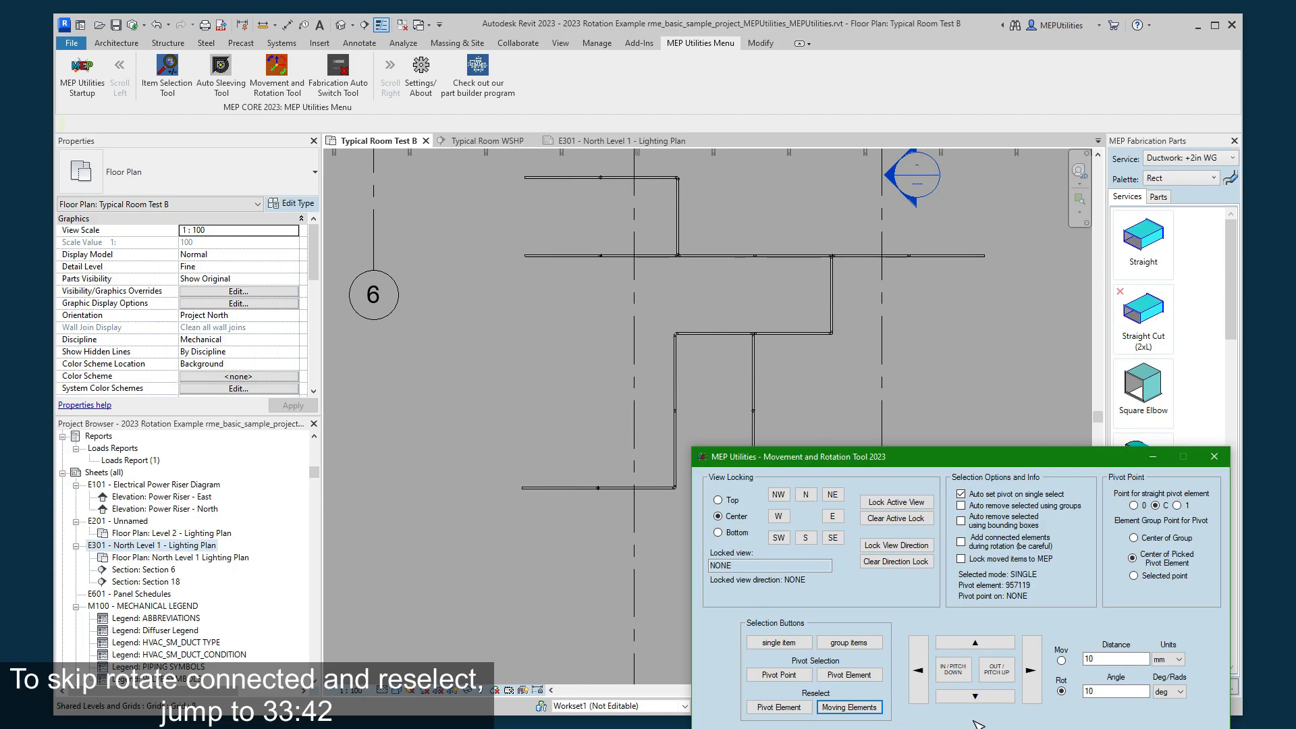
drag(992, 455, 991, 470)
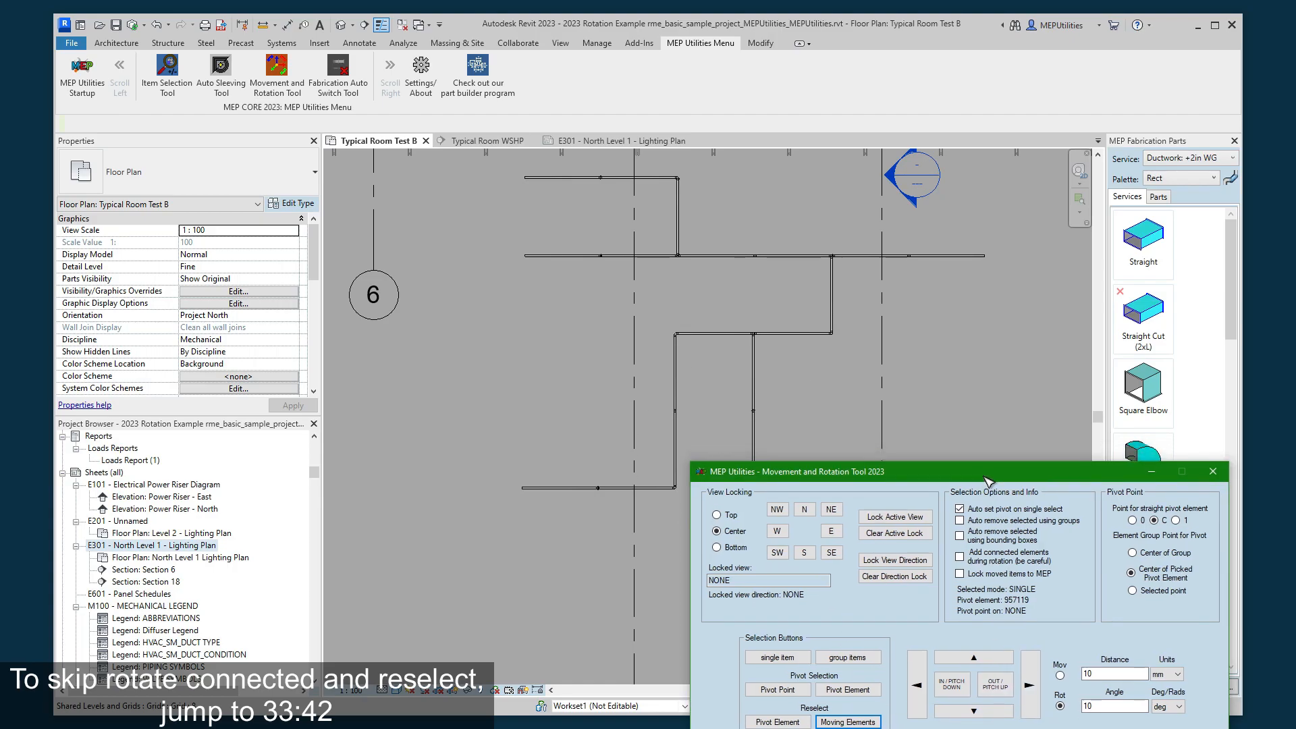
click(998, 692)
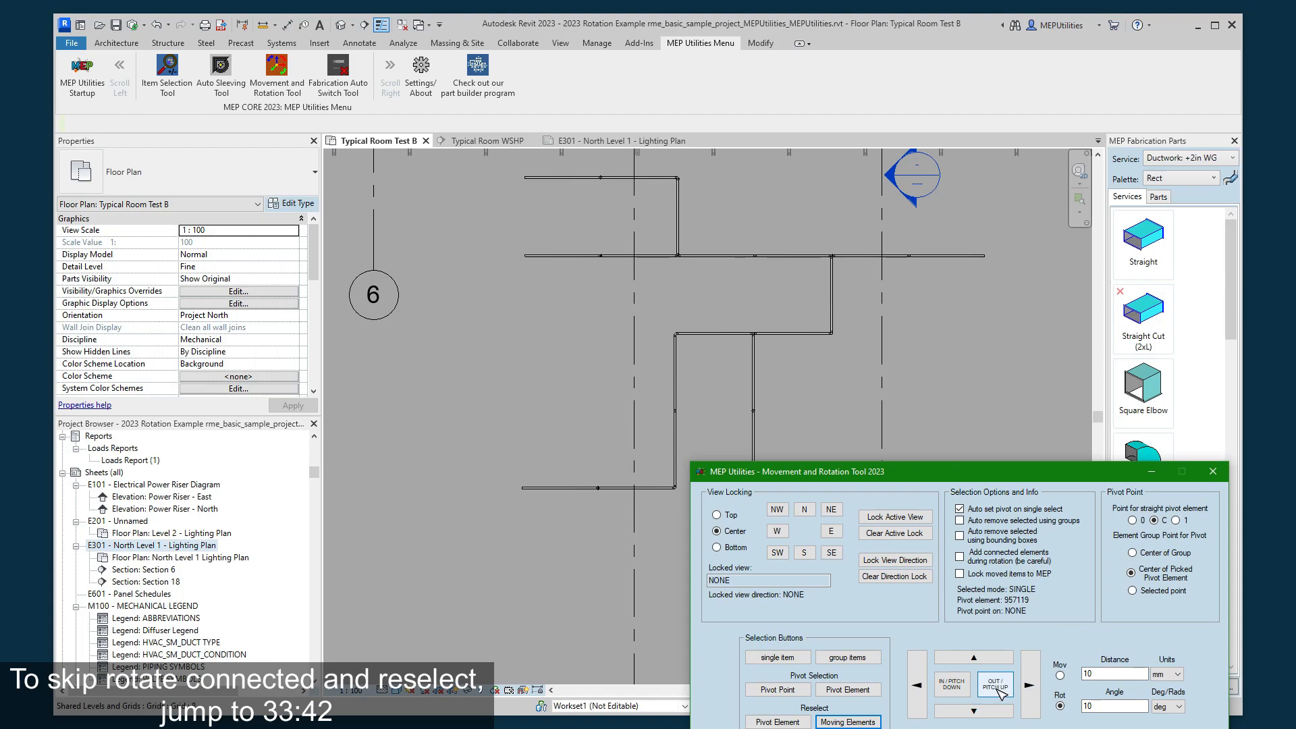
drag(665, 304, 537, 310)
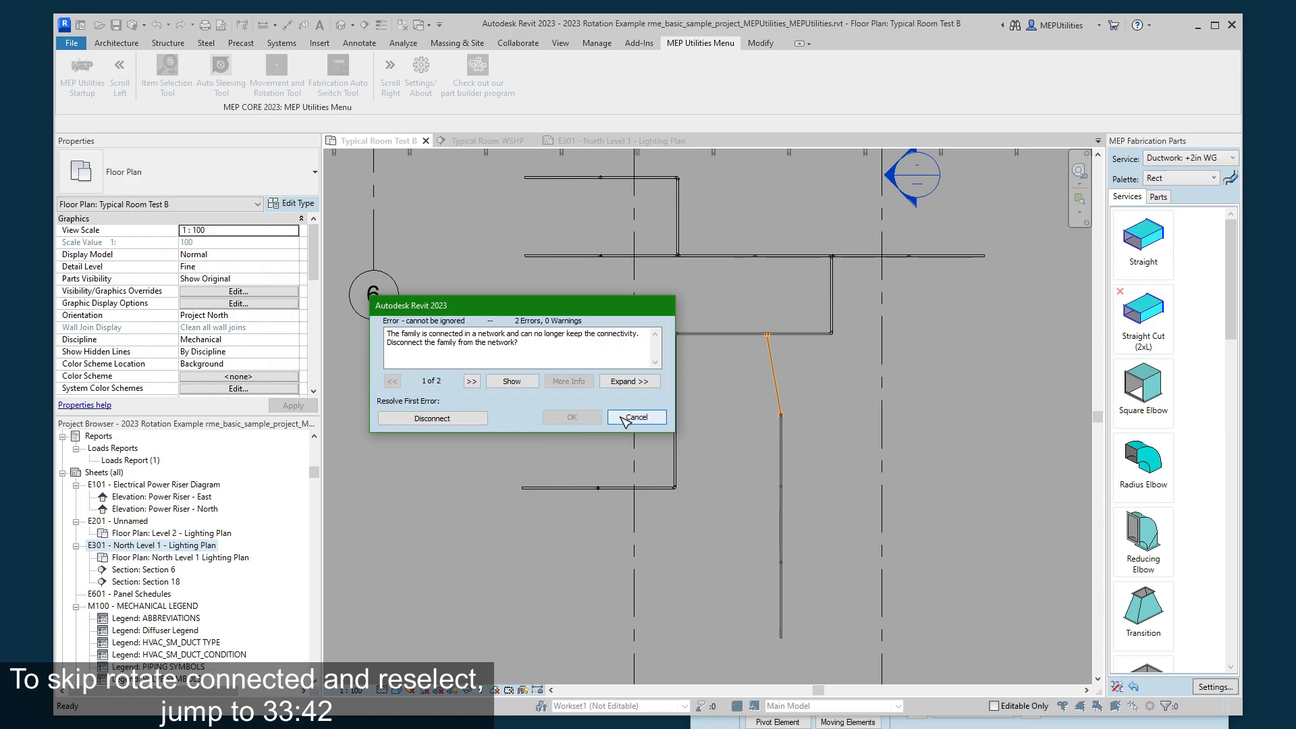
click(635, 417)
click(753, 365)
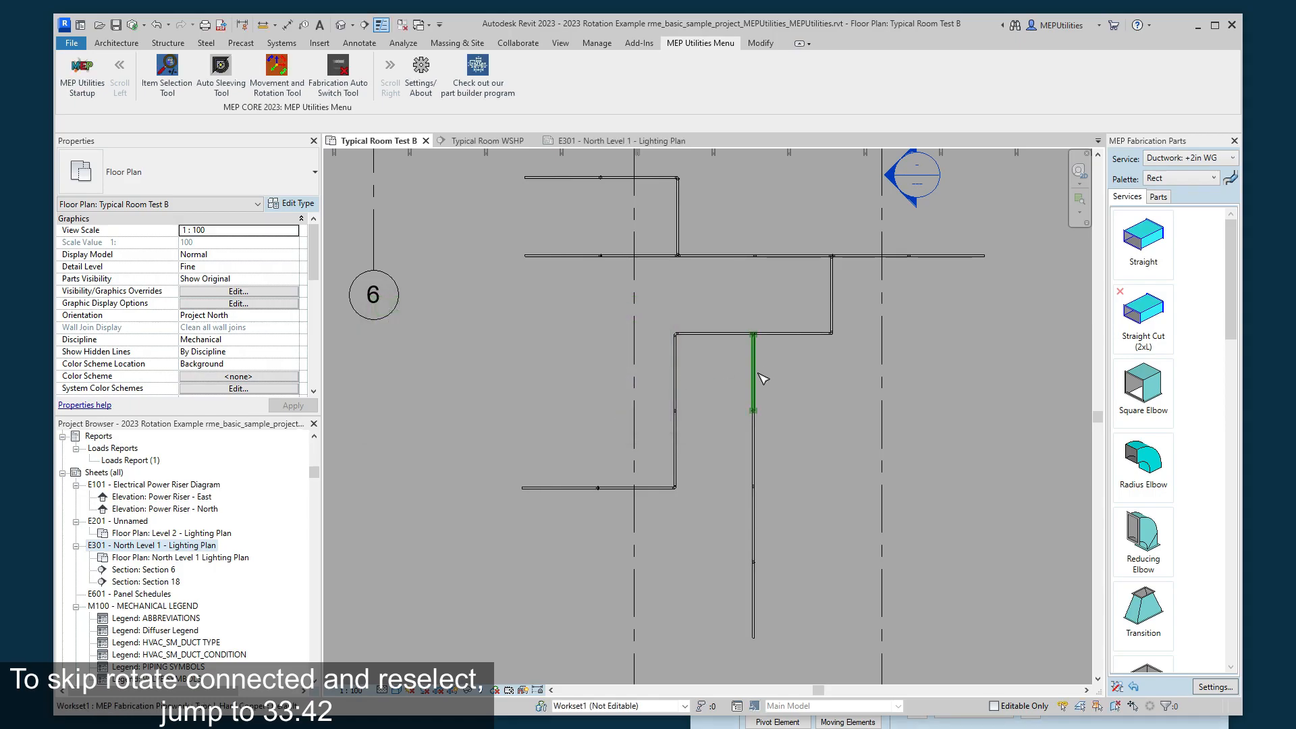
key(Escape)
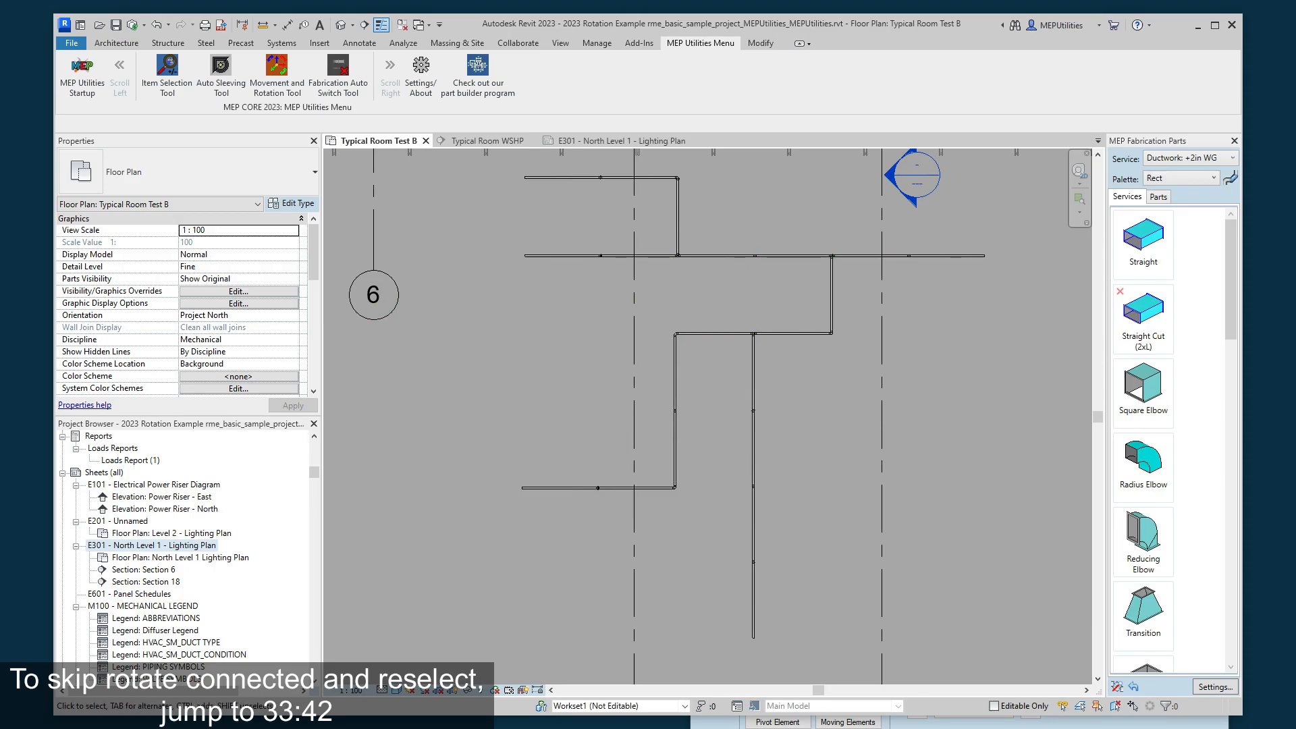
- Enable adding connected elements during rotation and rotate the pipe network counterclockwise in two 10-degree increments
click(718, 724)
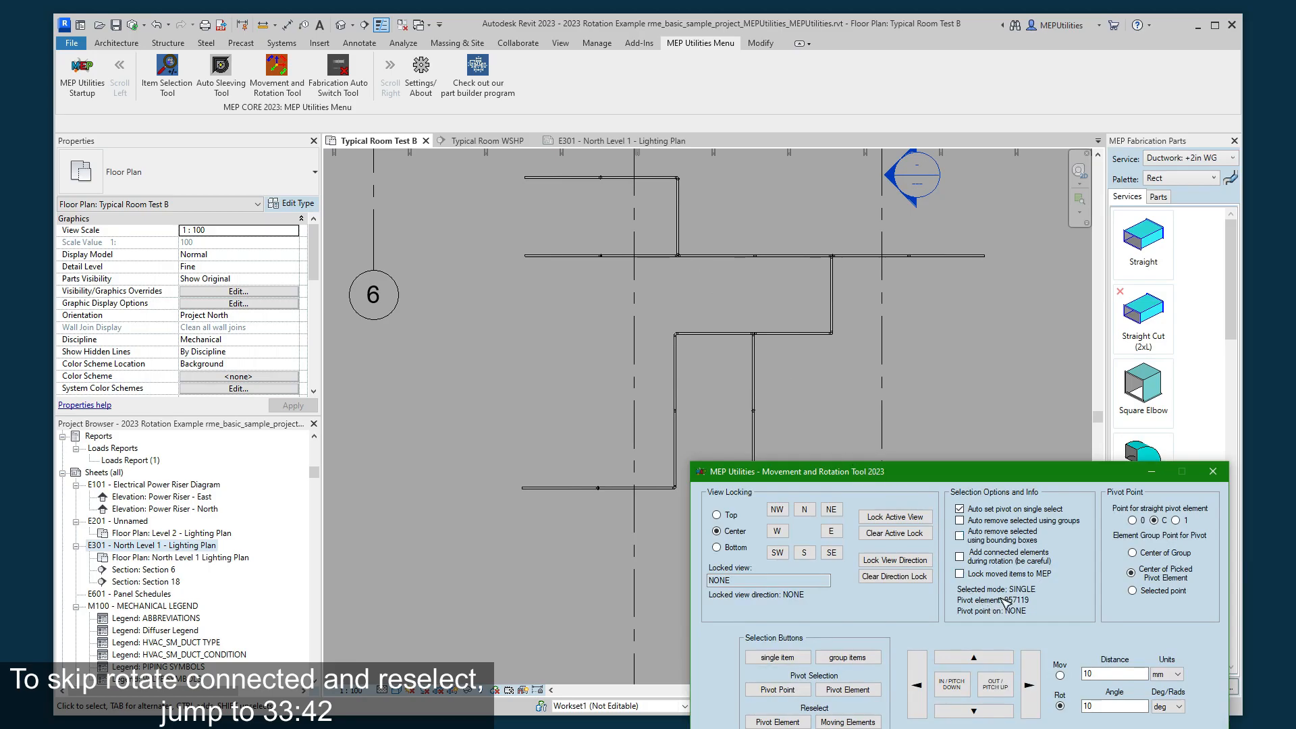
click(961, 559)
click(995, 689)
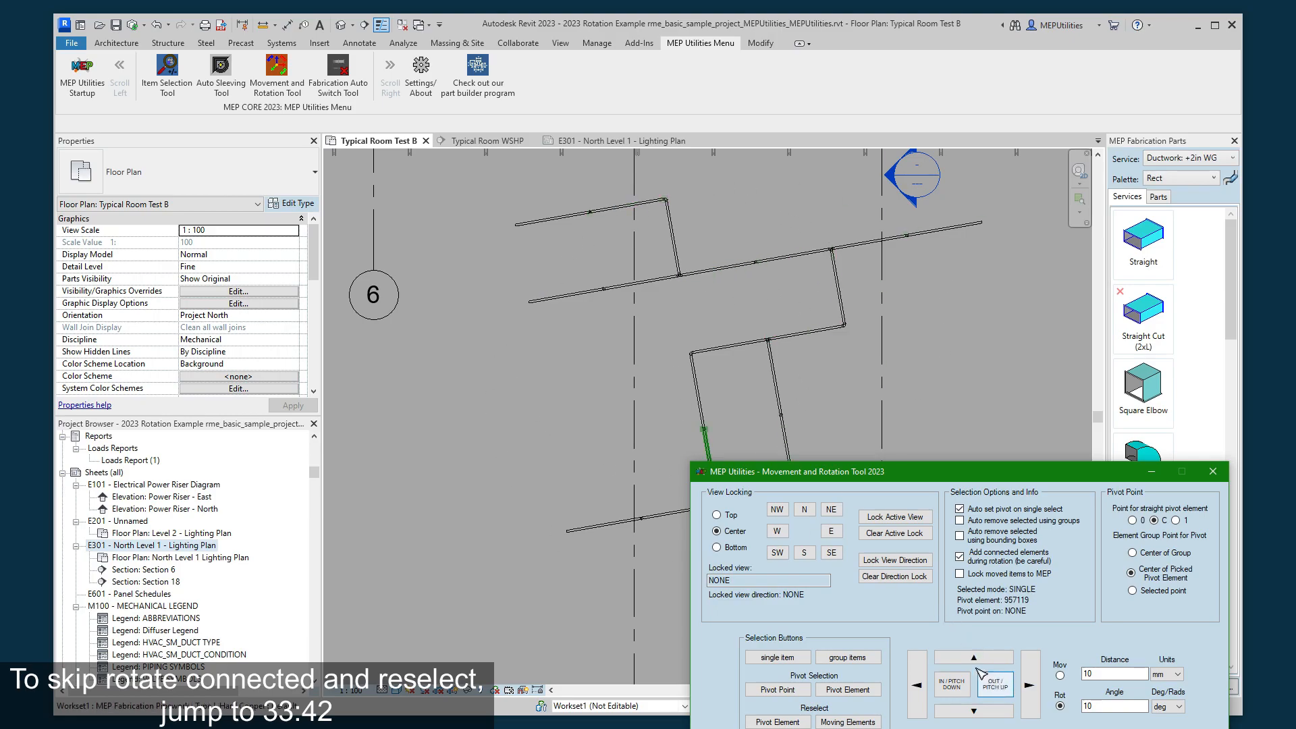
click(794, 260)
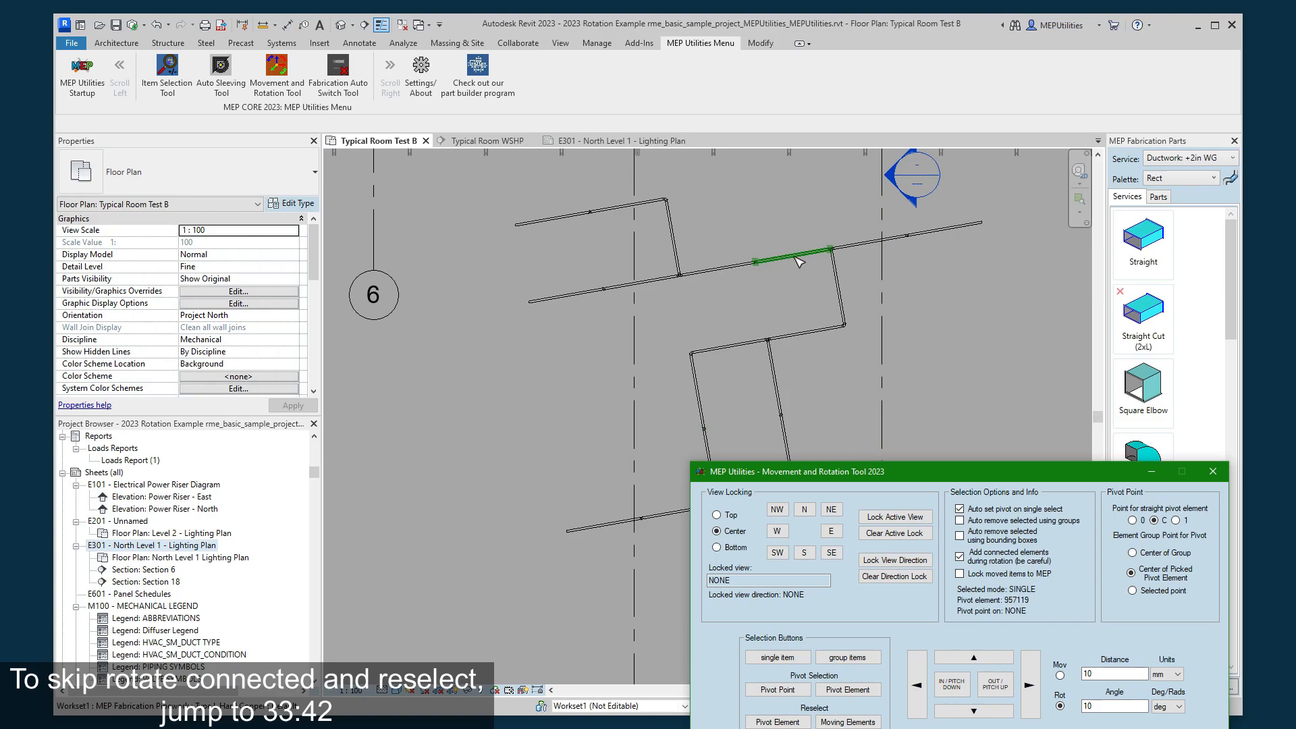
click(1002, 684)
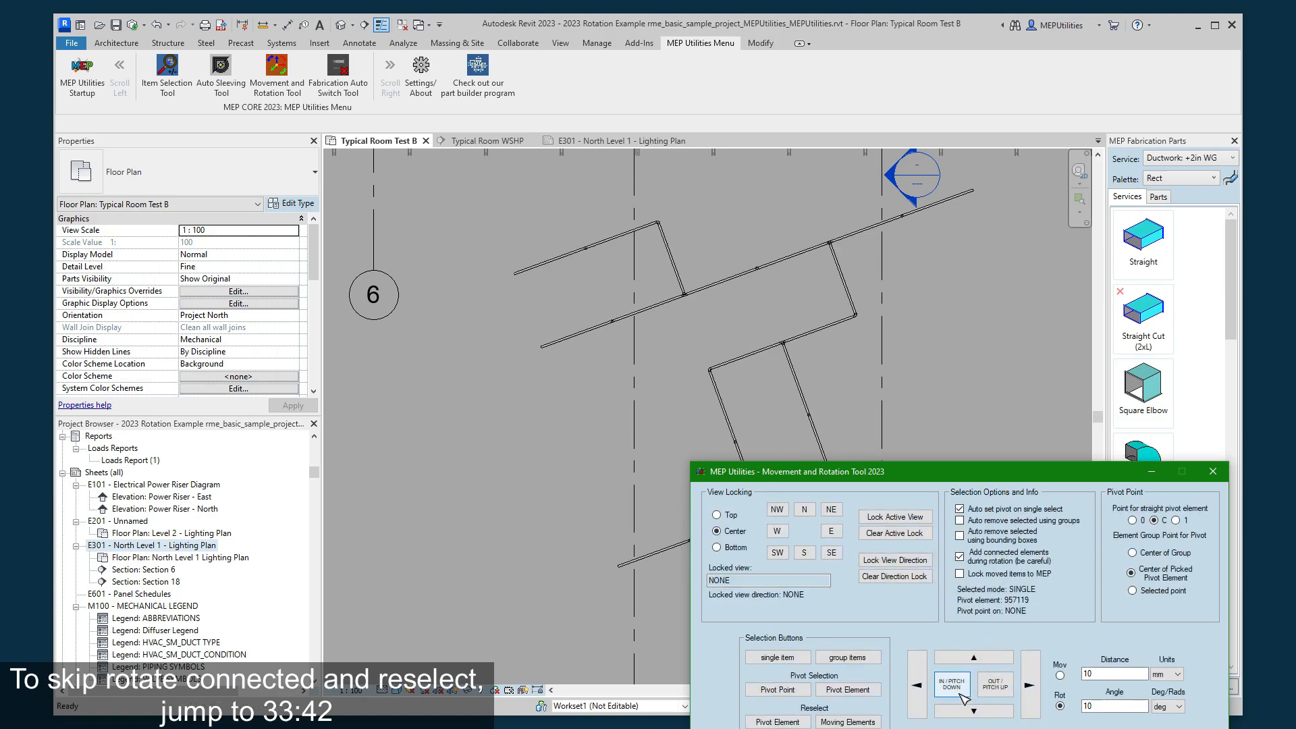
- Undo the two rotations of the pipe network
click(156, 25)
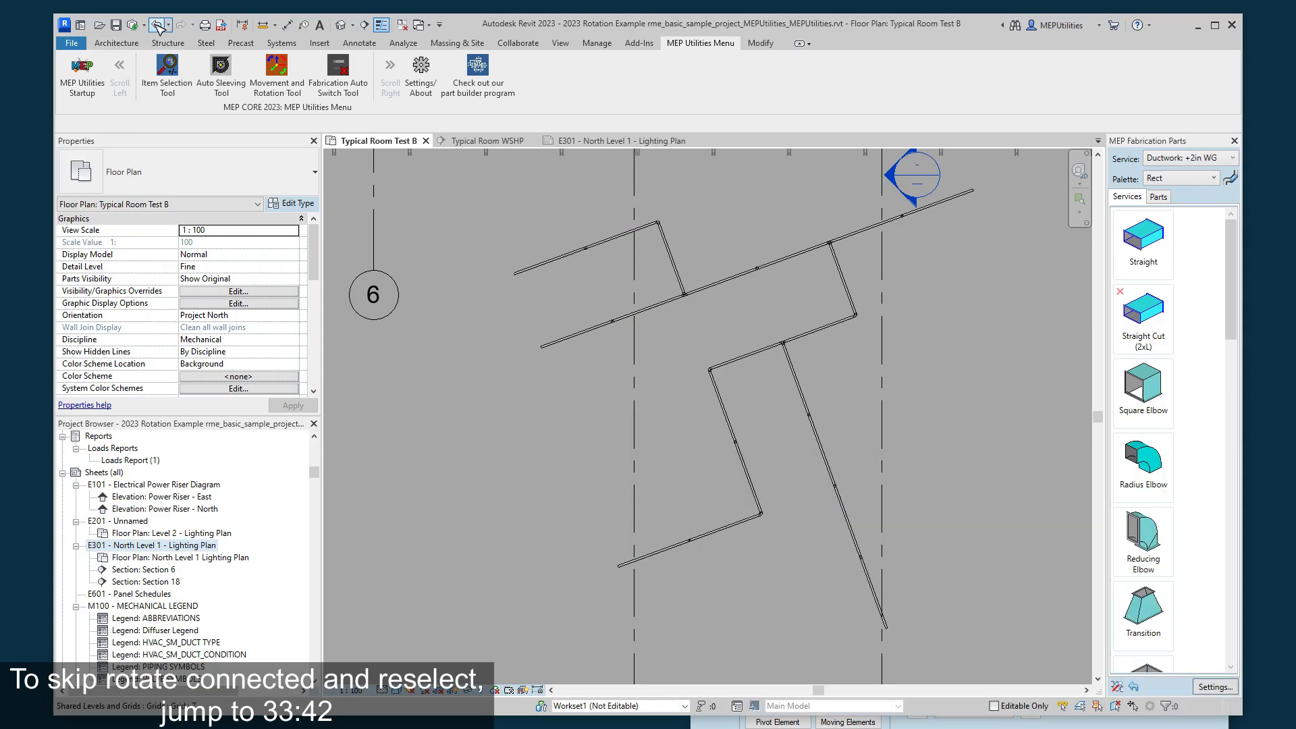
click(156, 25)
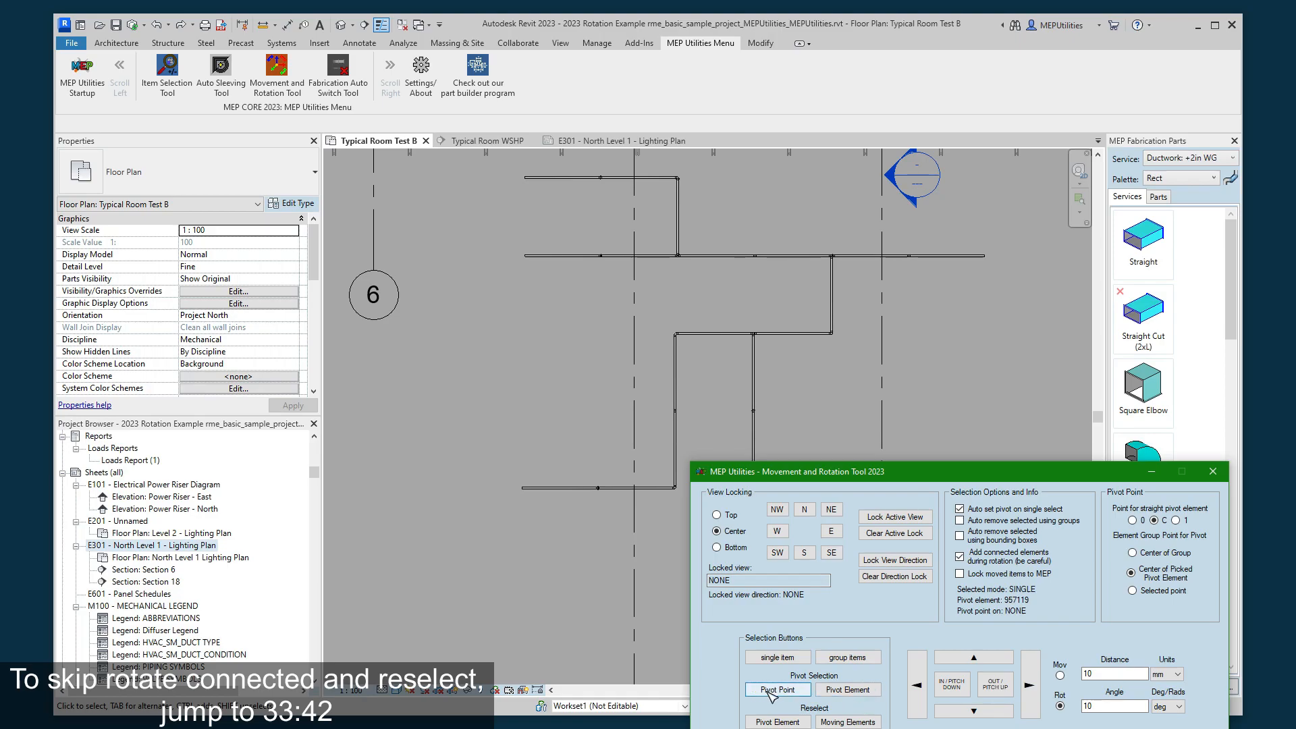
- Pick the upper vertical branch pipe as the single item and rotate it with connected pipes in 10-degree increments back and forth in plan and vertically
click(777, 657)
click(755, 363)
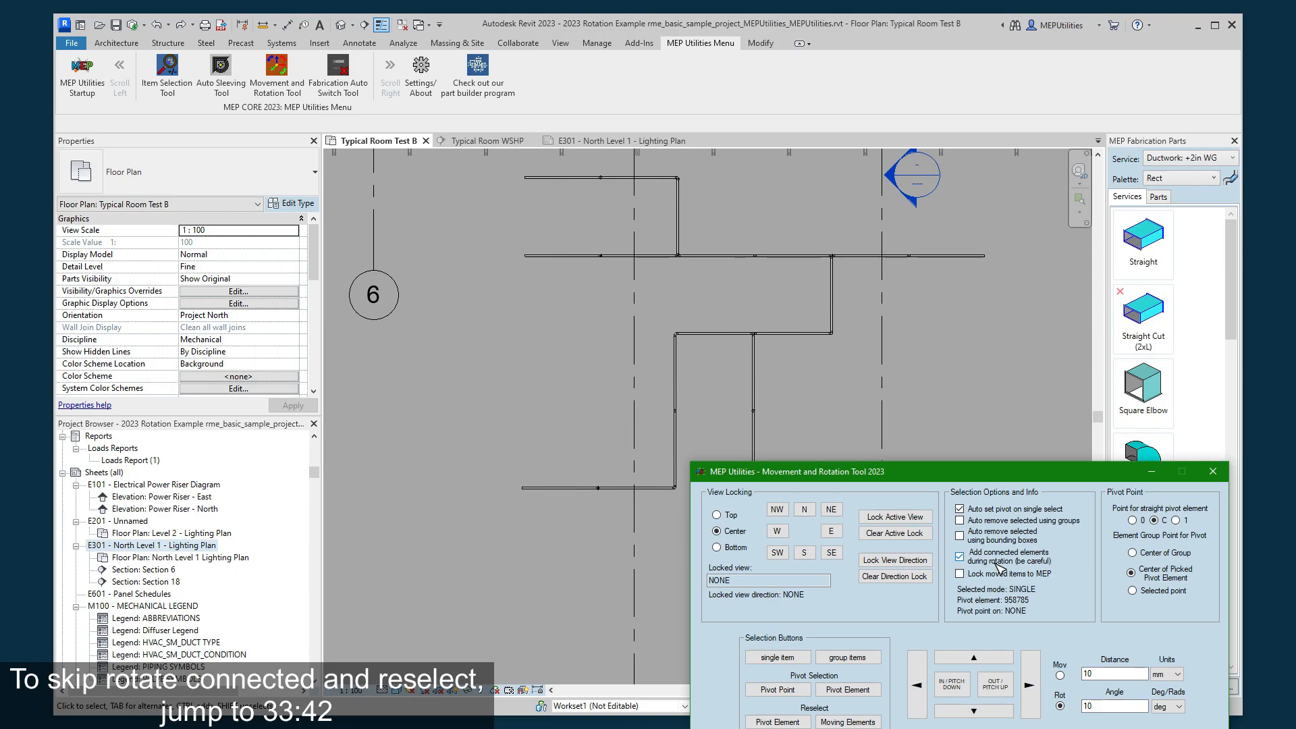
click(999, 688)
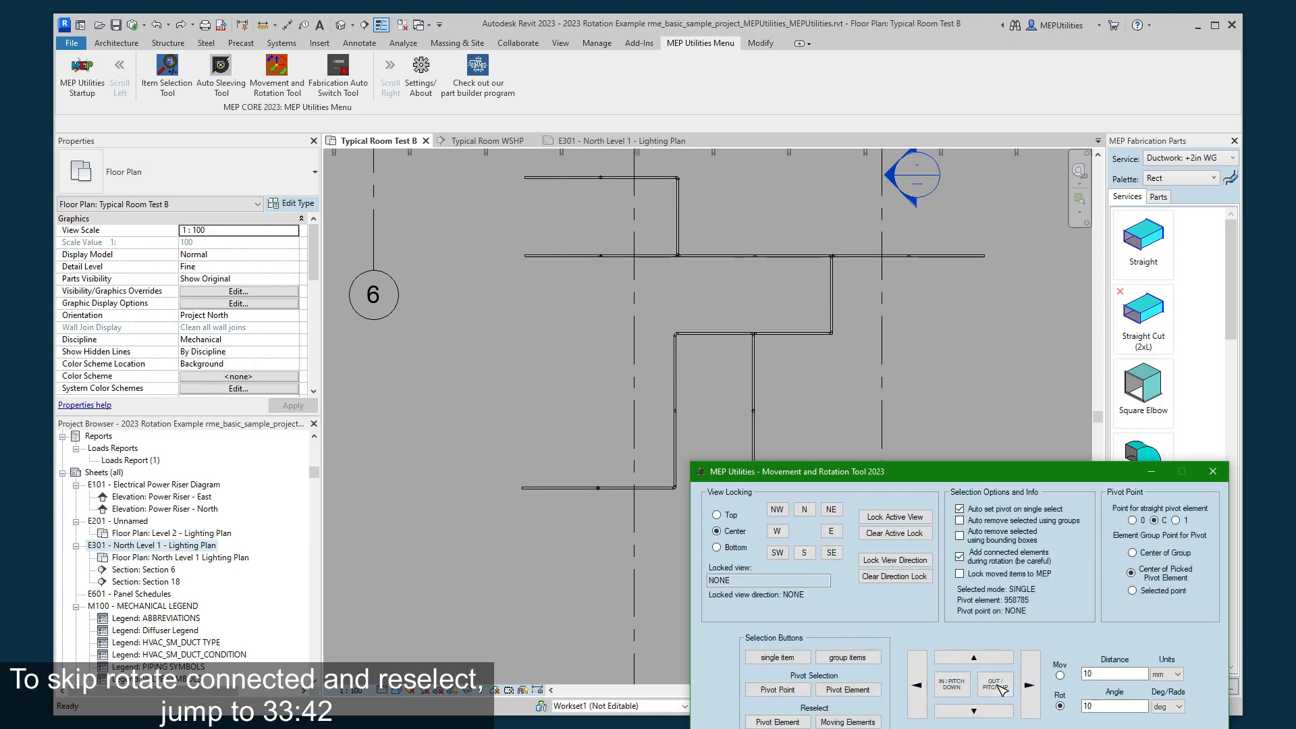
click(960, 697)
click(960, 697)
click(985, 658)
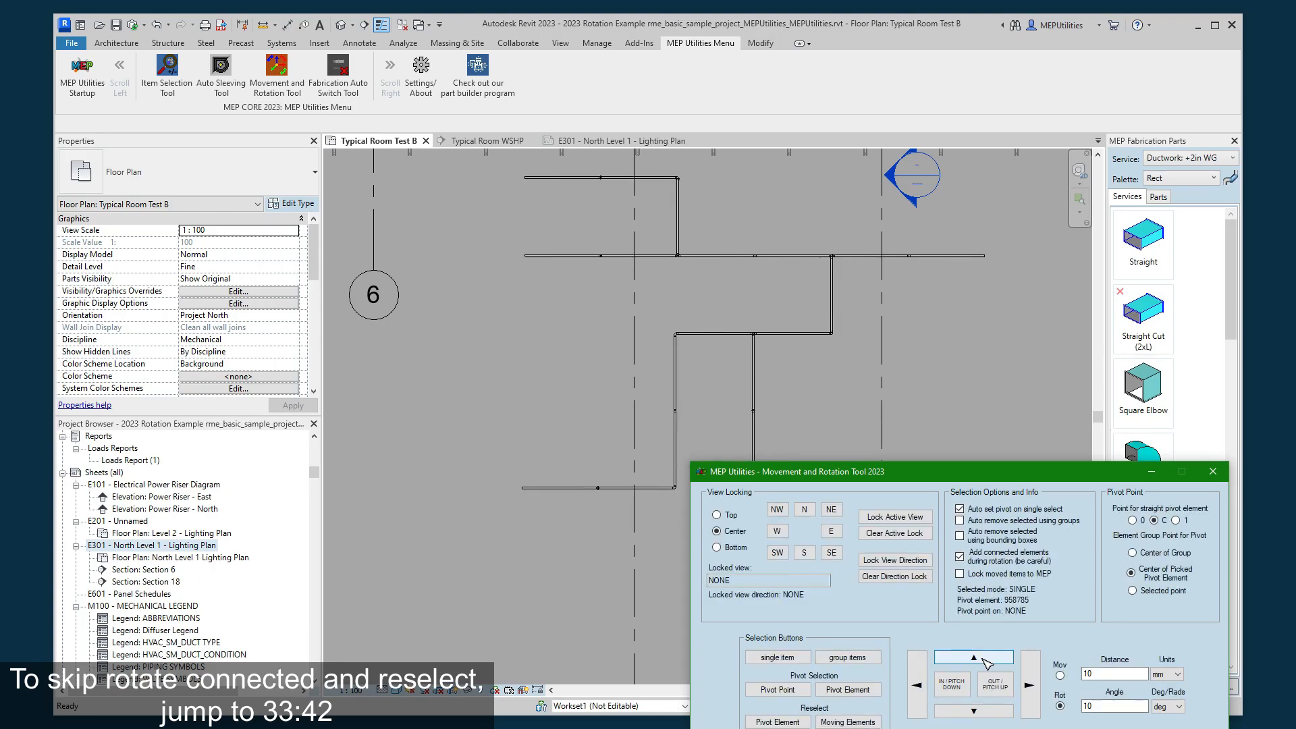
click(977, 714)
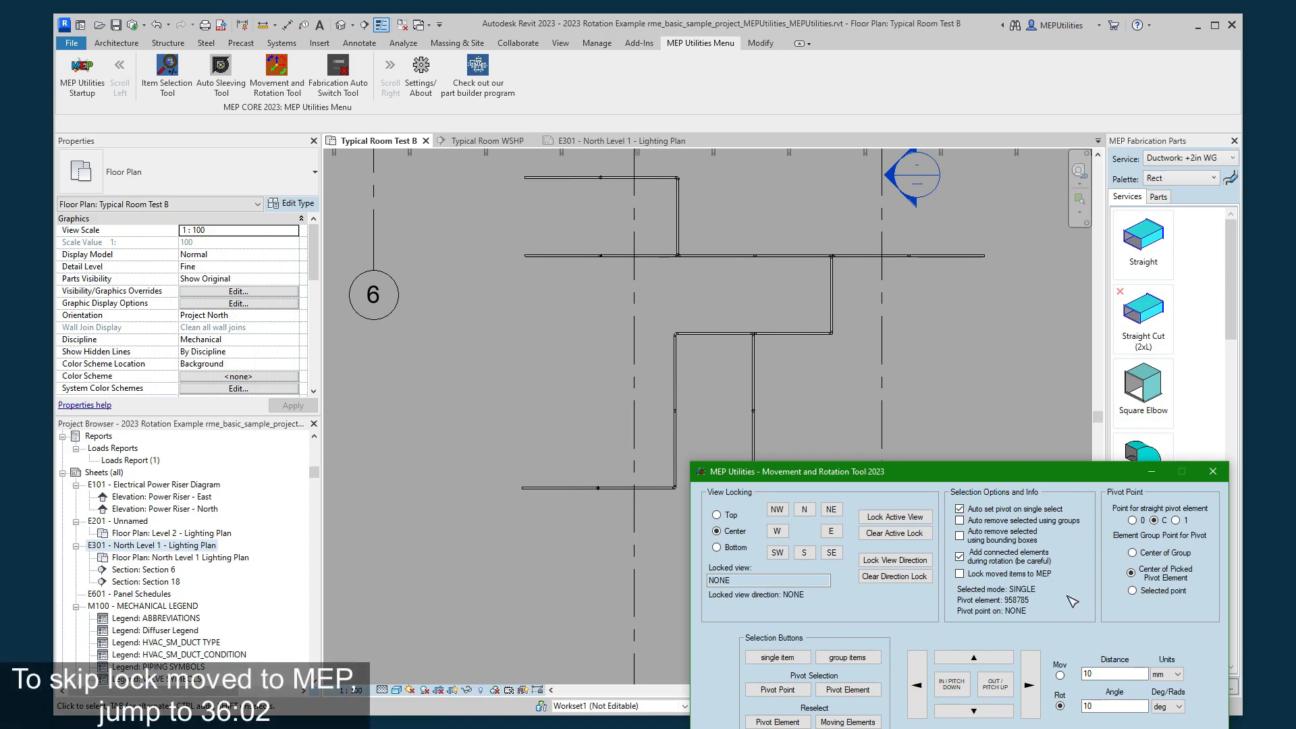
- Disable adding connected elements during rotation and pick the pipe network with the crossing grid lines as group items
click(959, 557)
scroll(953, 383, down, 2)
middle_drag(899, 400, 869, 384)
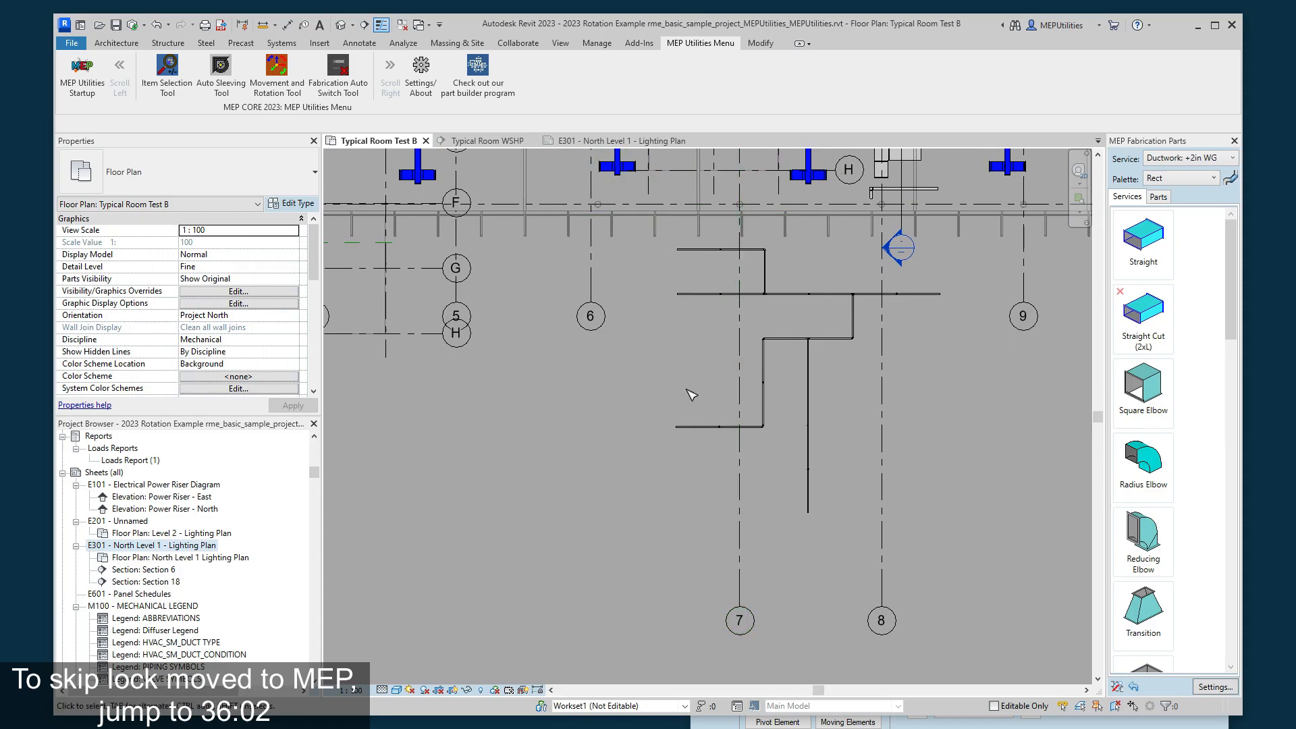
click(716, 723)
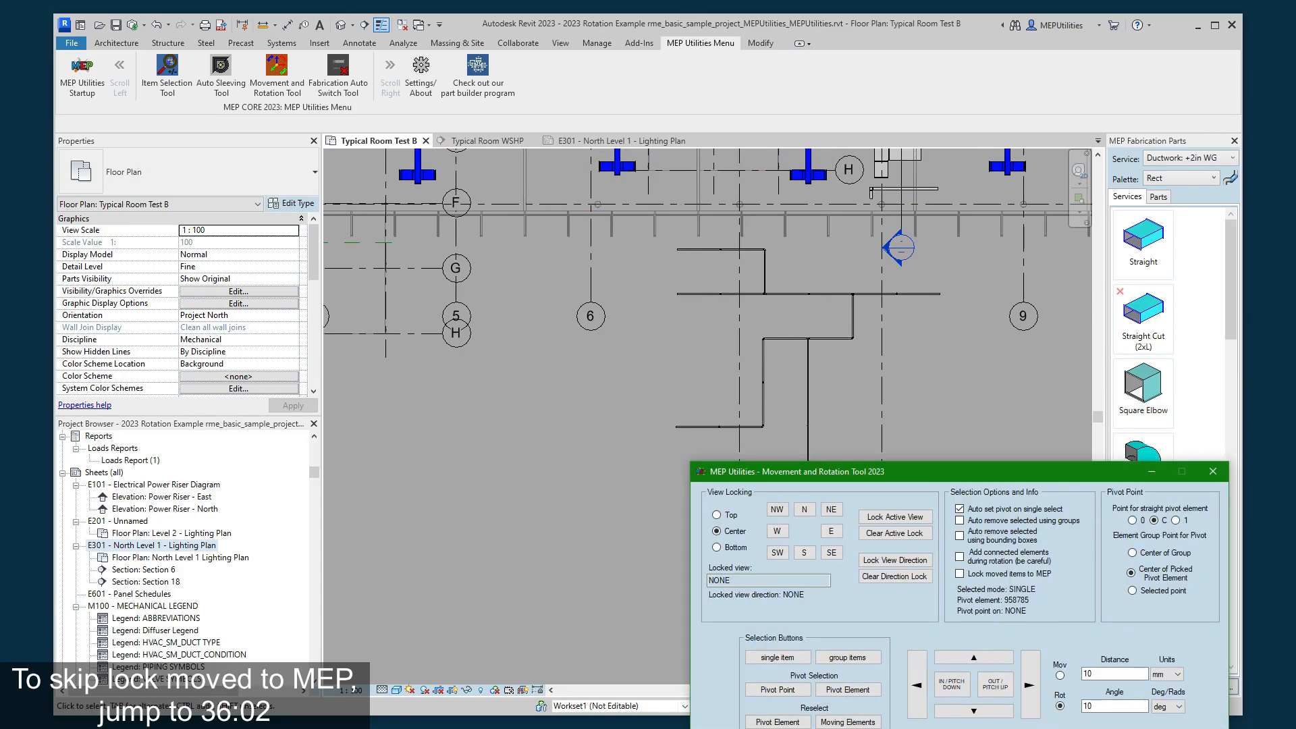
click(841, 659)
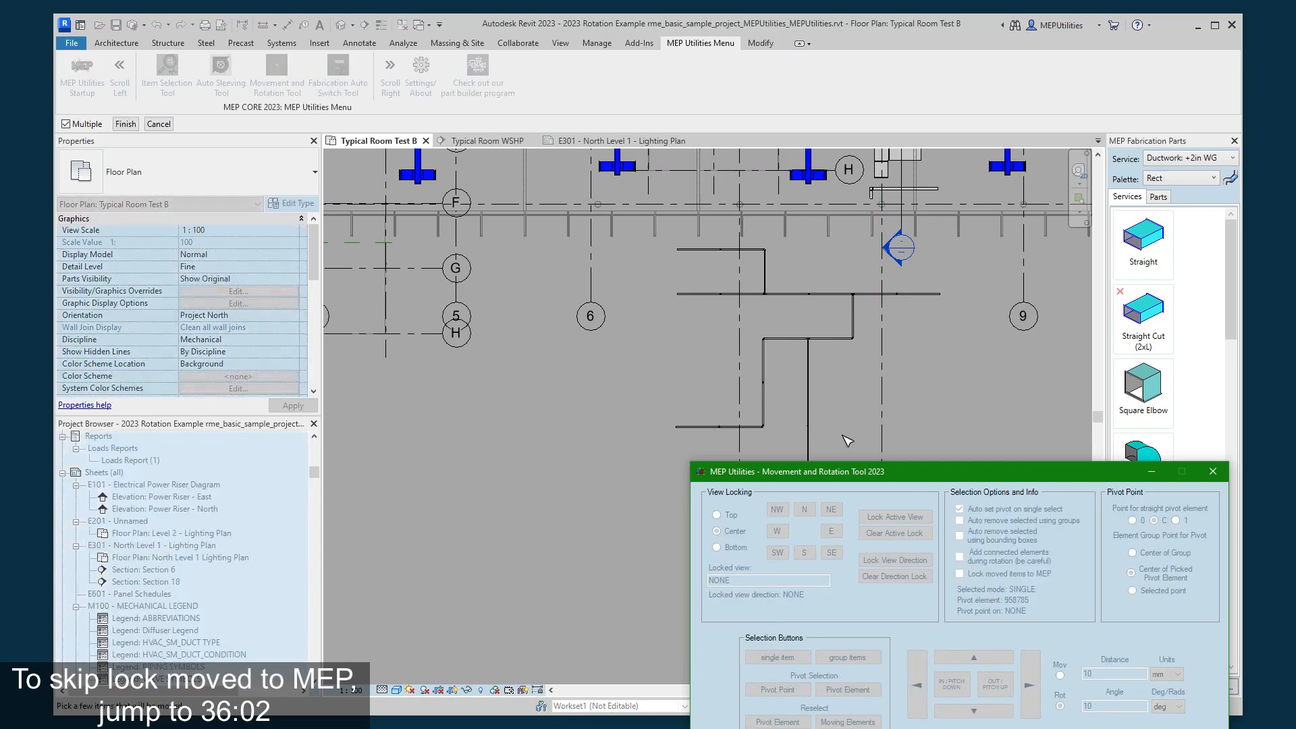
click(856, 419)
drag(857, 420, 368, 260)
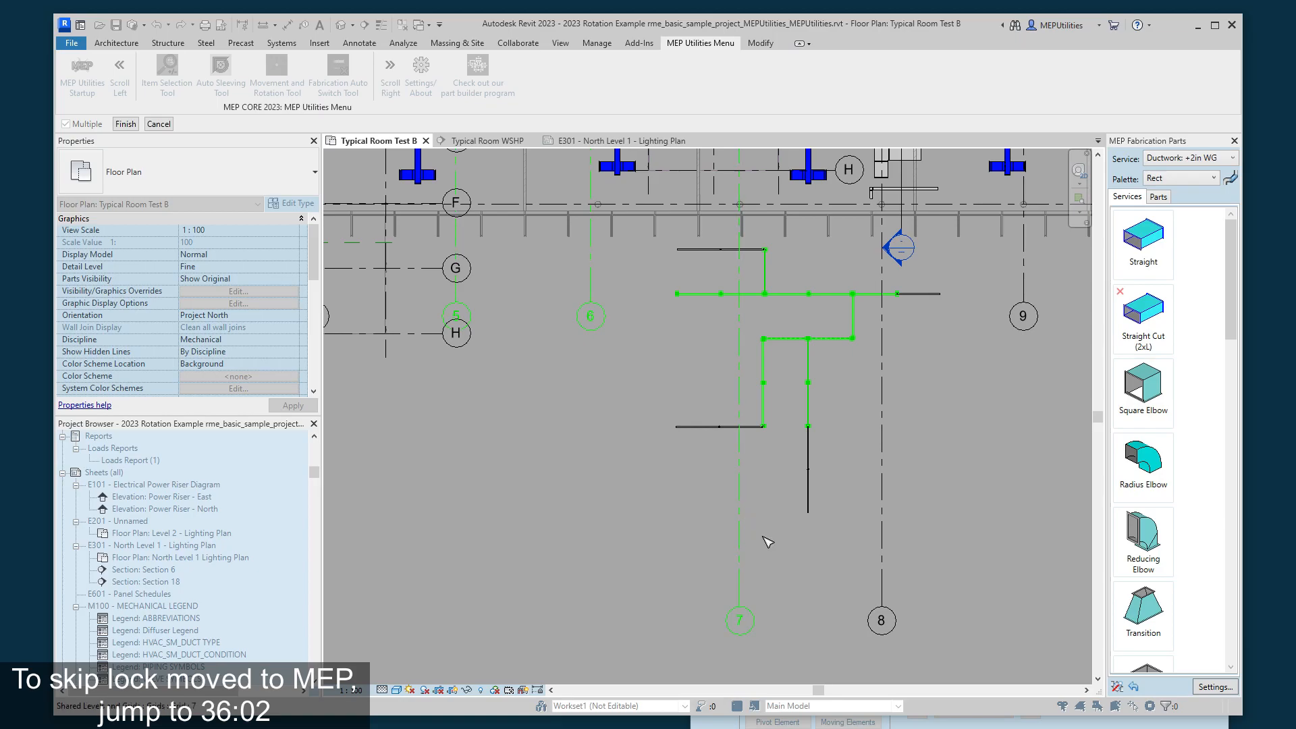
middle_drag(928, 481, 955, 632)
middle_drag(946, 572, 917, 484)
middle_drag(886, 572, 876, 539)
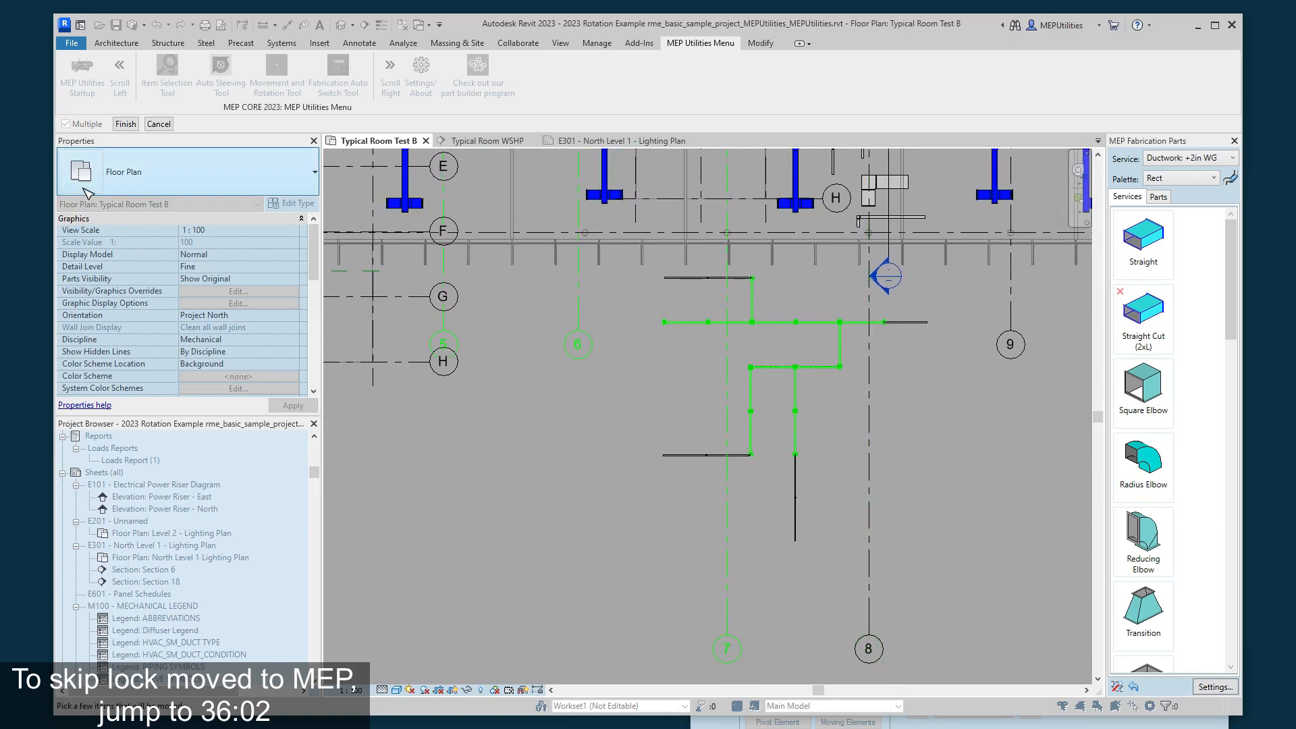
click(125, 124)
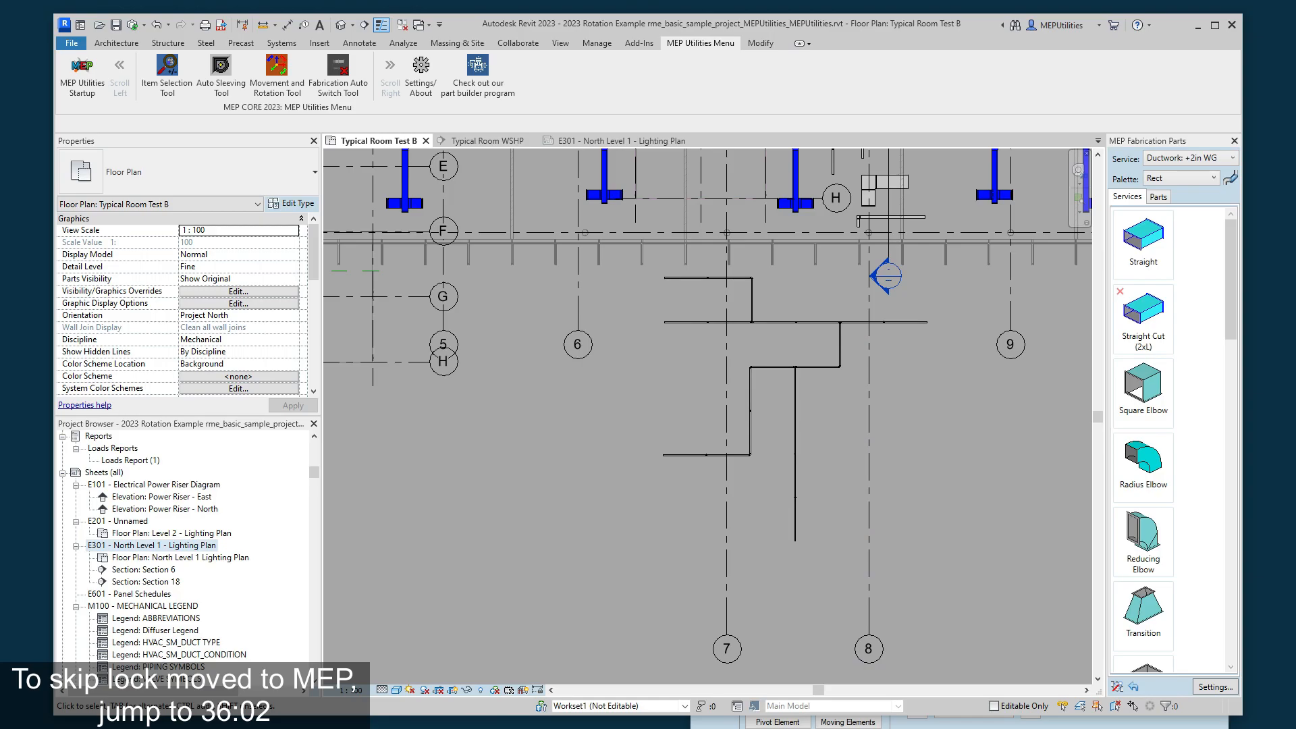
- Enable locking moved items to MEP and adding connected elements during rotation, and rotate the pipe network 10 degrees counterclockwise and back
click(973, 725)
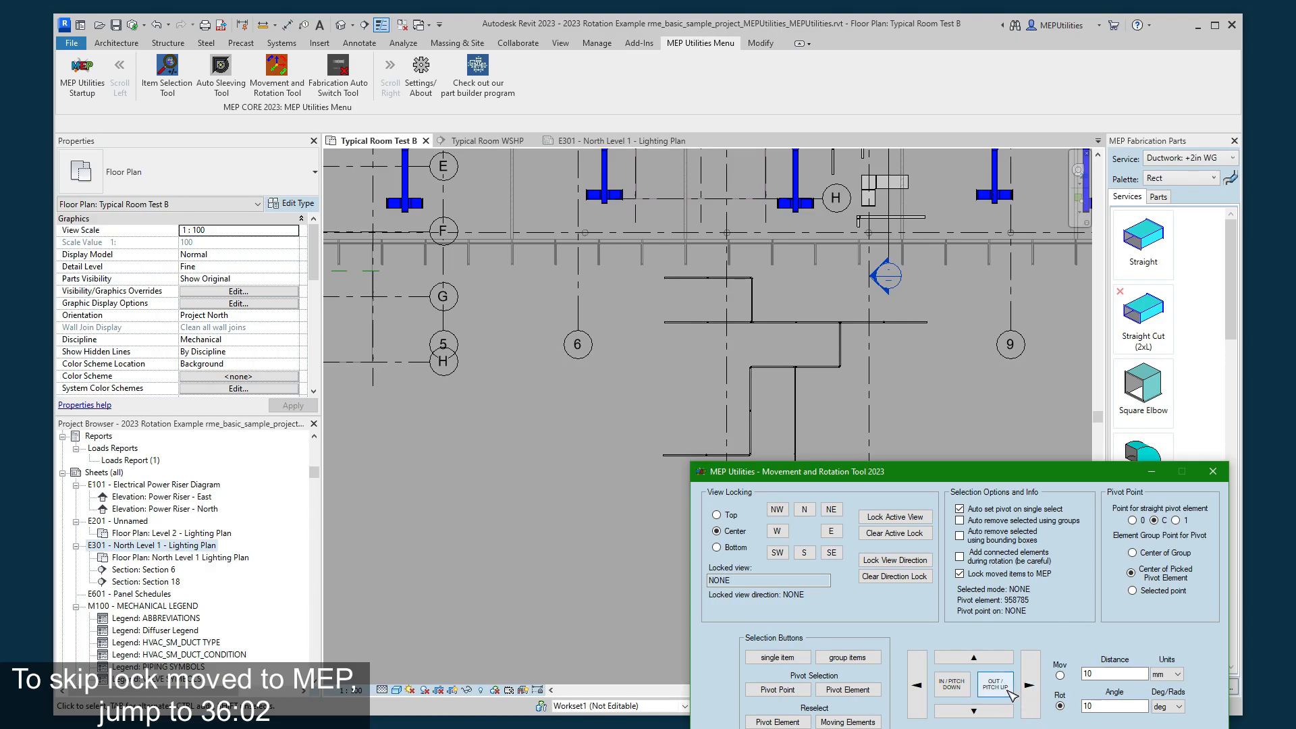
click(960, 556)
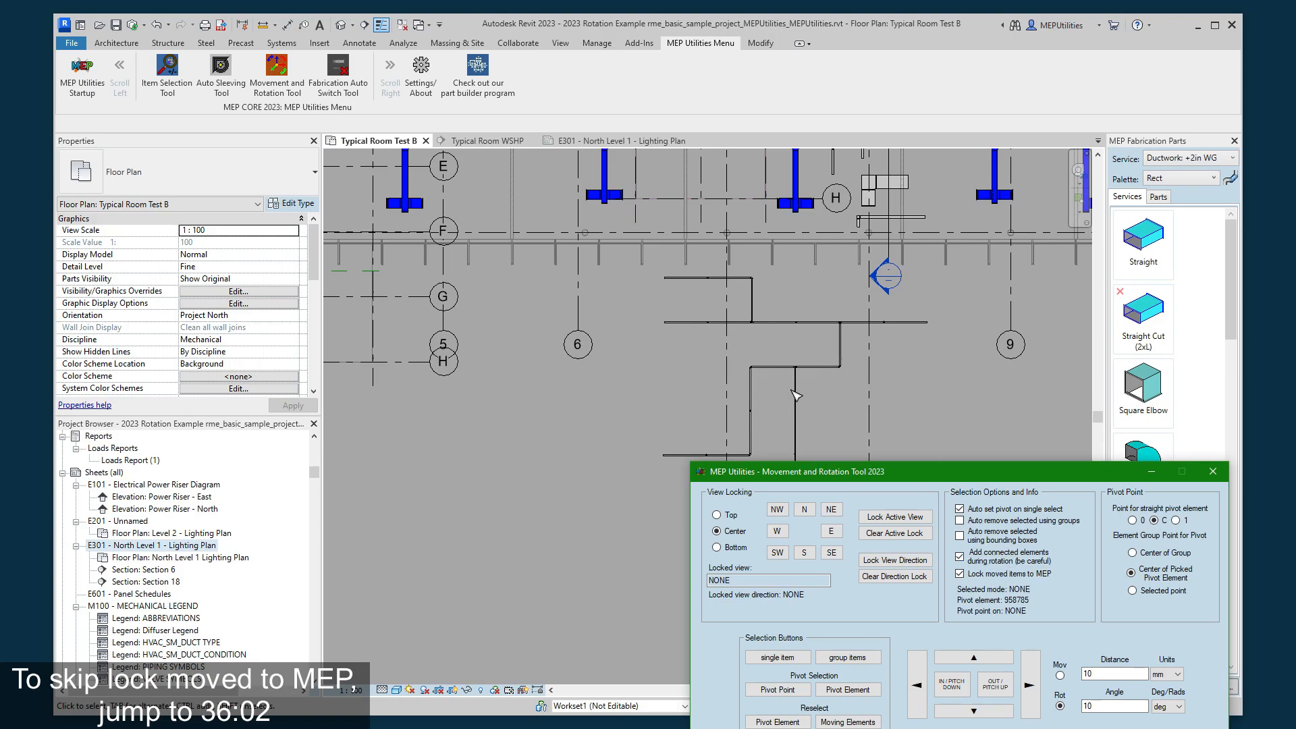
click(993, 685)
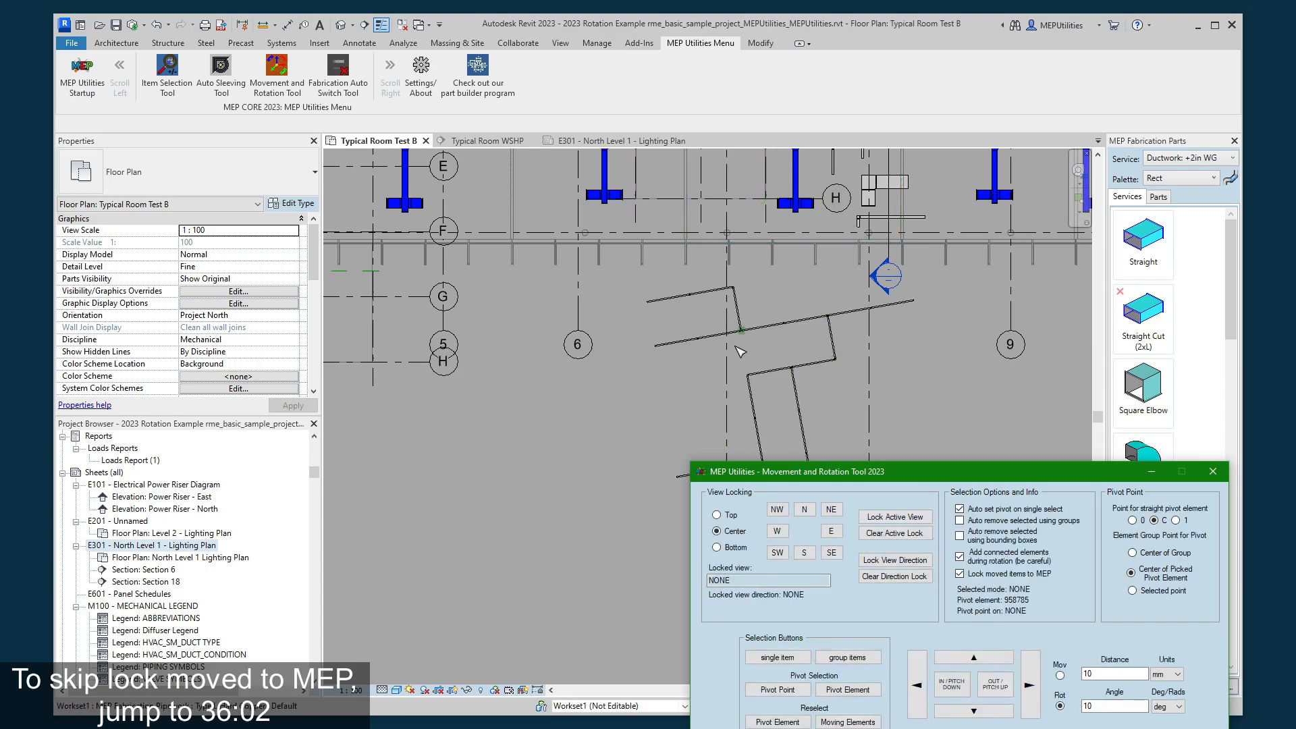
click(953, 684)
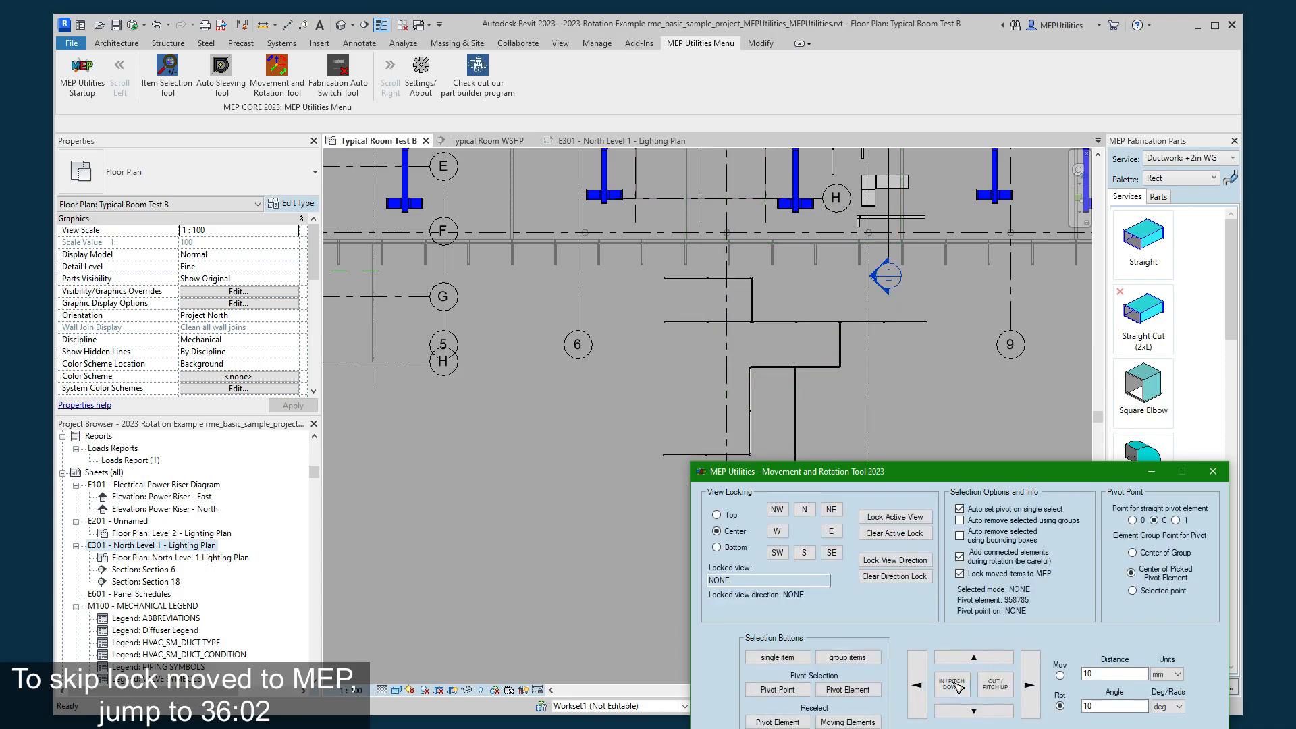
- Disable locking moved items to MEP in the Movement and Rotation Tool
click(964, 574)
click(919, 350)
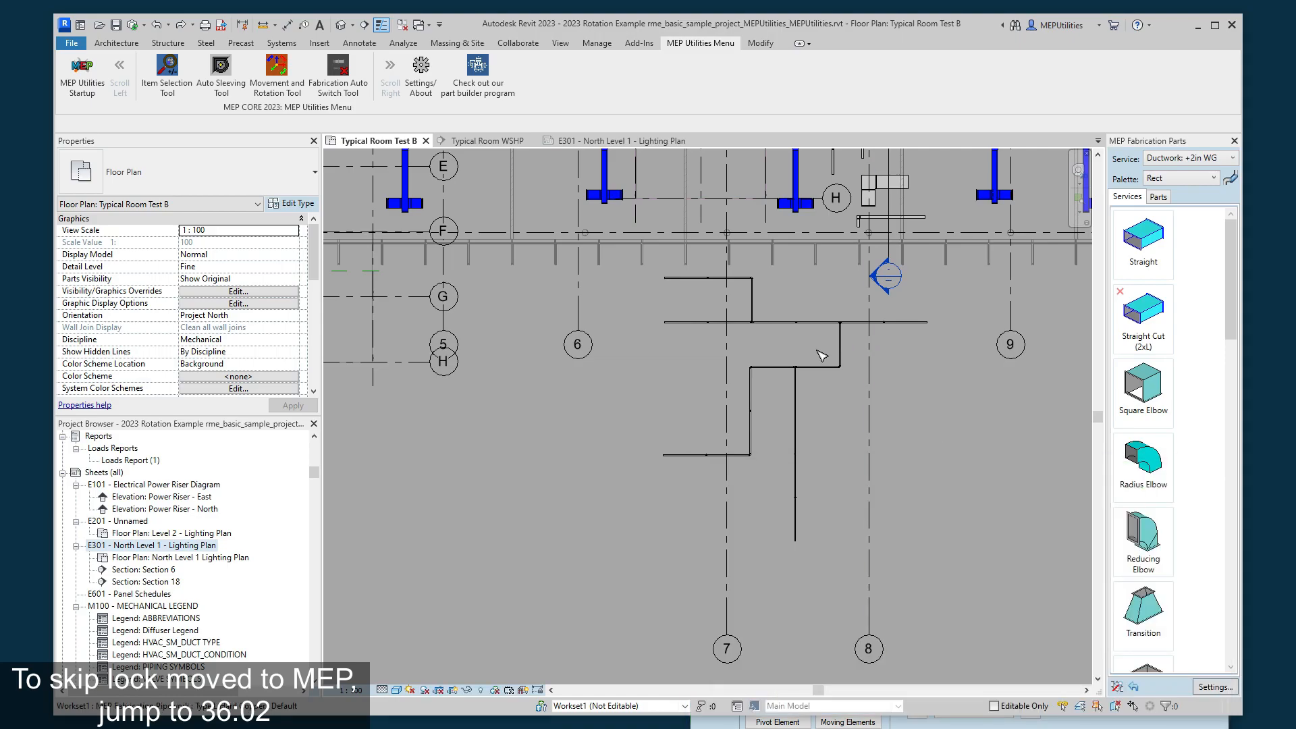
scroll(819, 470, down, 3)
scroll(817, 396, up, 2)
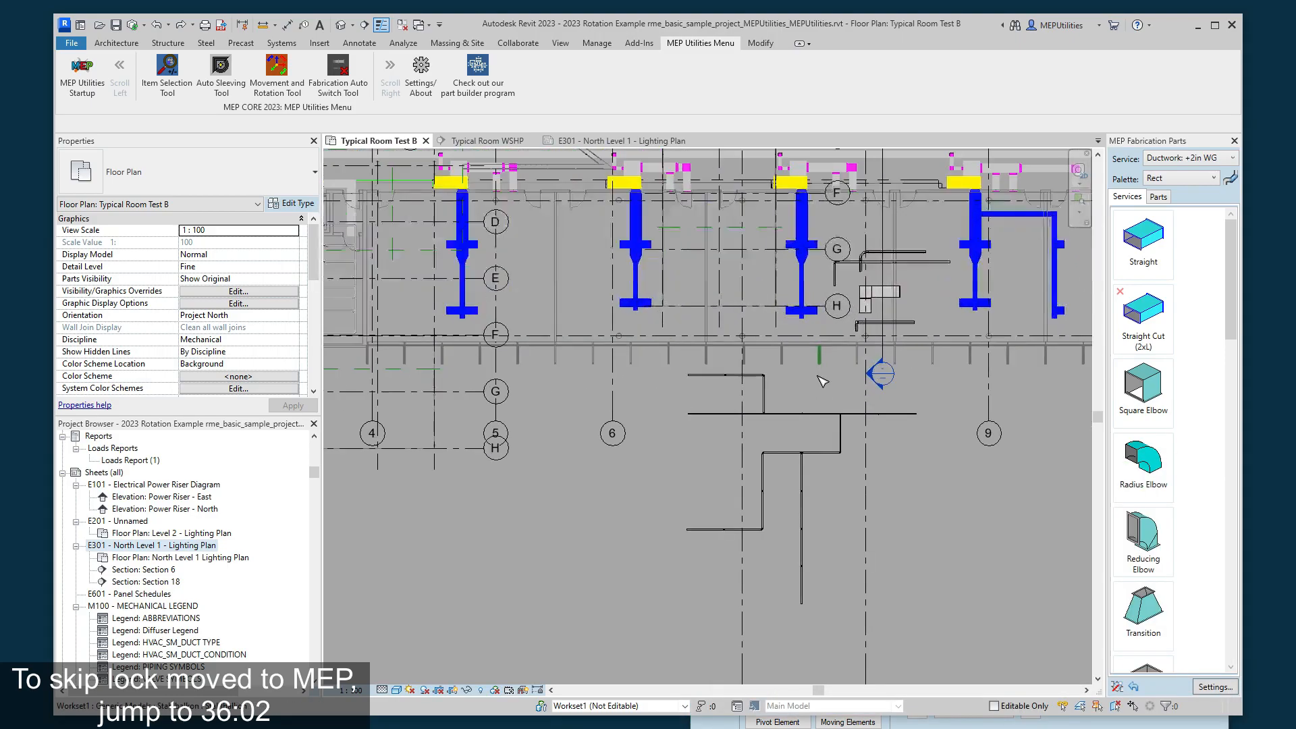
scroll(817, 395, up, 2)
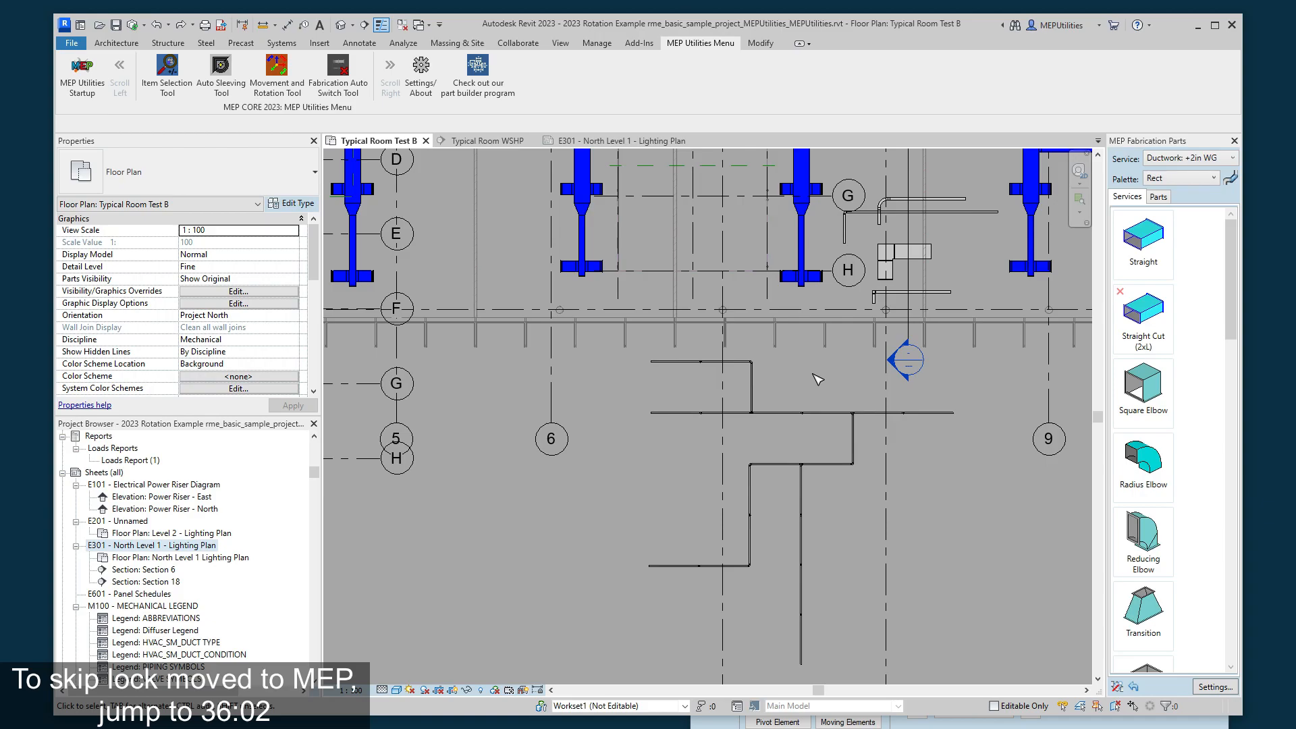
click(972, 726)
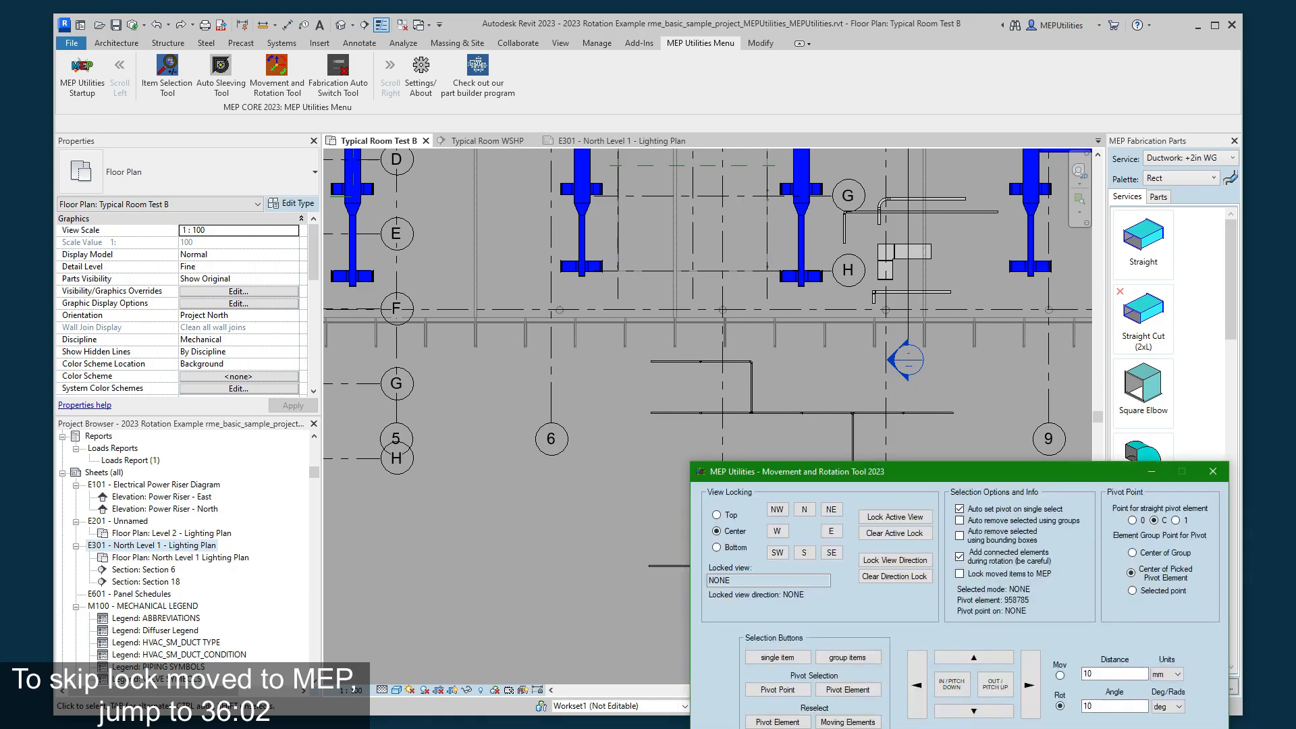